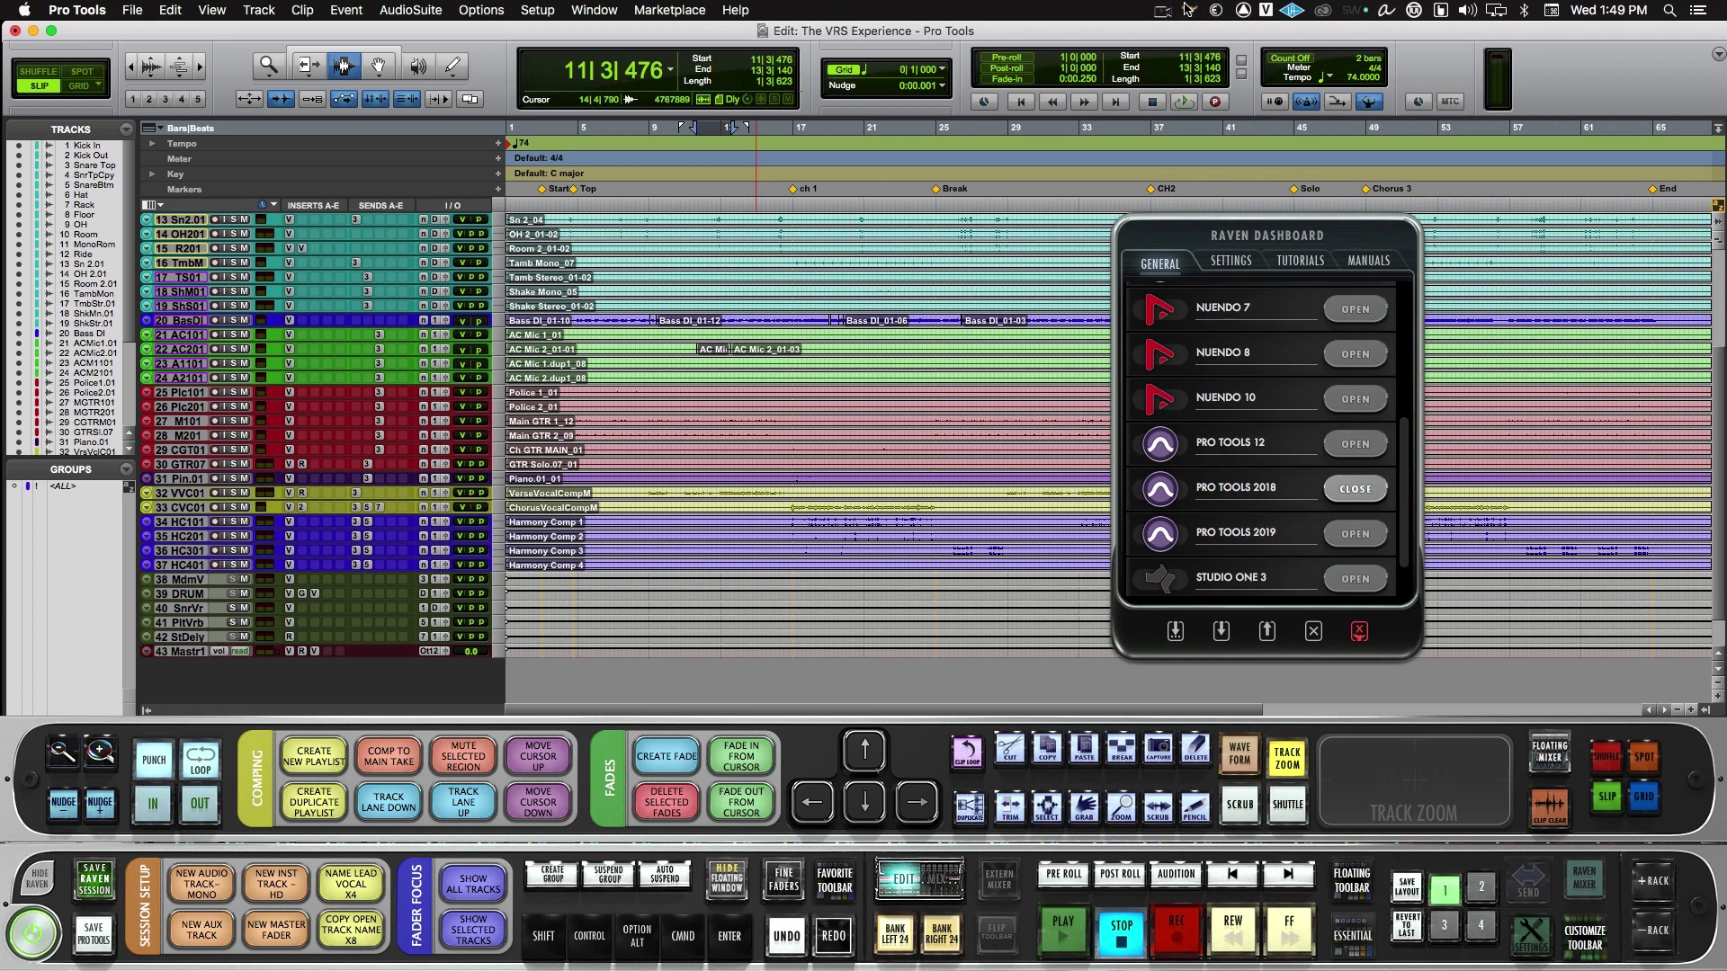
- Open the touch gestures configuration from the Raven dashboard settings and move its window clear of the dashboard
click(1230, 262)
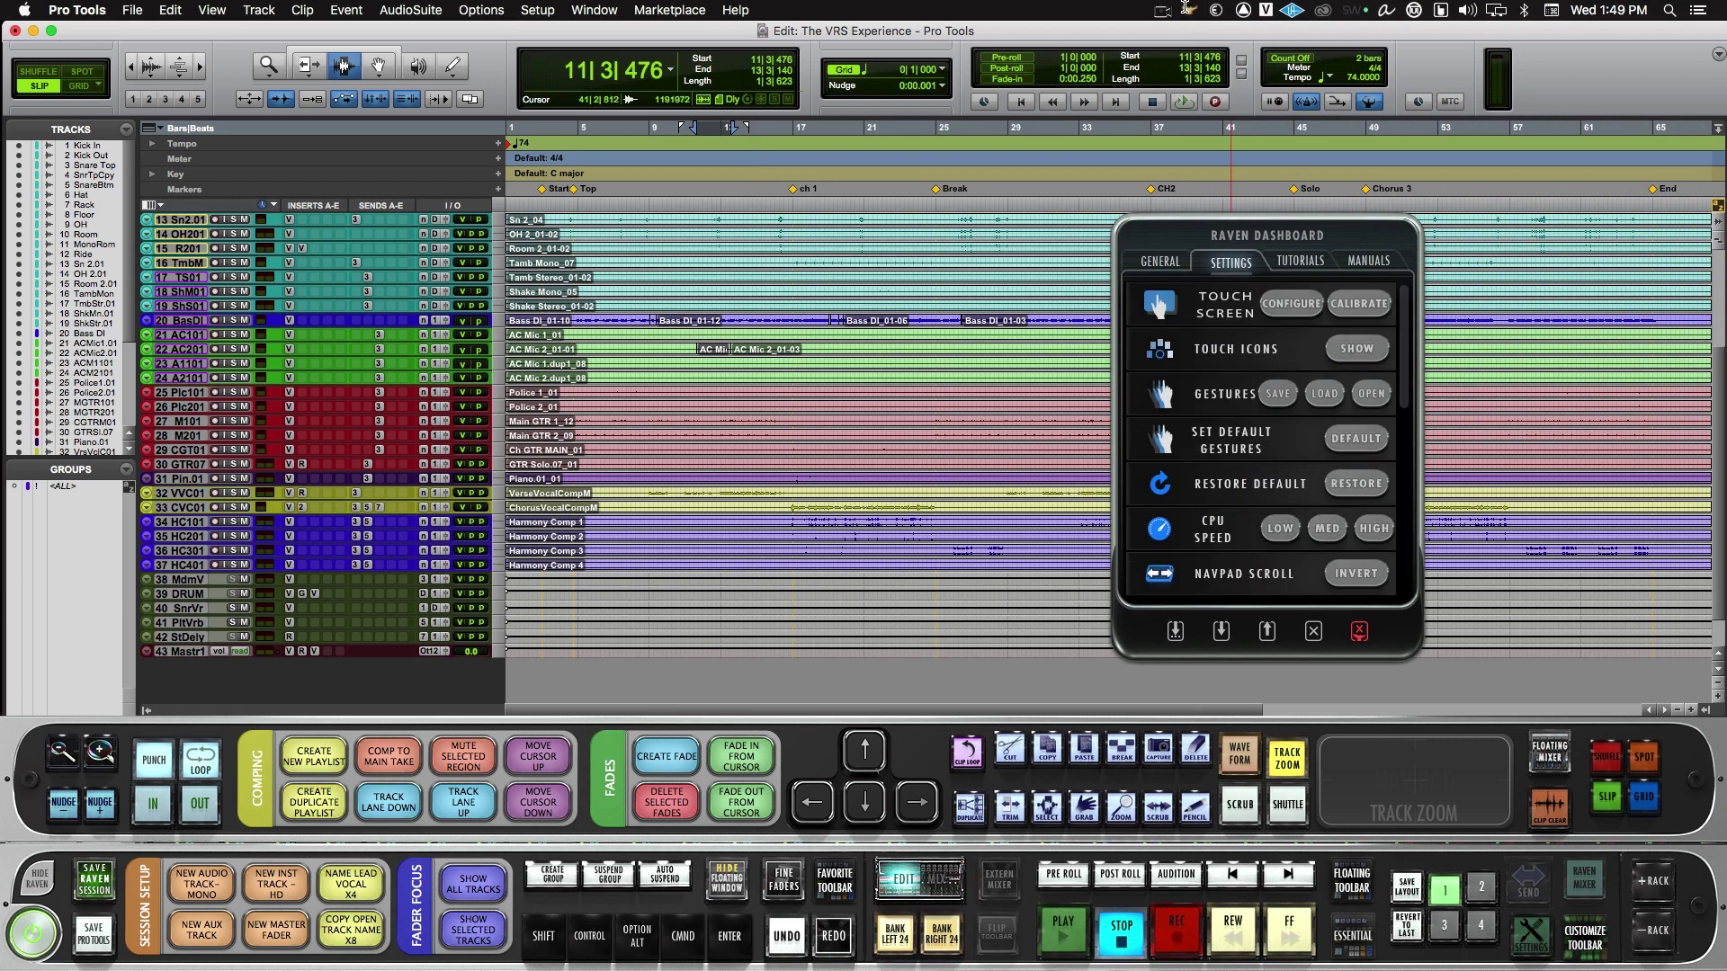
click(1370, 393)
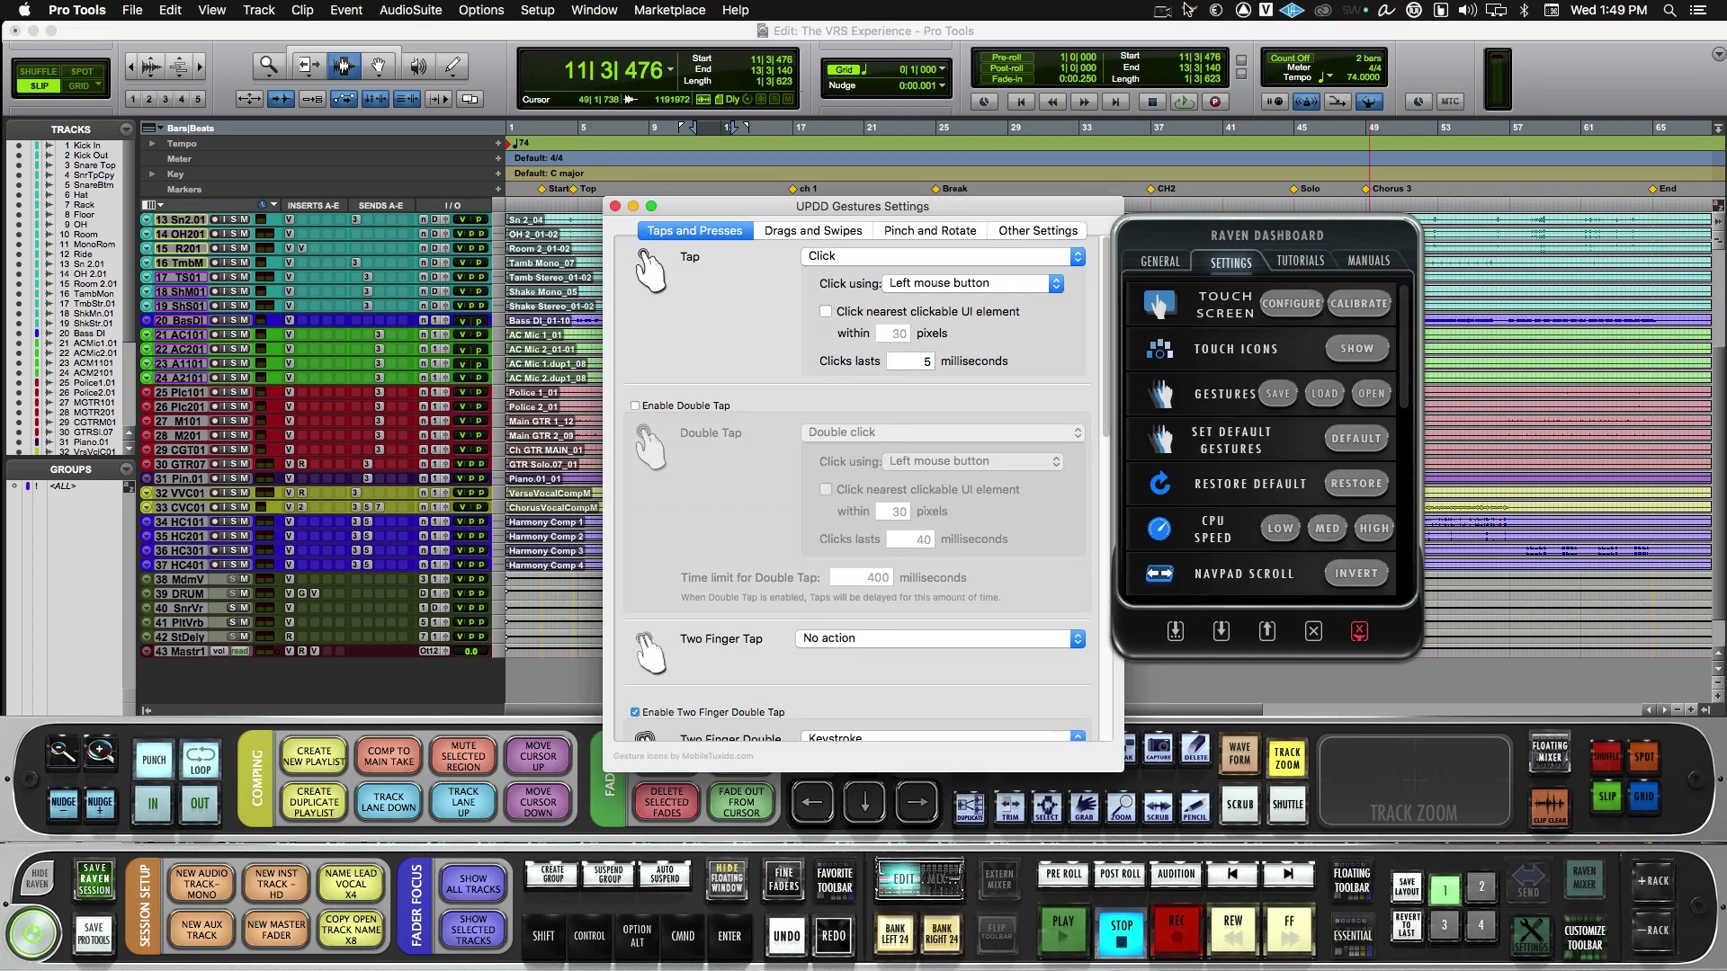
drag(786, 210, 725, 167)
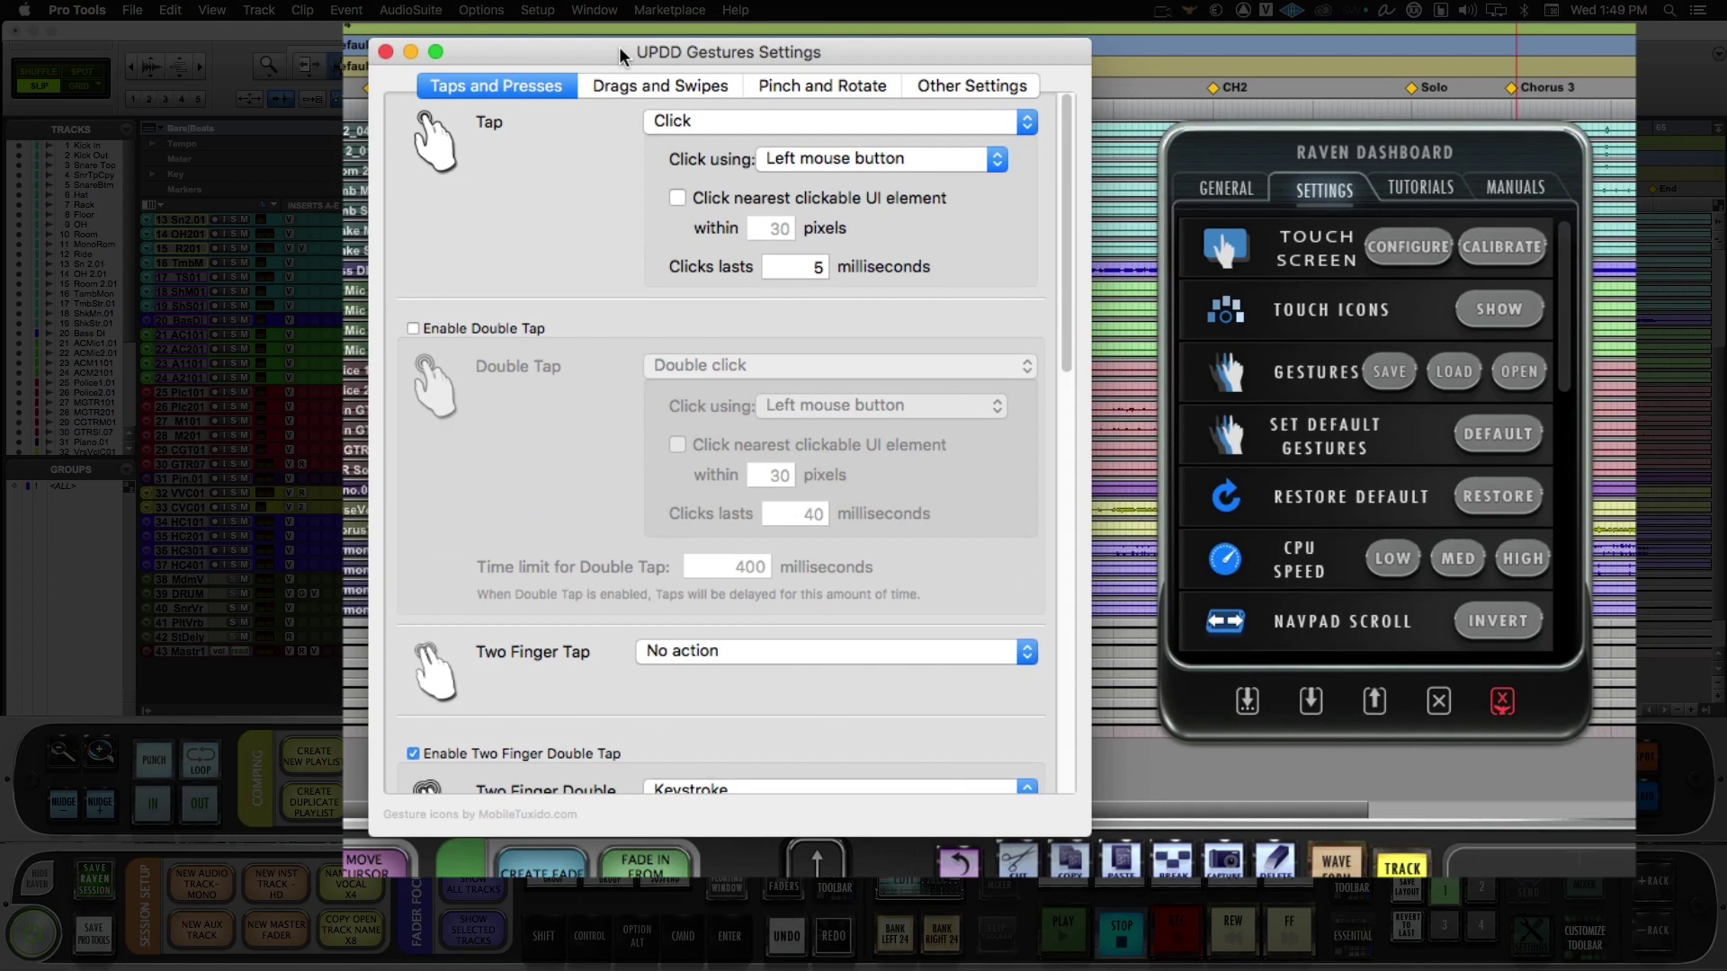
- Set the Two Finger Double Tap, Three Finger Tap and Three Finger Double Tap gestures to No action
scroll(519, 451, down, 5)
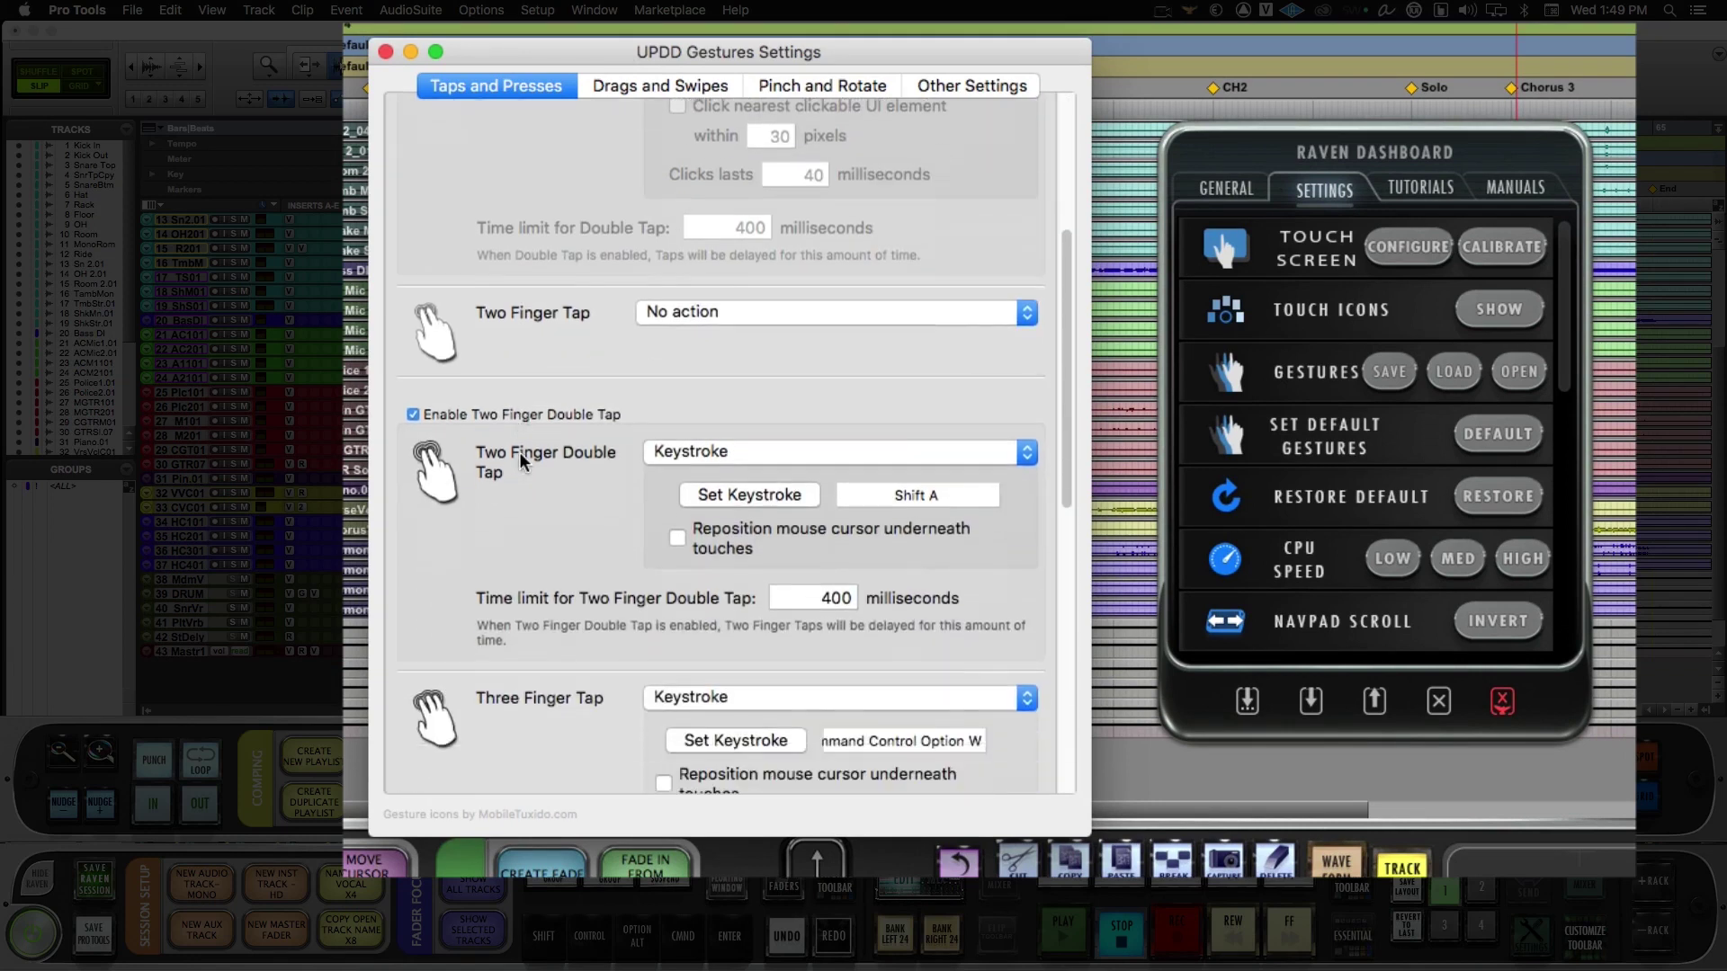
click(717, 452)
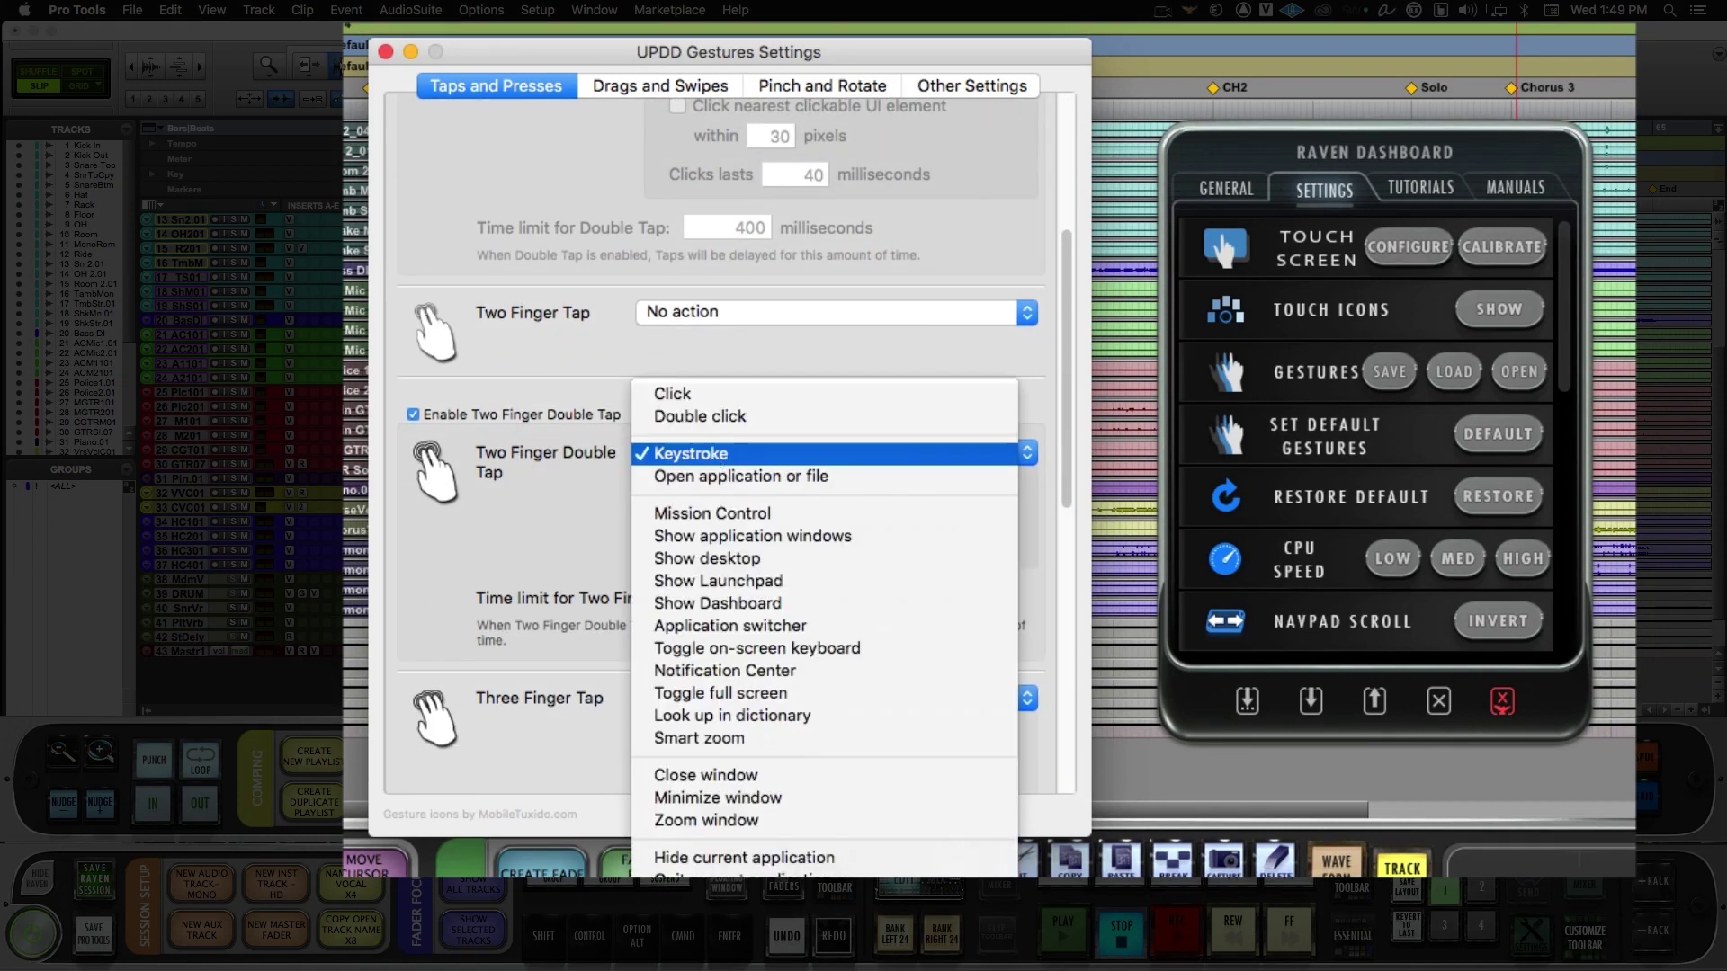
click(706, 918)
click(837, 615)
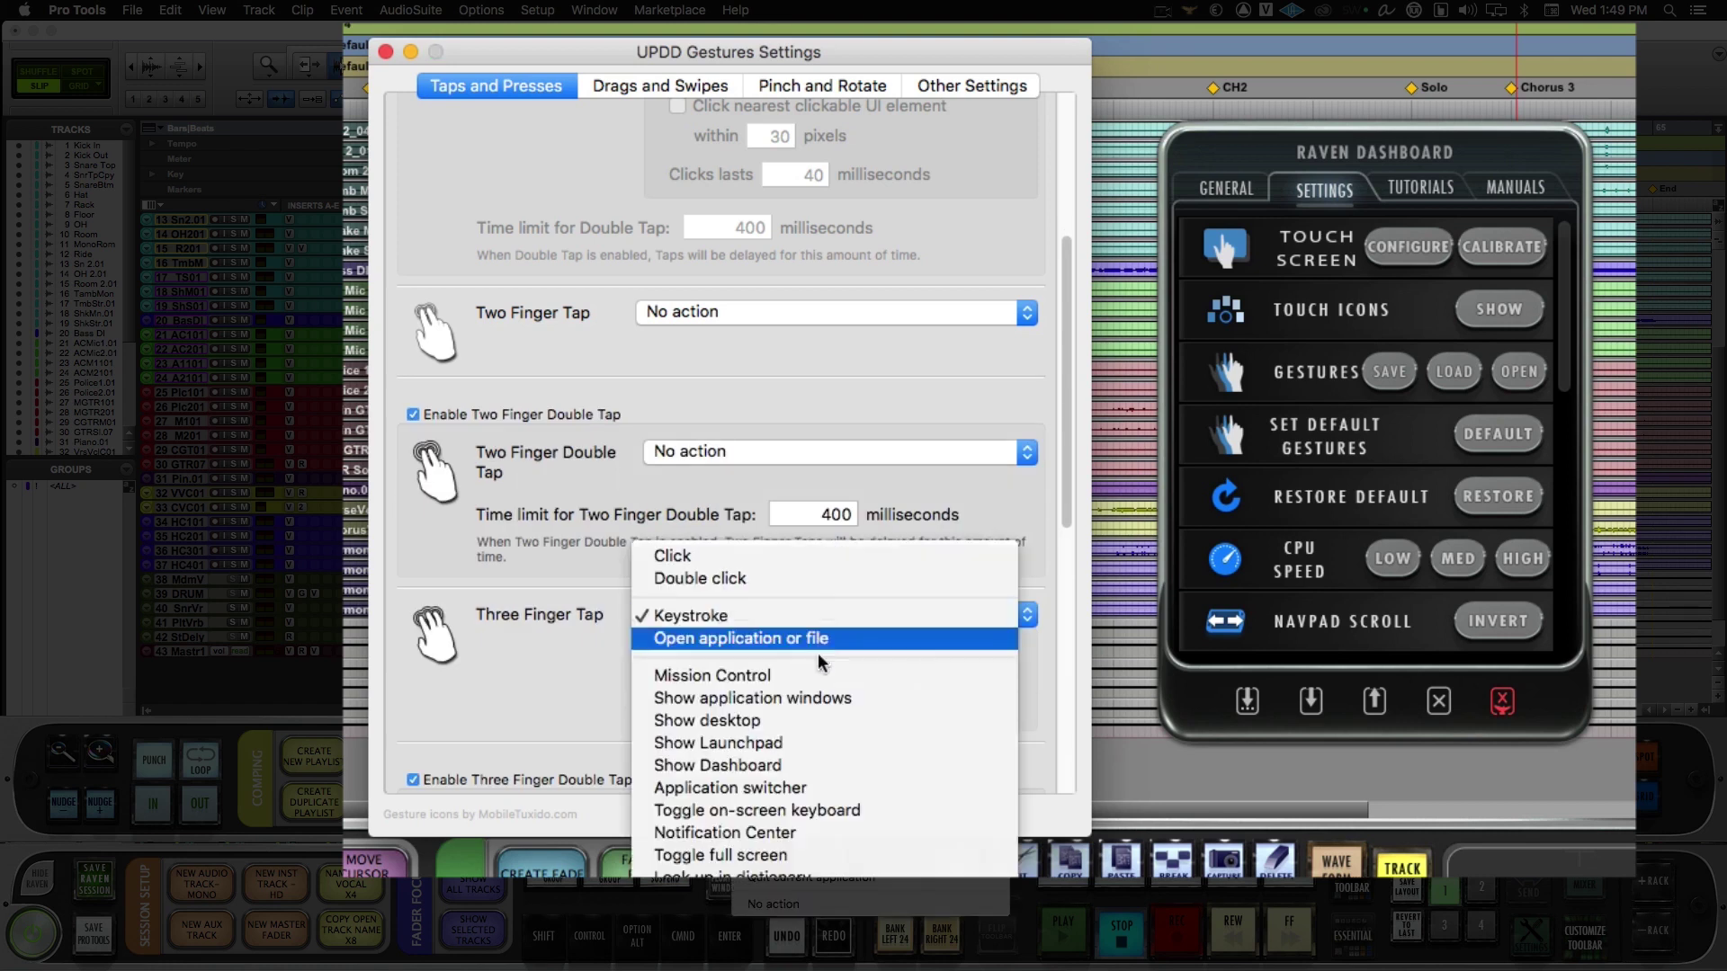
click(839, 905)
scroll(513, 617, down, 5)
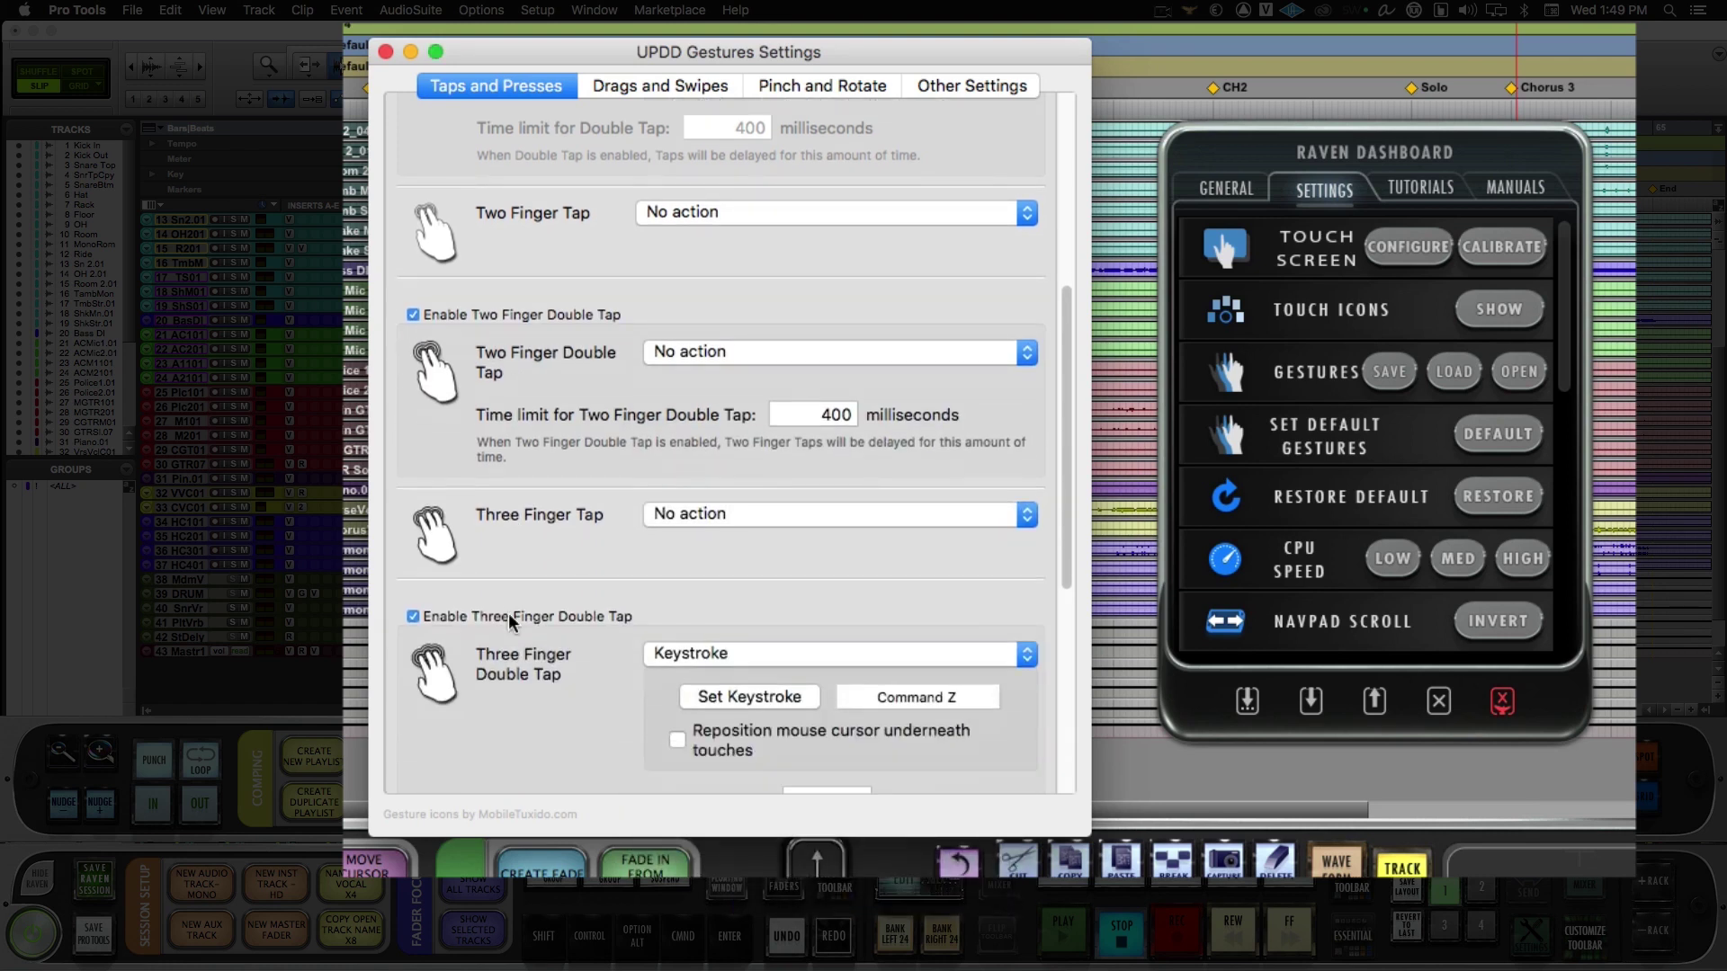
click(730, 486)
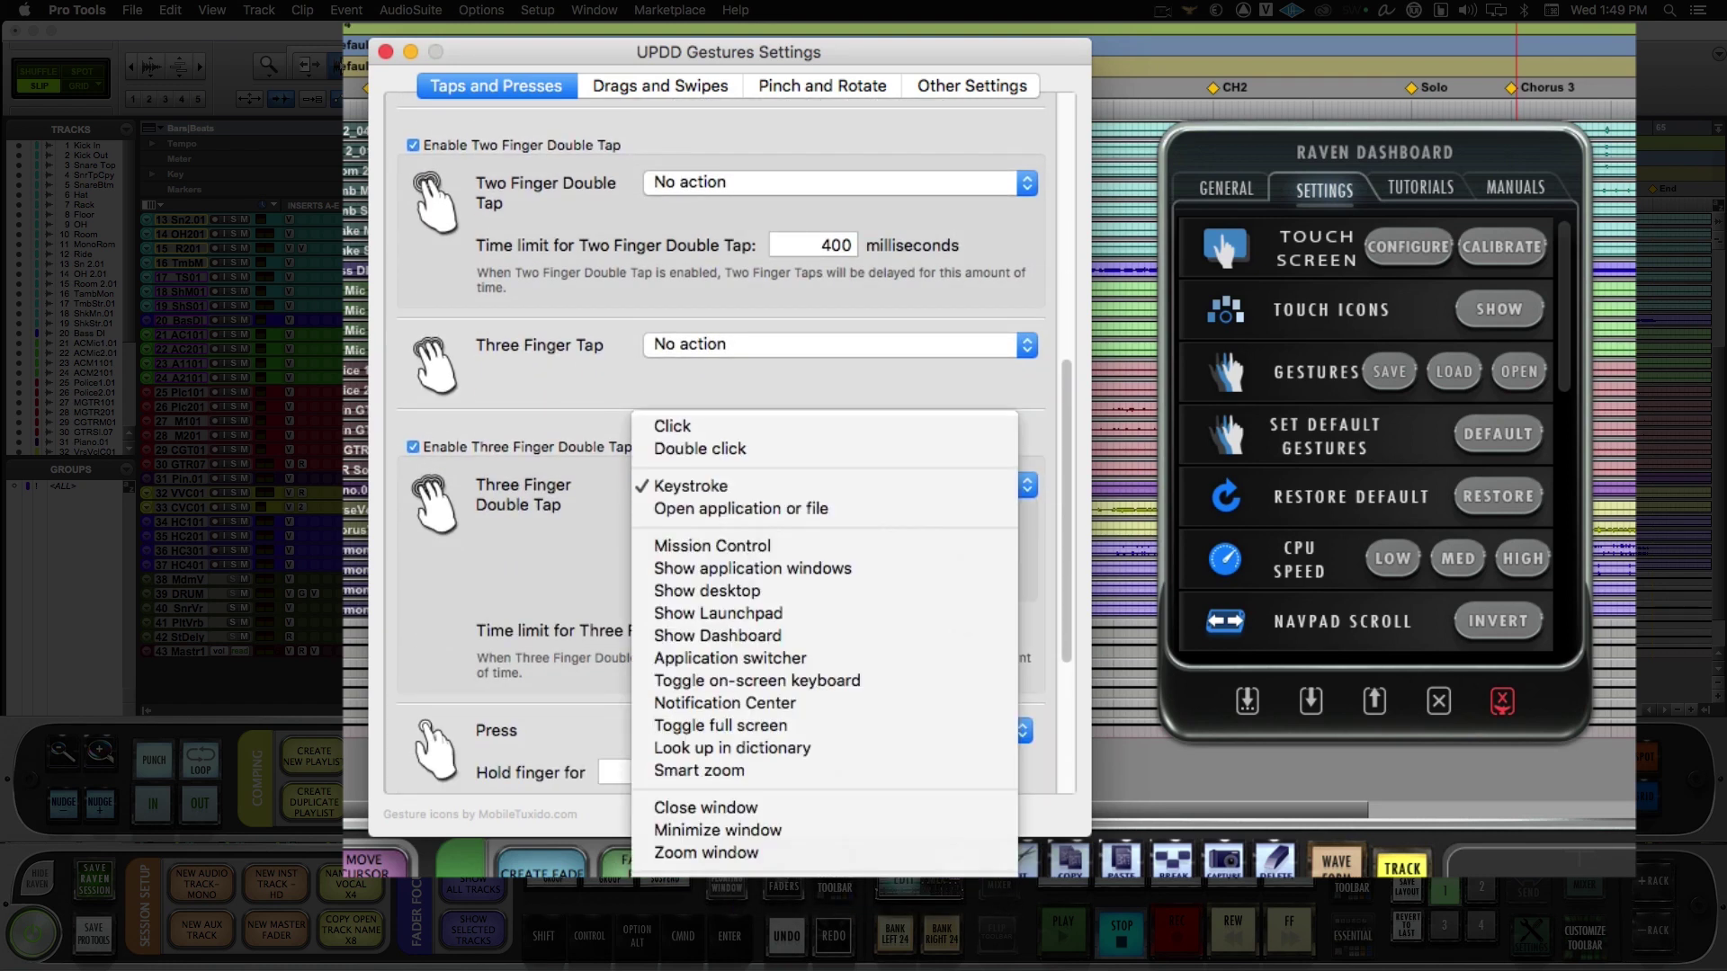
click(730, 889)
scroll(522, 559, down, 3)
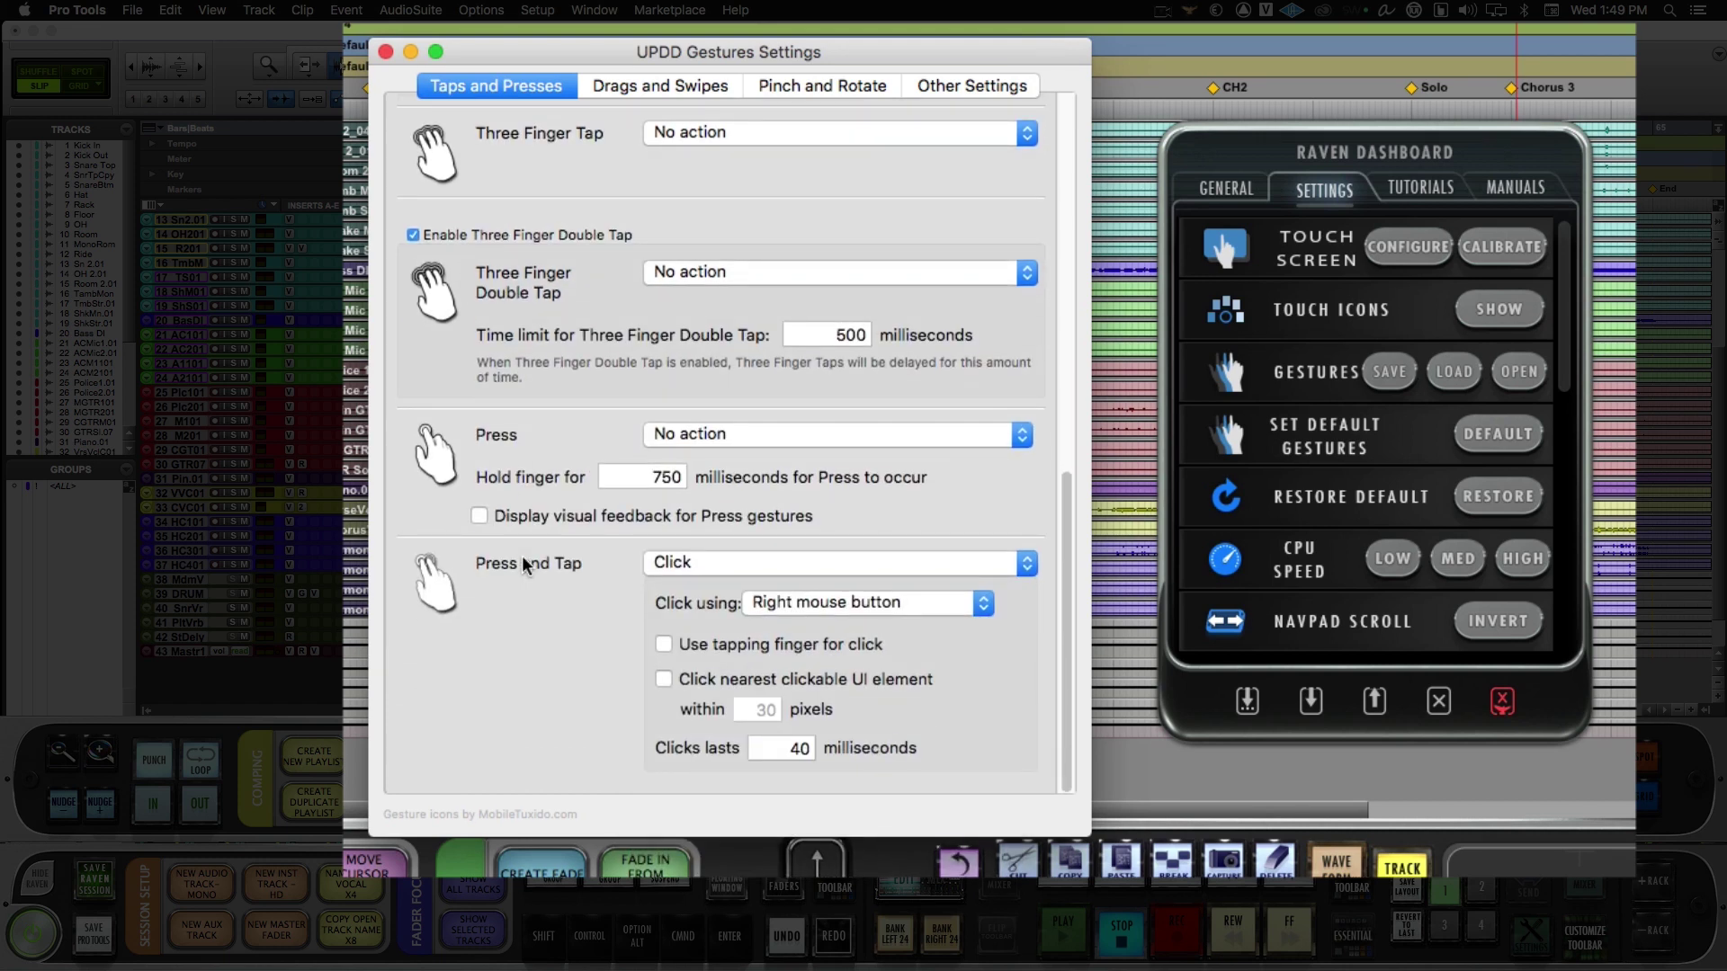
- Disable the three-finger, four-finger and one-finger edge swipe options as well as the separate rotate left and right actions
click(665, 86)
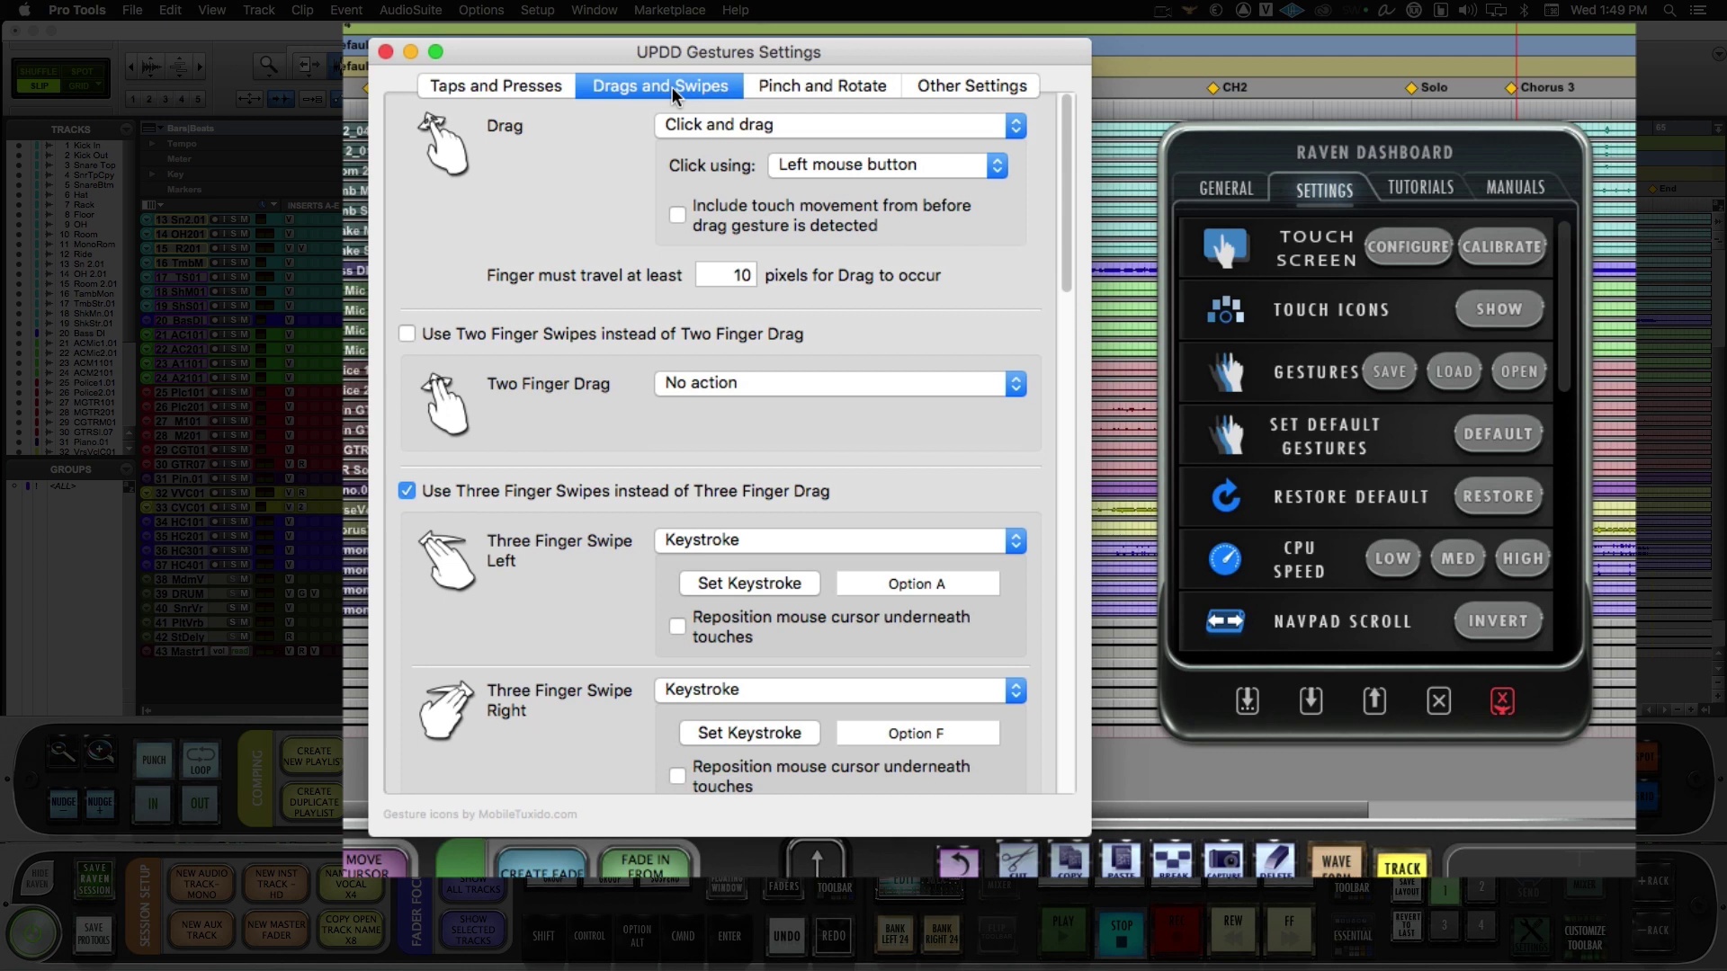
click(615, 486)
click(565, 646)
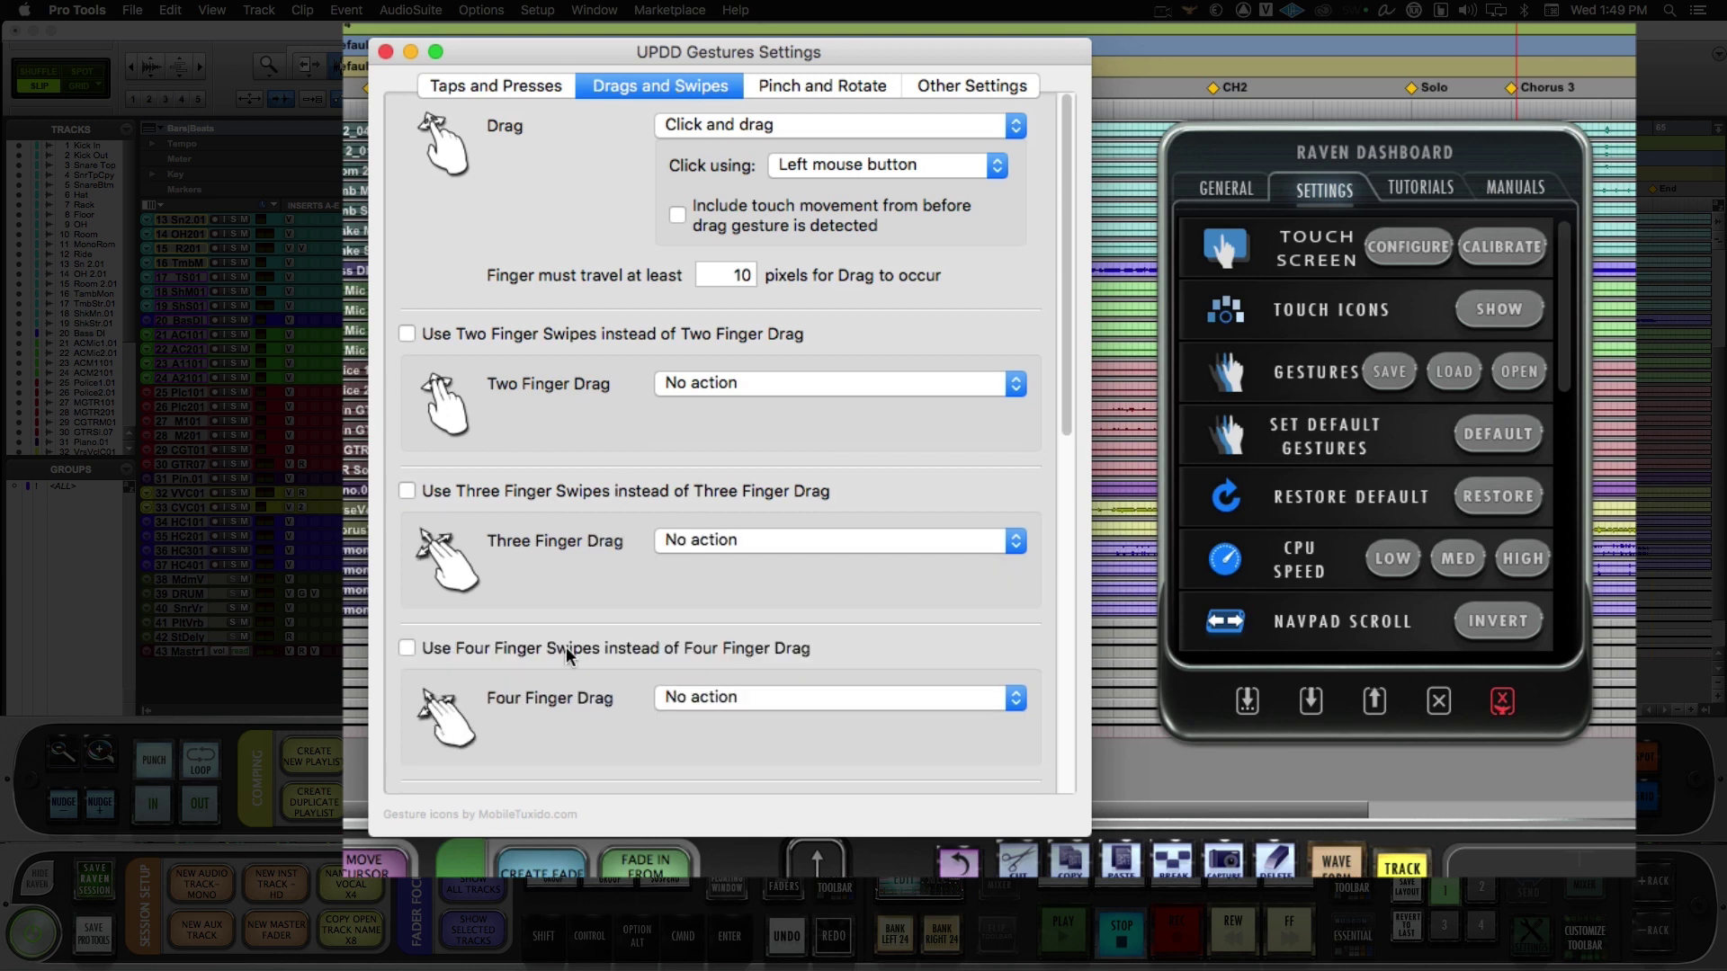
scroll(539, 594, down, 10)
scroll(504, 611, up, 2)
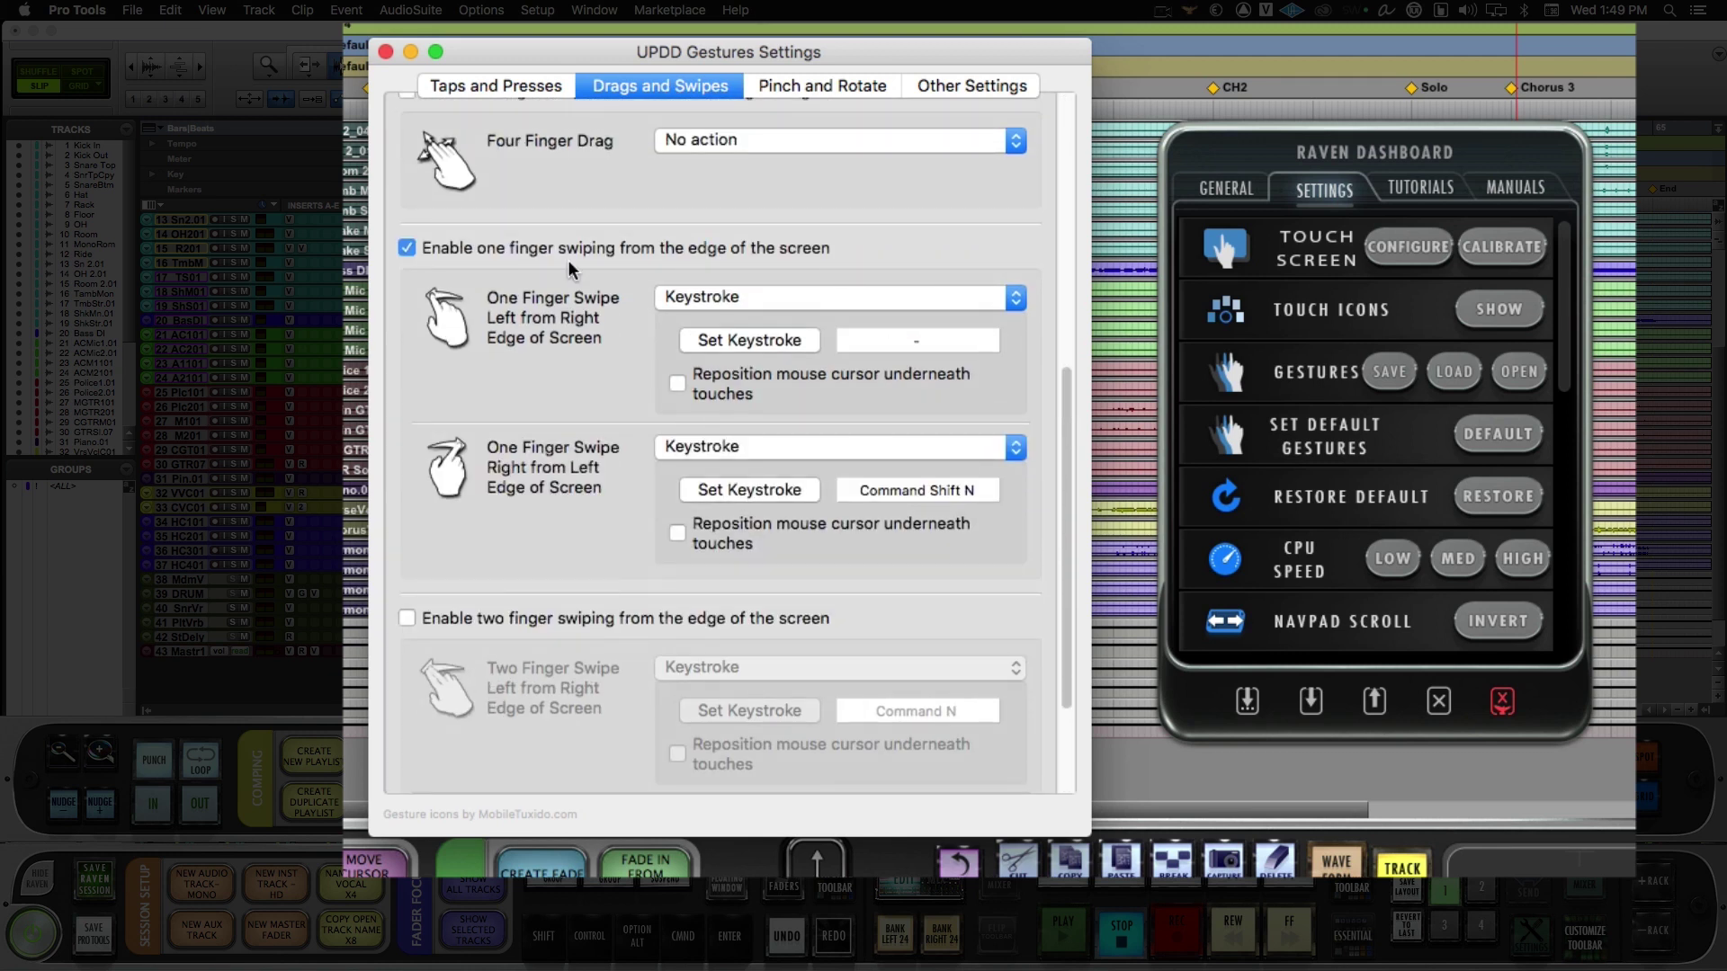
click(608, 251)
click(816, 89)
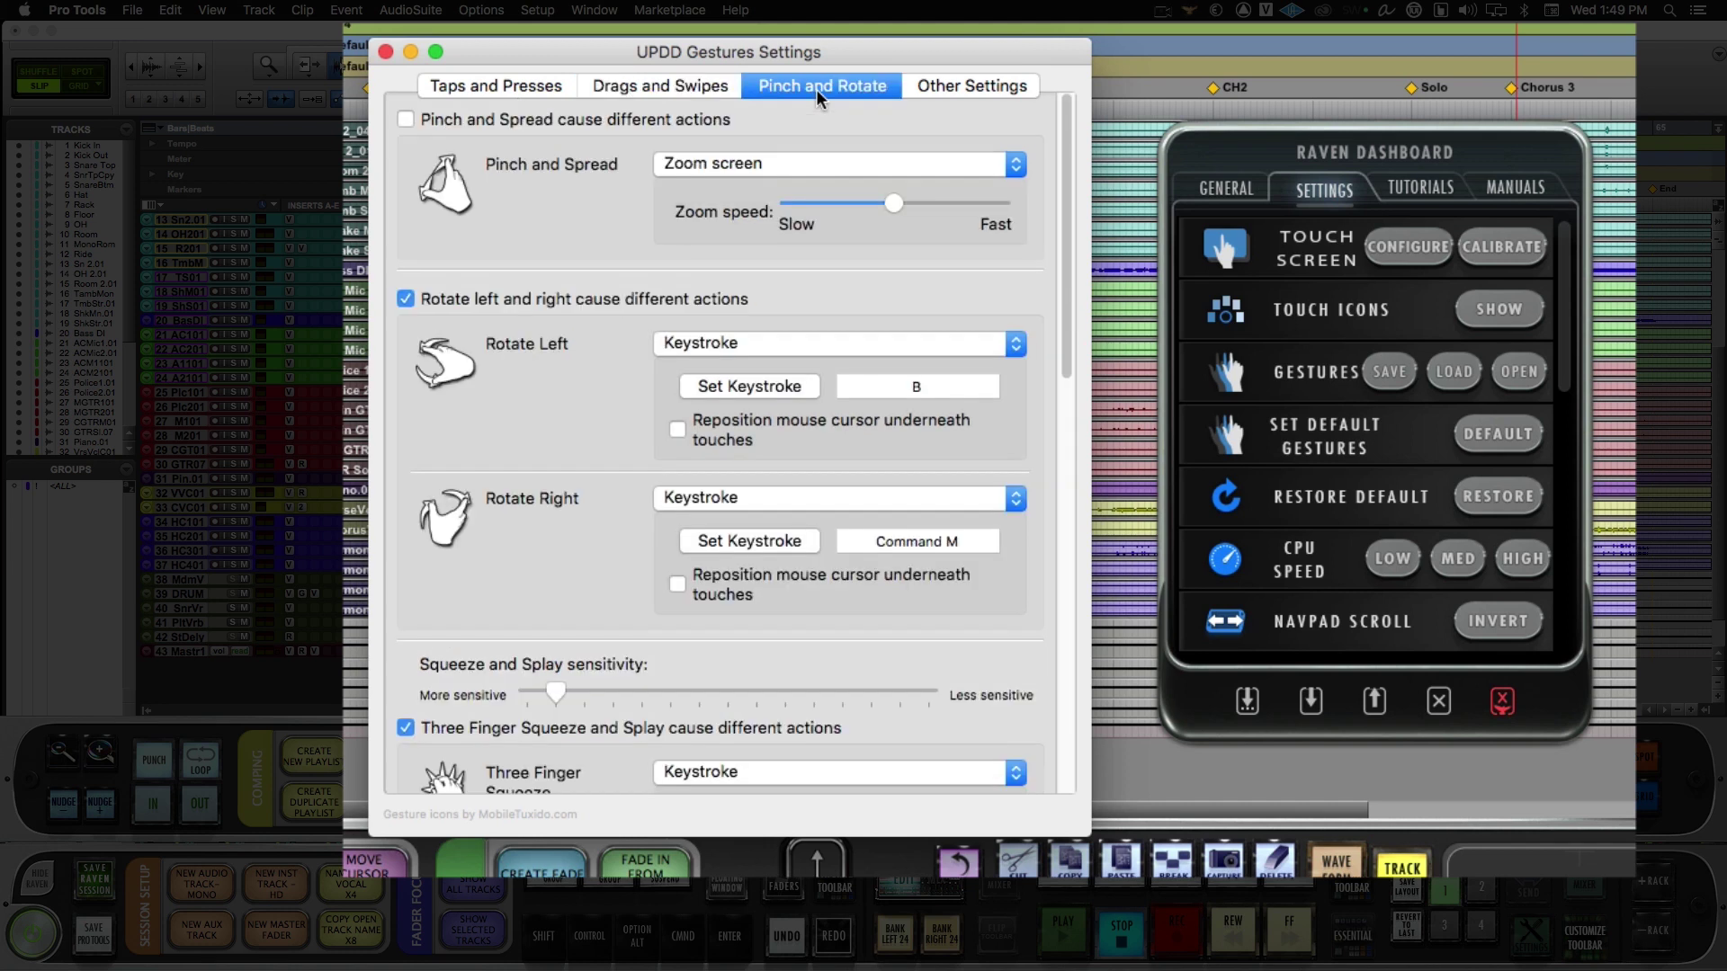
click(580, 297)
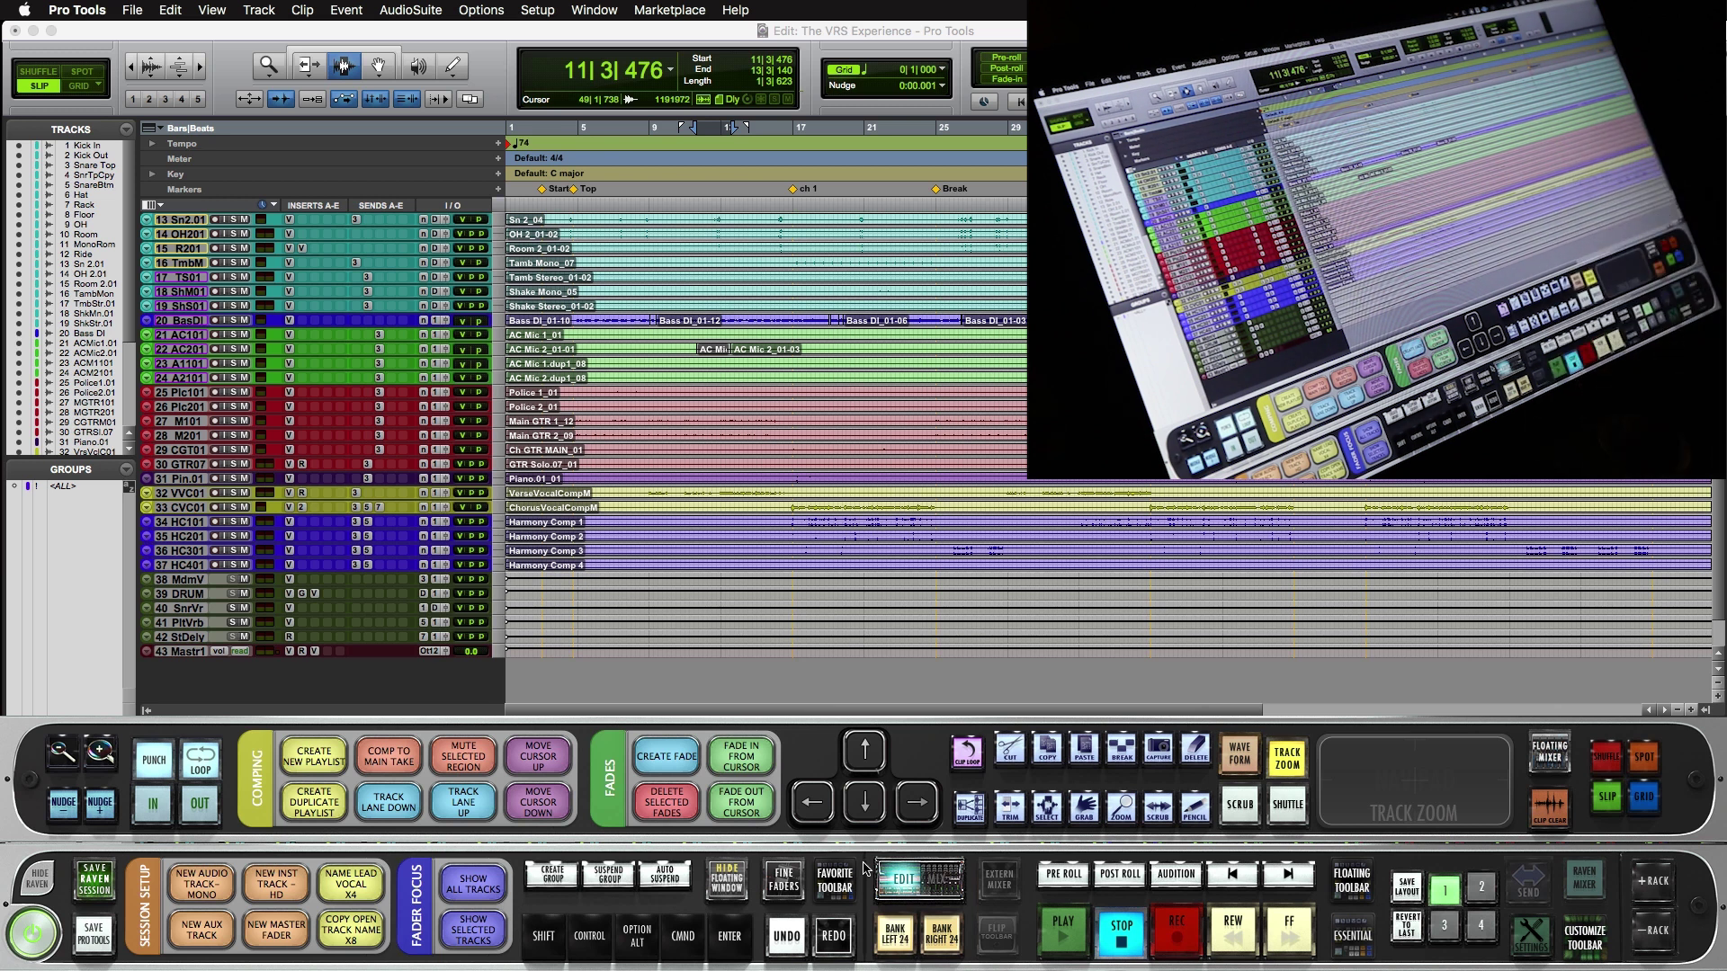
- Open the FIT SELECTION TO SCREEN command from the floating toolbar for editing and bring up its gesture assignments
click(1351, 935)
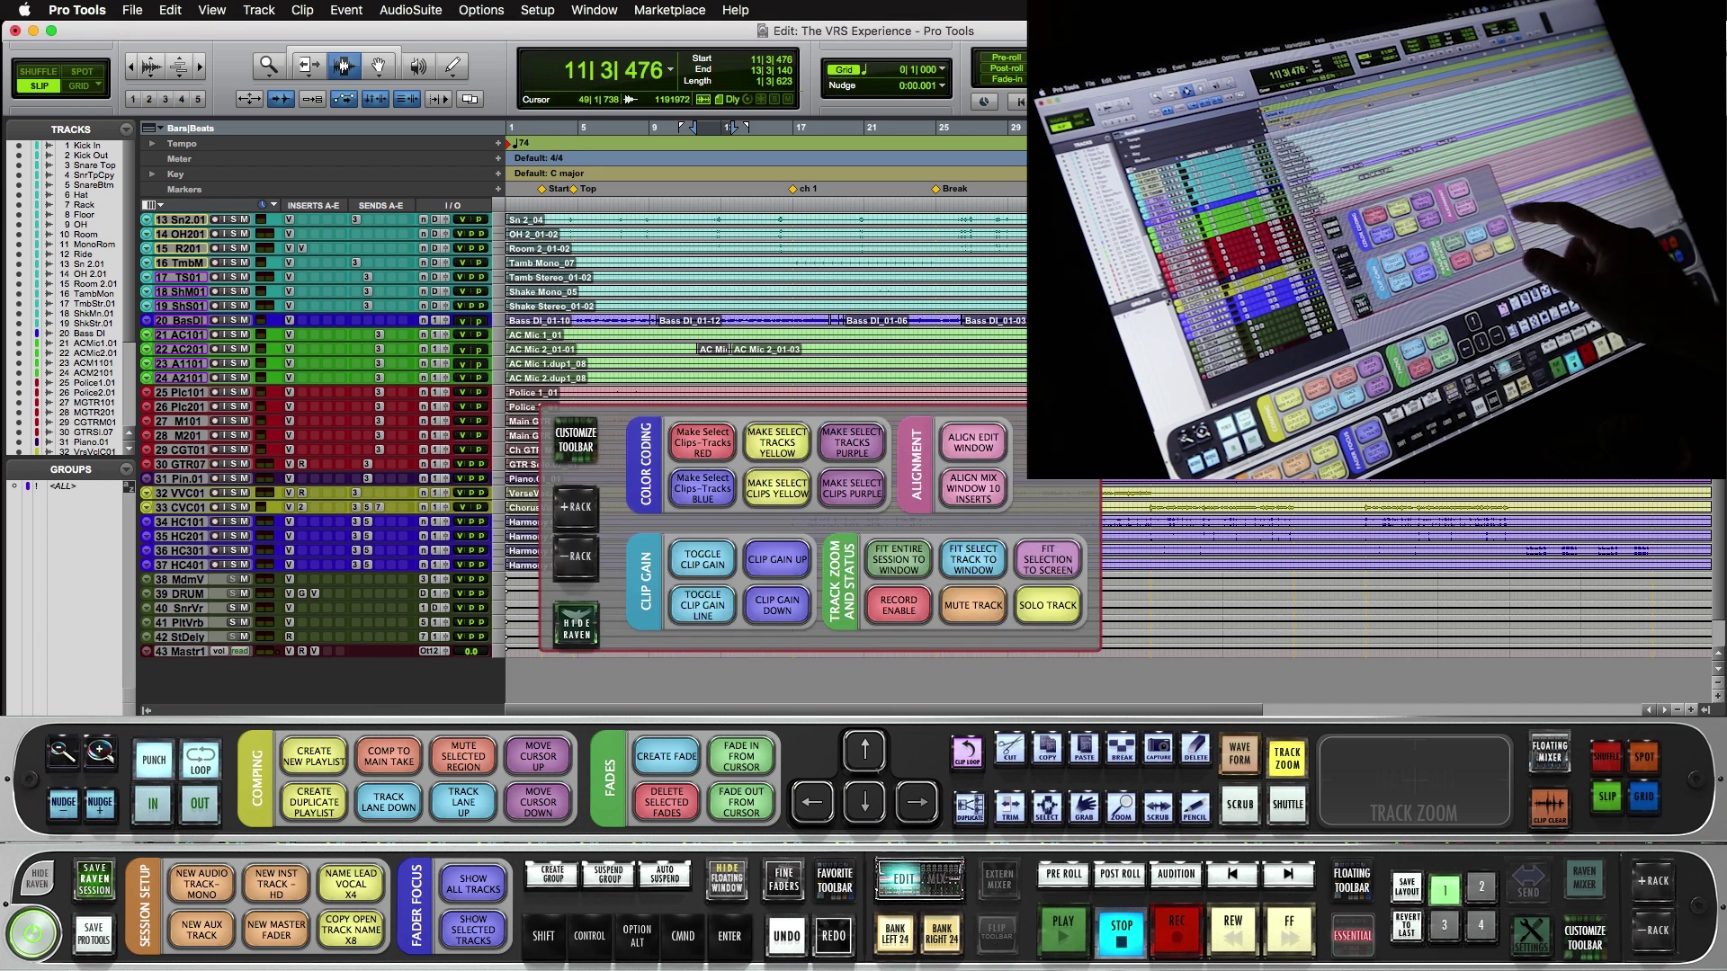
click(1048, 560)
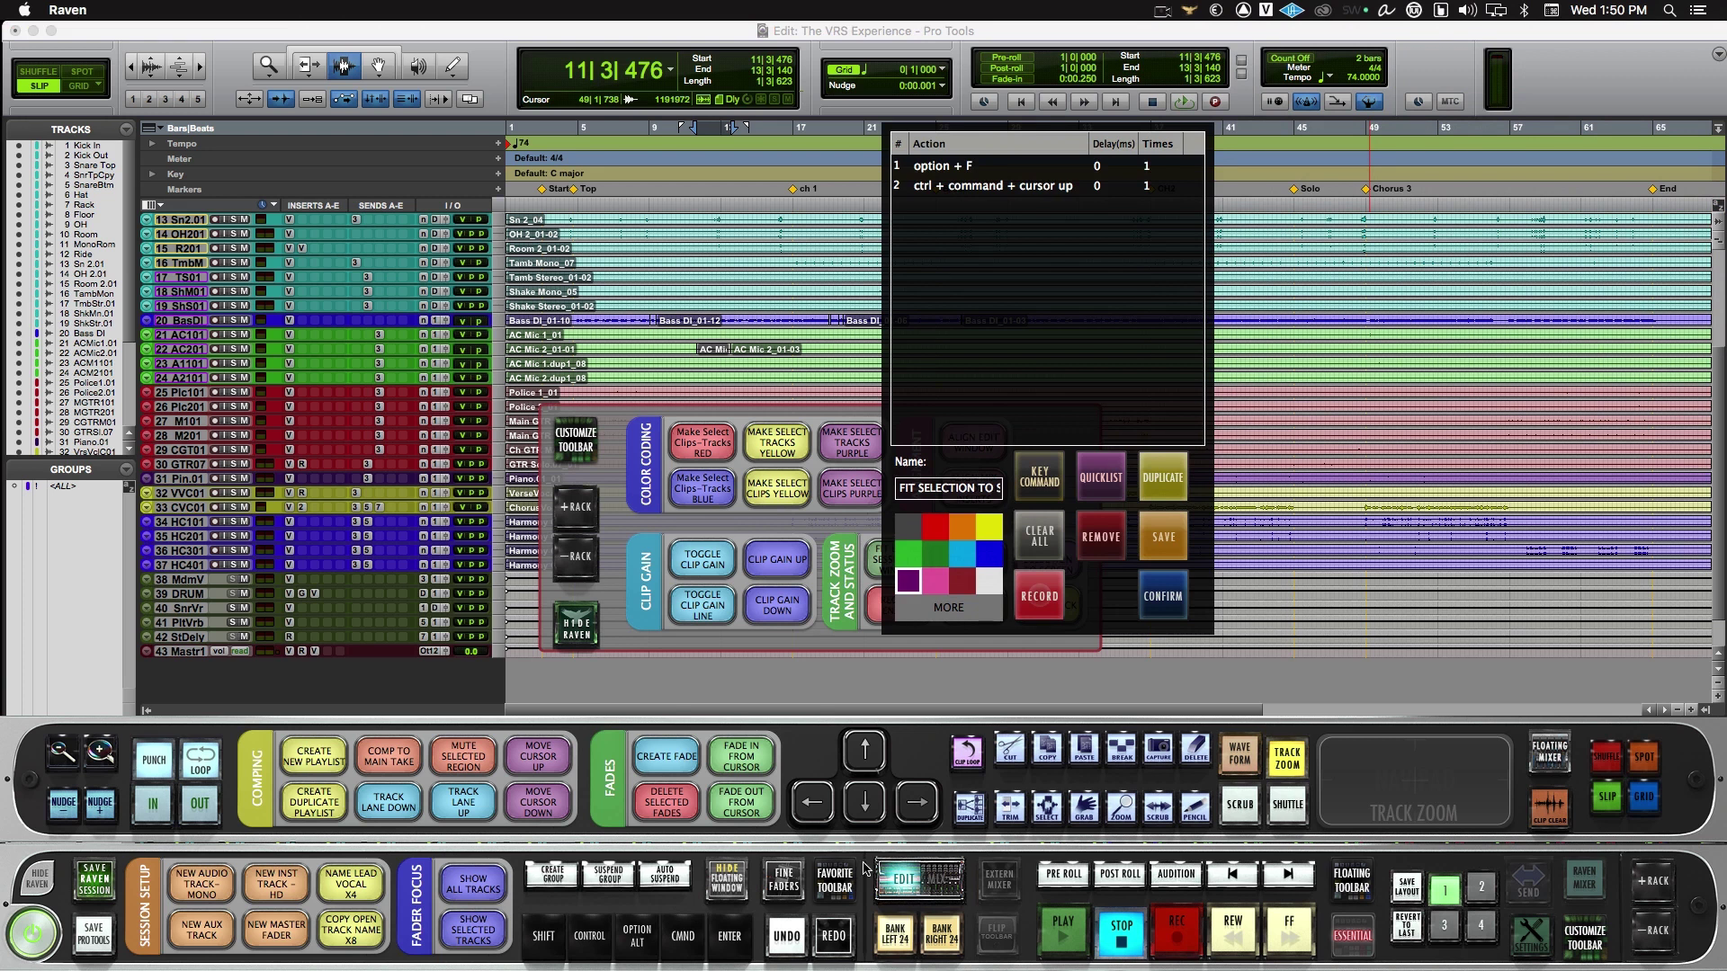
click(1101, 480)
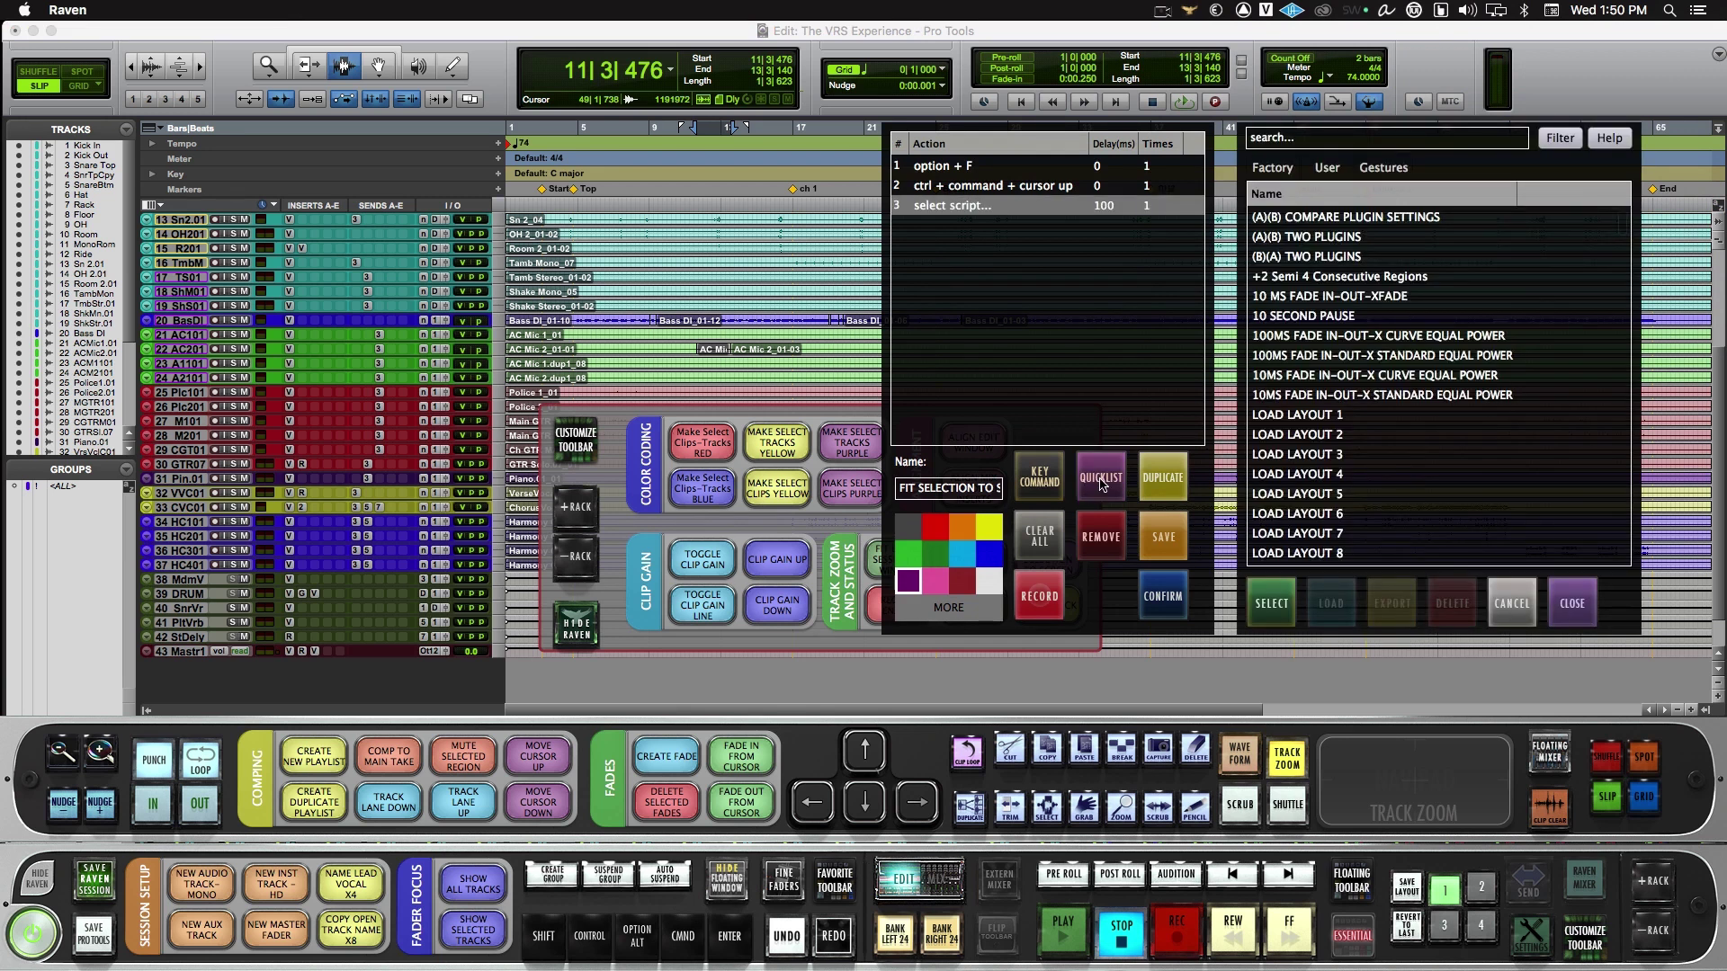
click(1385, 168)
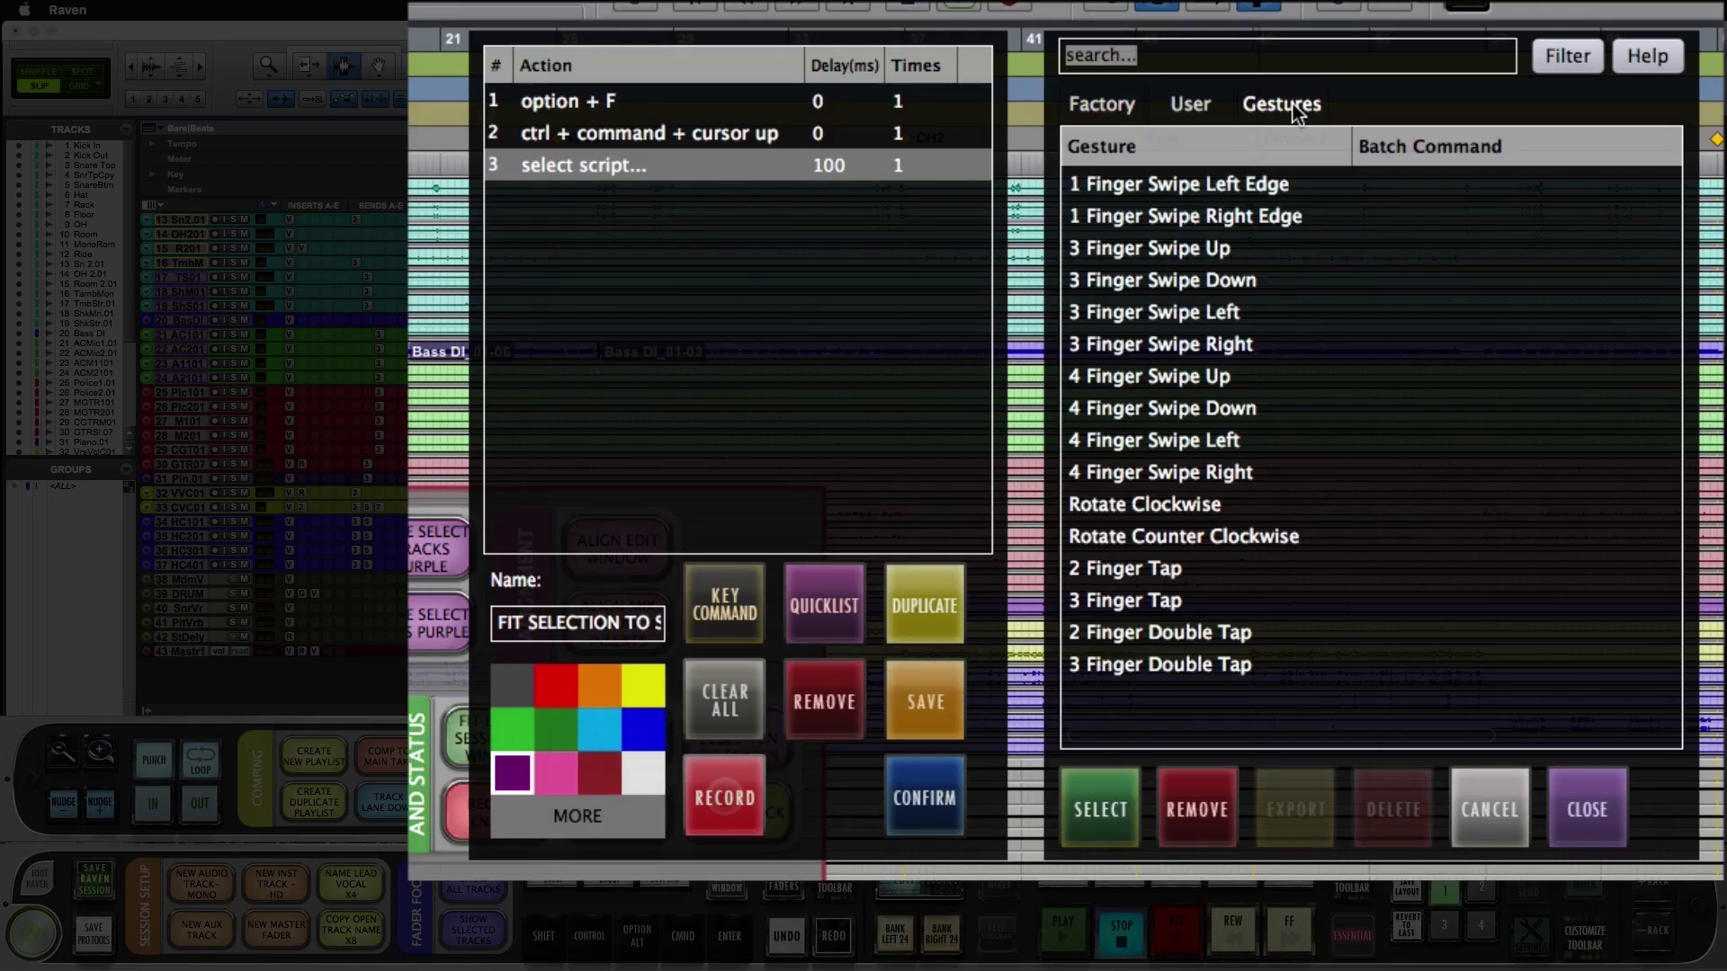
- Assign FIT SELECTION TO SCREEN to the 3 Finger Swipe Right gesture, confirm it and hide the floating toolbar
click(1219, 342)
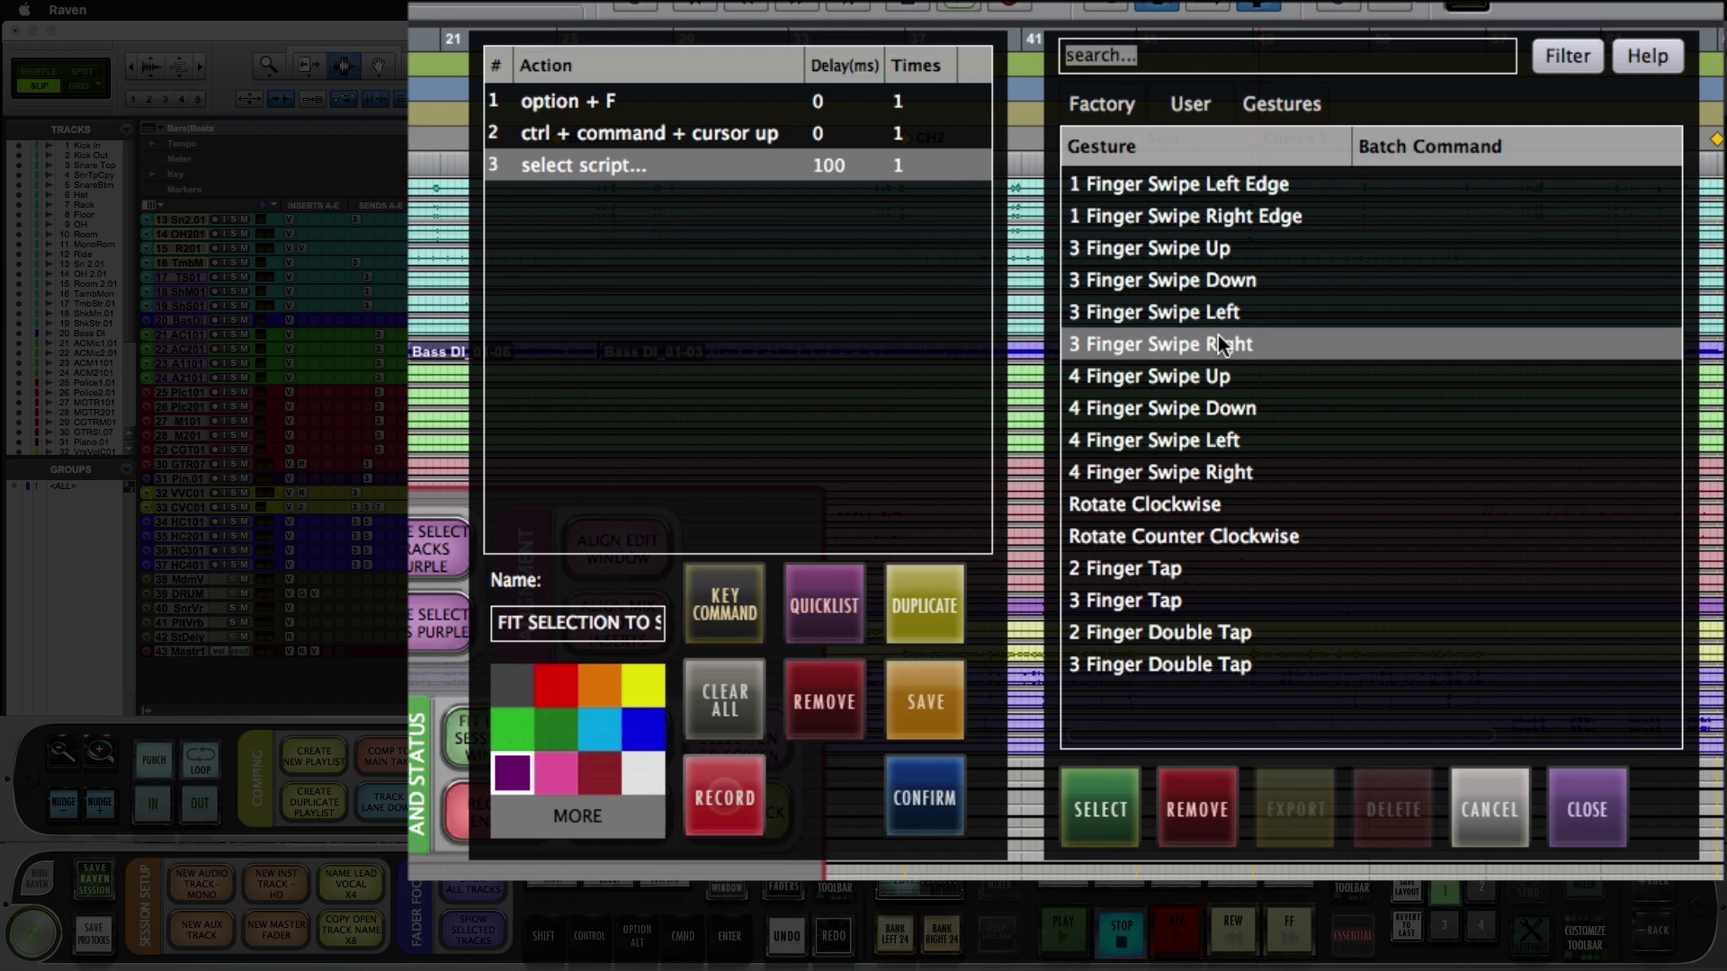
click(1098, 819)
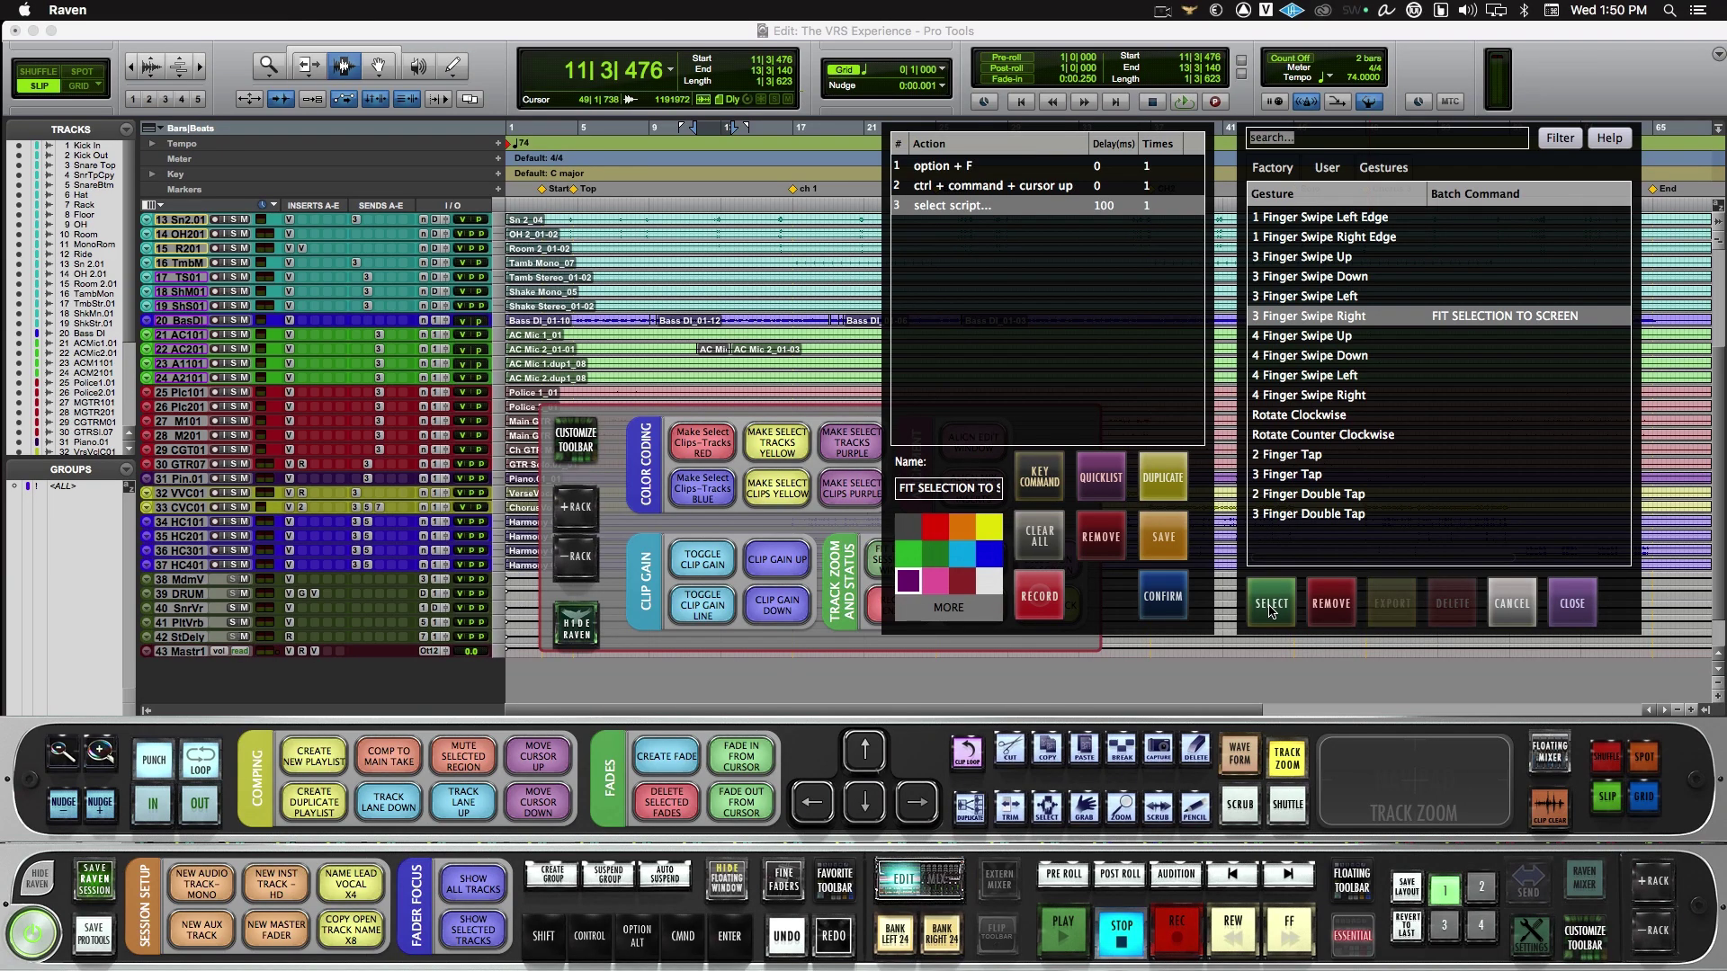
click(1271, 604)
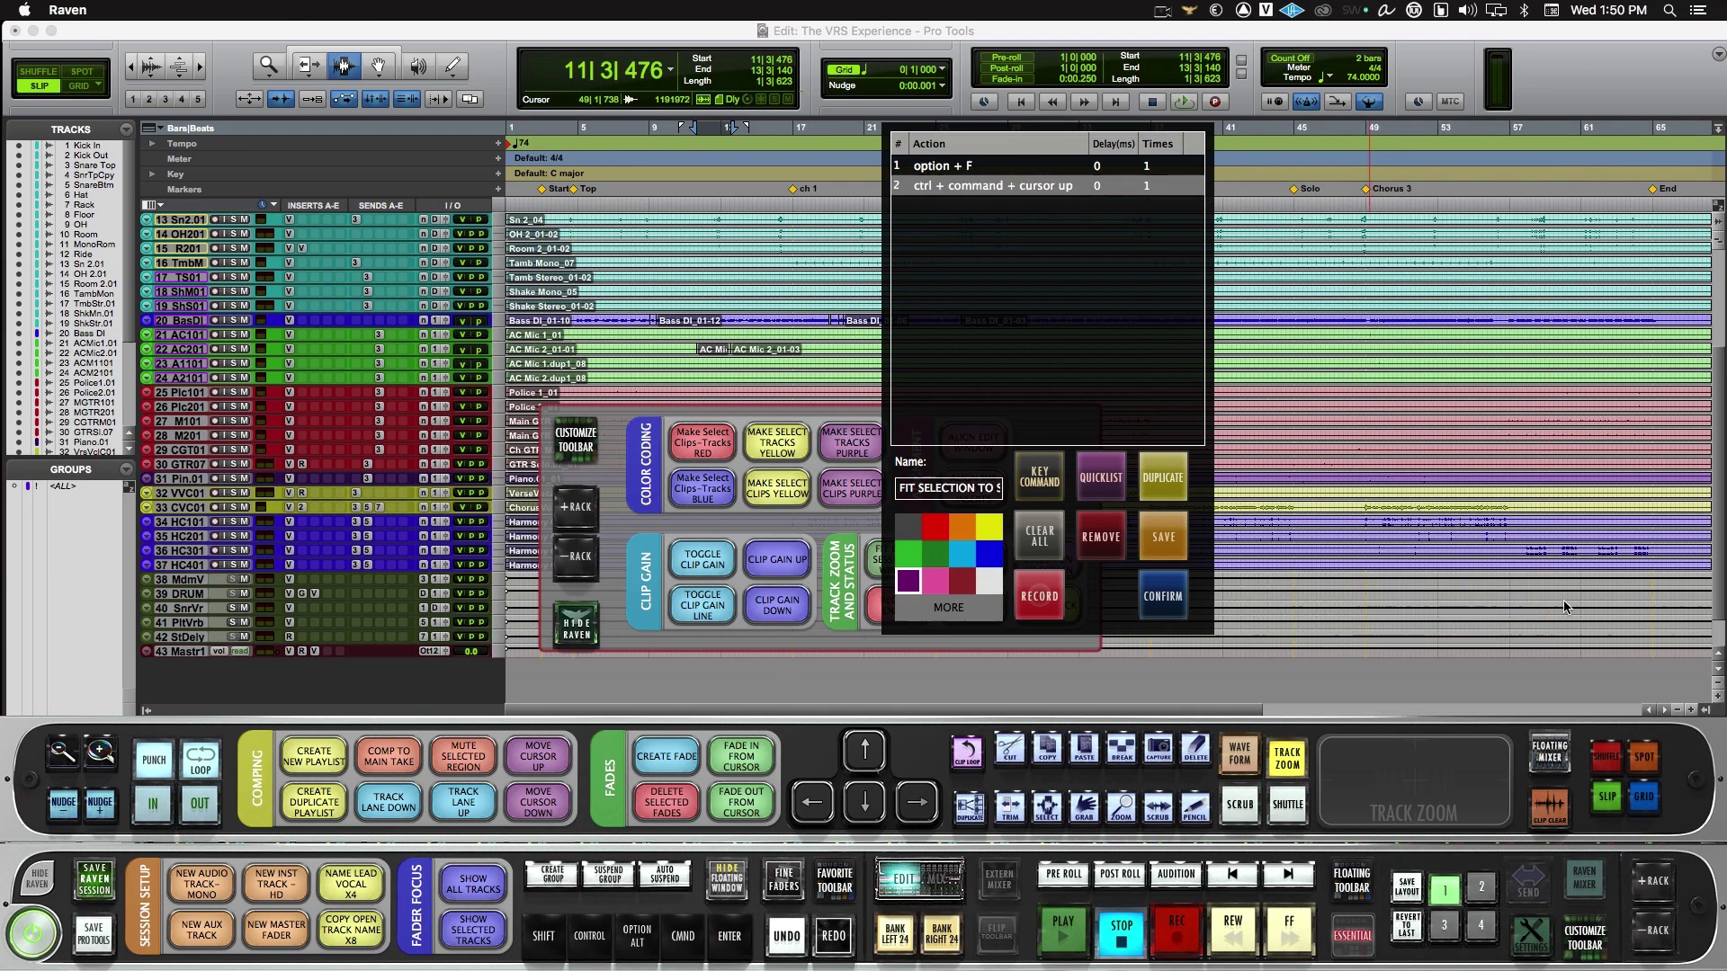
click(1160, 594)
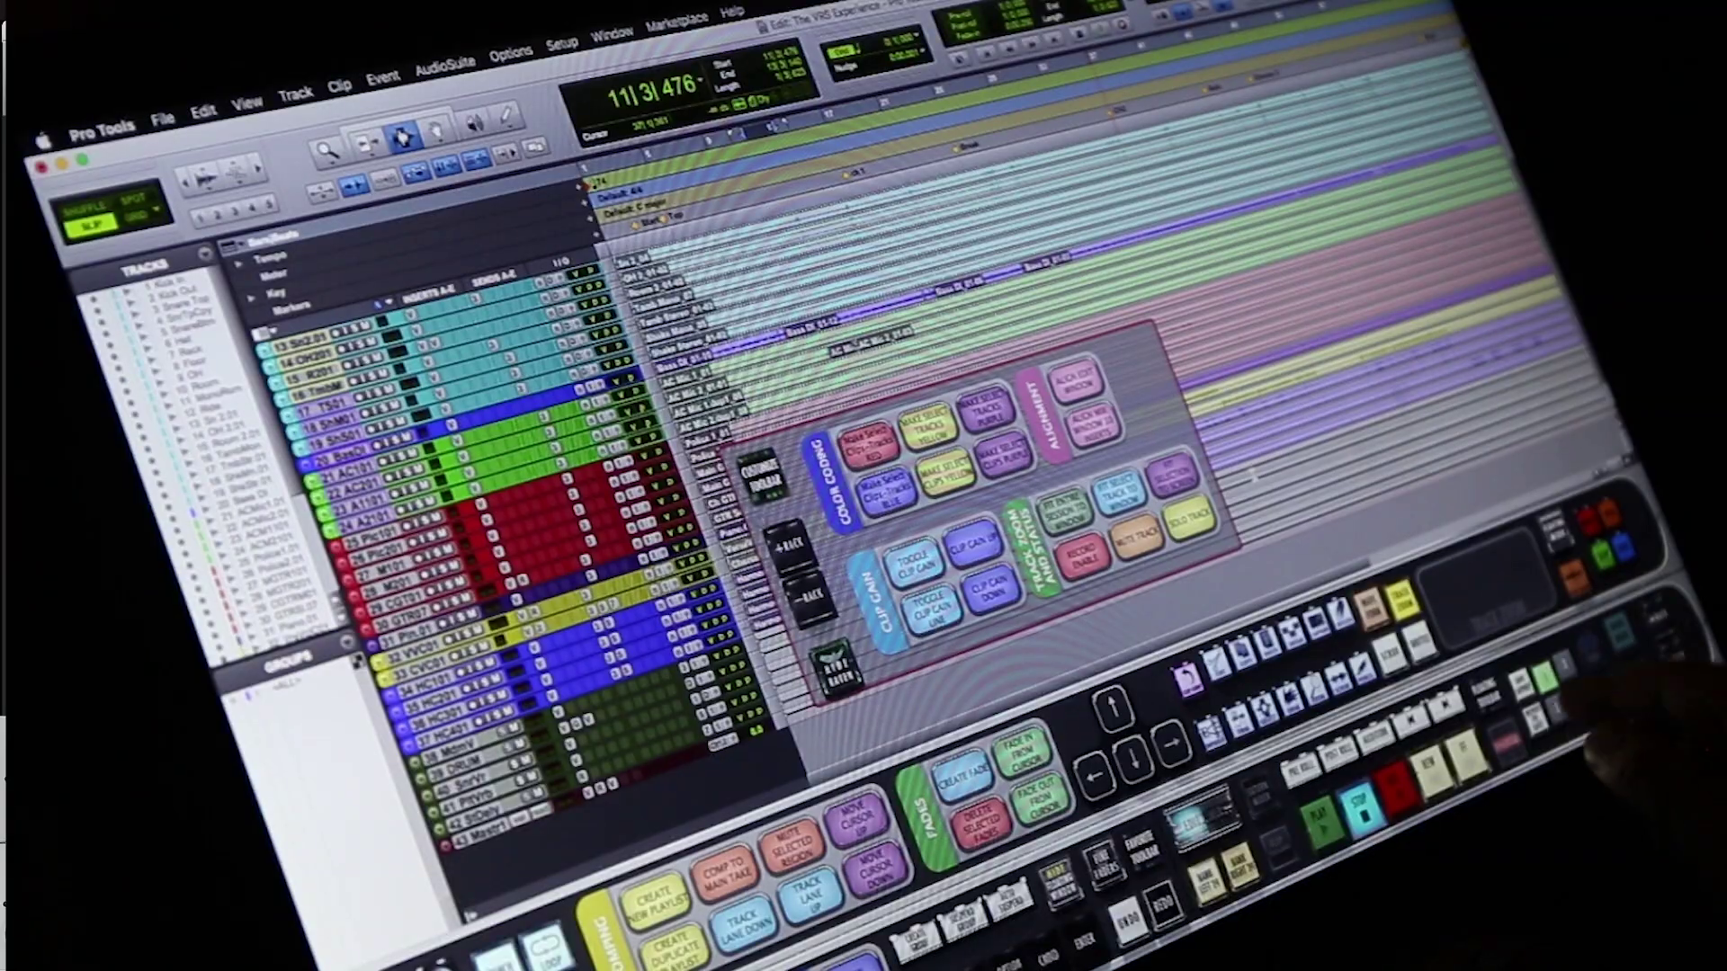
click(1545, 680)
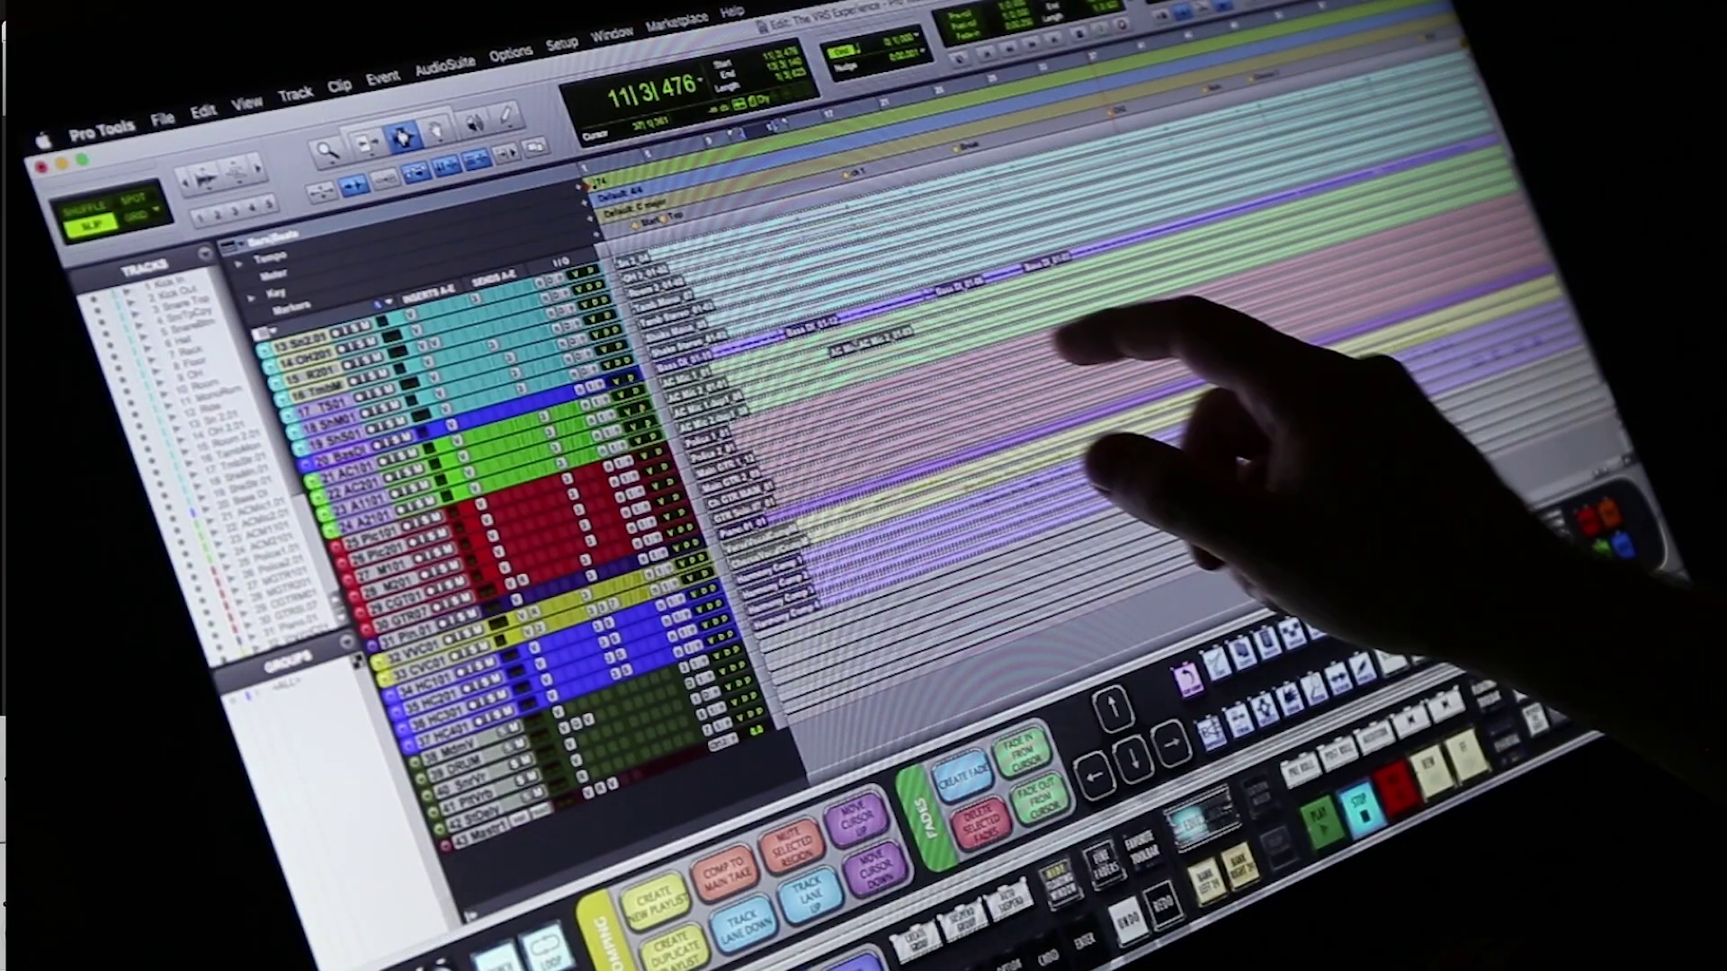
- Select the Bass DI clip starting at 12|2|751 and fit the selection to the screen with the three-finger right swipe
click(874, 313)
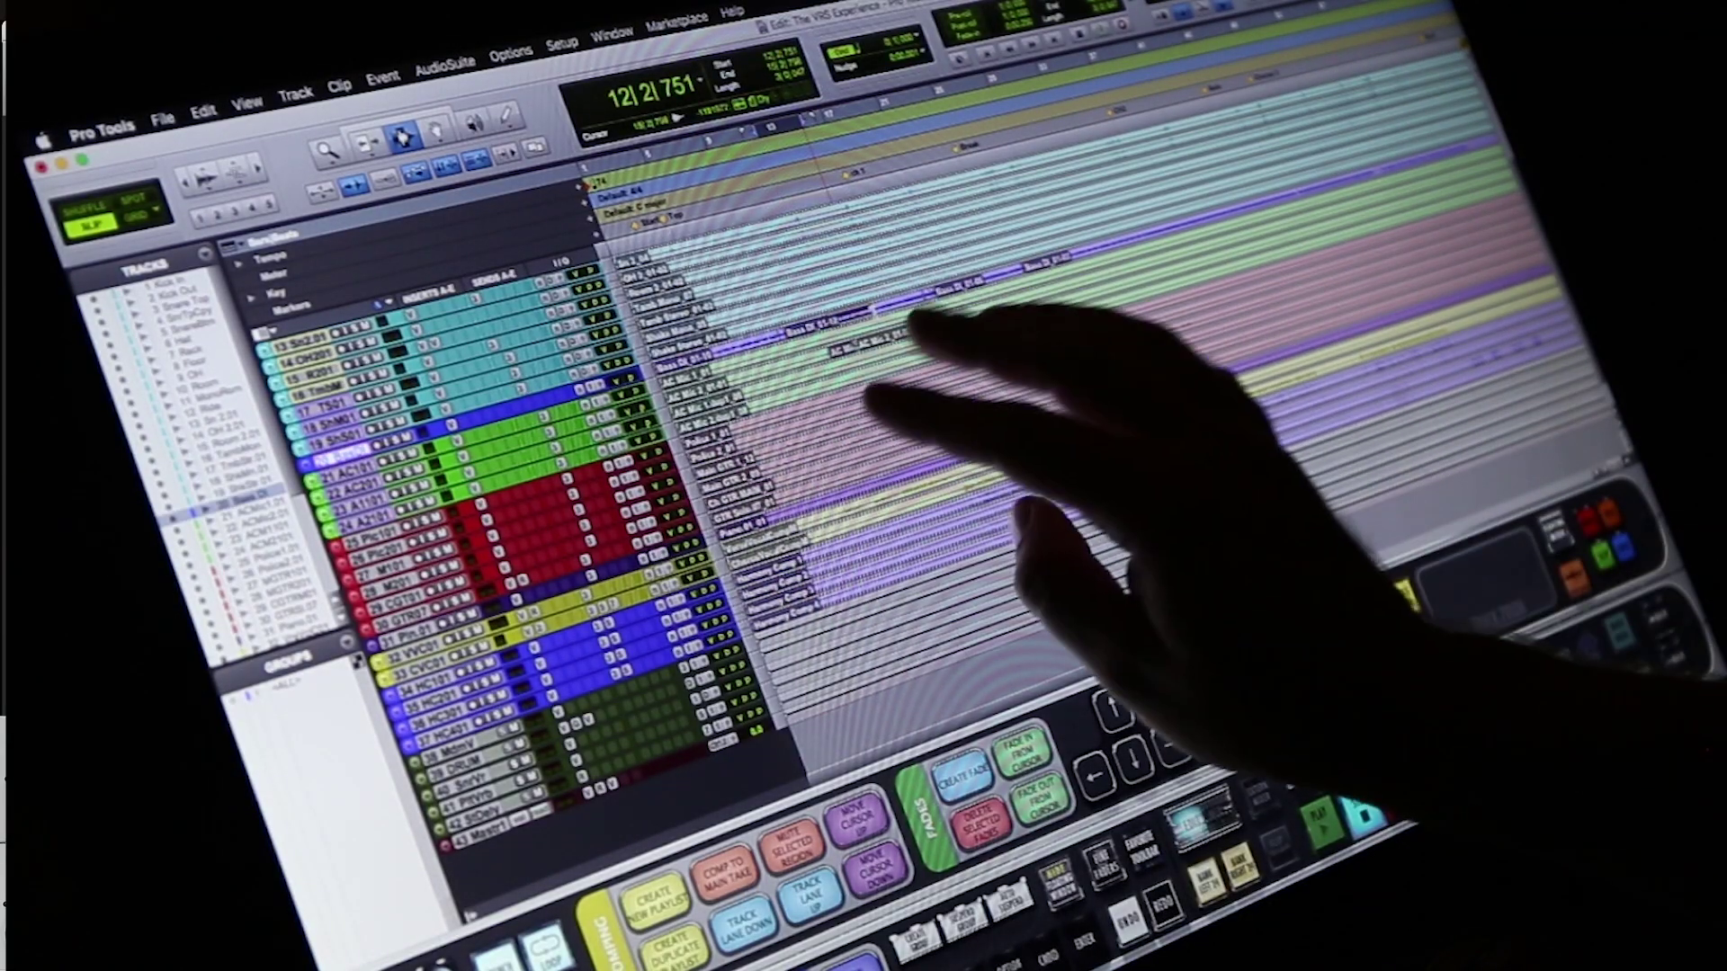
key(e)
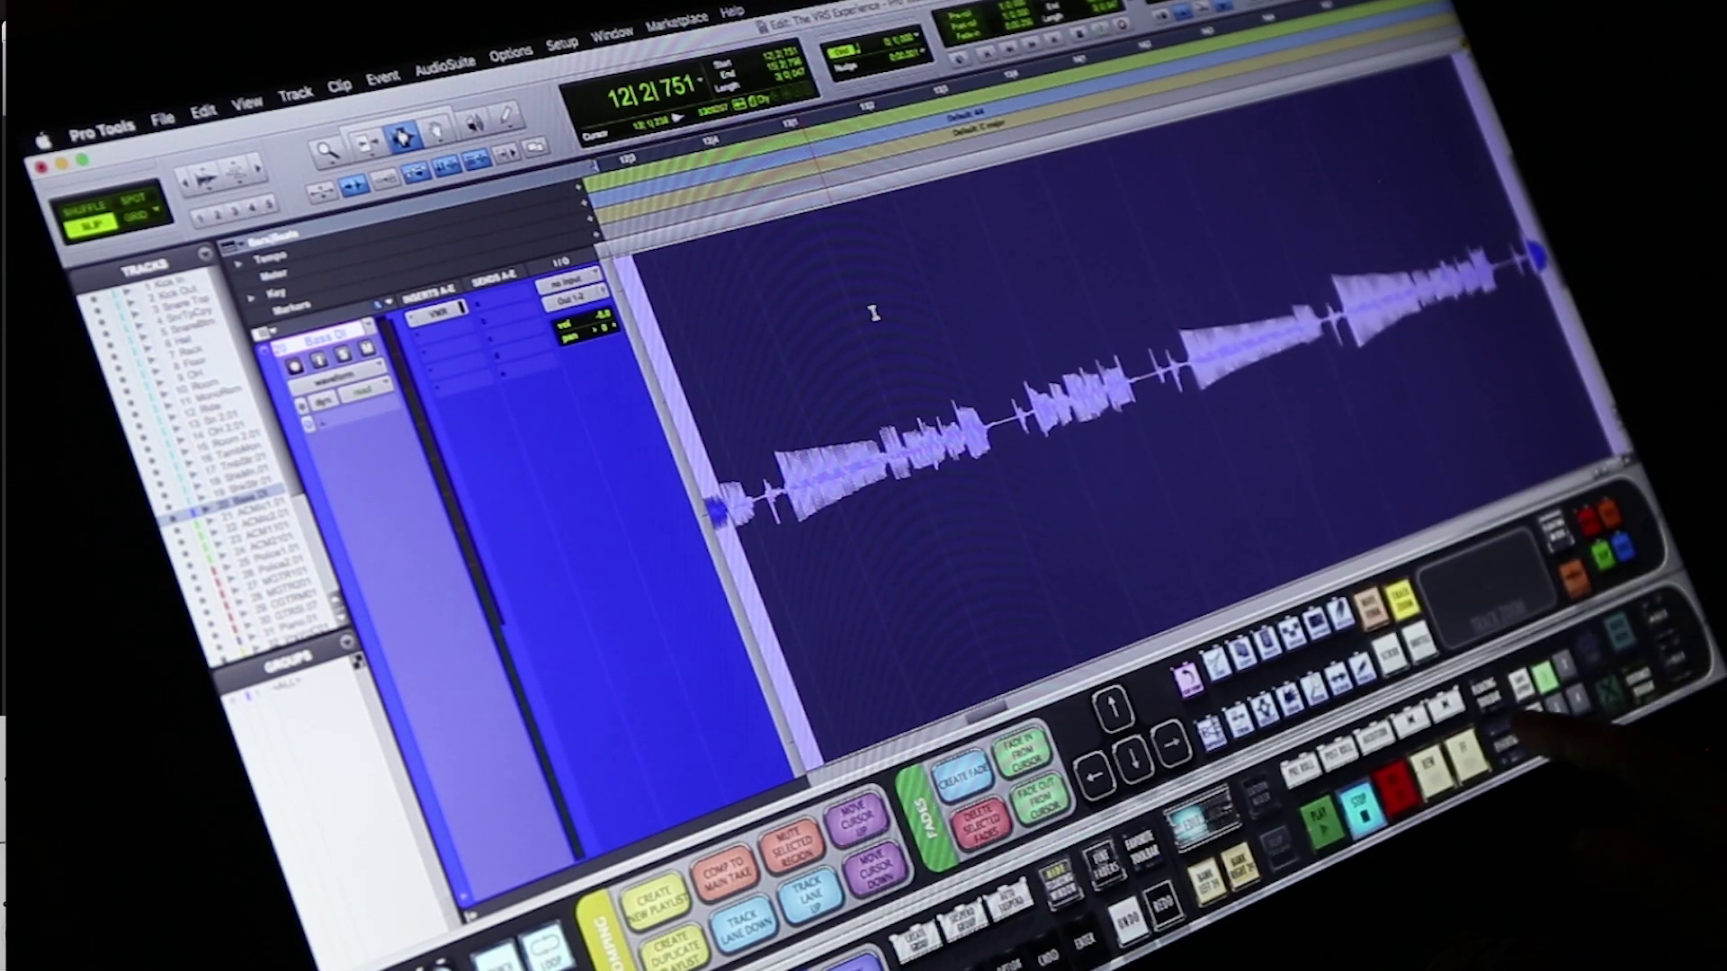
- Assign FIT ENTIRE SESSION TO WINDOW to the 3 Finger Swipe Left gesture and try it to show the whole session
click(1488, 697)
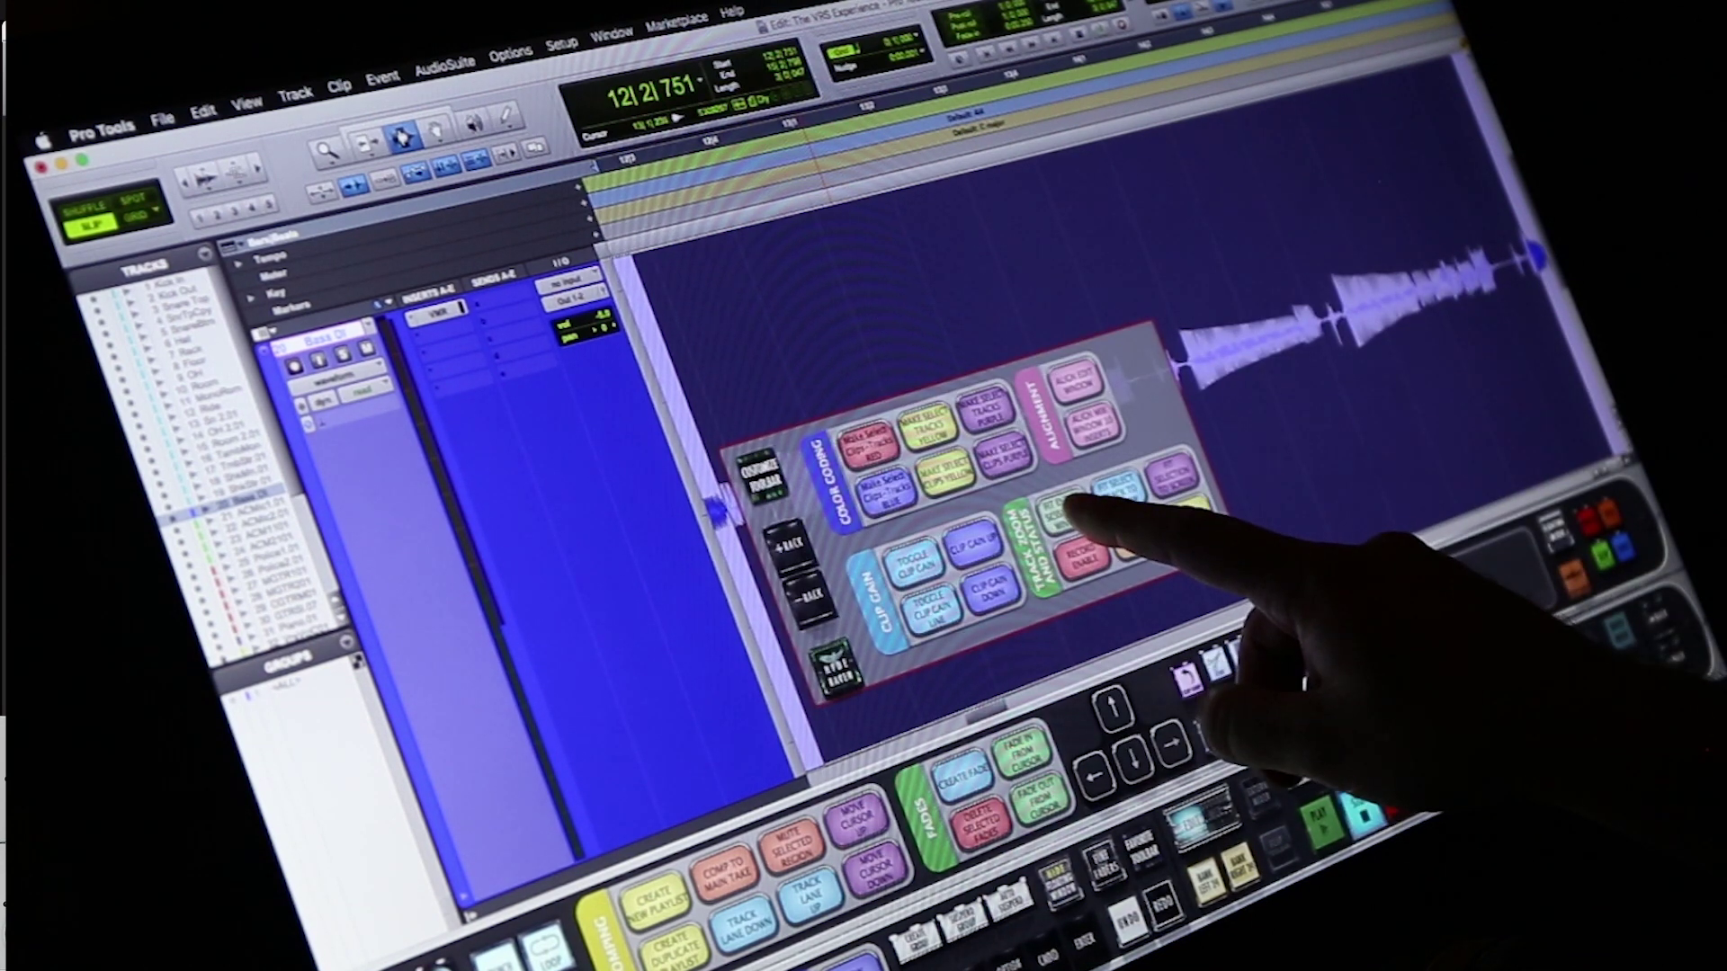
click(1066, 509)
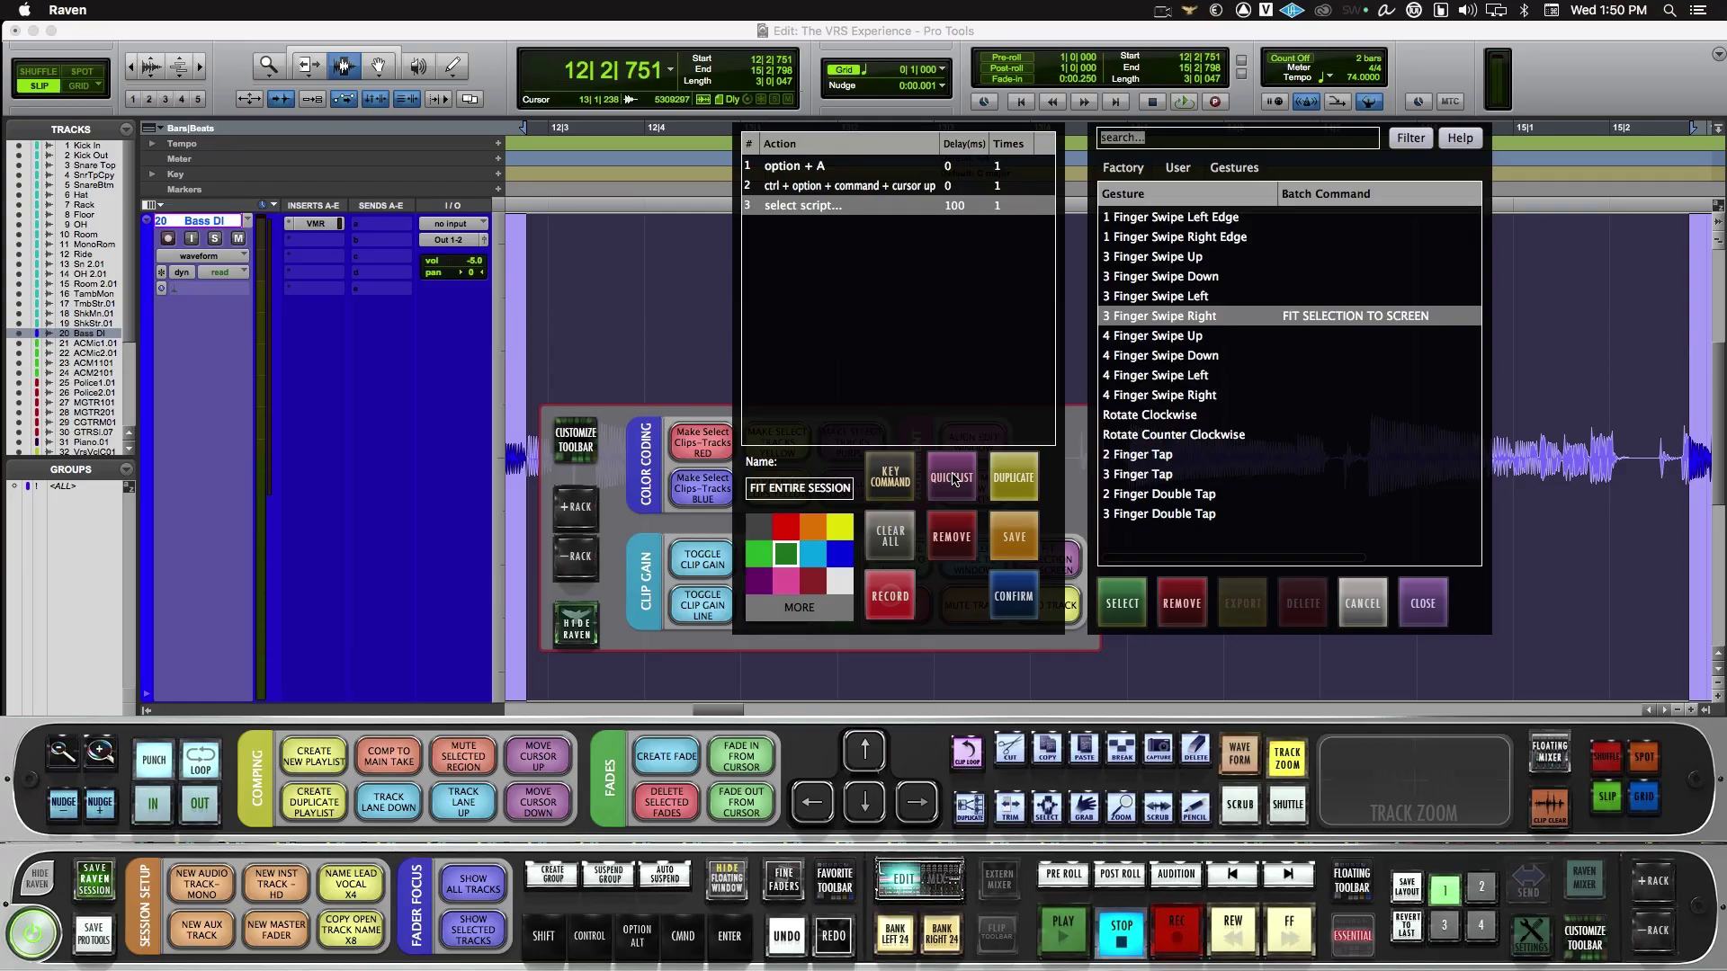
click(1209, 296)
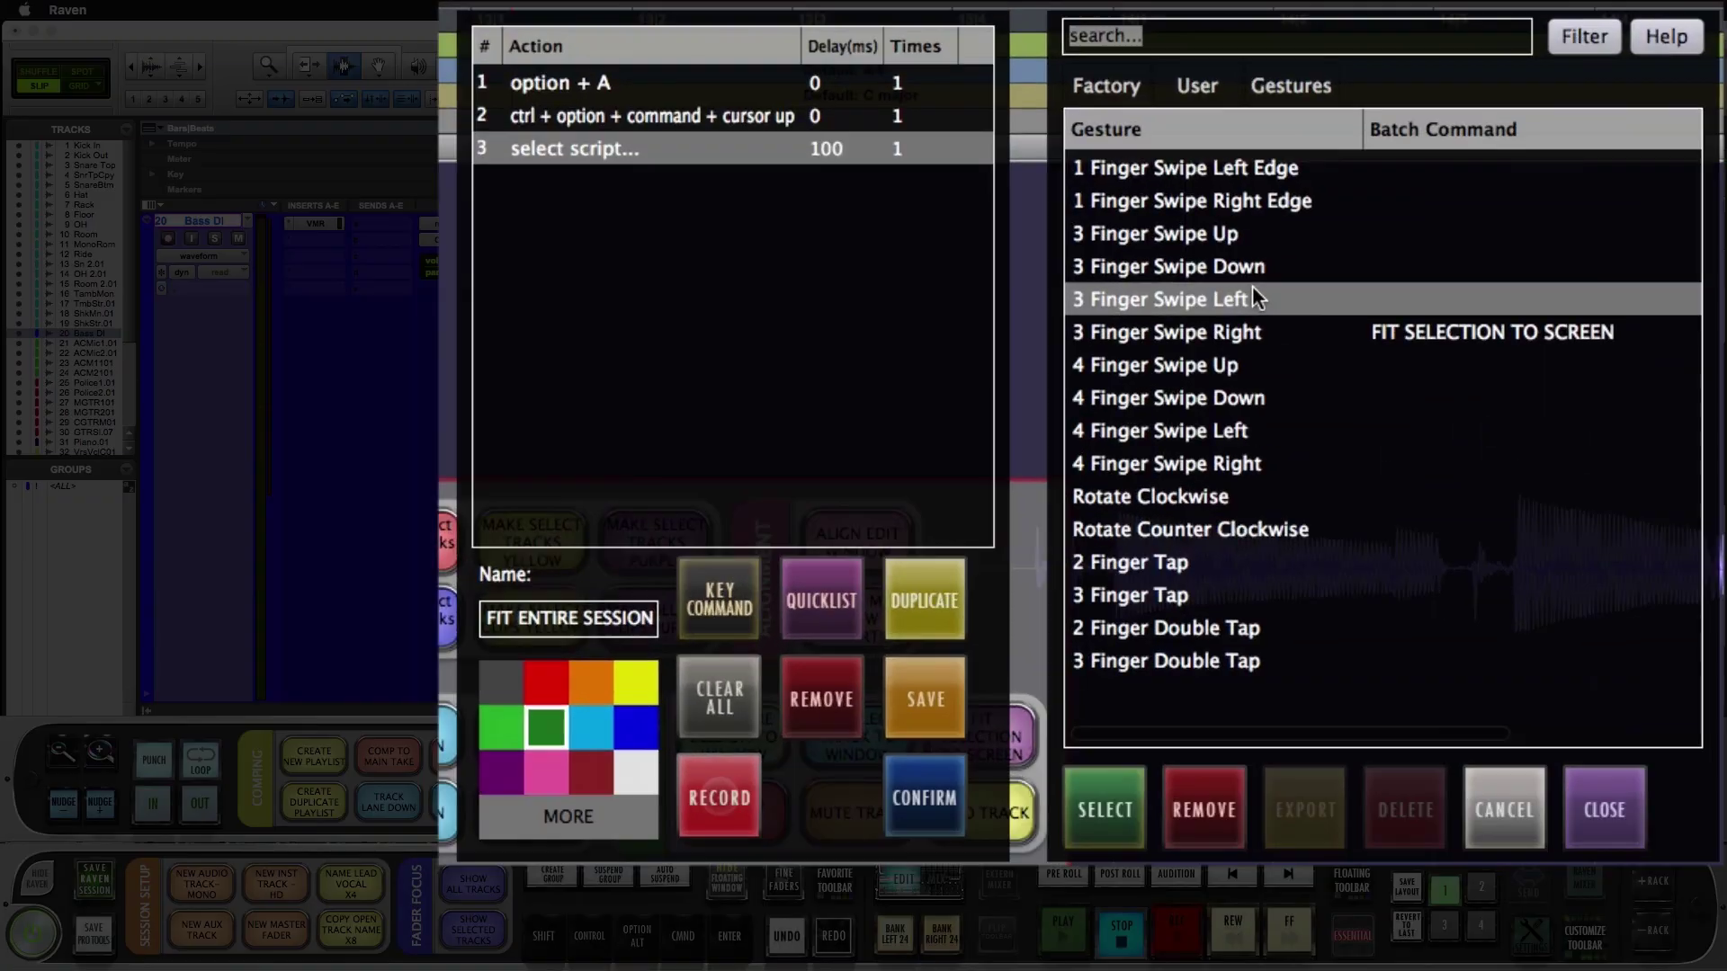
click(1100, 805)
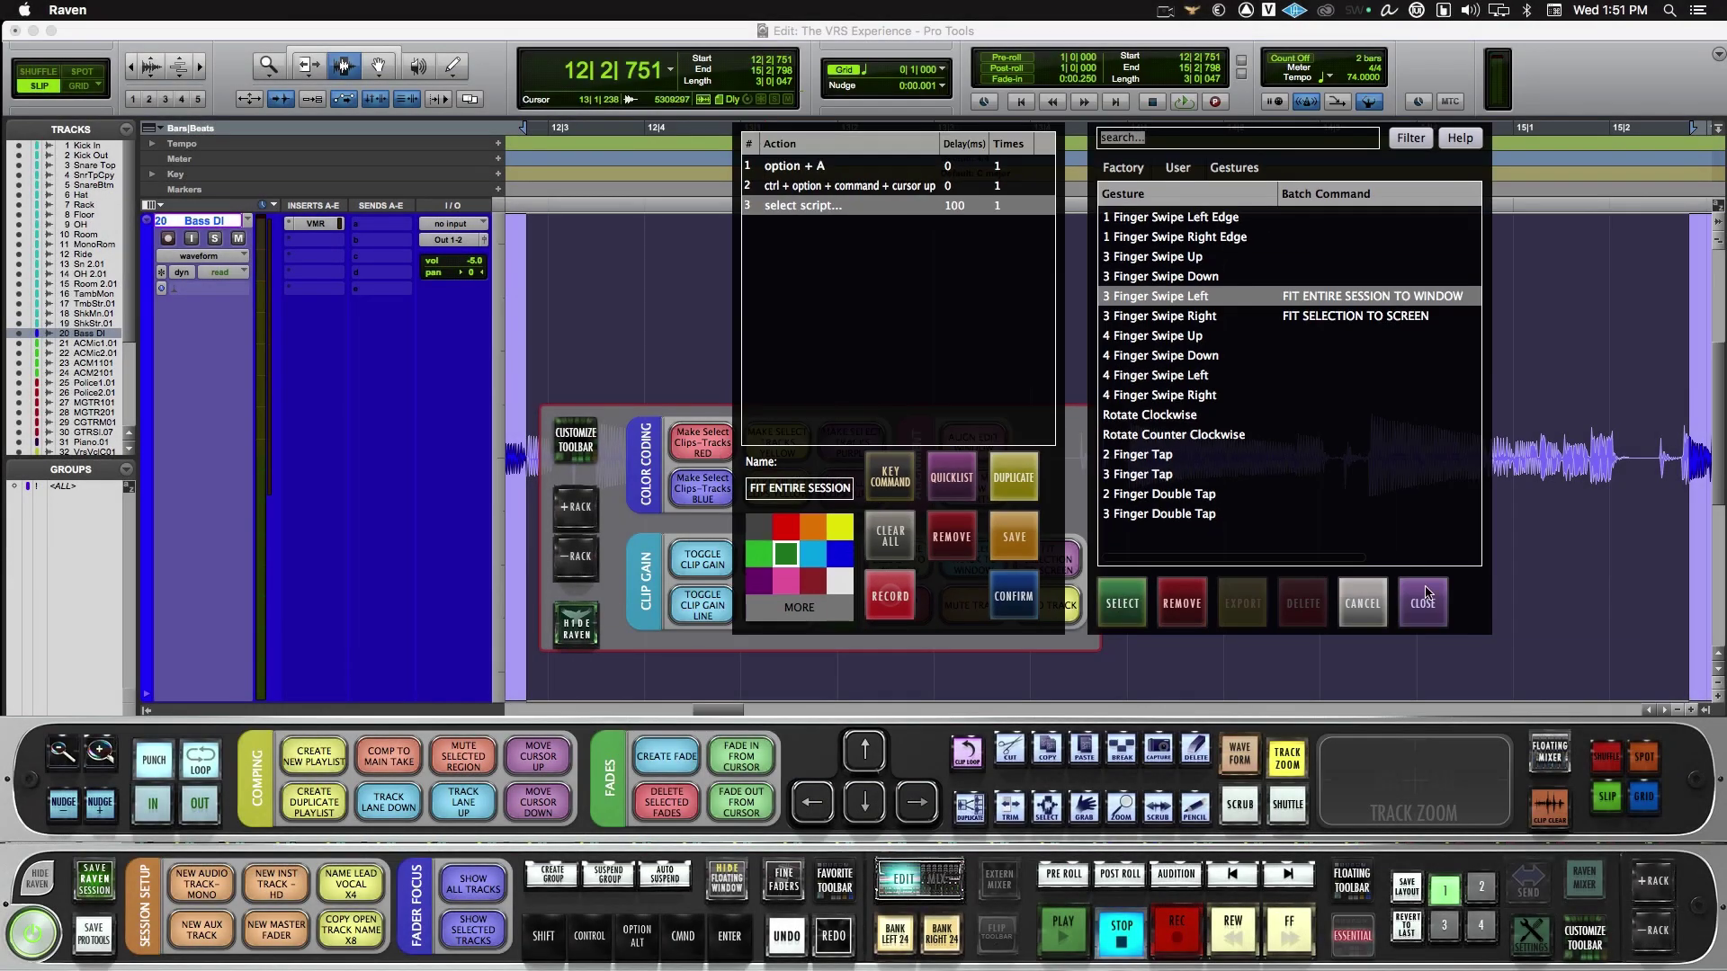
click(1603, 810)
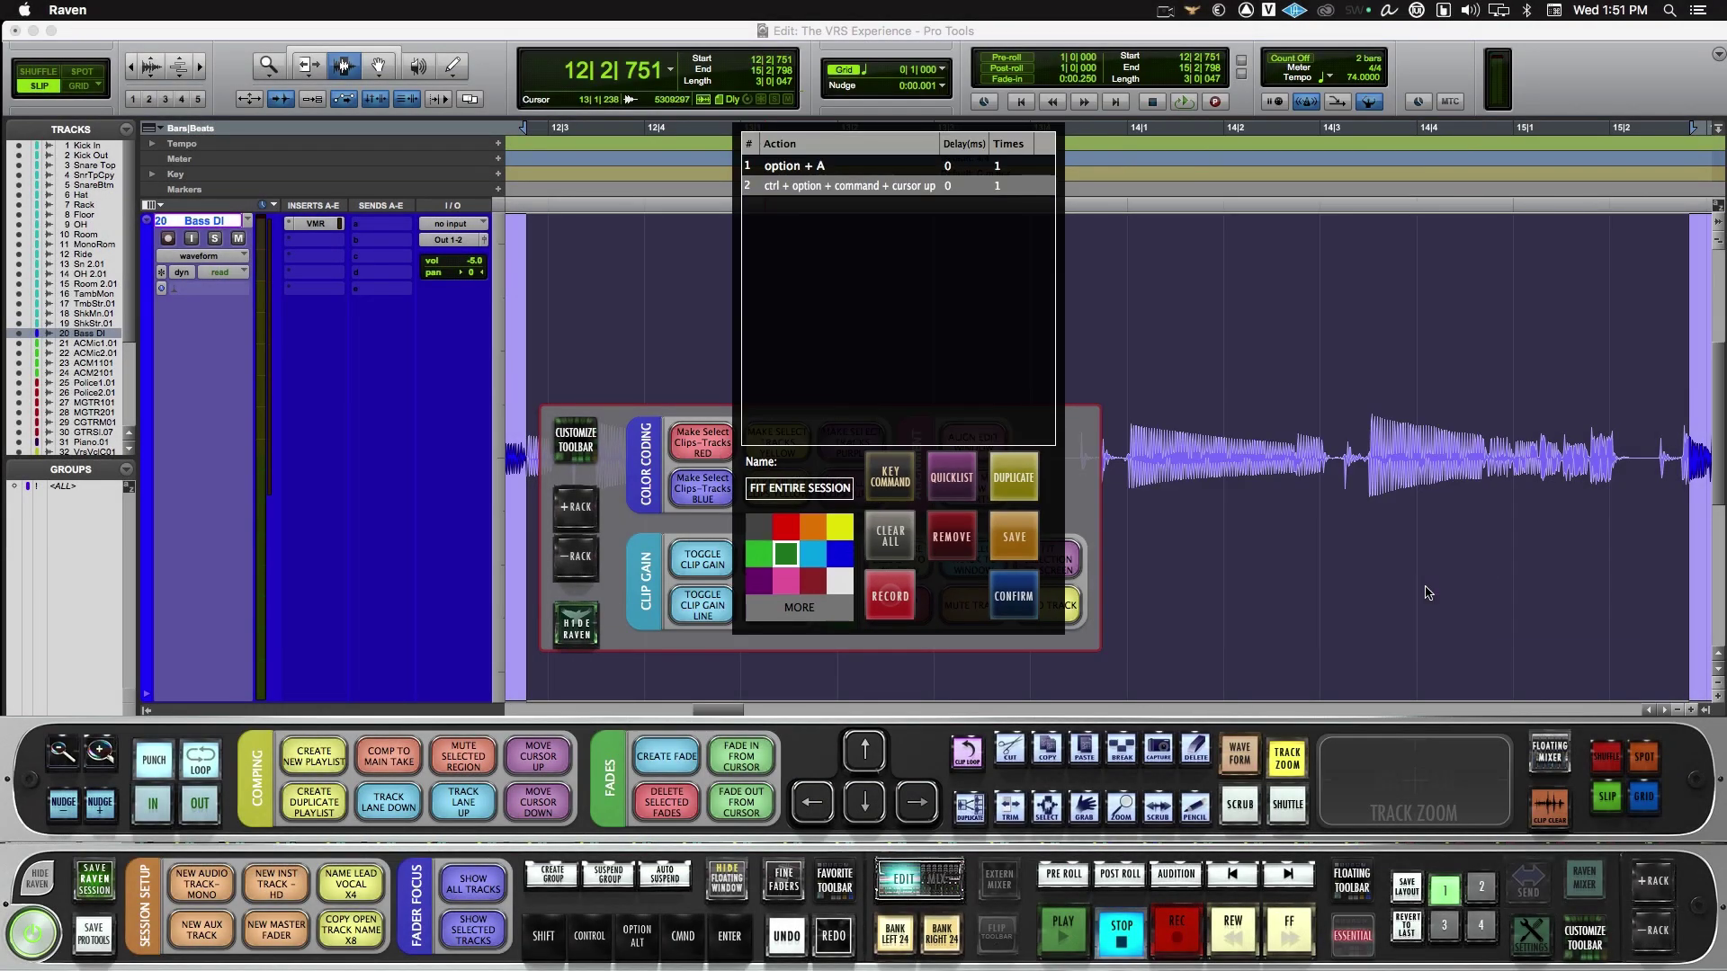
click(1011, 591)
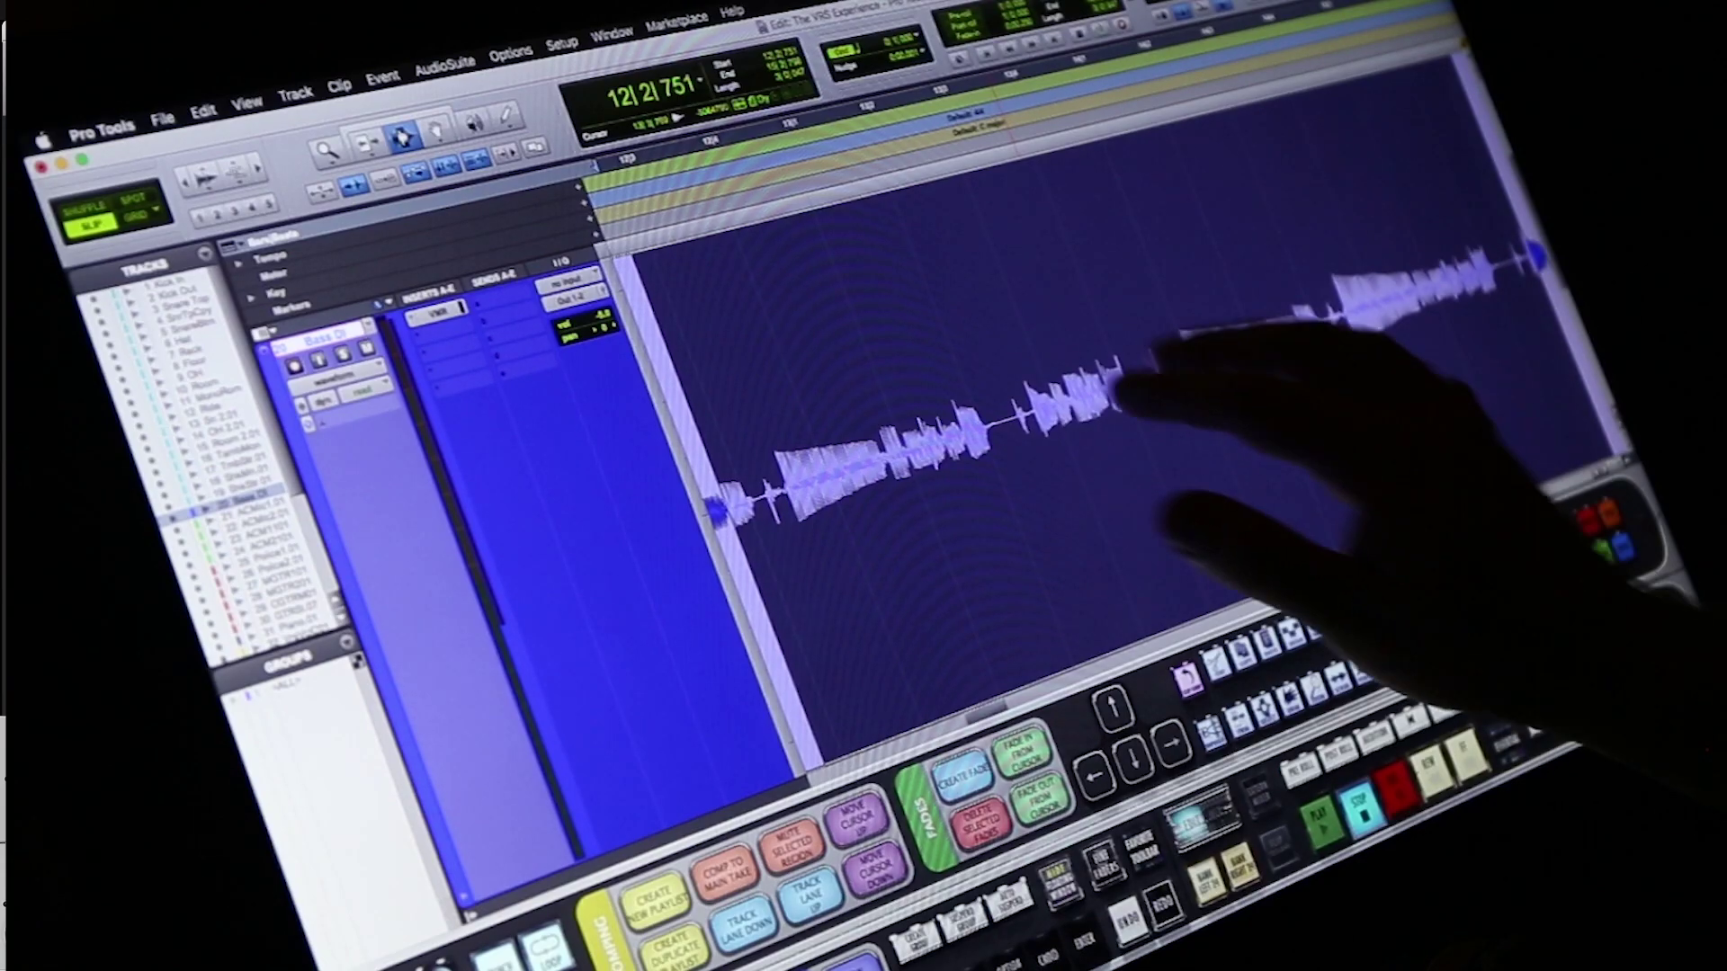
scroll(1158, 513, down, 5)
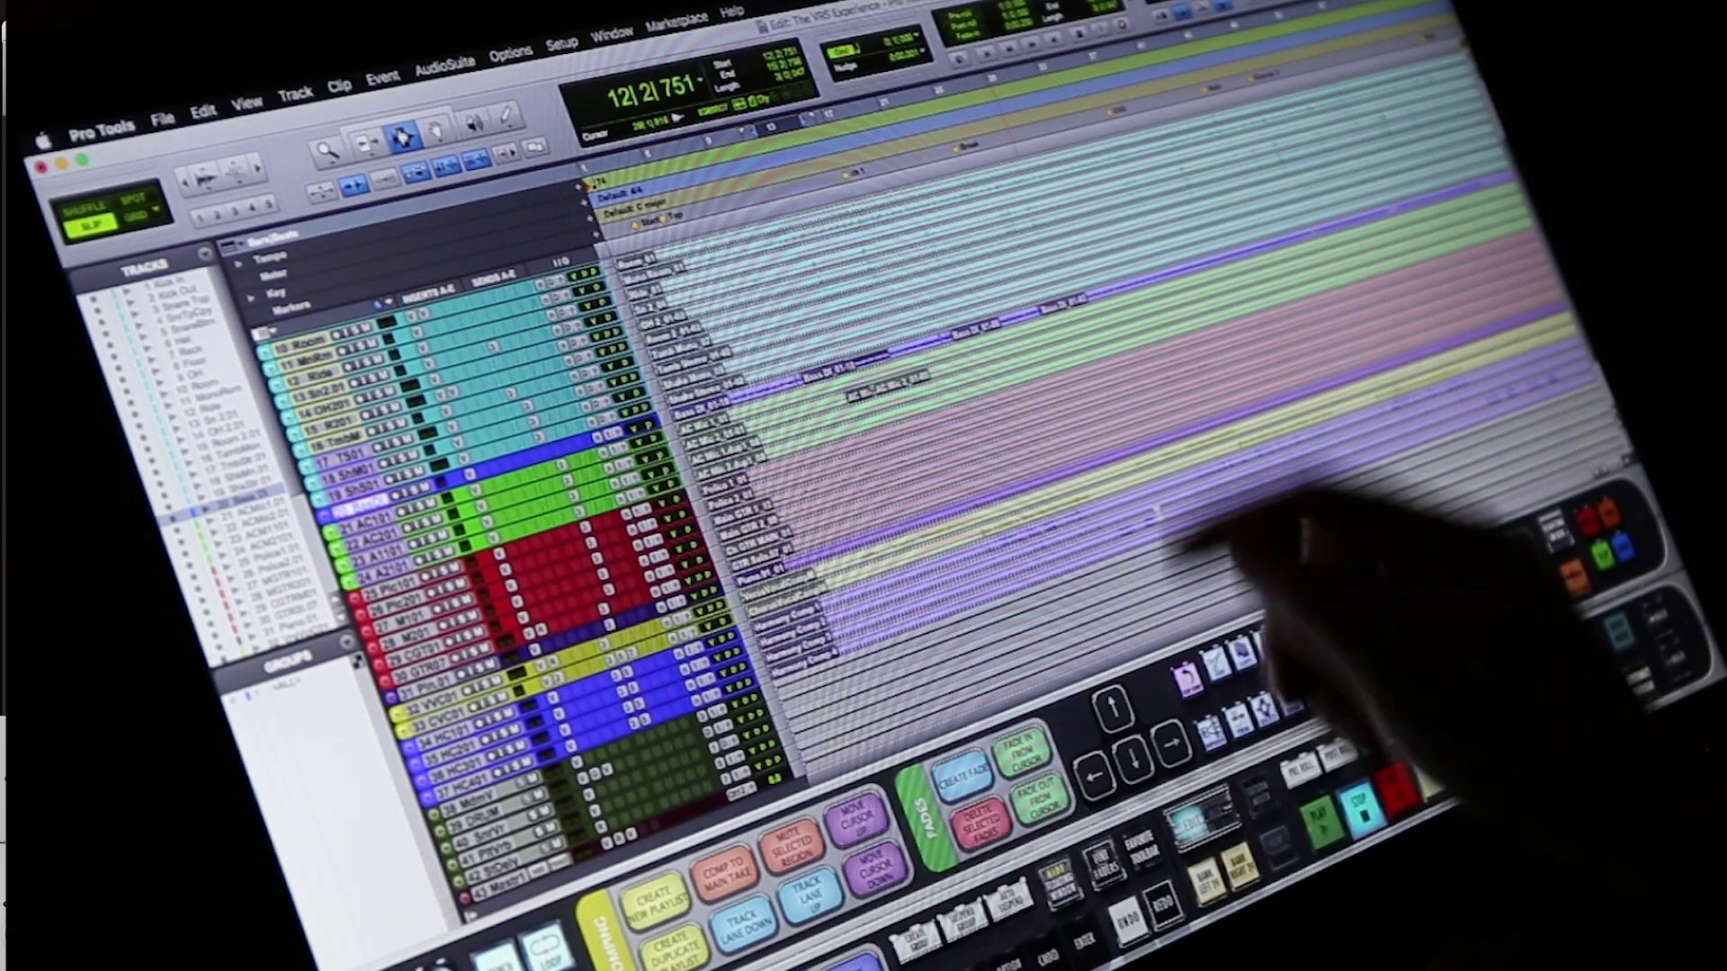
- Select a passage on the Harmony Comp 2 track starting at about 15|4|227 and fit the selection to the screen
click(1042, 531)
drag(1041, 530, 1121, 517)
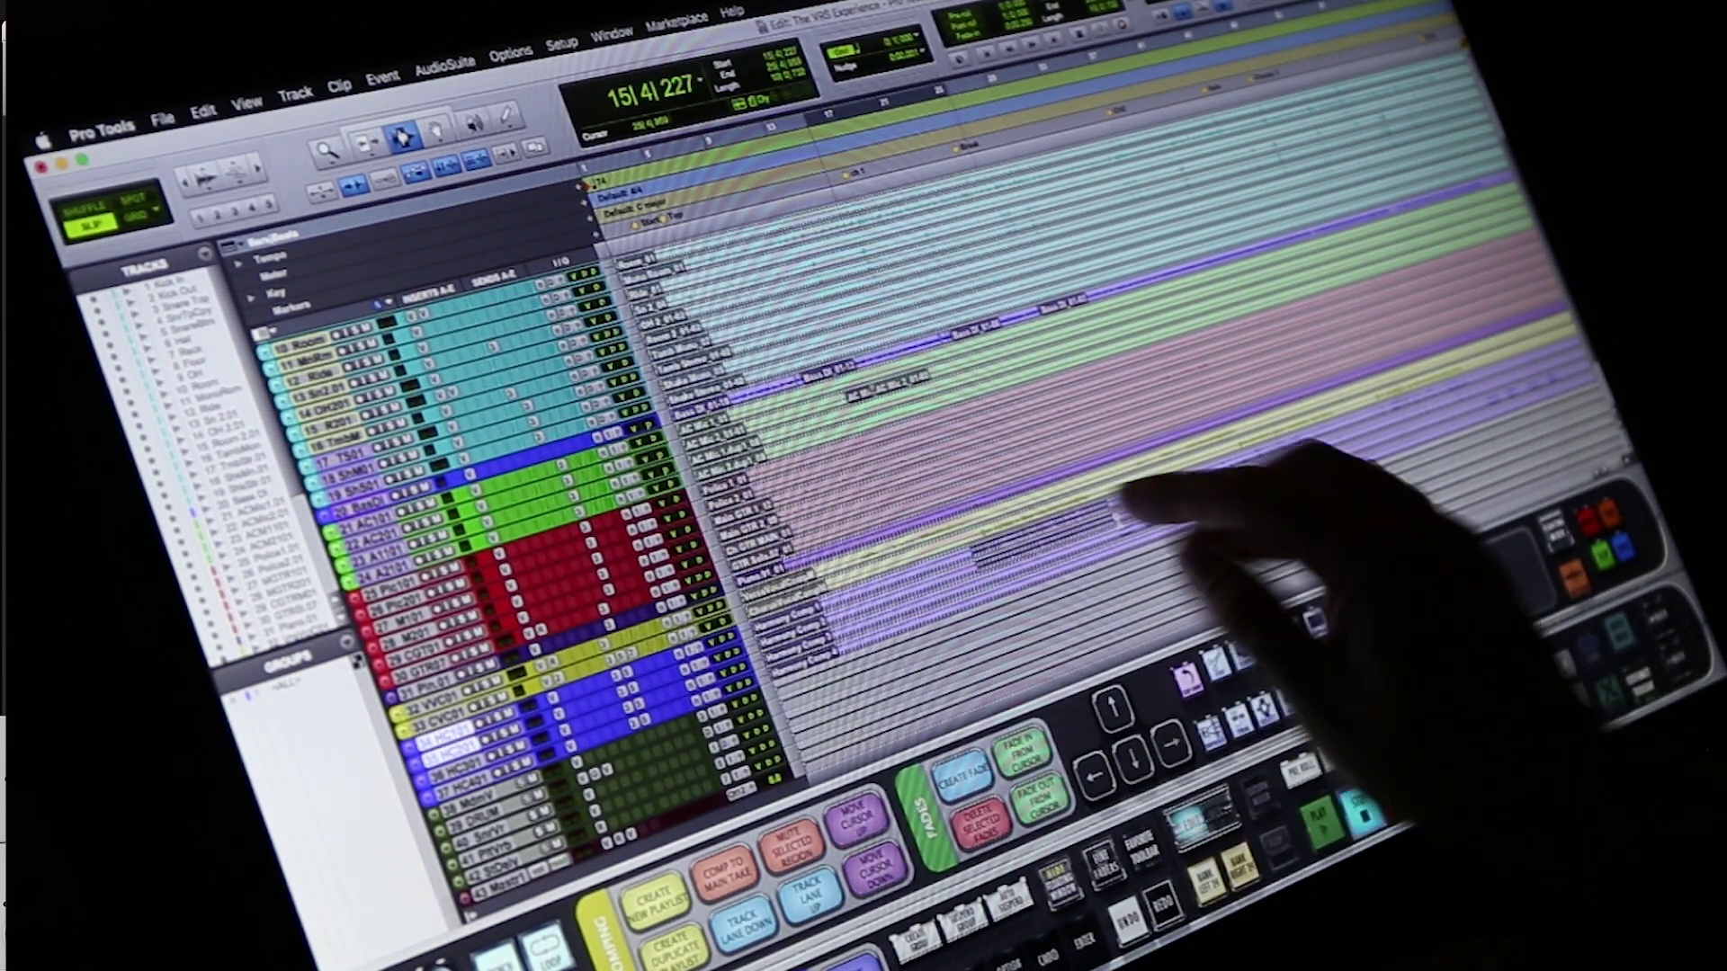
click(1213, 733)
- Select a shorter Harmony Comp 2 passage from about 16|4|841 to 17|4|920, fit it to the screen and return to the entire session
drag(857, 516, 949, 494)
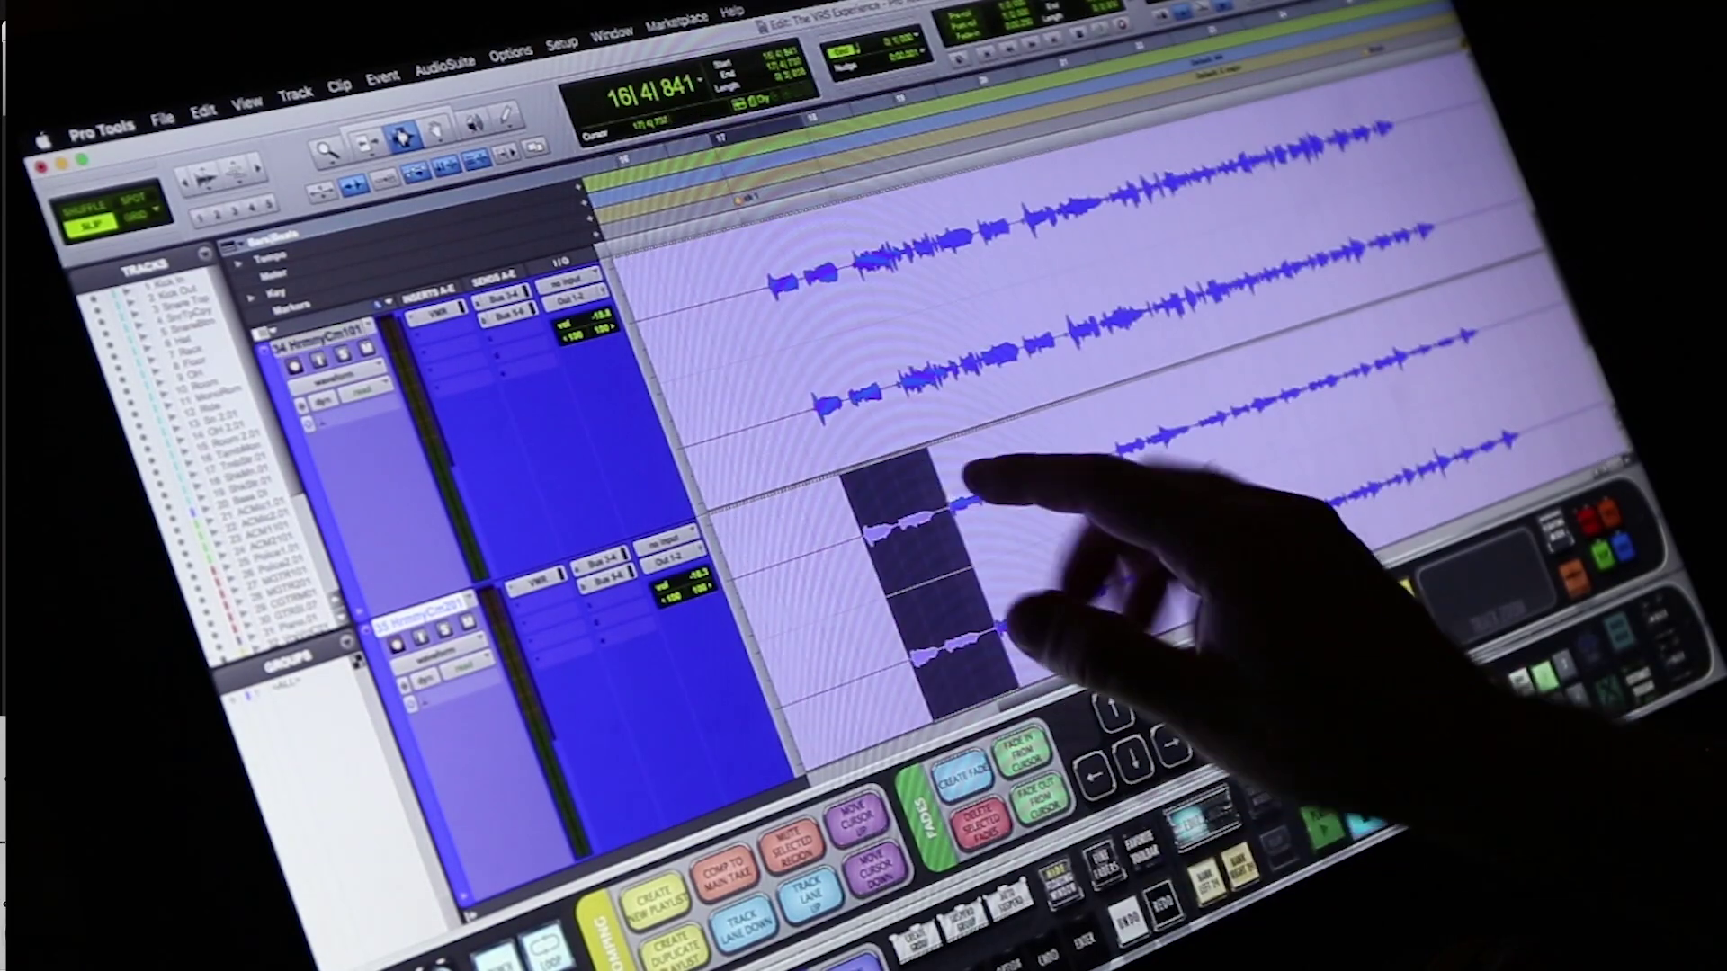
click(1212, 733)
click(1061, 328)
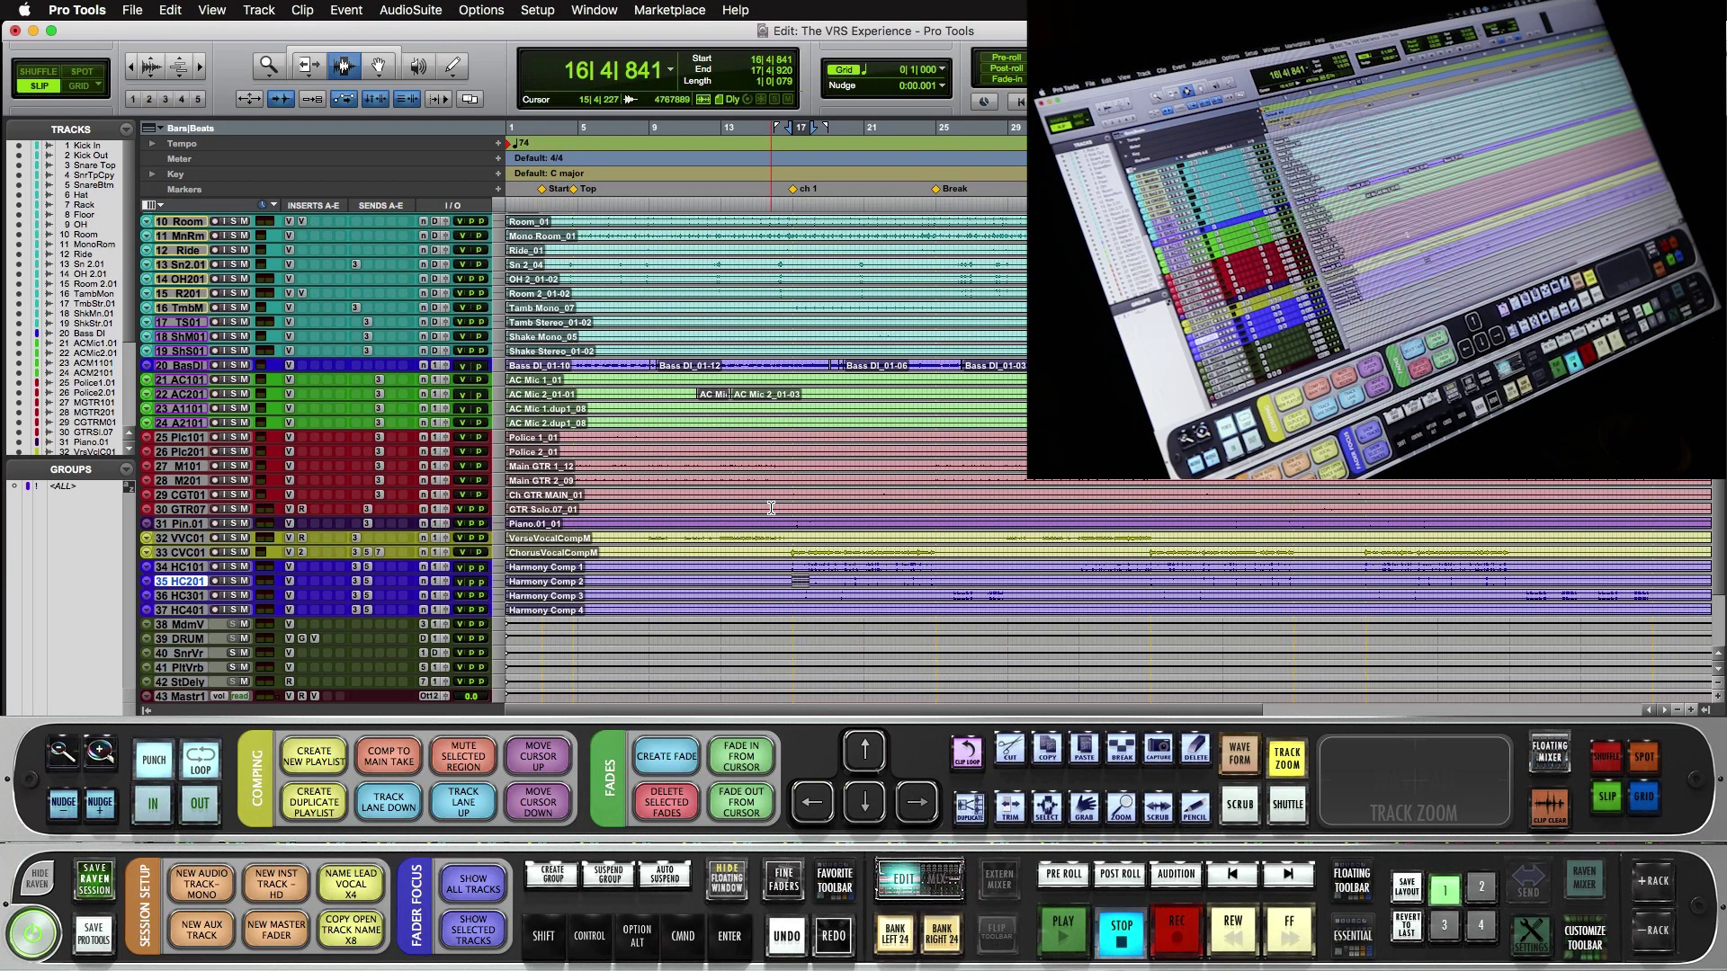
- Assign the MUTE SELECTED REGION batch command to the Rotate Counter Clockwise gesture
click(463, 756)
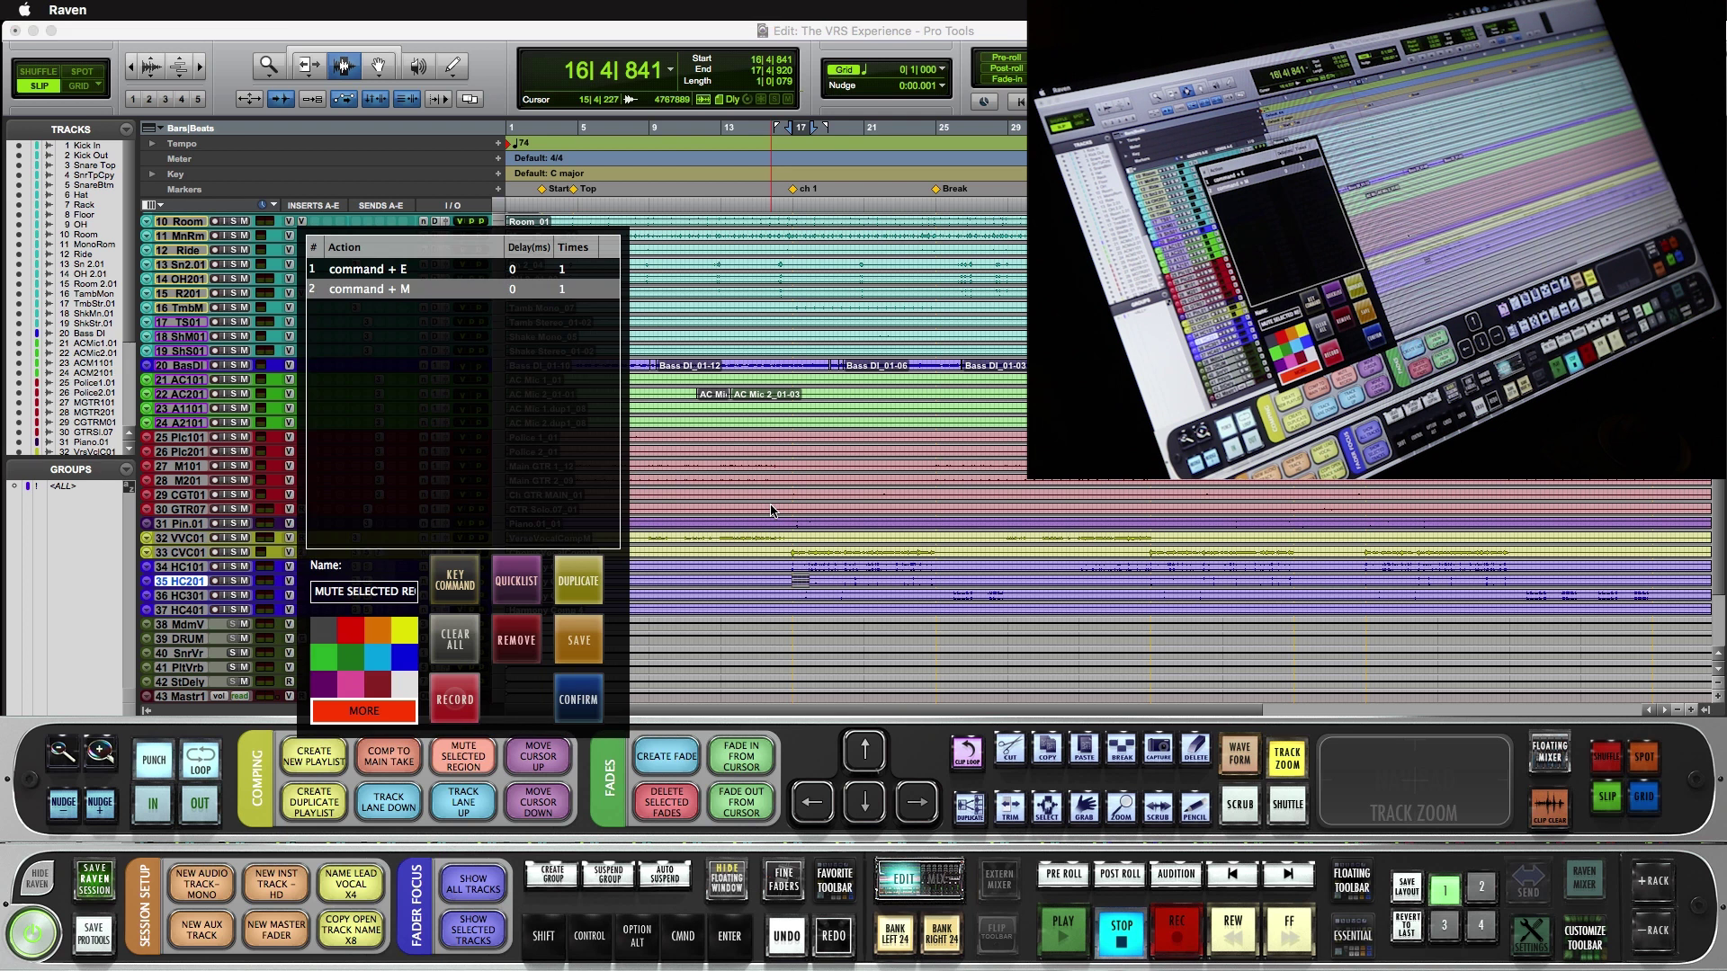
click(516, 580)
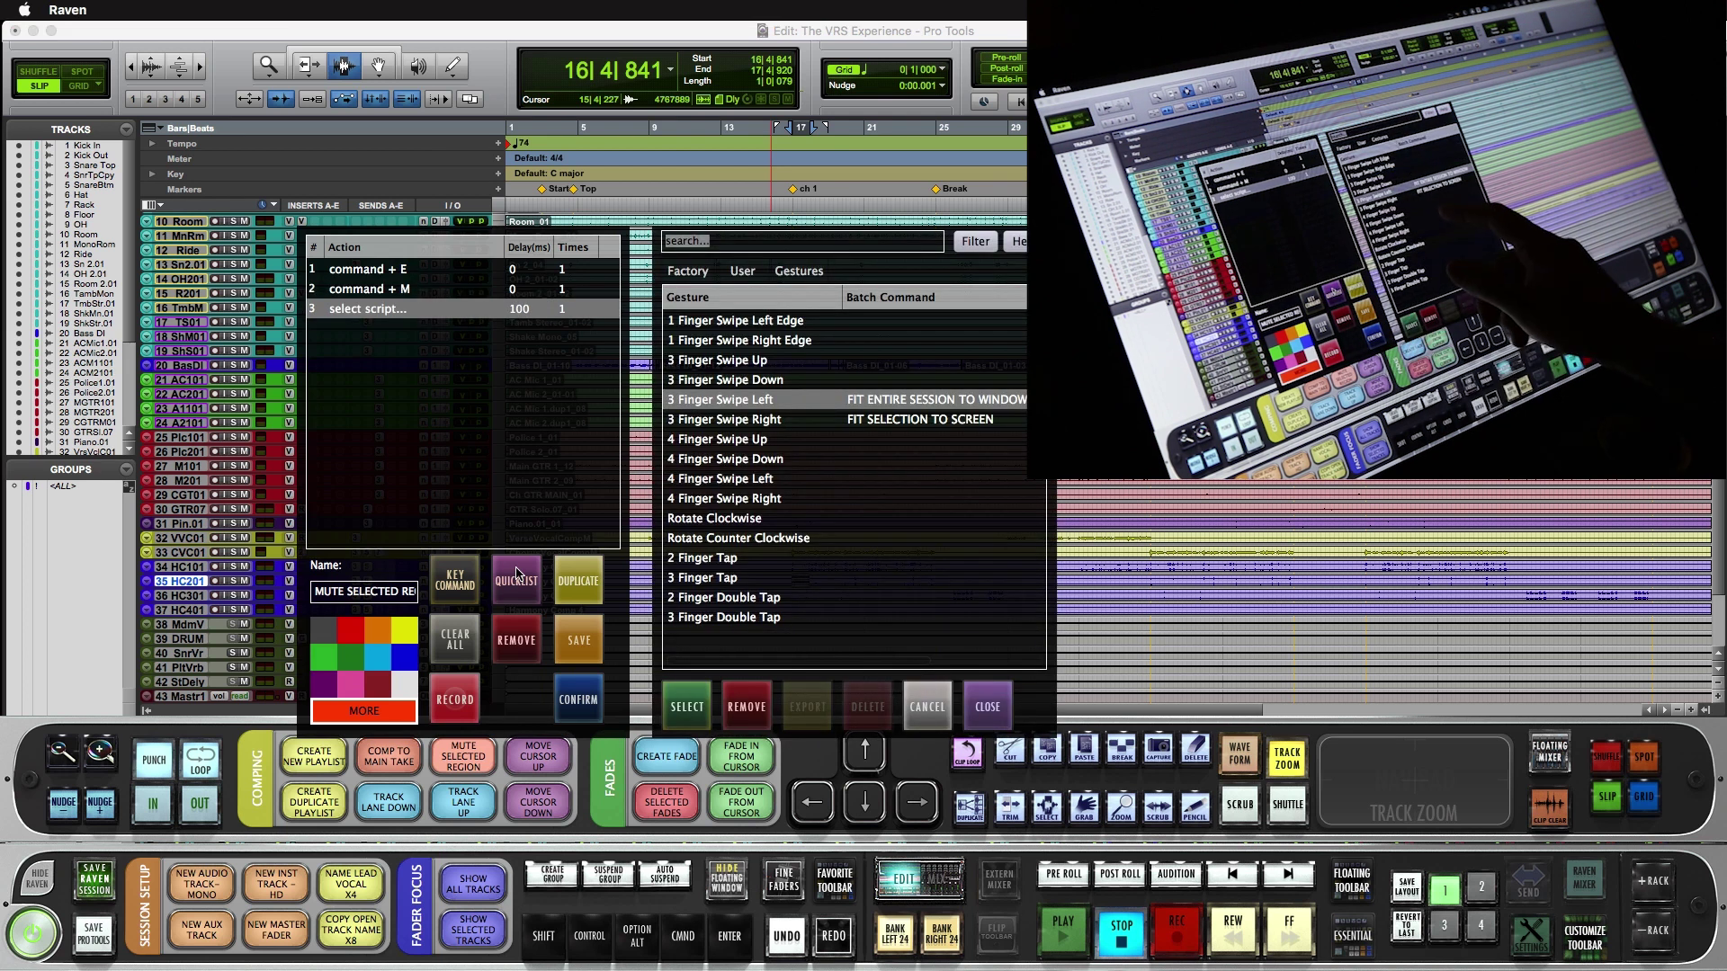
click(816, 538)
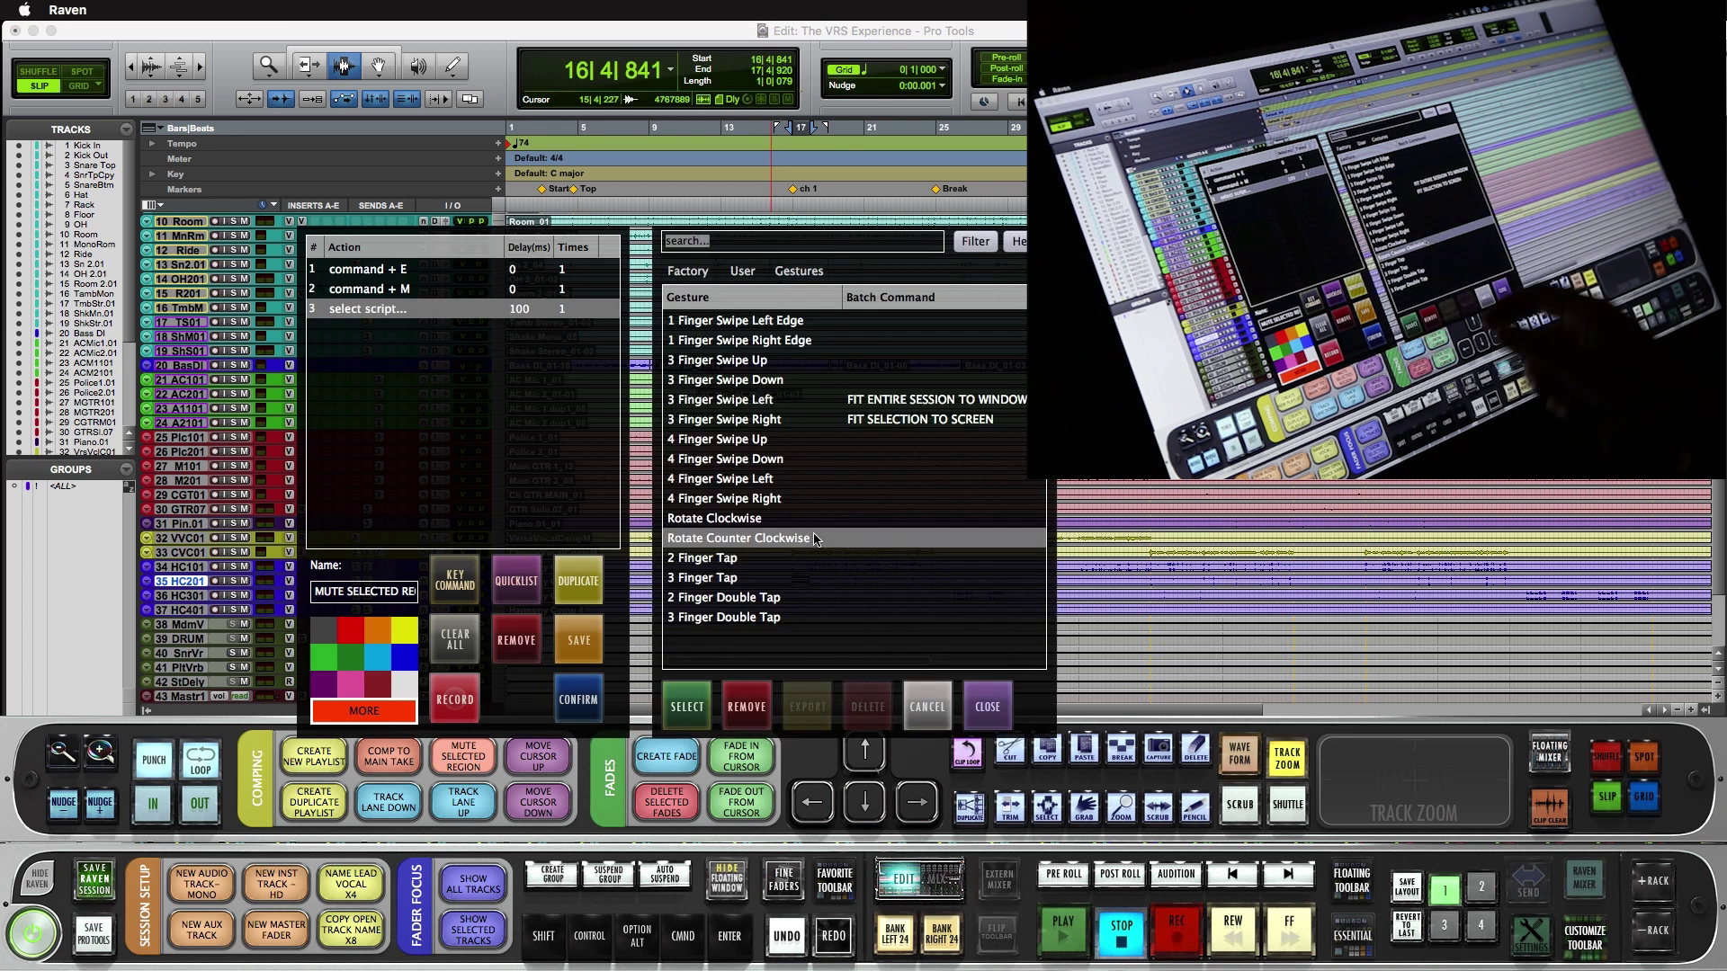
click(676, 701)
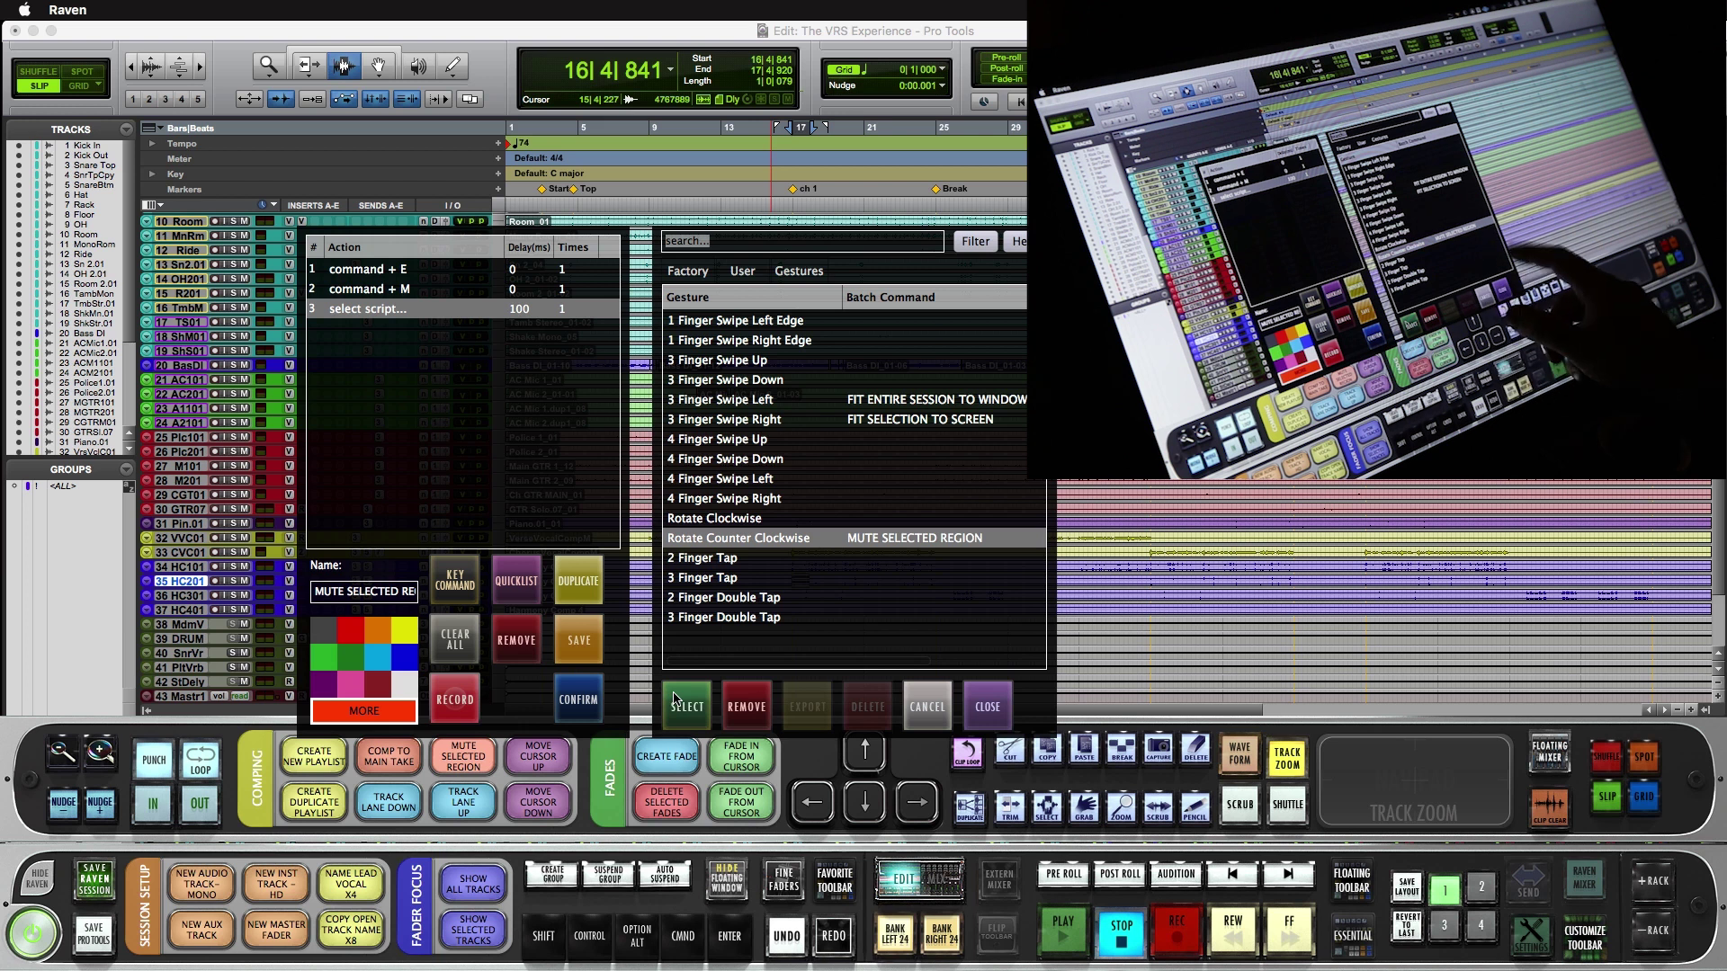
click(578, 698)
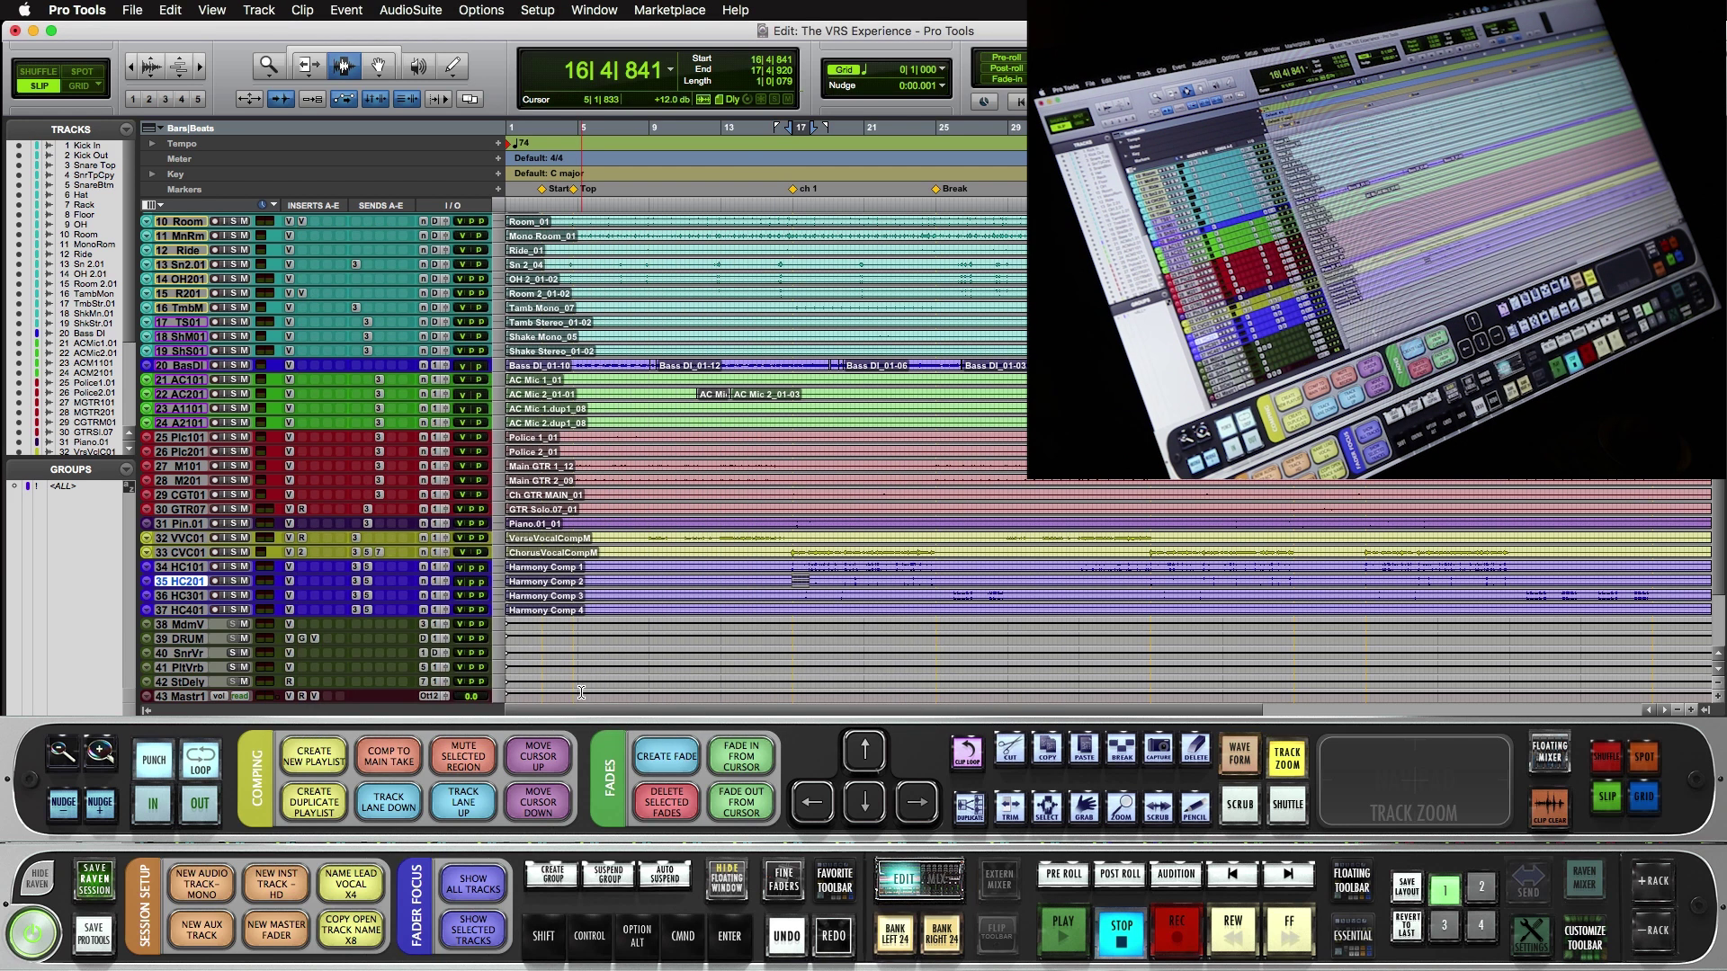
- Zoom in on the Main GTR 1 track, select the passage from 9|2|509 to 9|4|208, and separate and mute it with the counter-clockwise rotation
click(643, 466)
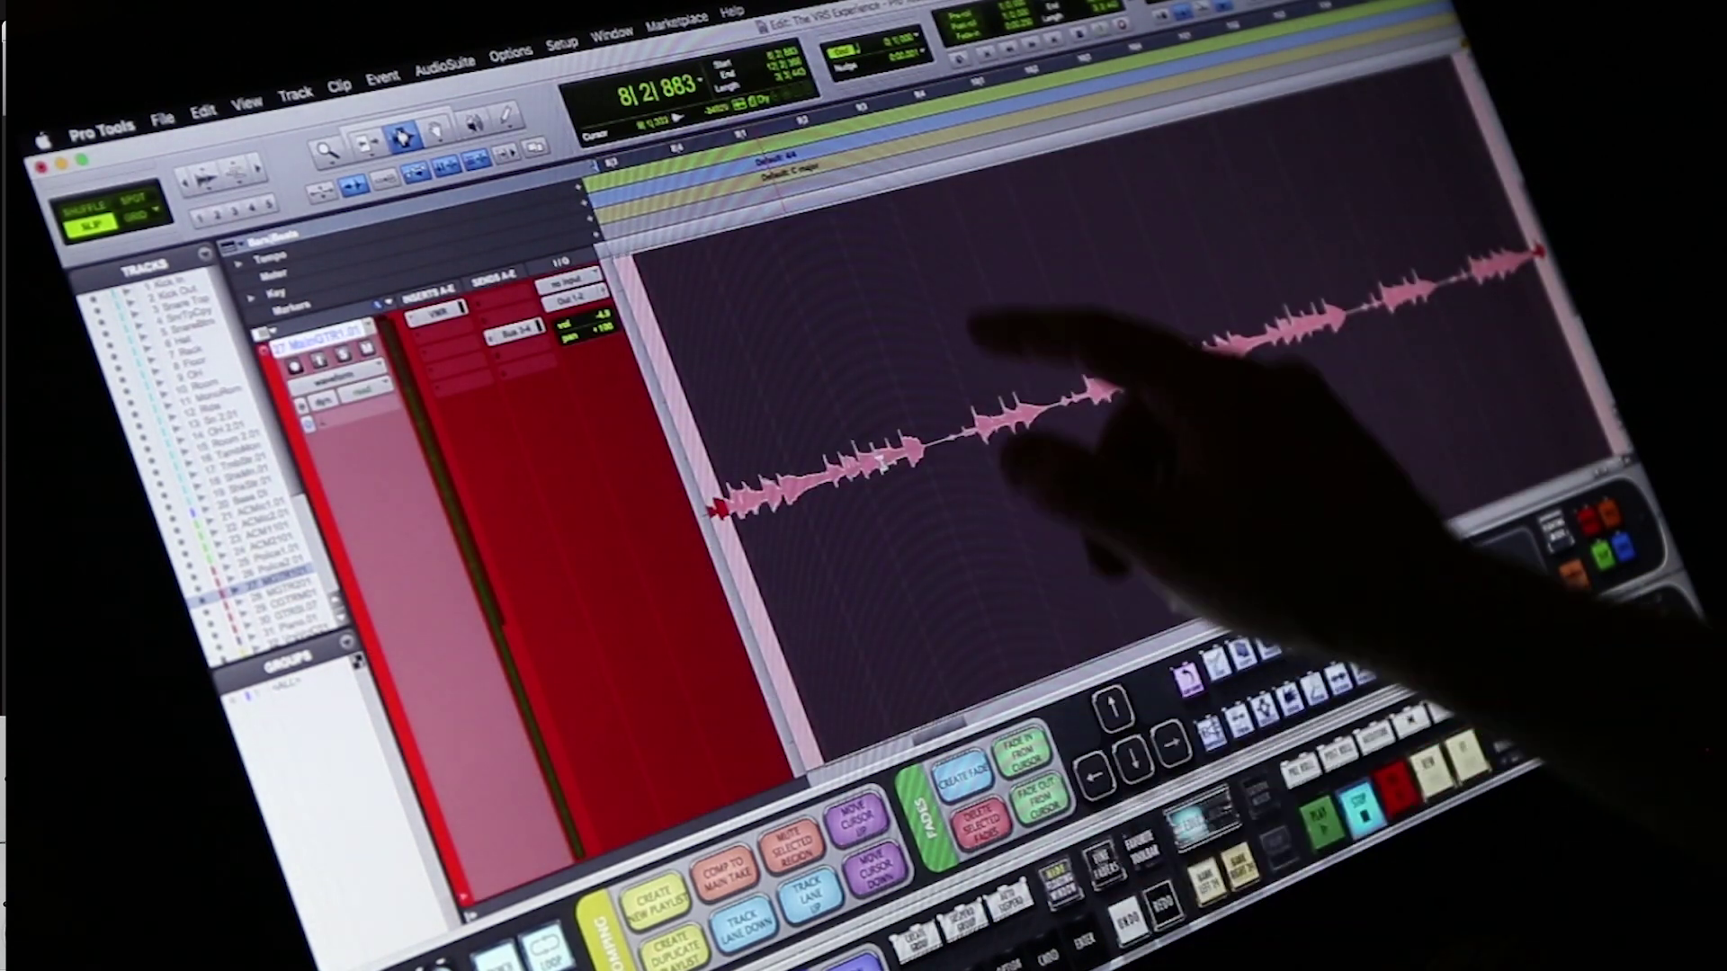
drag(1017, 341, 917, 342)
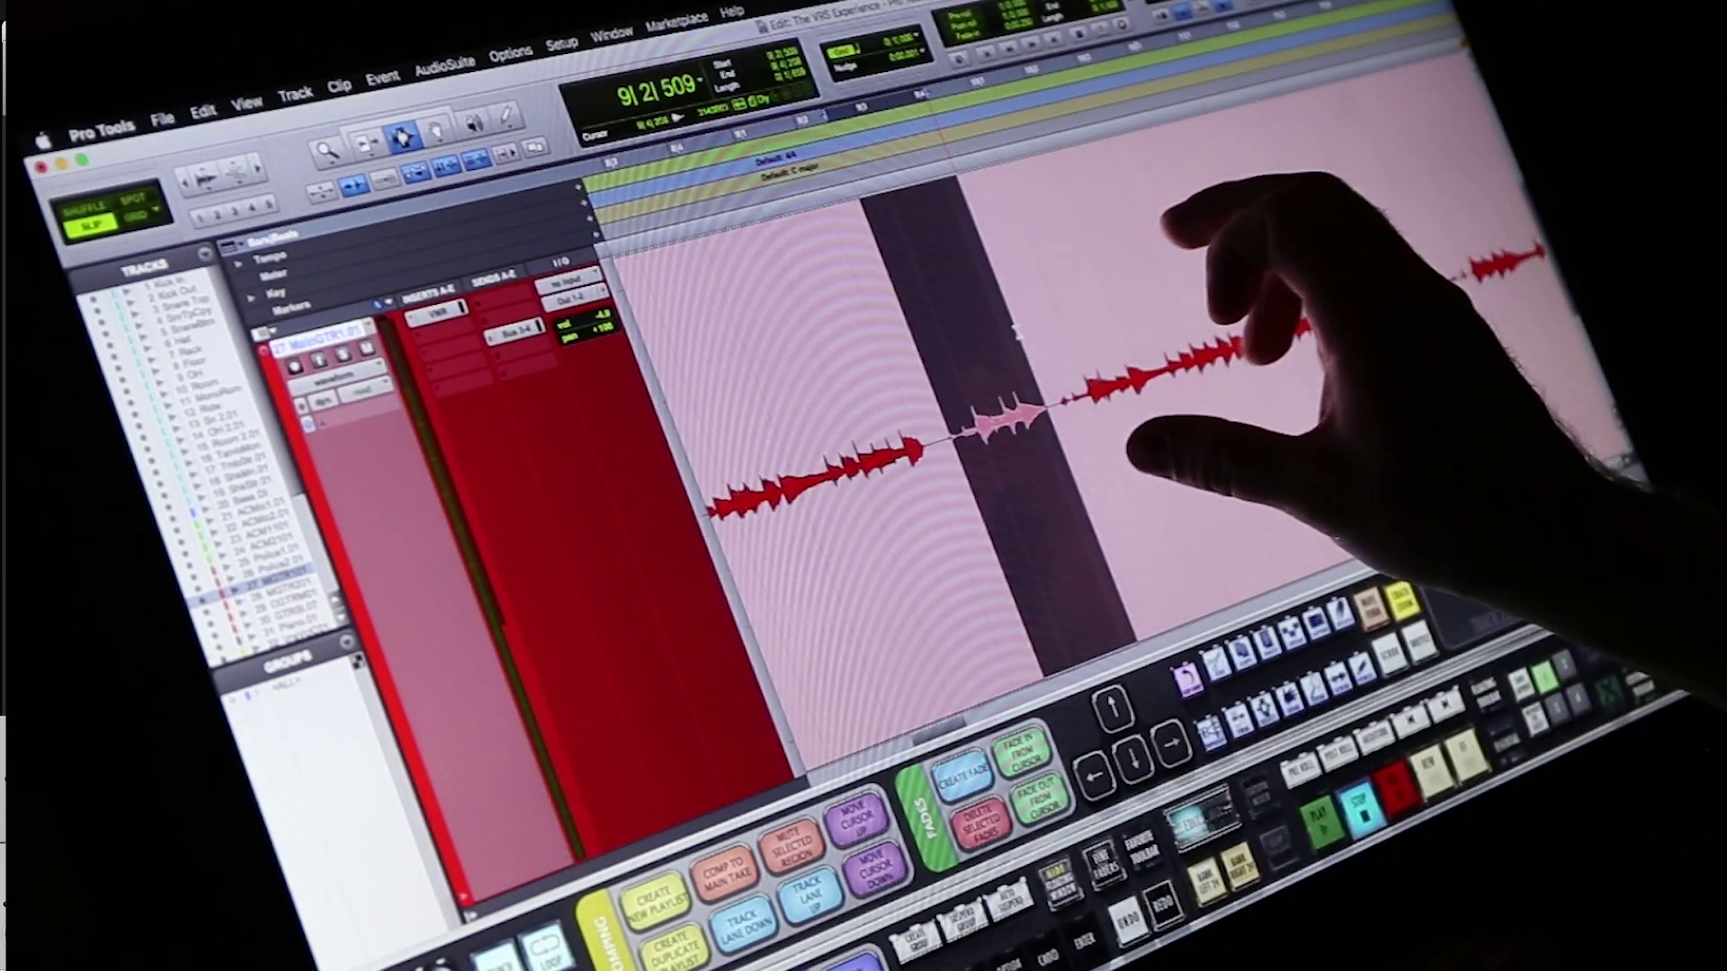
key(super+e)
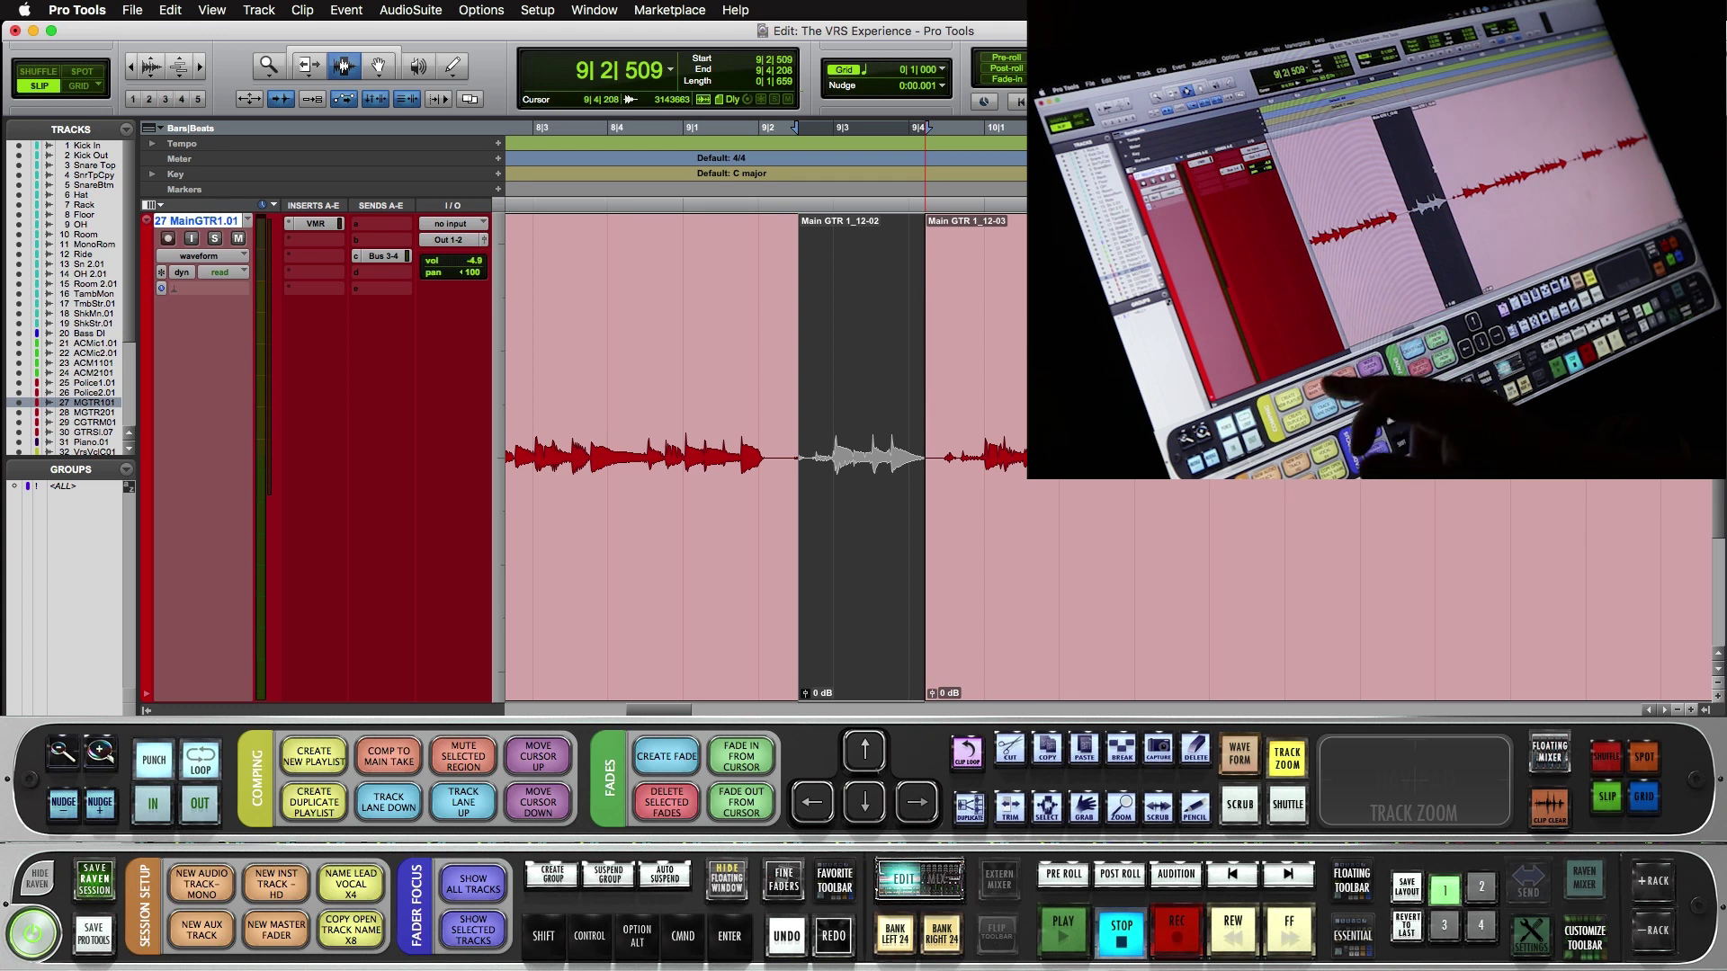
- Clear the COMP TO MAIN TAKE batch command, colour its button orange and name it TRIM AND FADE
click(389, 756)
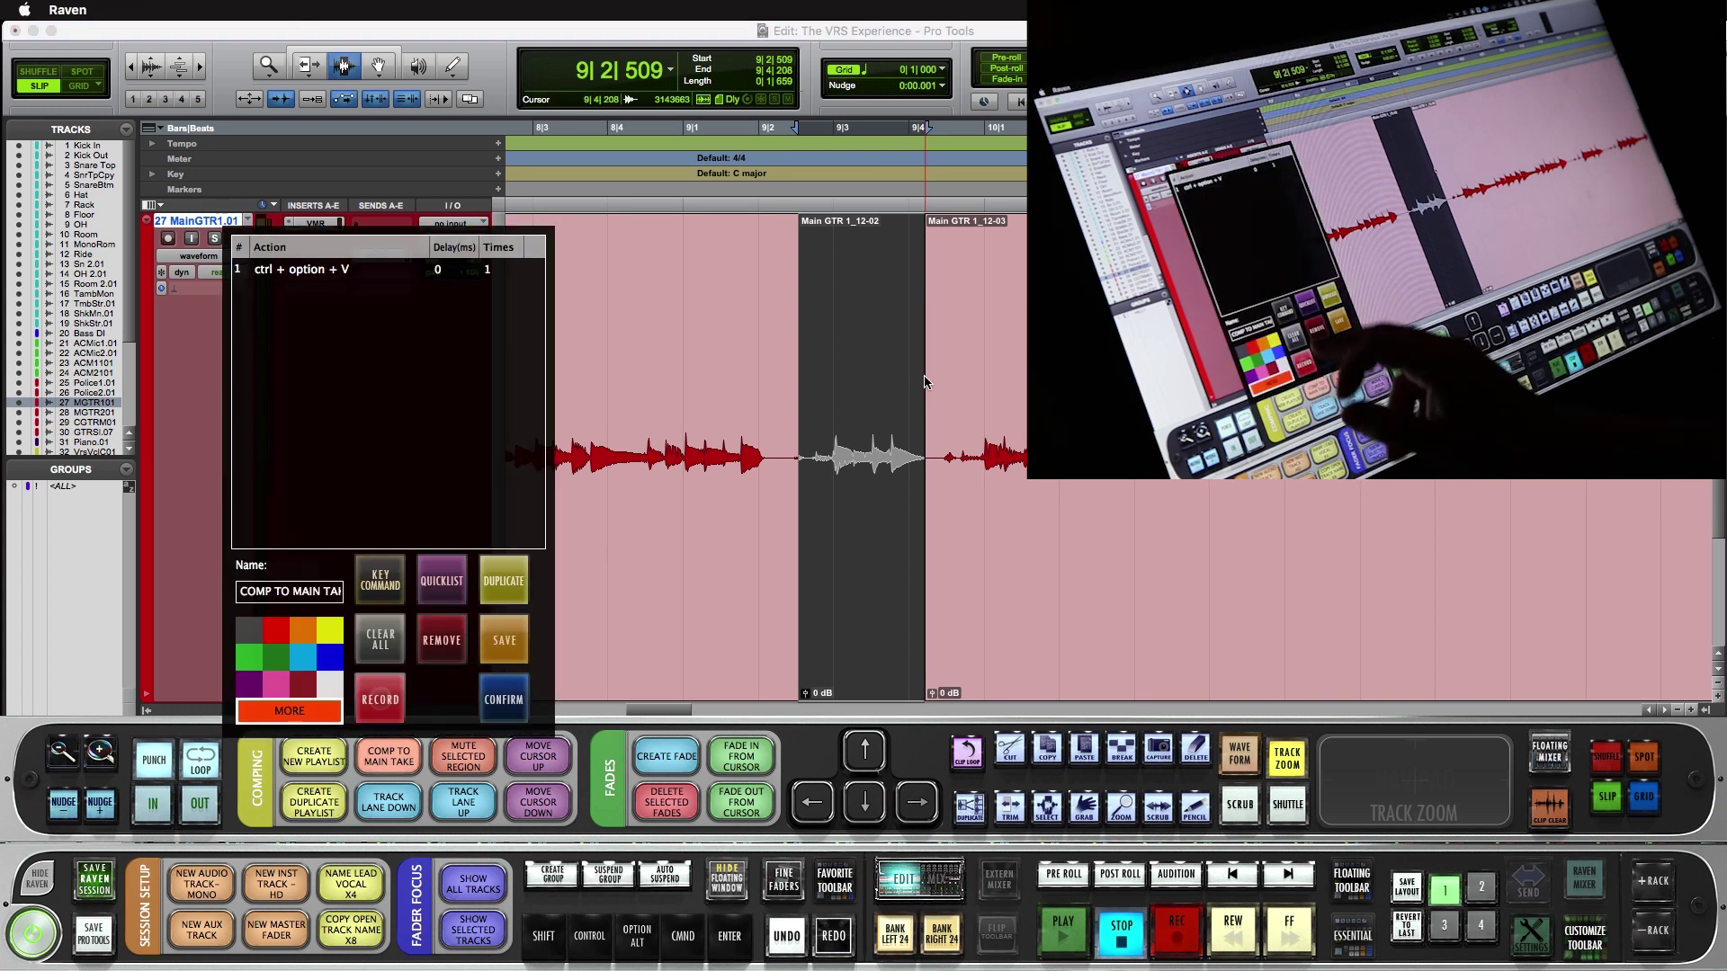
click(380, 638)
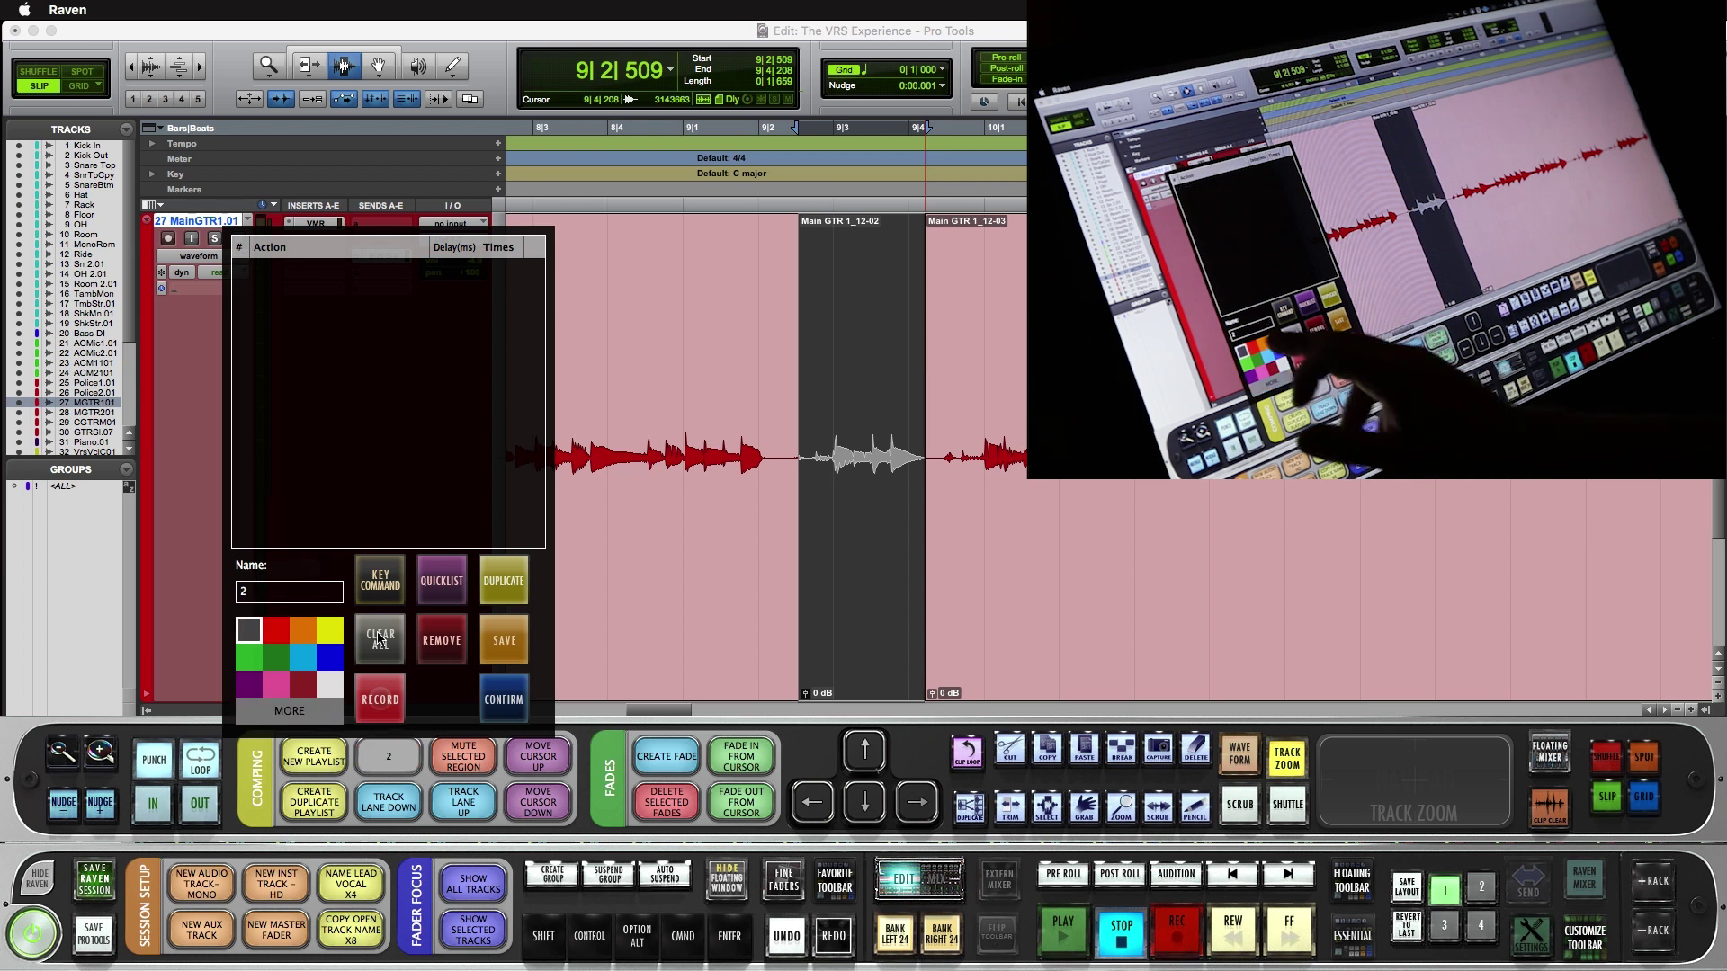
click(303, 630)
click(292, 590)
text(TRAIM)
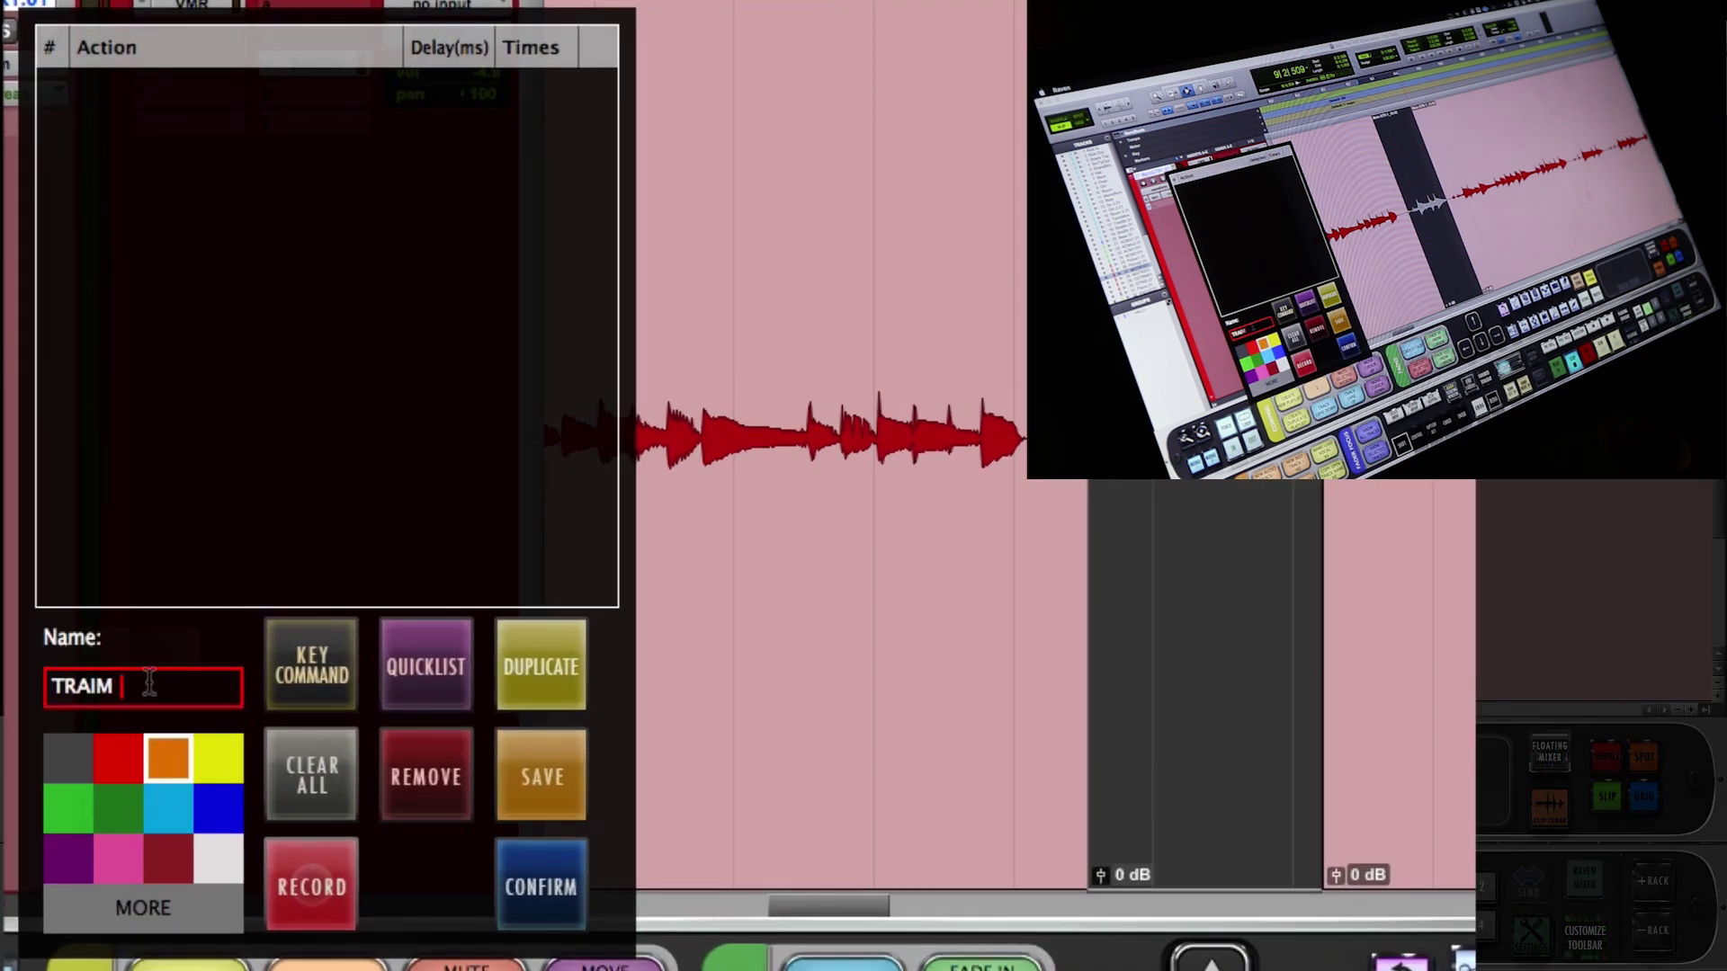
key(BackSpace)
key(BackSpace)
key(BackSpace)
text(IM AND FADE)
- Add the key commands command + T and ctrl + command + F as the two actions of TRIM AND FADE
click(283, 661)
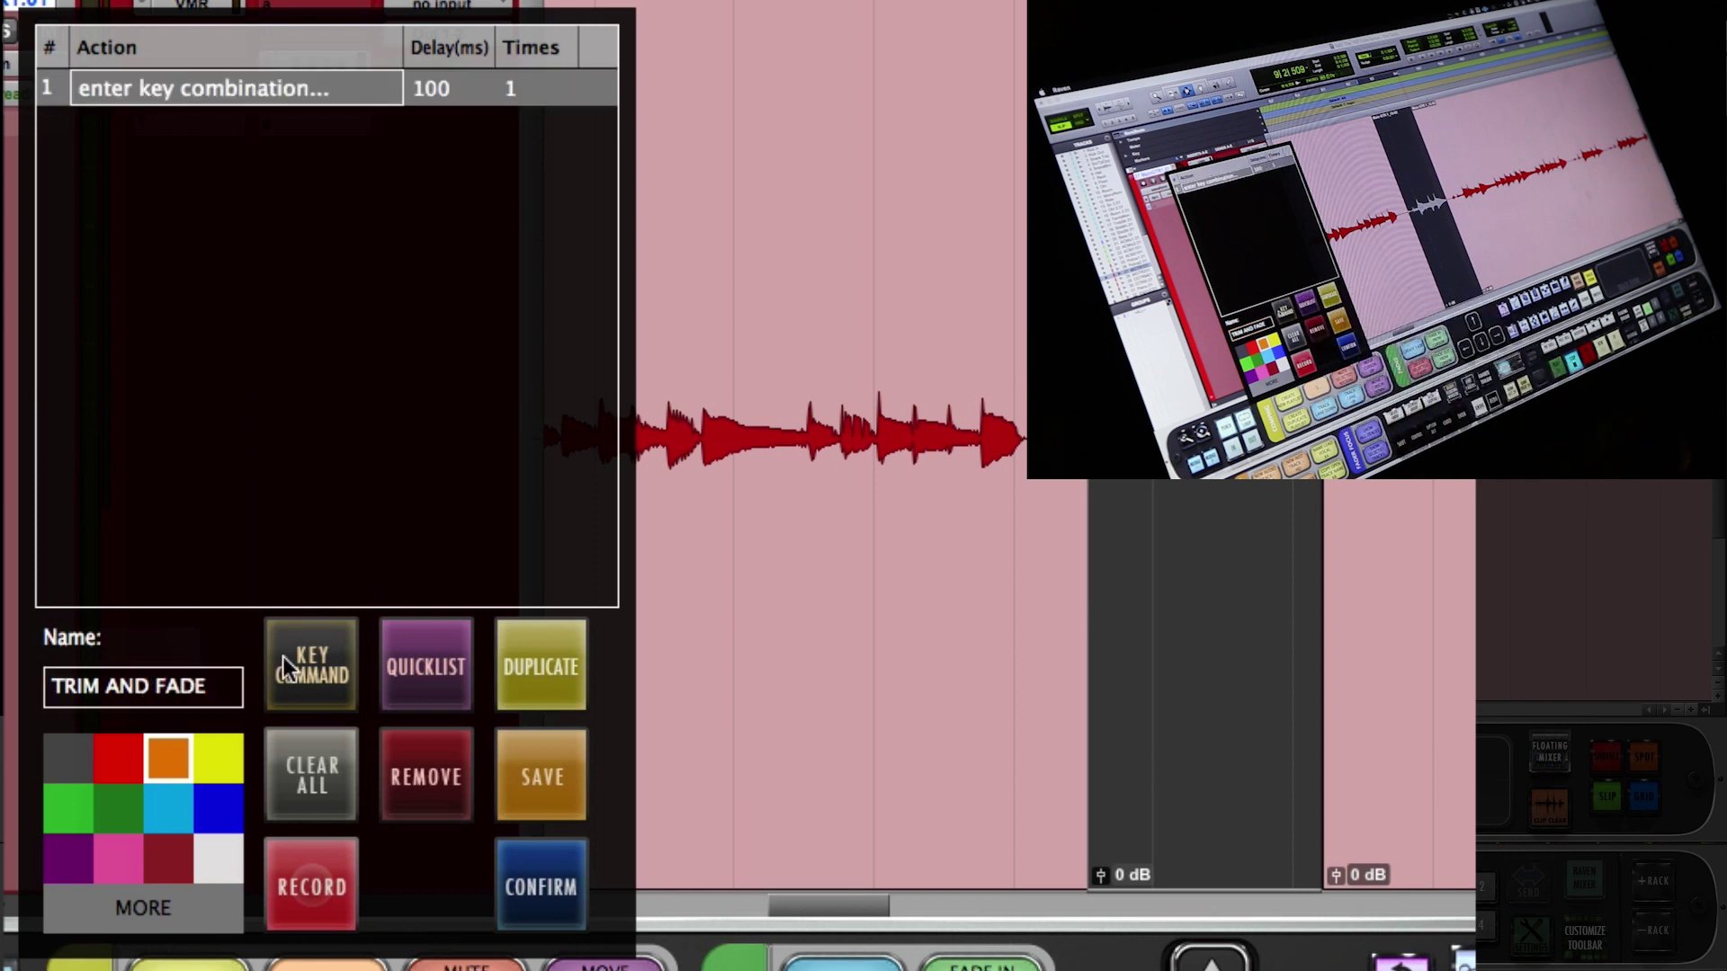
key(super+t)
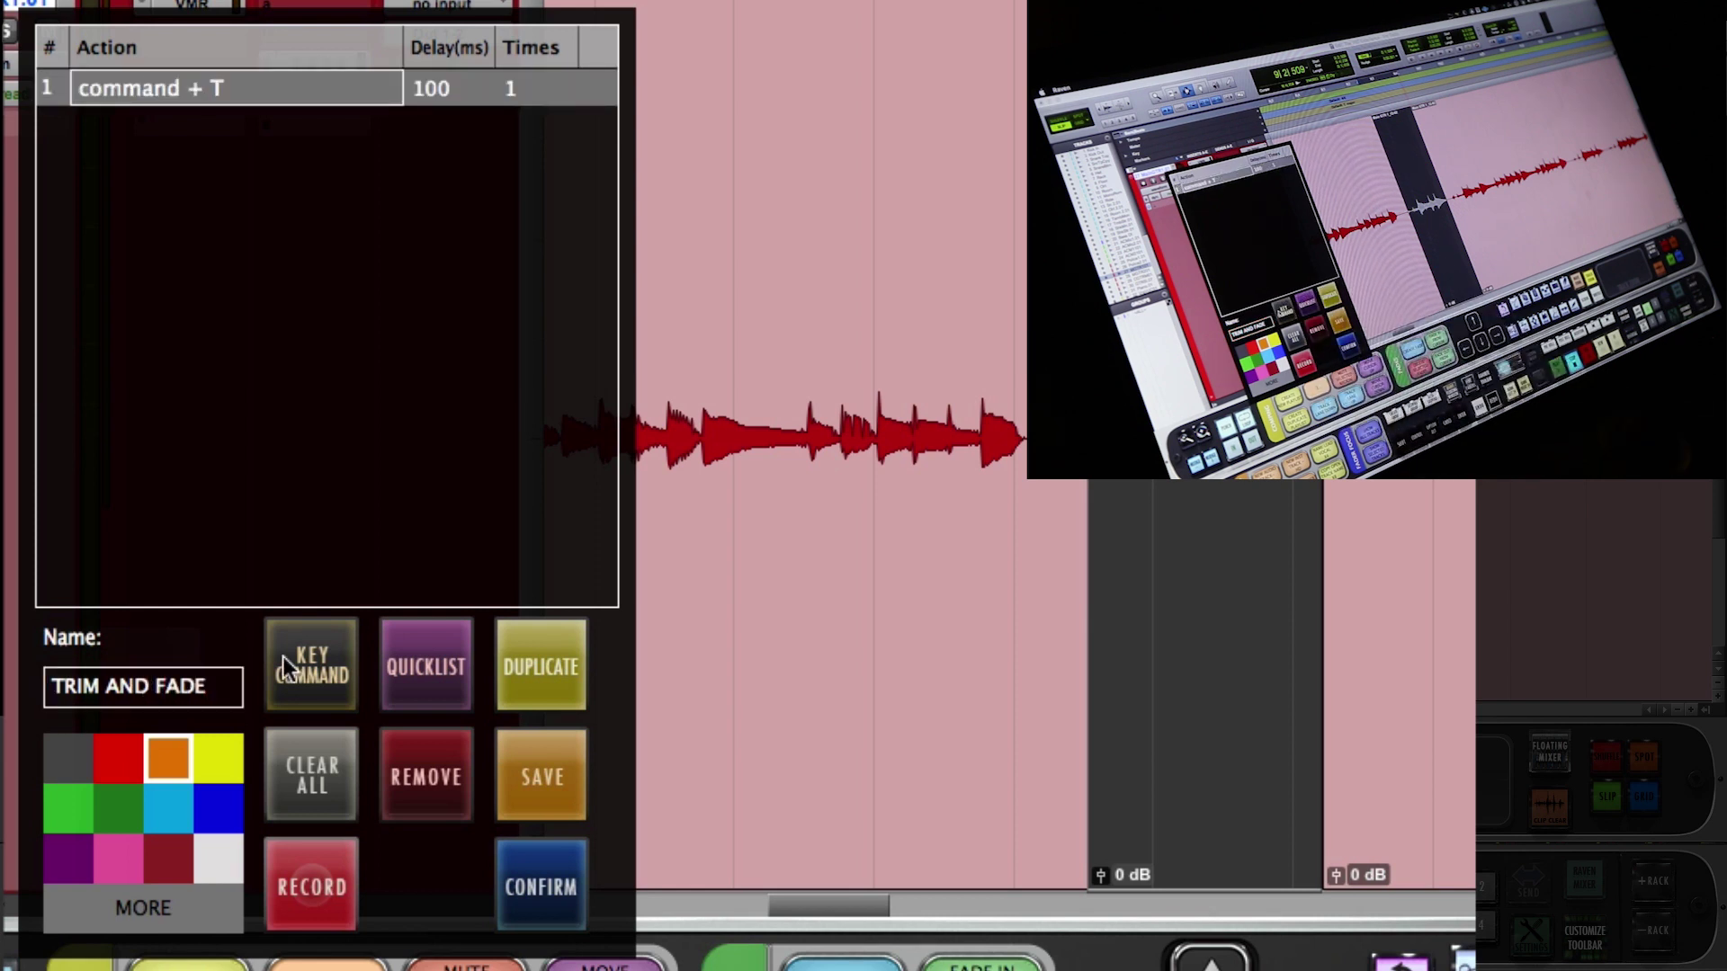
click(294, 652)
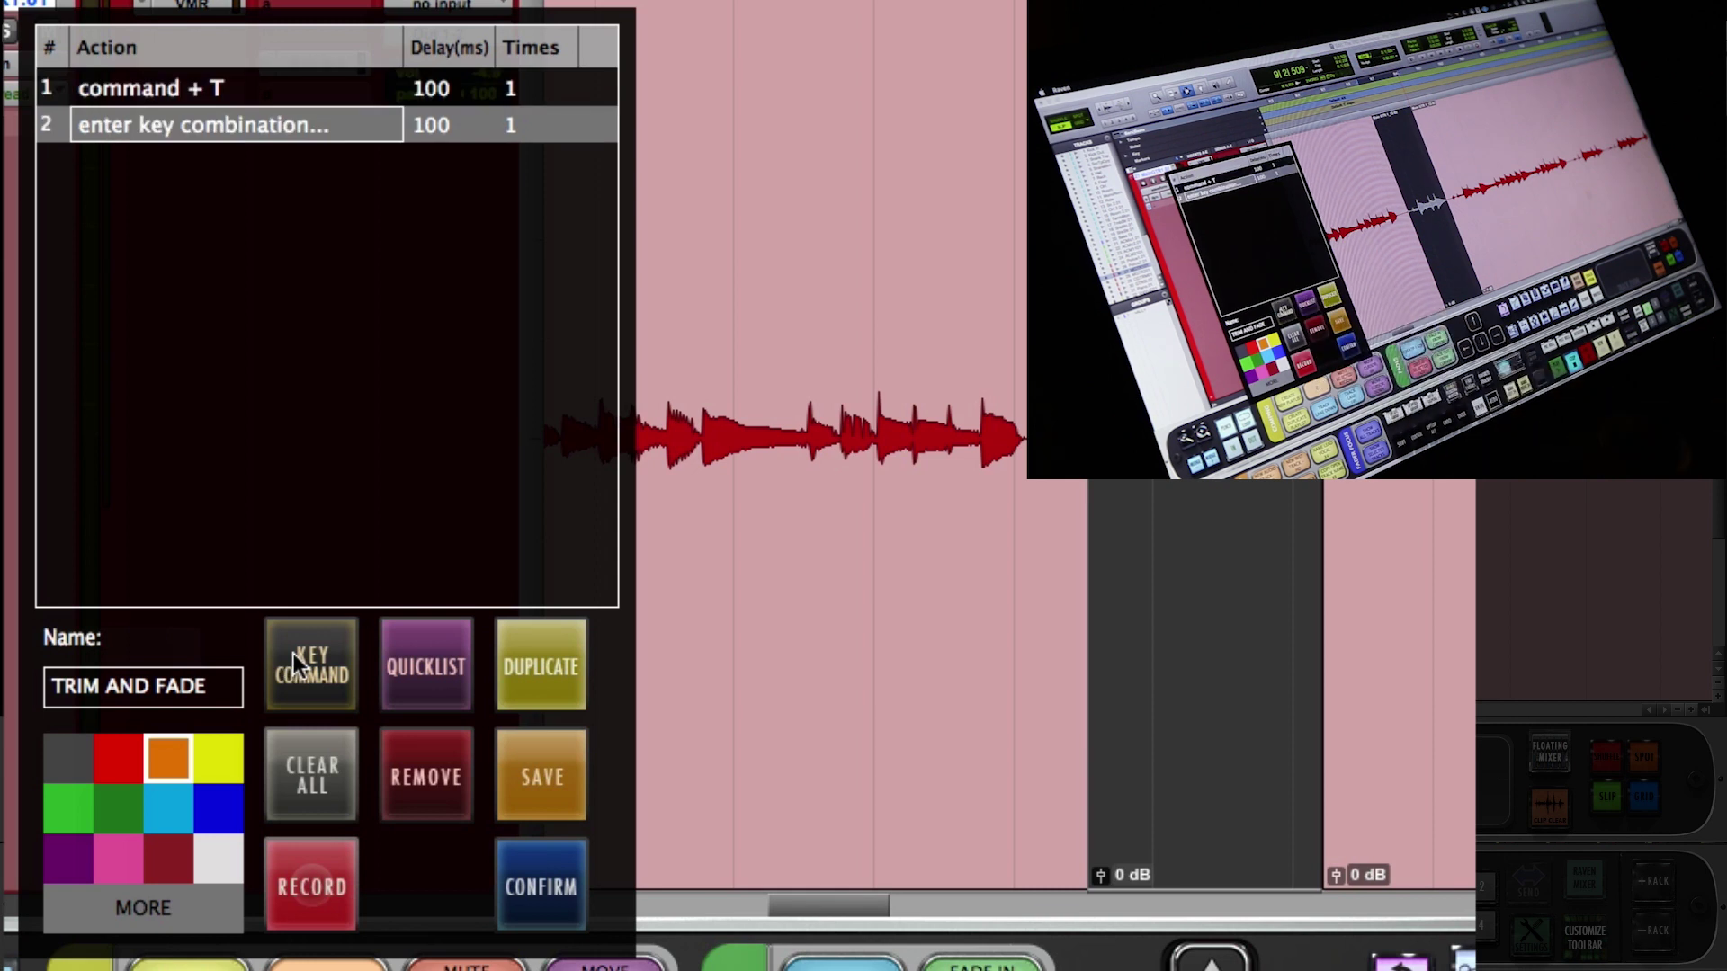
key(ctrl+super+f)
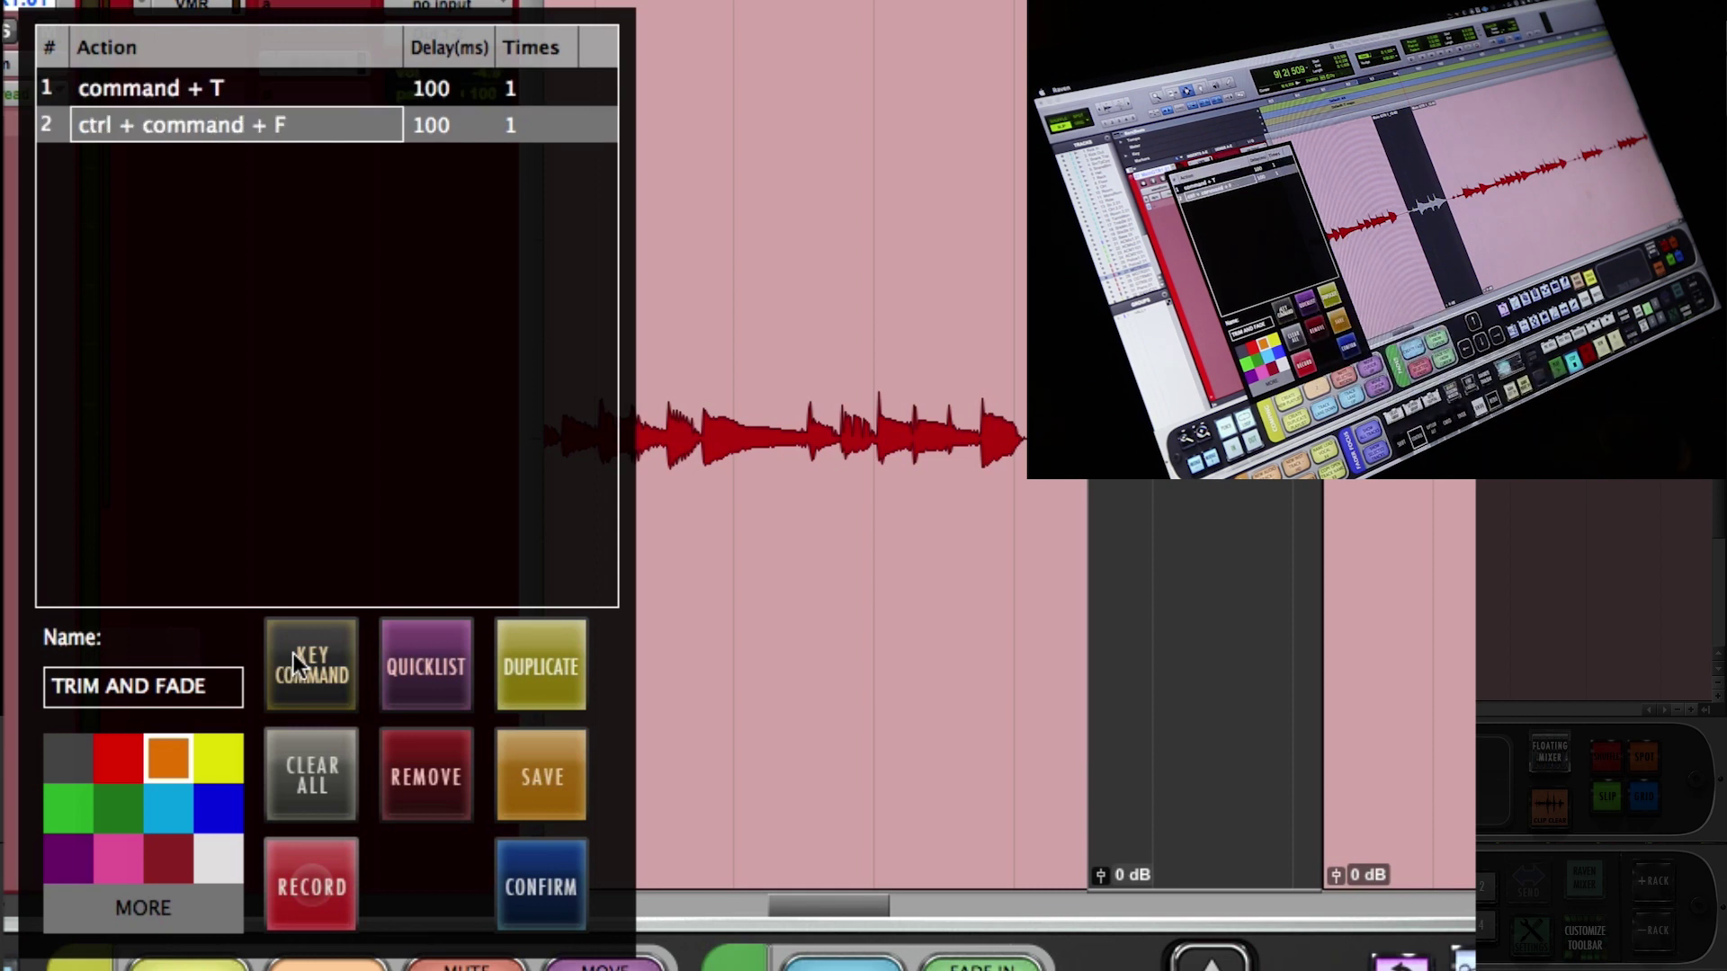
- Assign TRIM AND FADE to the Rotate Clockwise gesture and confirm the batch command
click(412, 649)
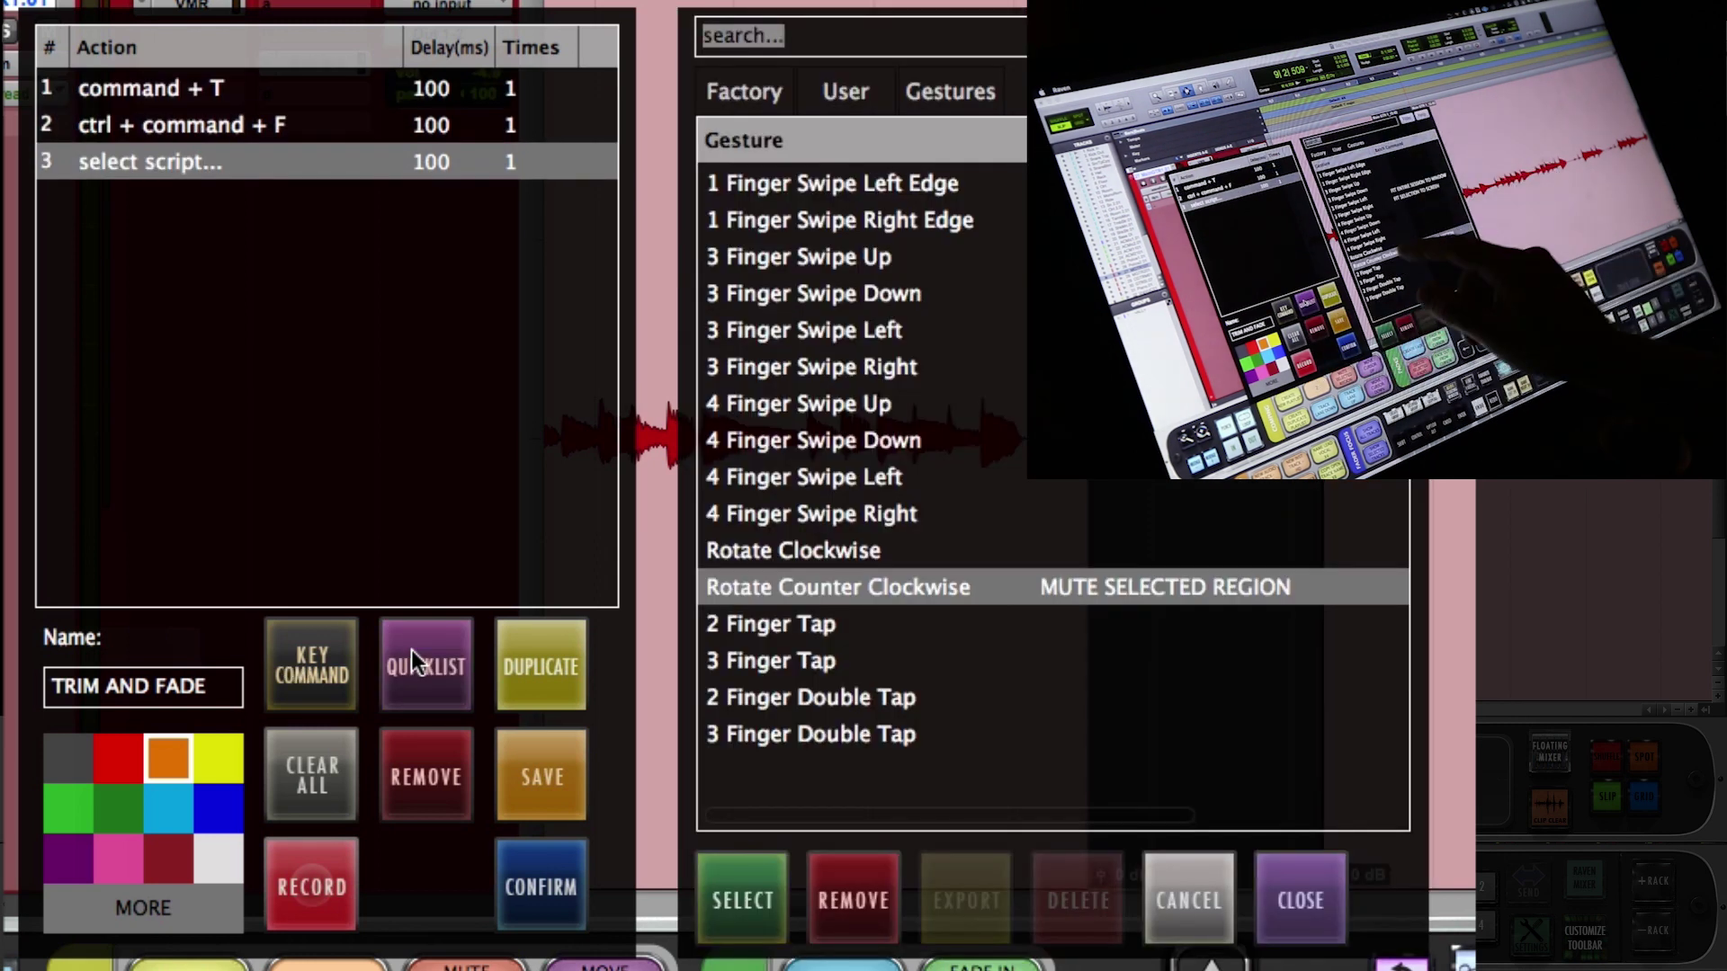
click(883, 563)
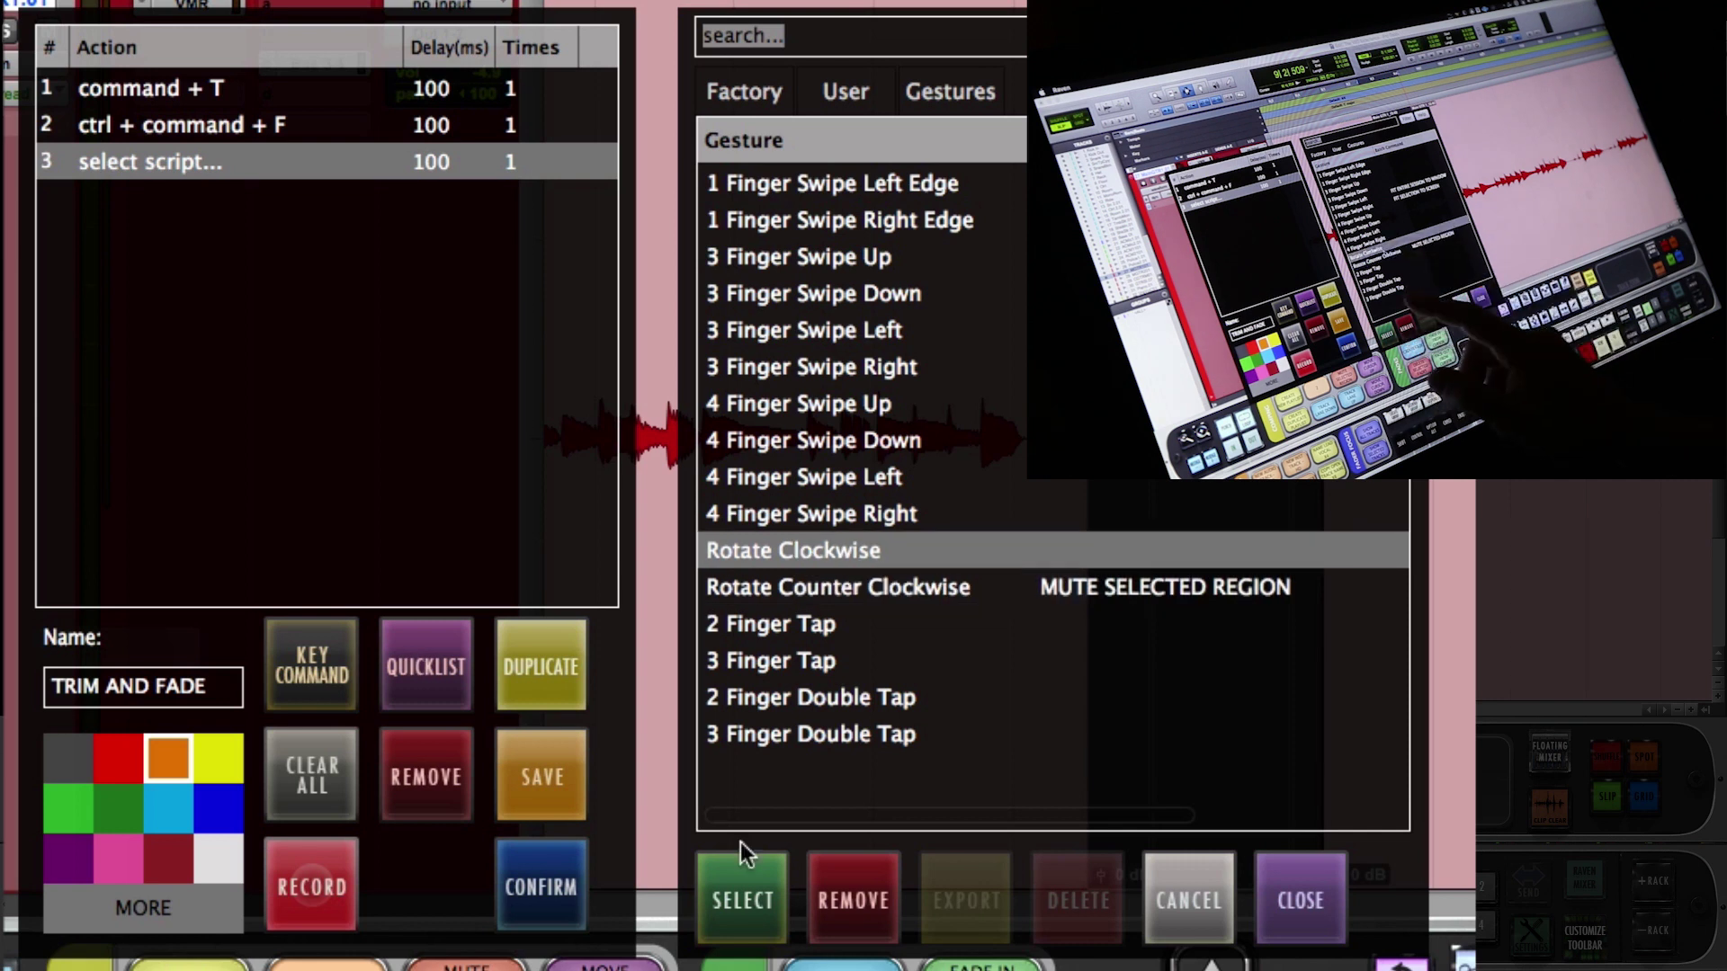
click(722, 877)
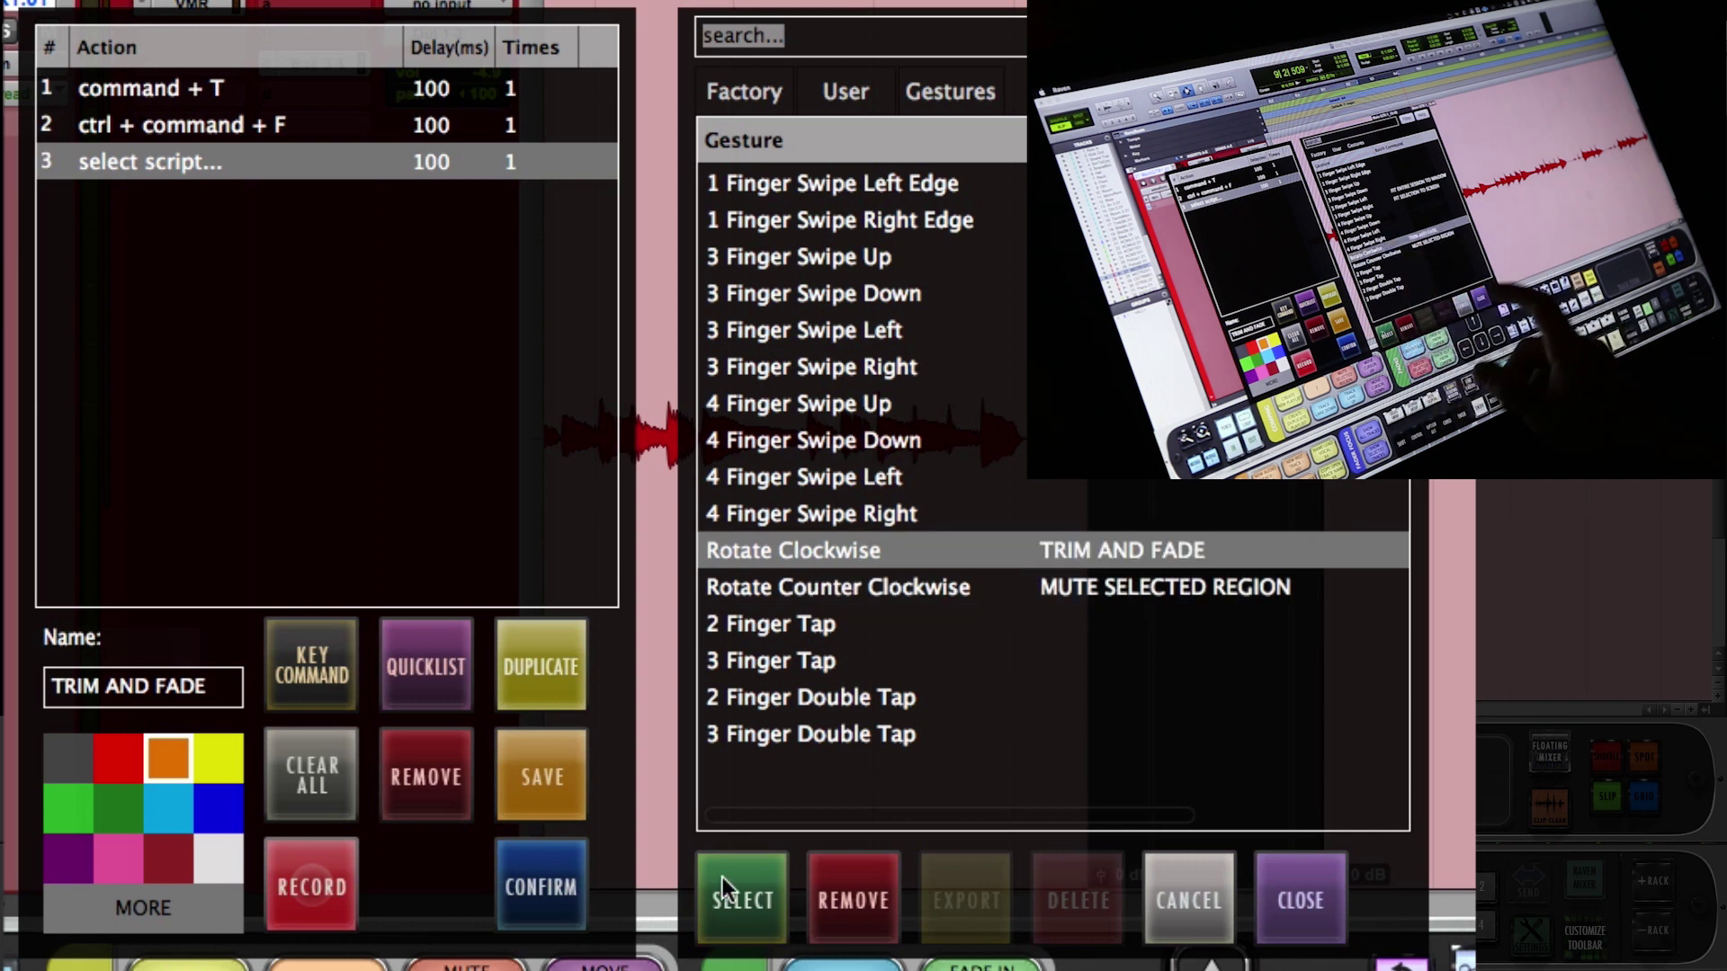
click(1268, 876)
click(527, 890)
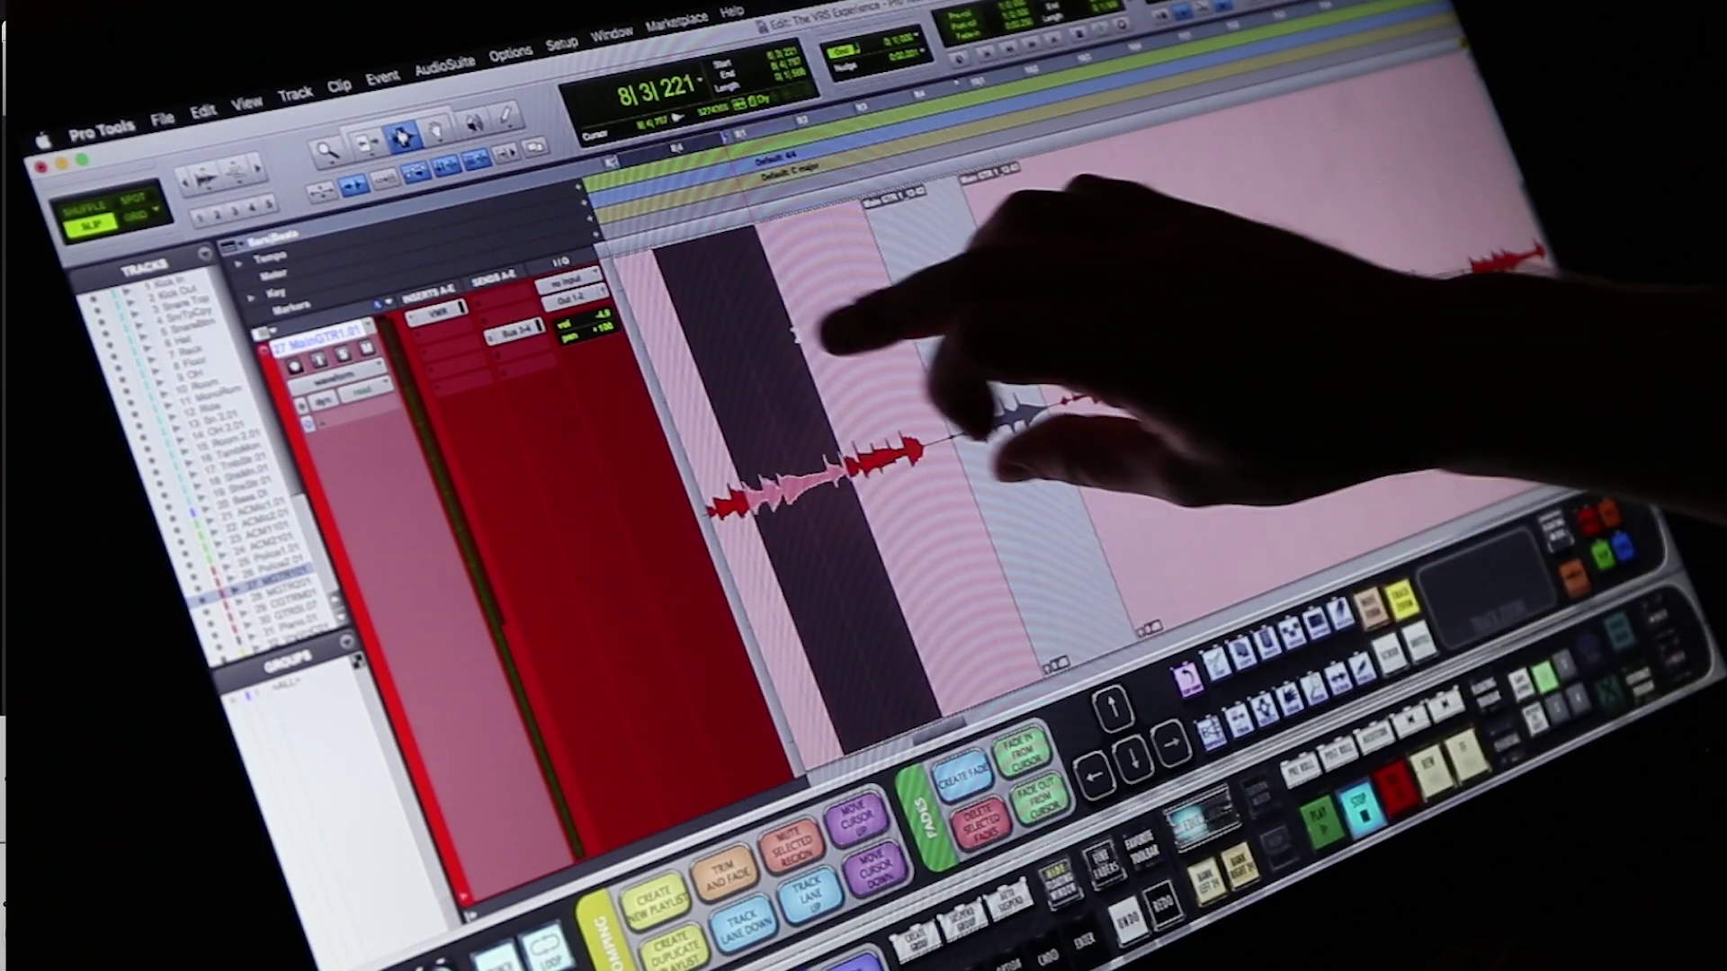
- Trim and fade the Main GTR 1 clip to the selection starting at 8|3|221 with the clockwise rotation, and inspect the clip's start
key(super+t)
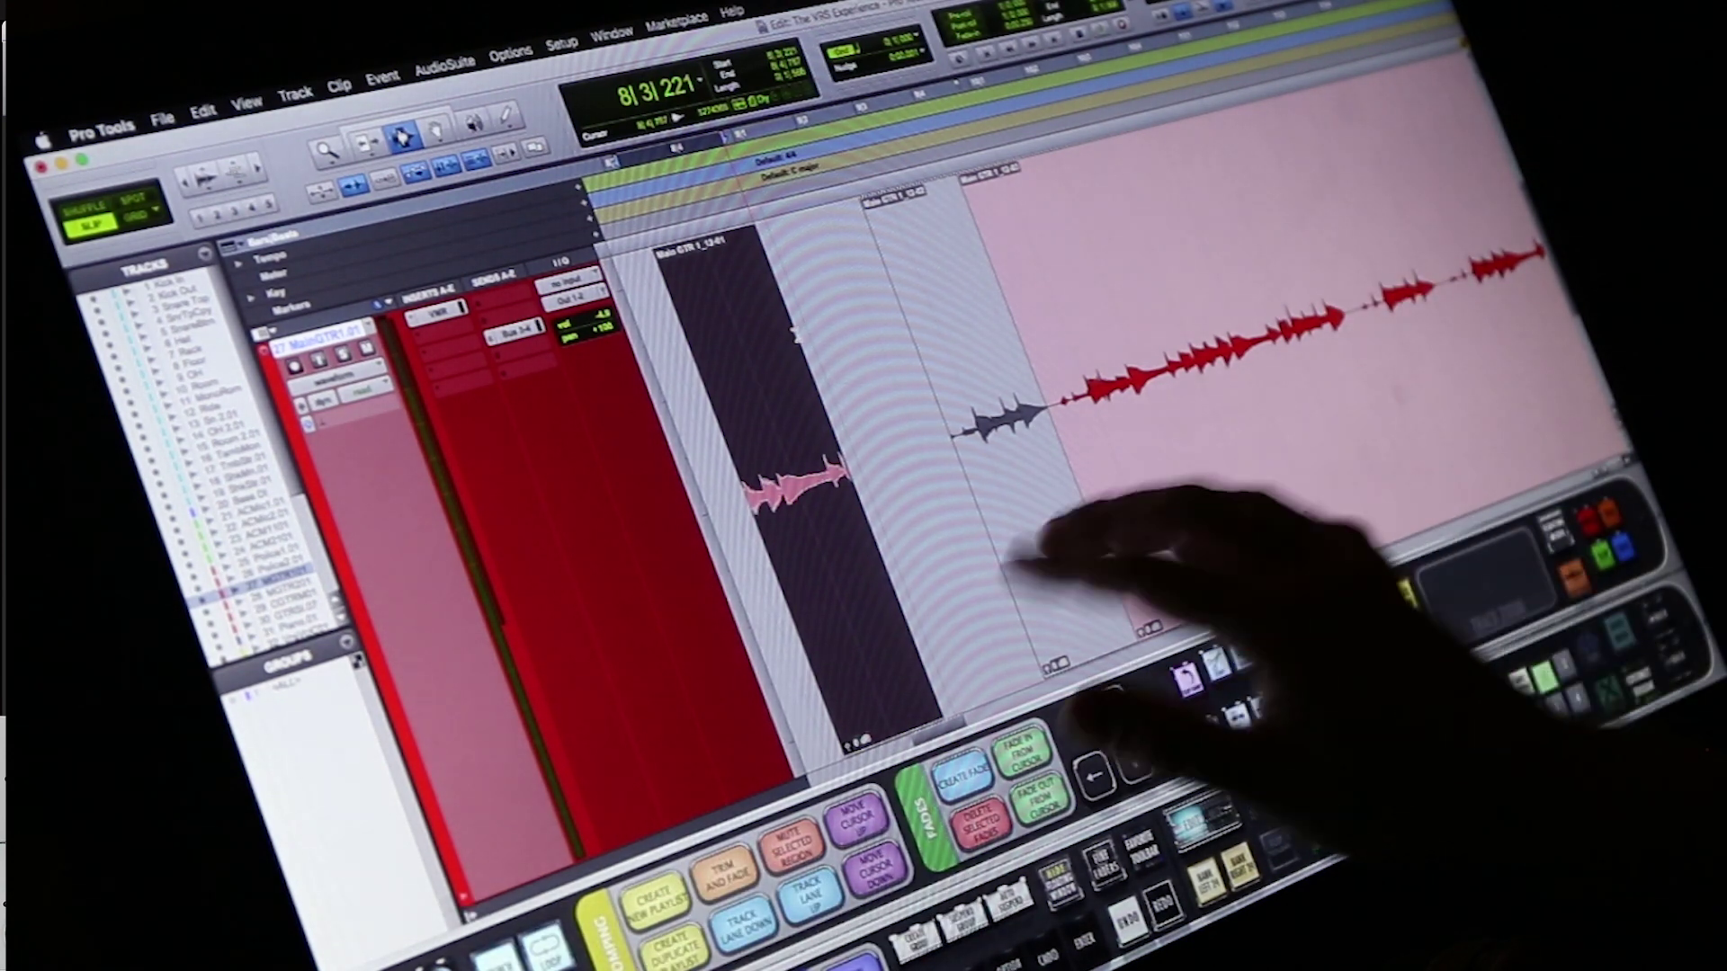
key(alt+f)
key(super+bracketright)
key(super+bracketright)
key(super+bracketright)
key(super+bracketright)
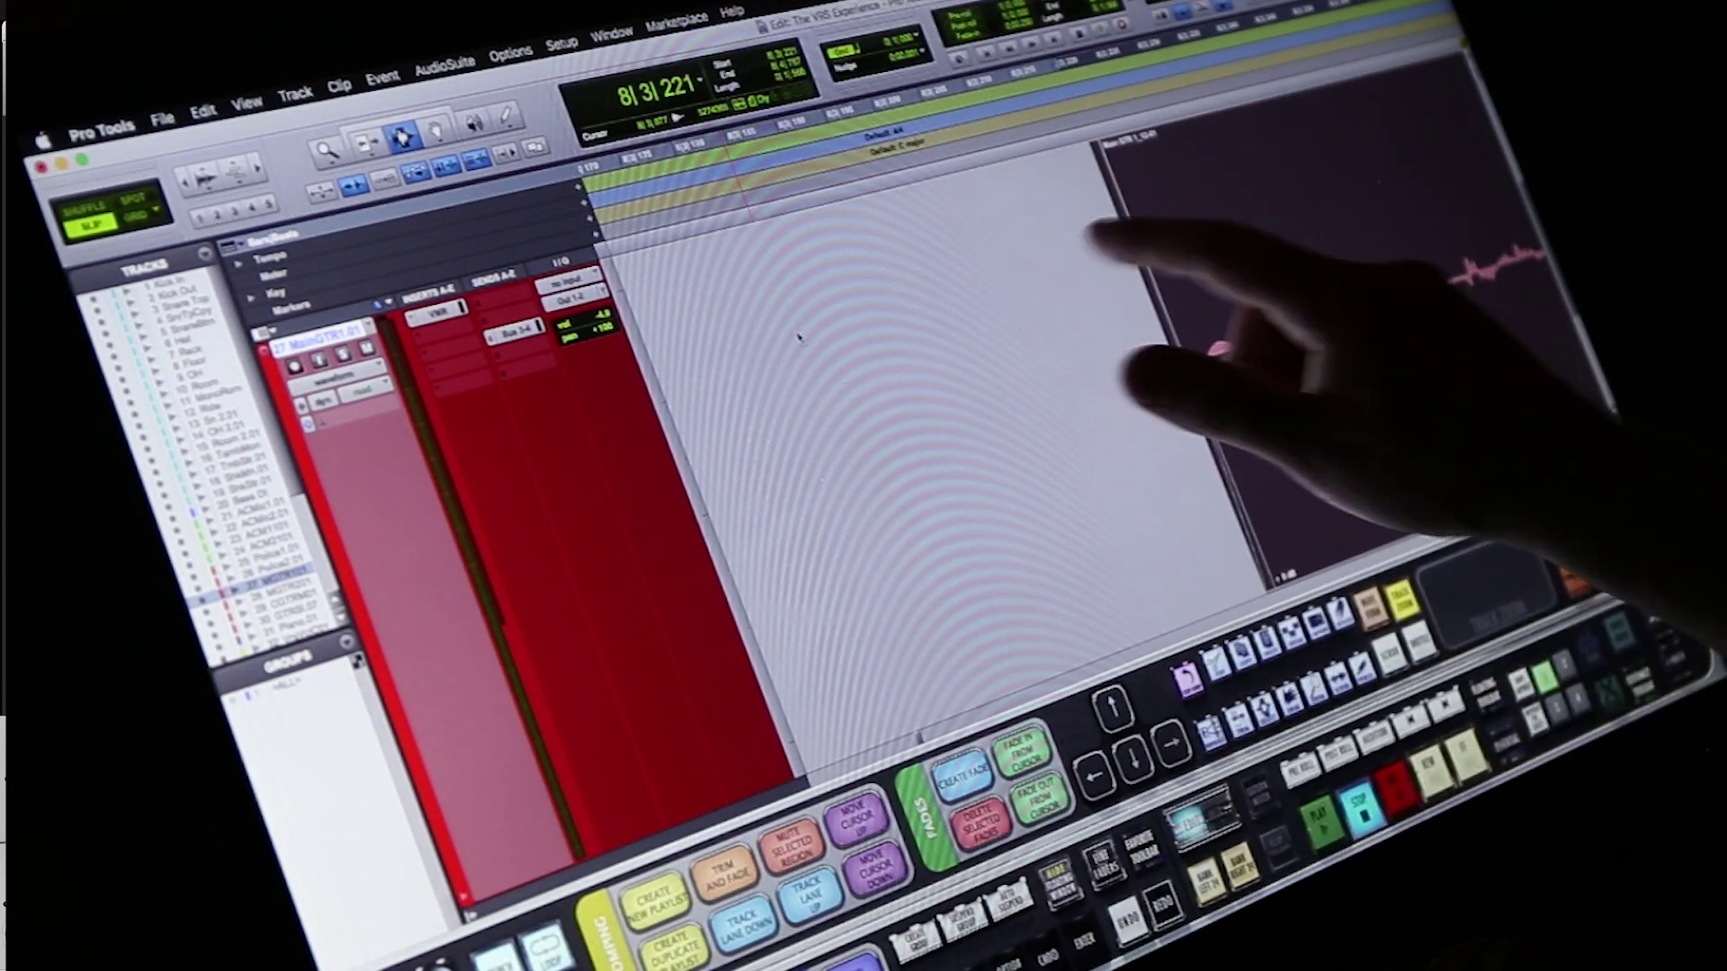
- Select the short area from 8|3|214 to 8|3|232 around the trimmed clip's start and examine the fade there
drag(1070, 234, 1234, 212)
key(super+bracketleft)
key(super+bracketleft)
key(super+bracketleft)
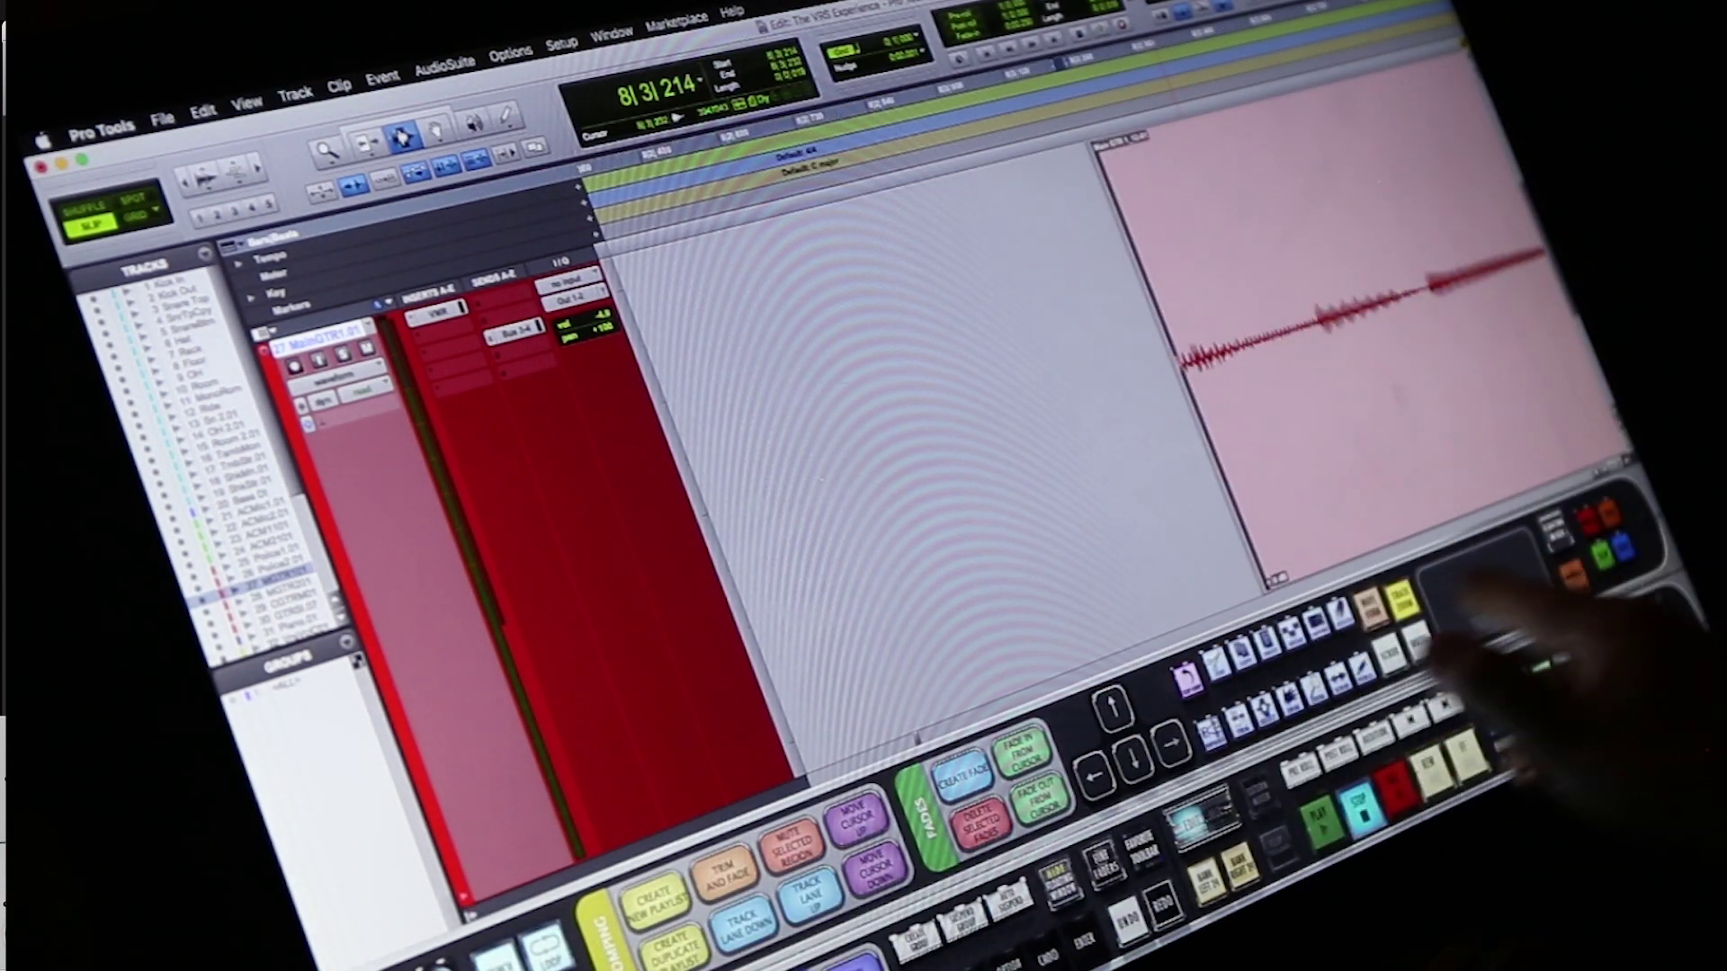
click(1475, 621)
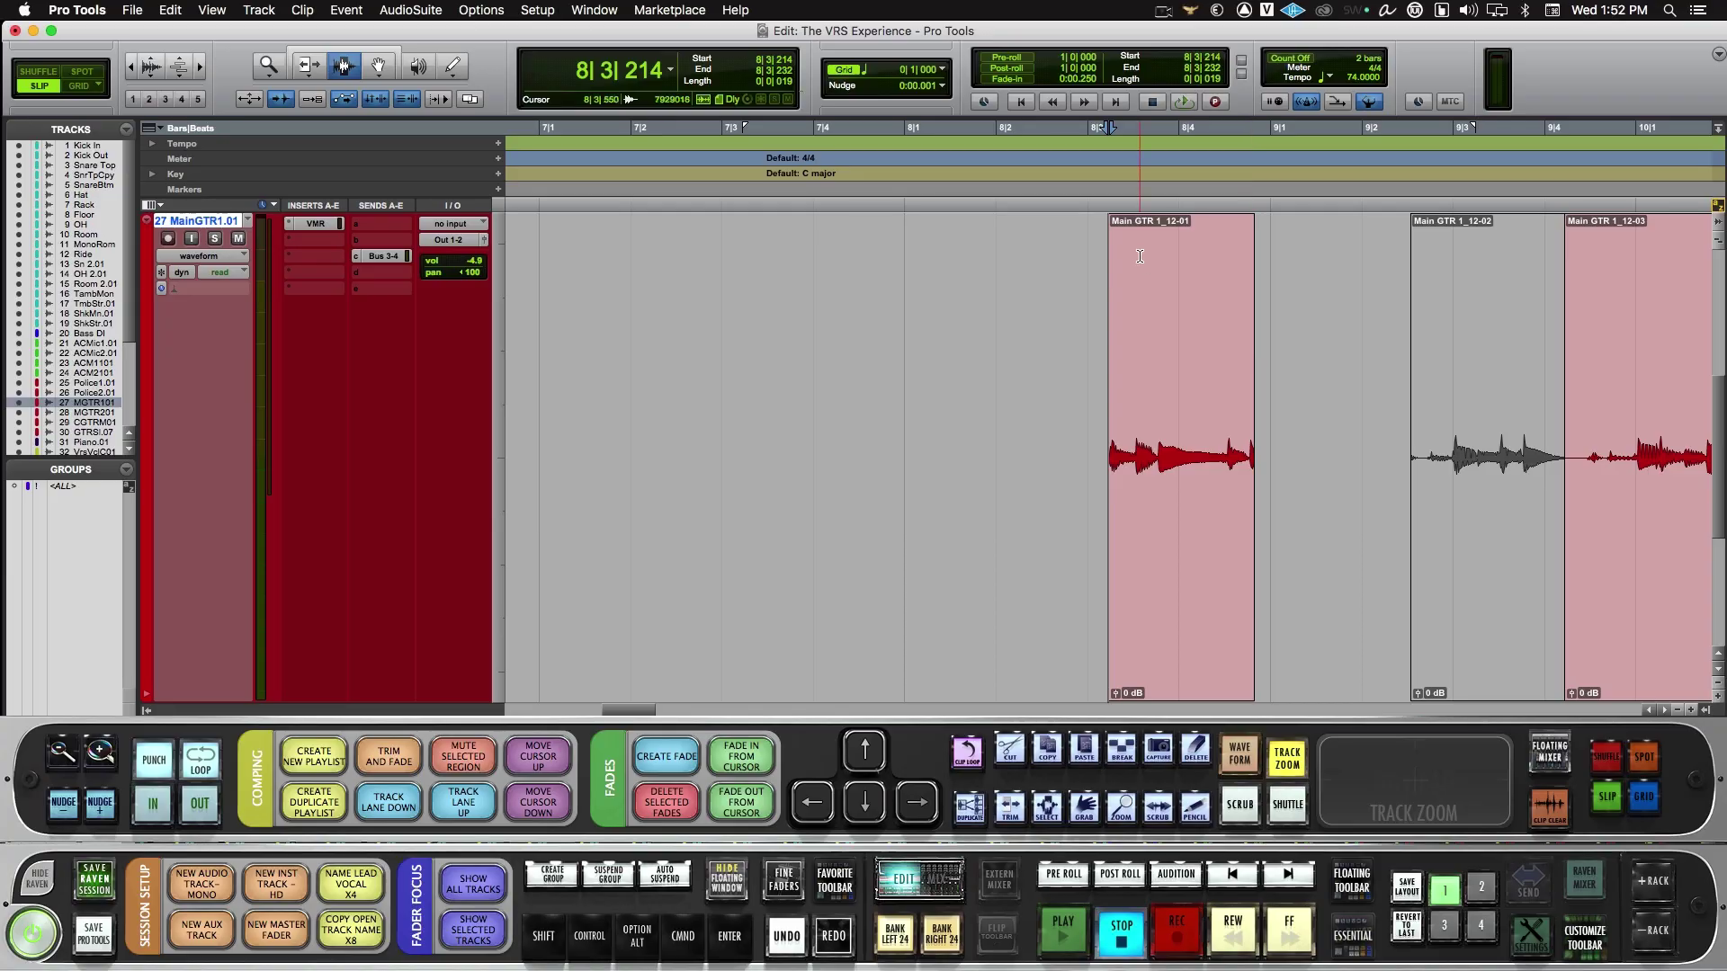
- Assign the FADE IN FROM CURSOR batch command to the 4 Finger Swipe Right gesture
right_click(741, 756)
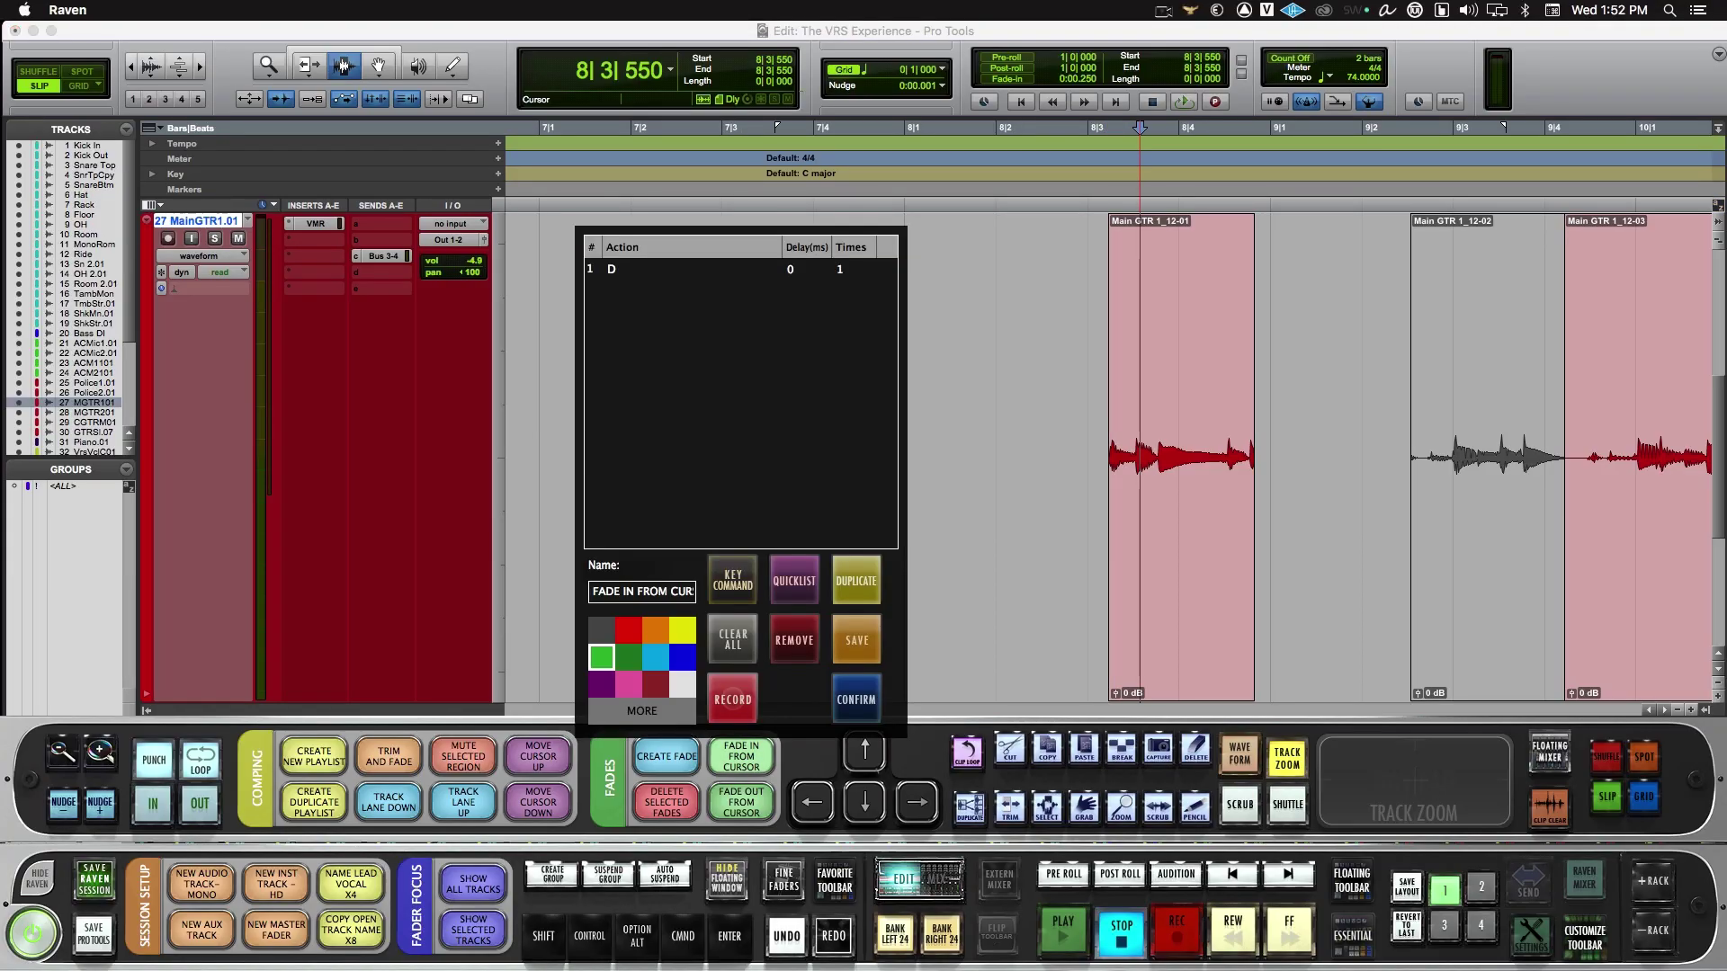
click(797, 581)
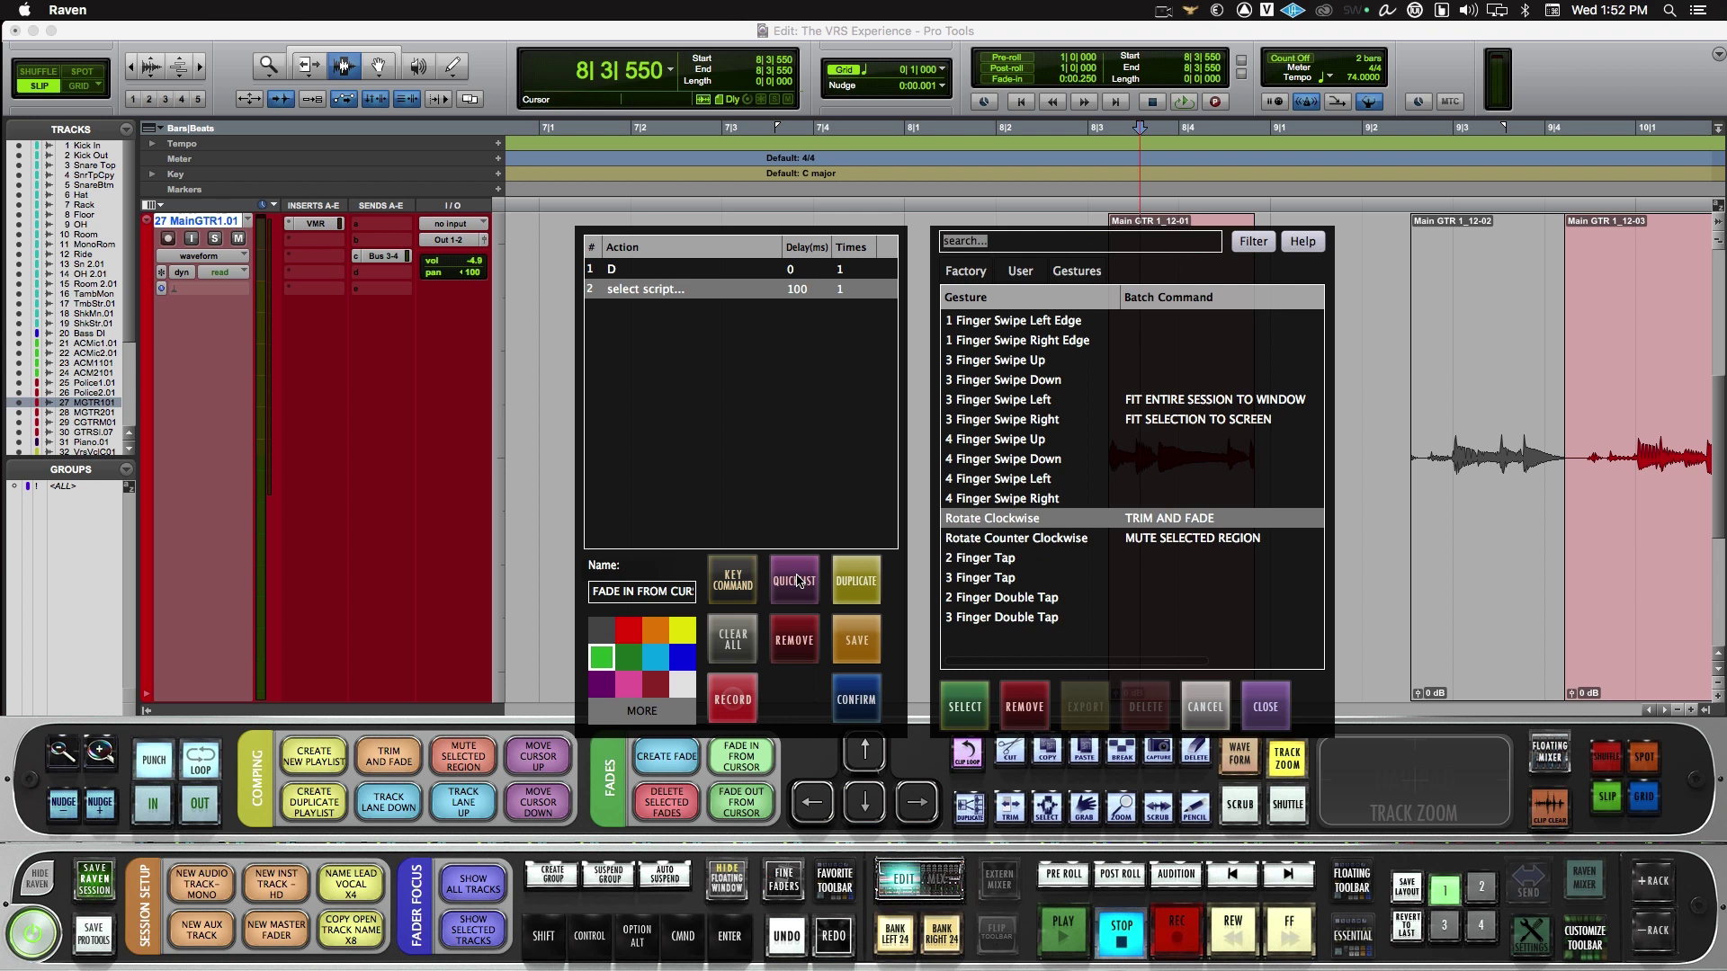
click(1064, 498)
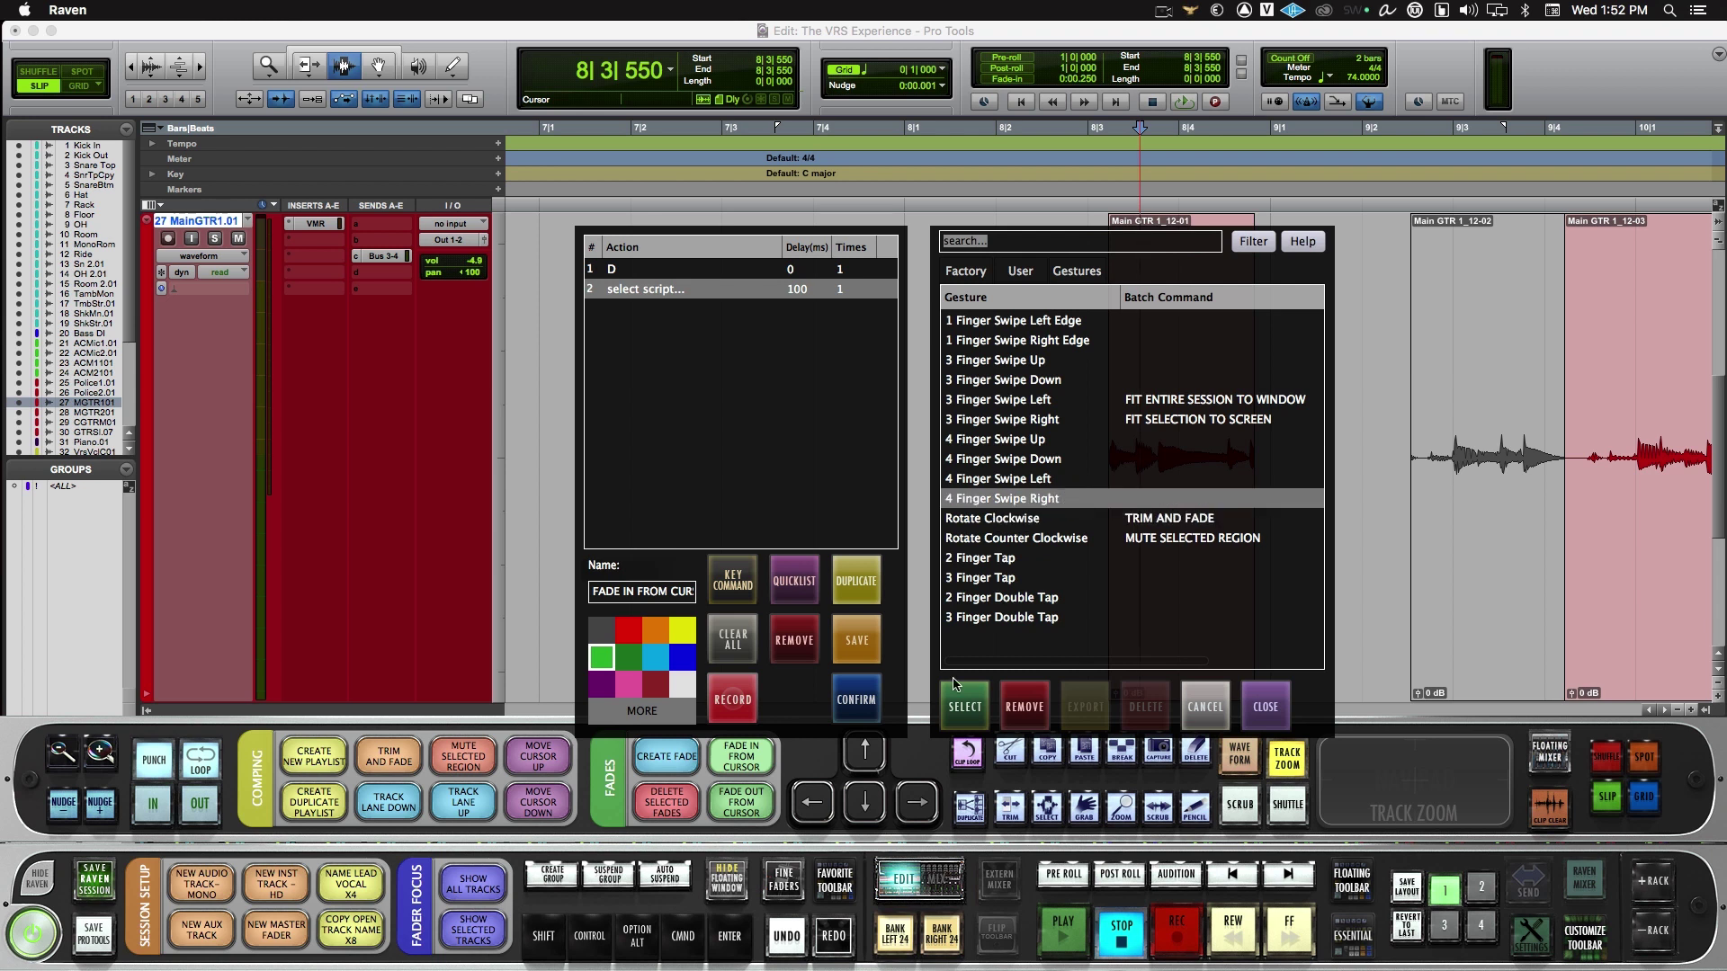
click(956, 703)
click(856, 699)
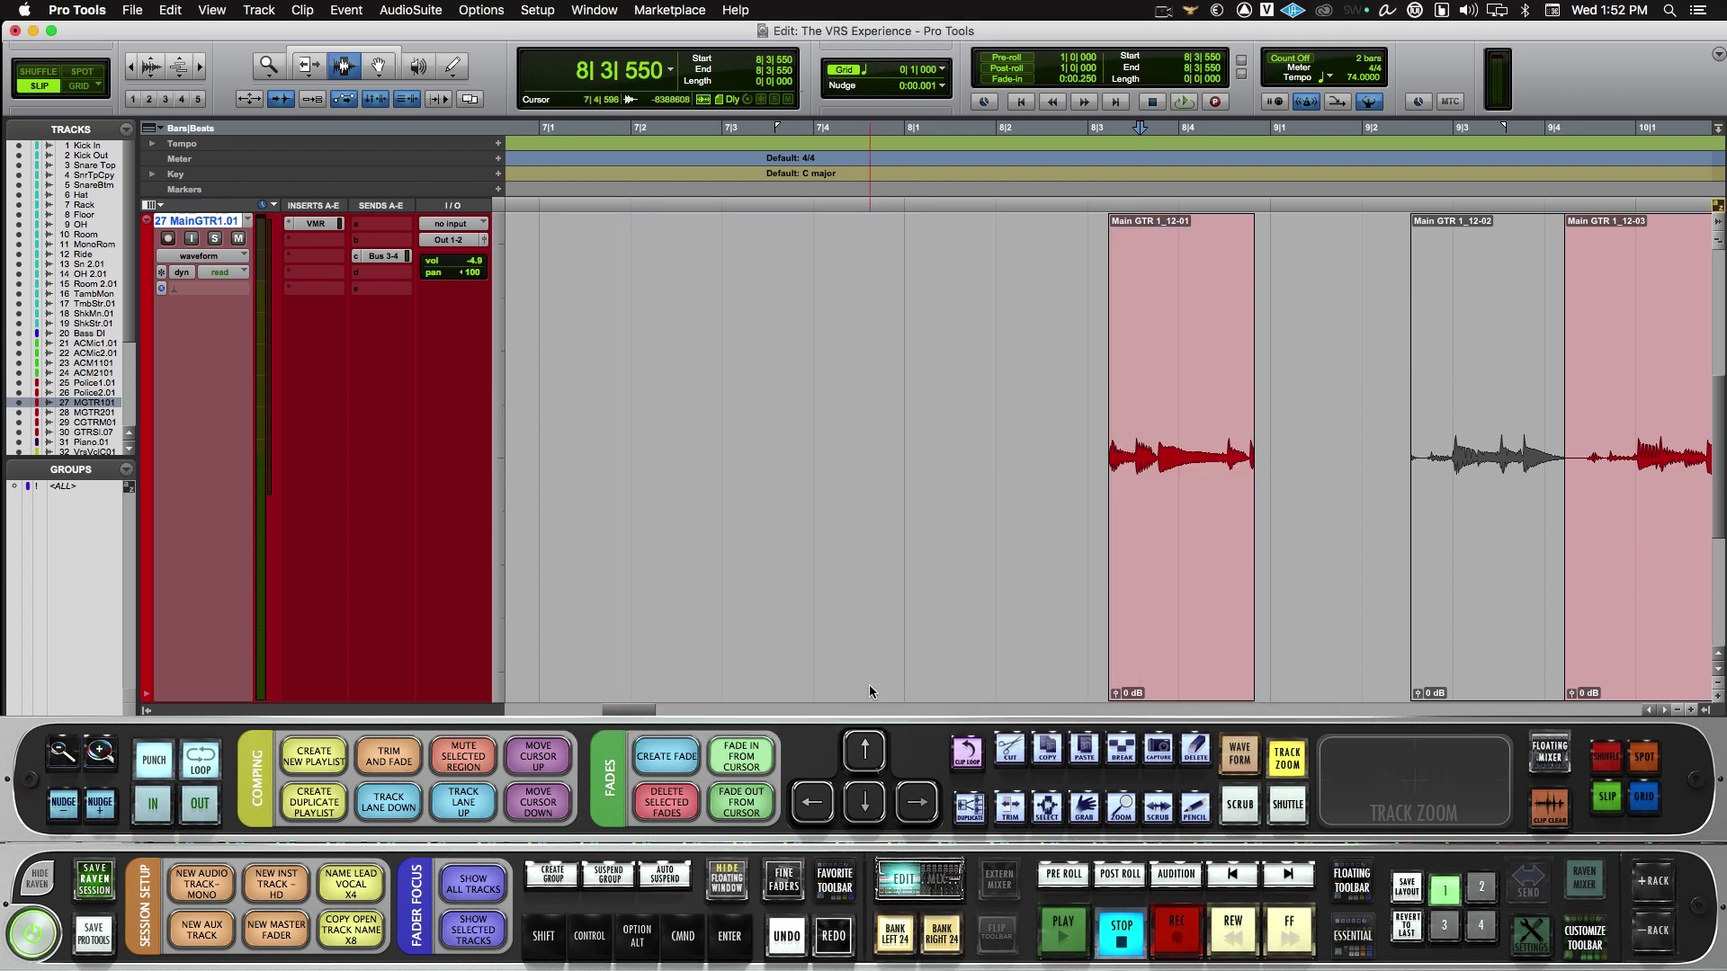
- Assign the FADE OUT FROM CURSOR batch command to the 4 Finger Swipe Left gesture
right_click(741, 803)
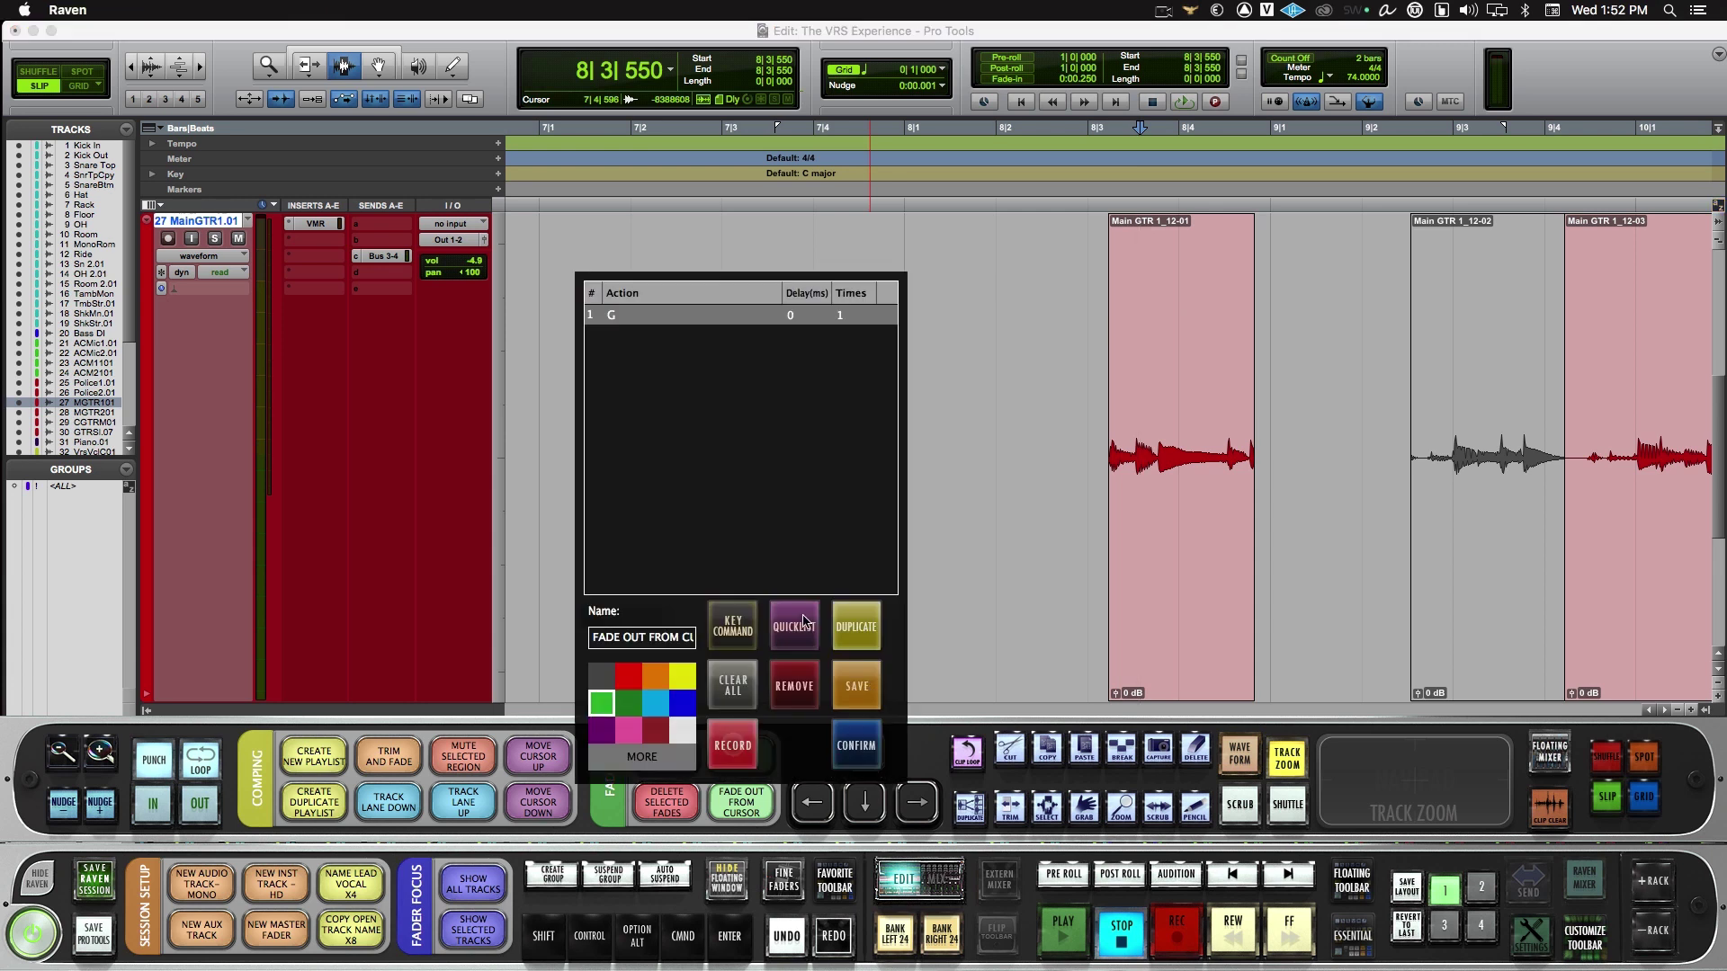
click(803, 620)
click(1052, 526)
click(963, 754)
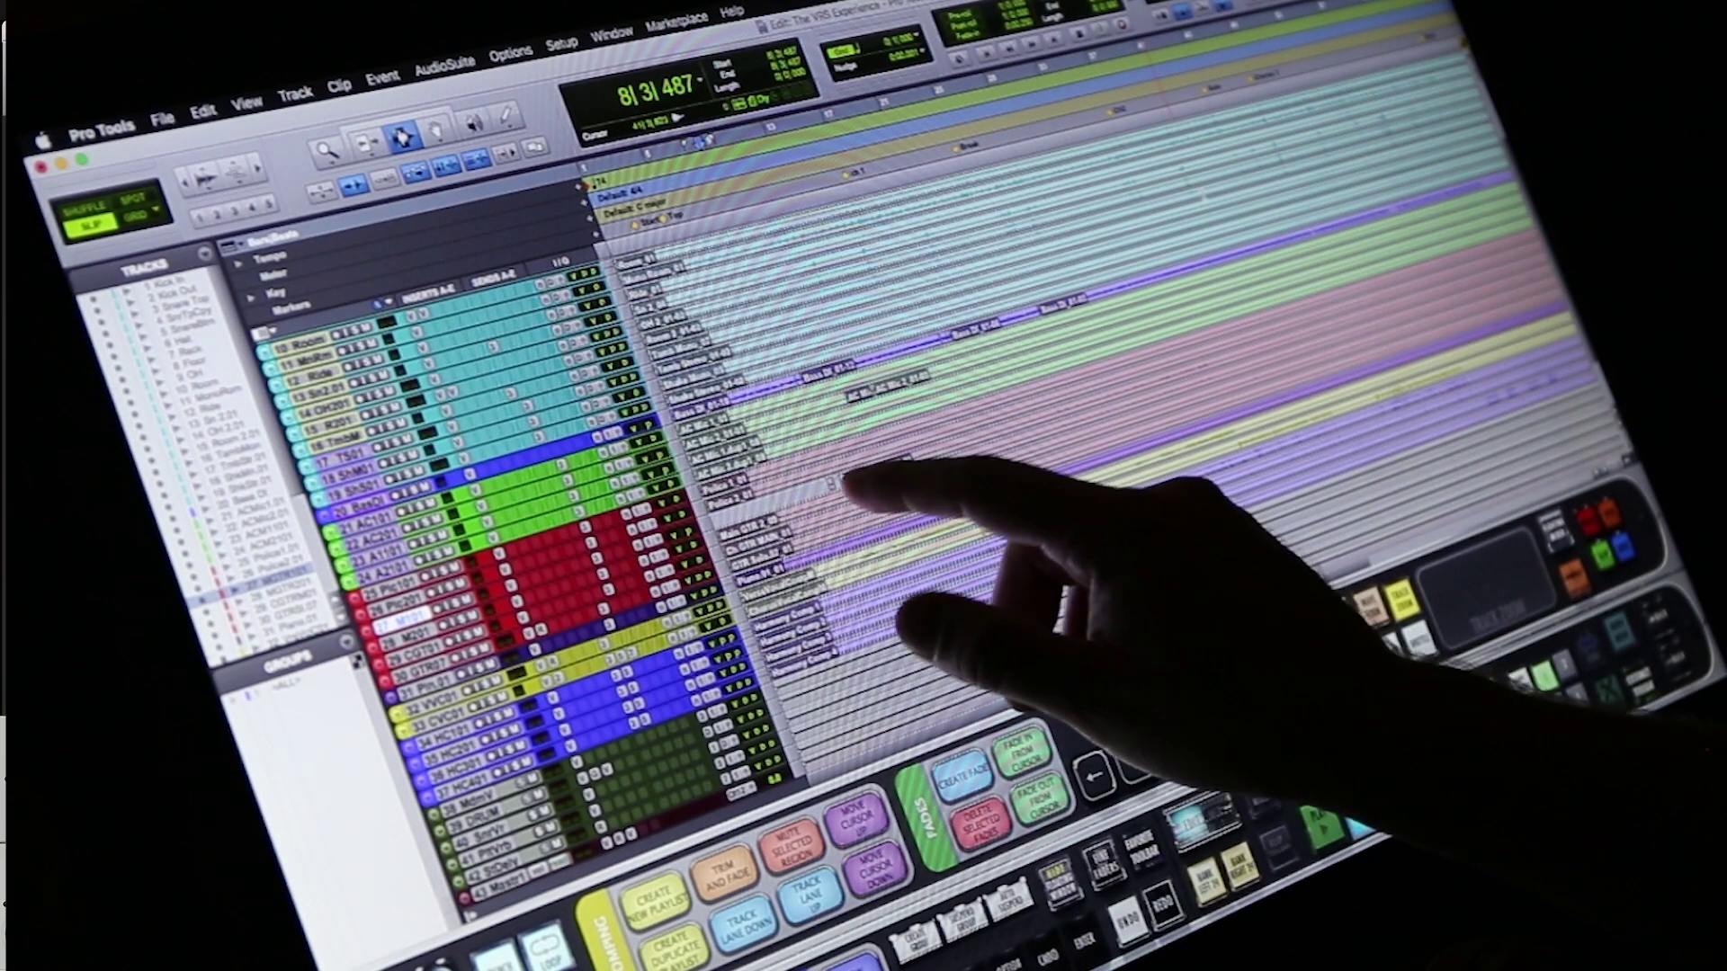
- Zoom in on a passage of the Main GTR 2 track and separate a clip starting at 9|3|600
drag(844, 495, 948, 478)
key(e)
drag(747, 306, 1007, 274)
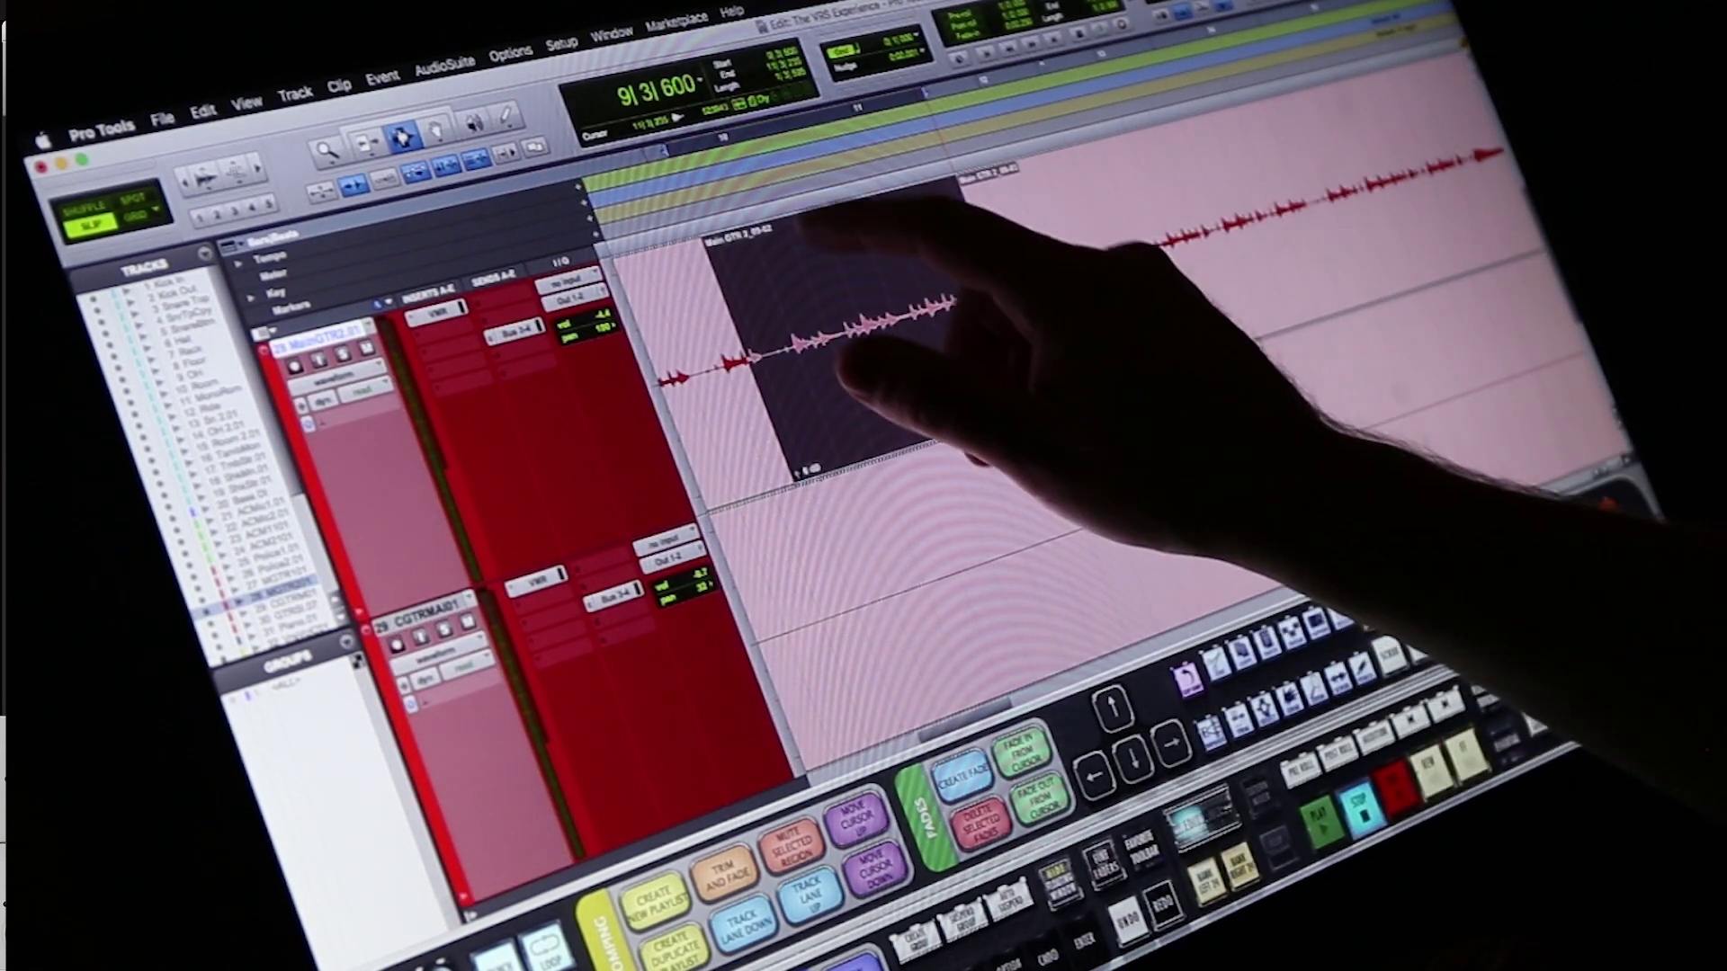
- Fade the separated Main GTR 2 clip in up to 10|1|027 and out from 11|1|580 with the four-finger swipes
click(760, 254)
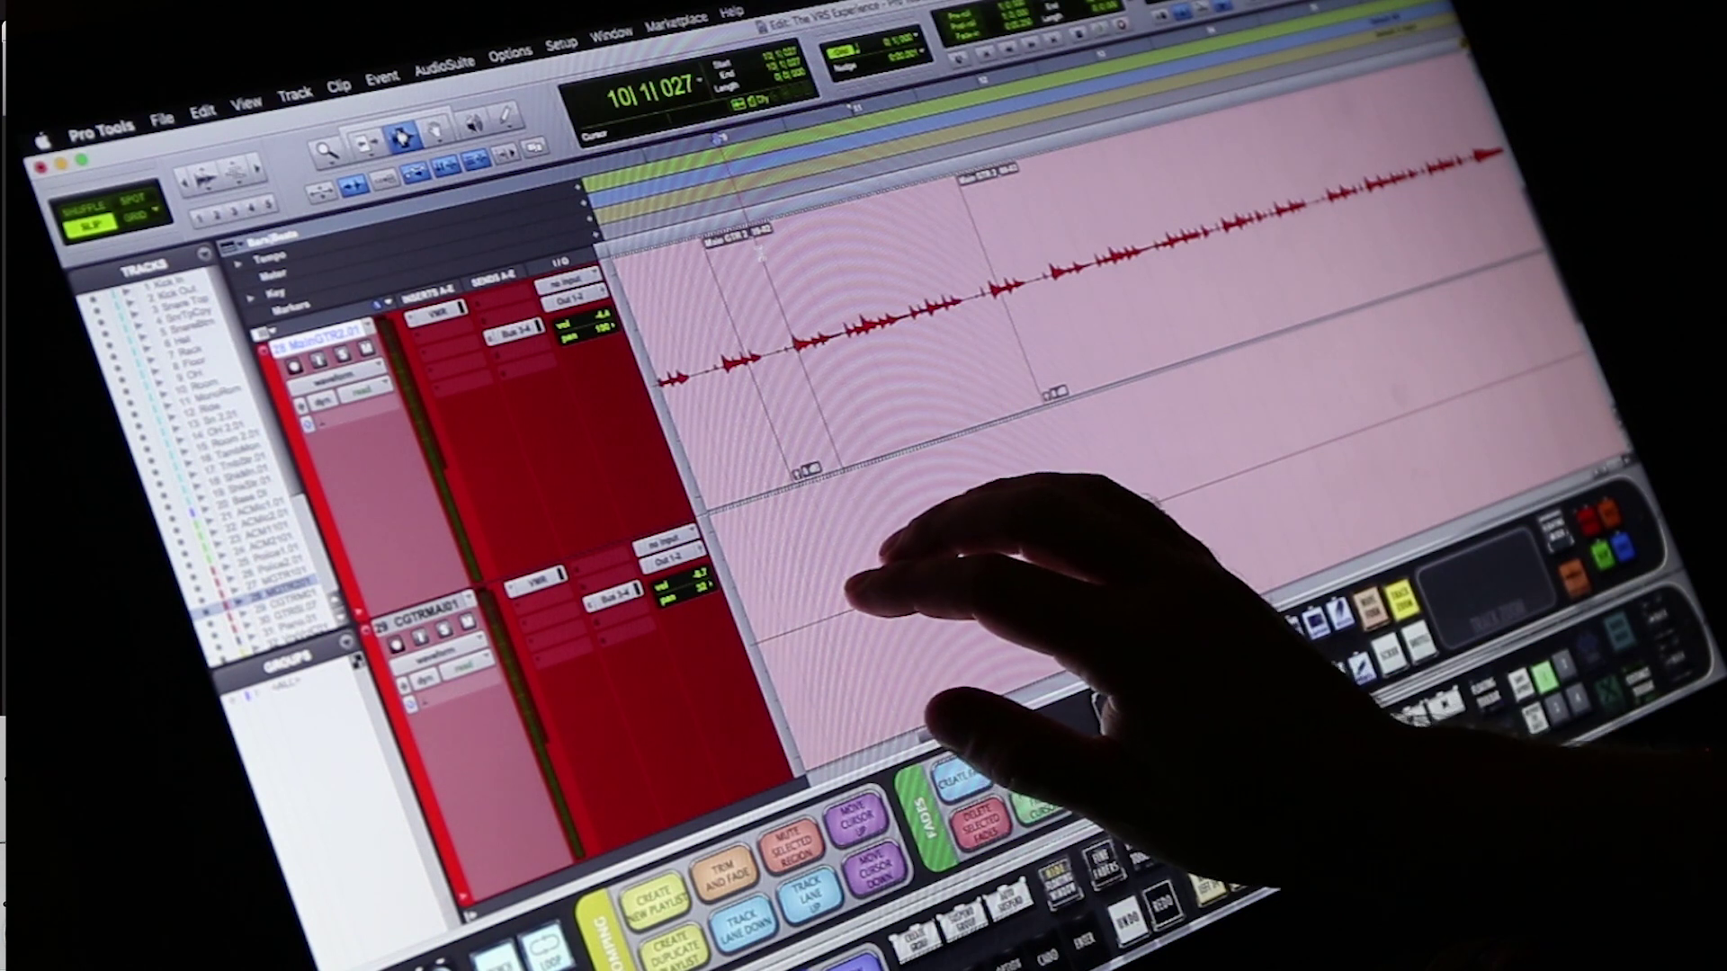
click(1021, 755)
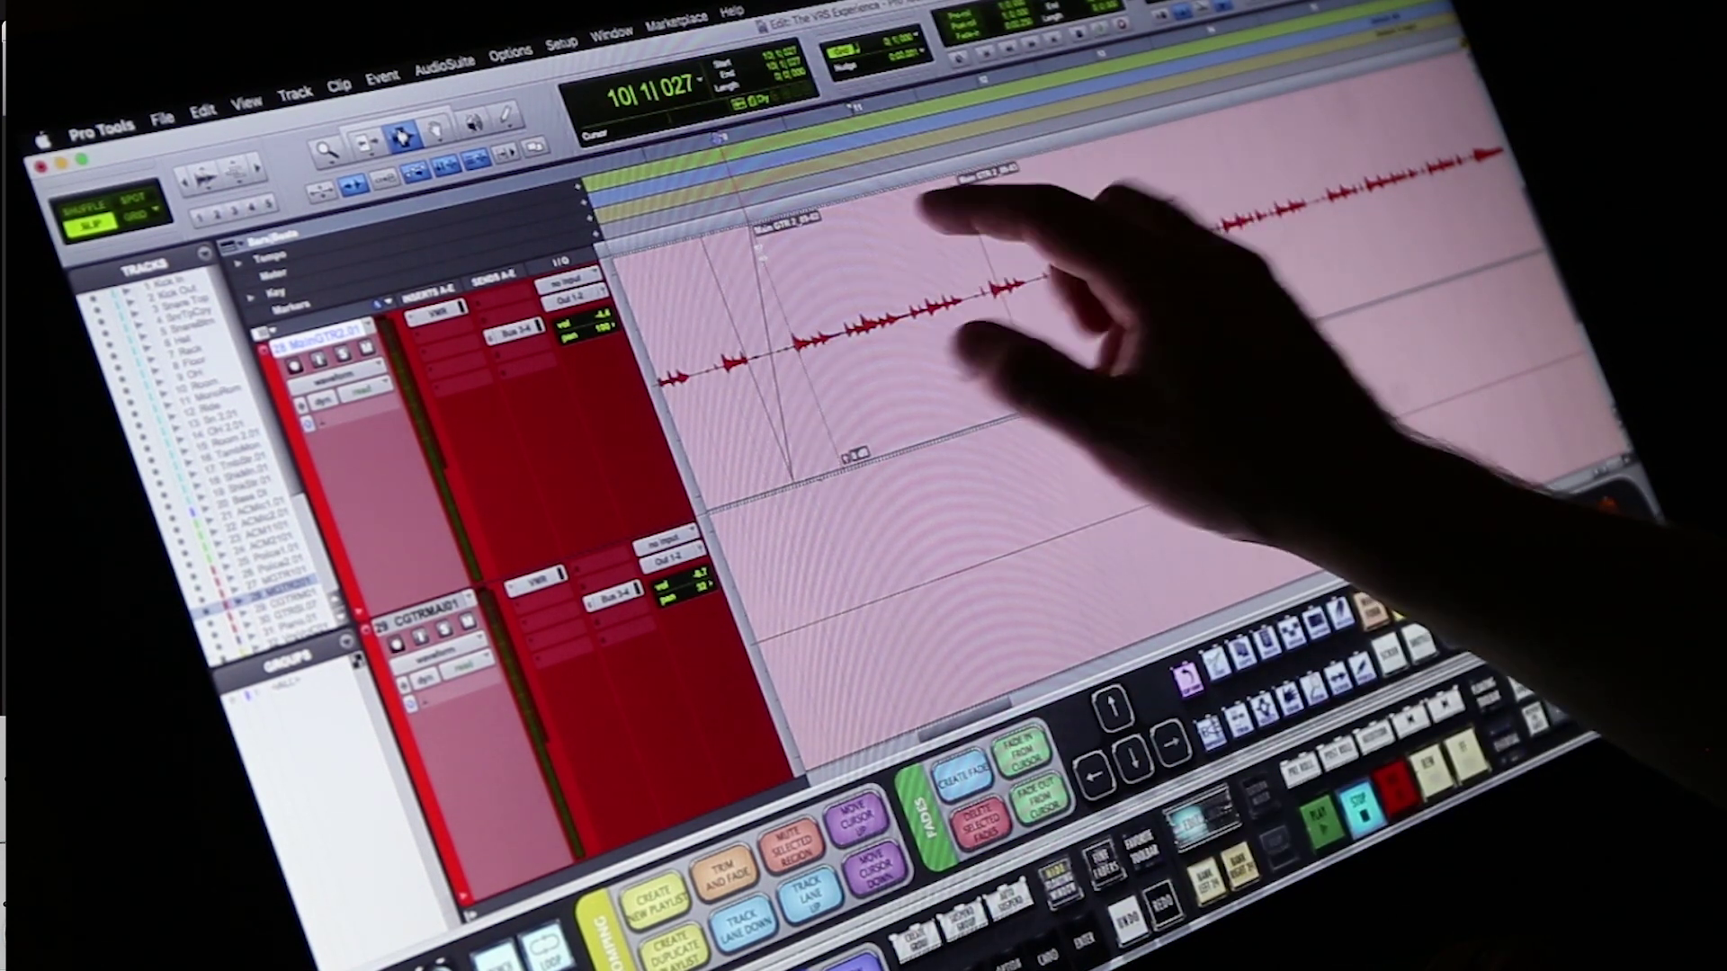
click(915, 222)
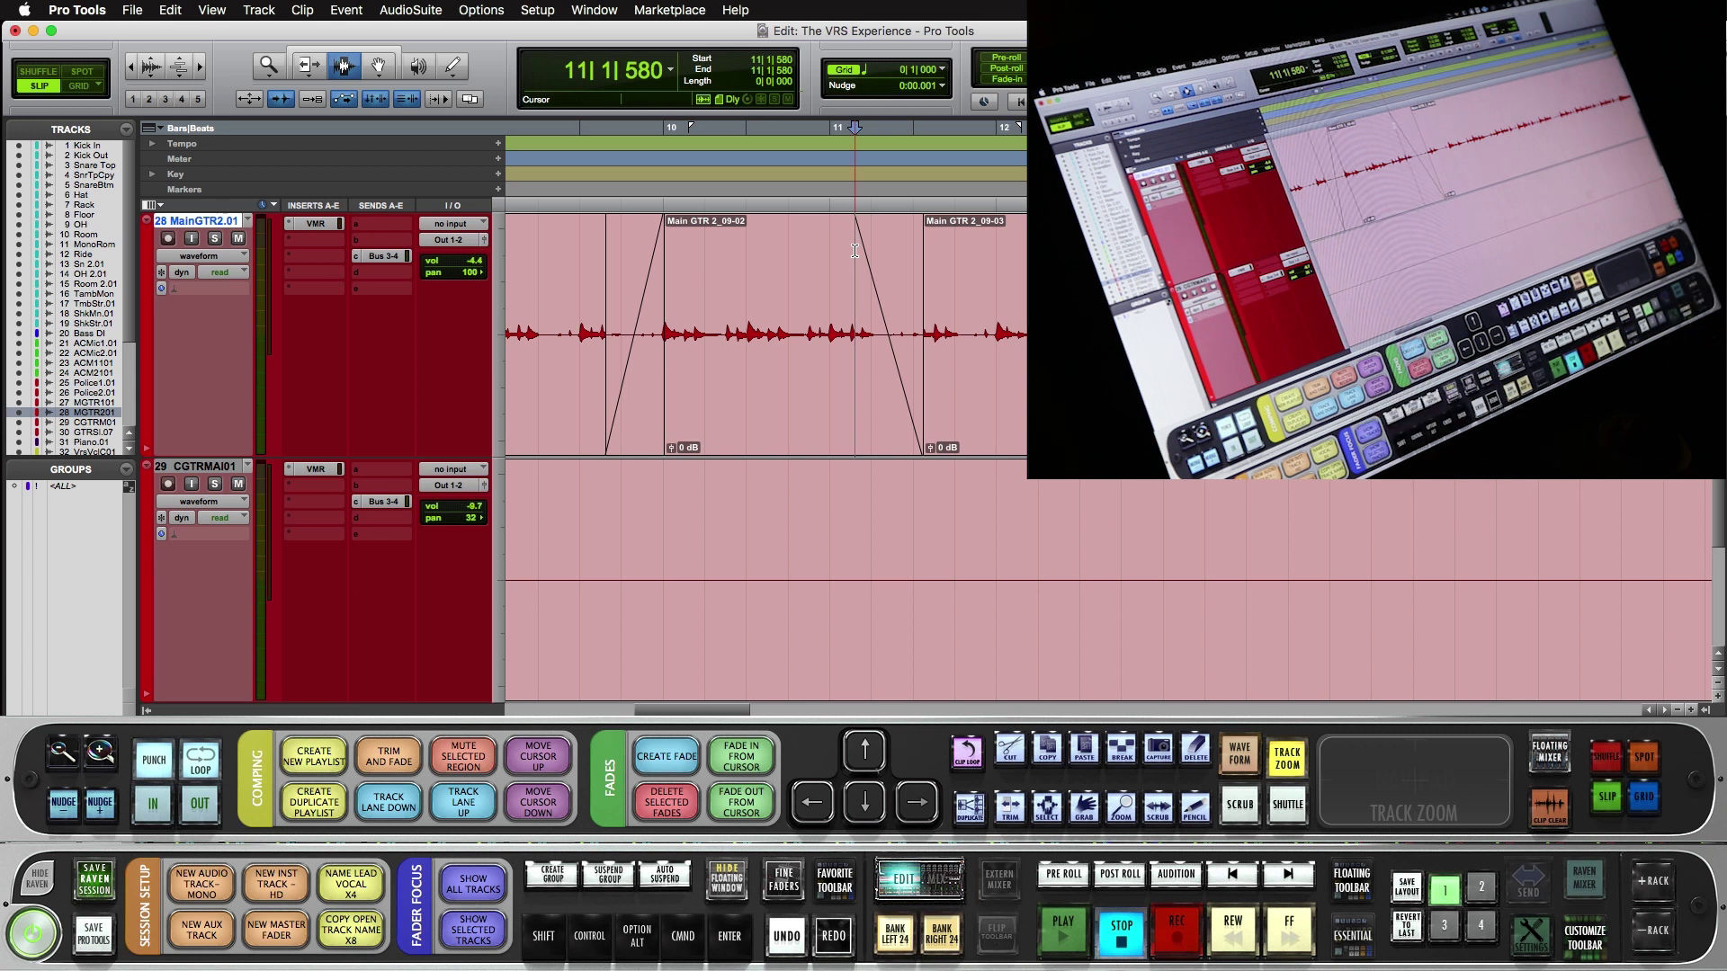
- Reprogram the CREATE NEW PLAYLIST batch button with the key command Command + Z, name it UNDO and colour it light blue
click(314, 757)
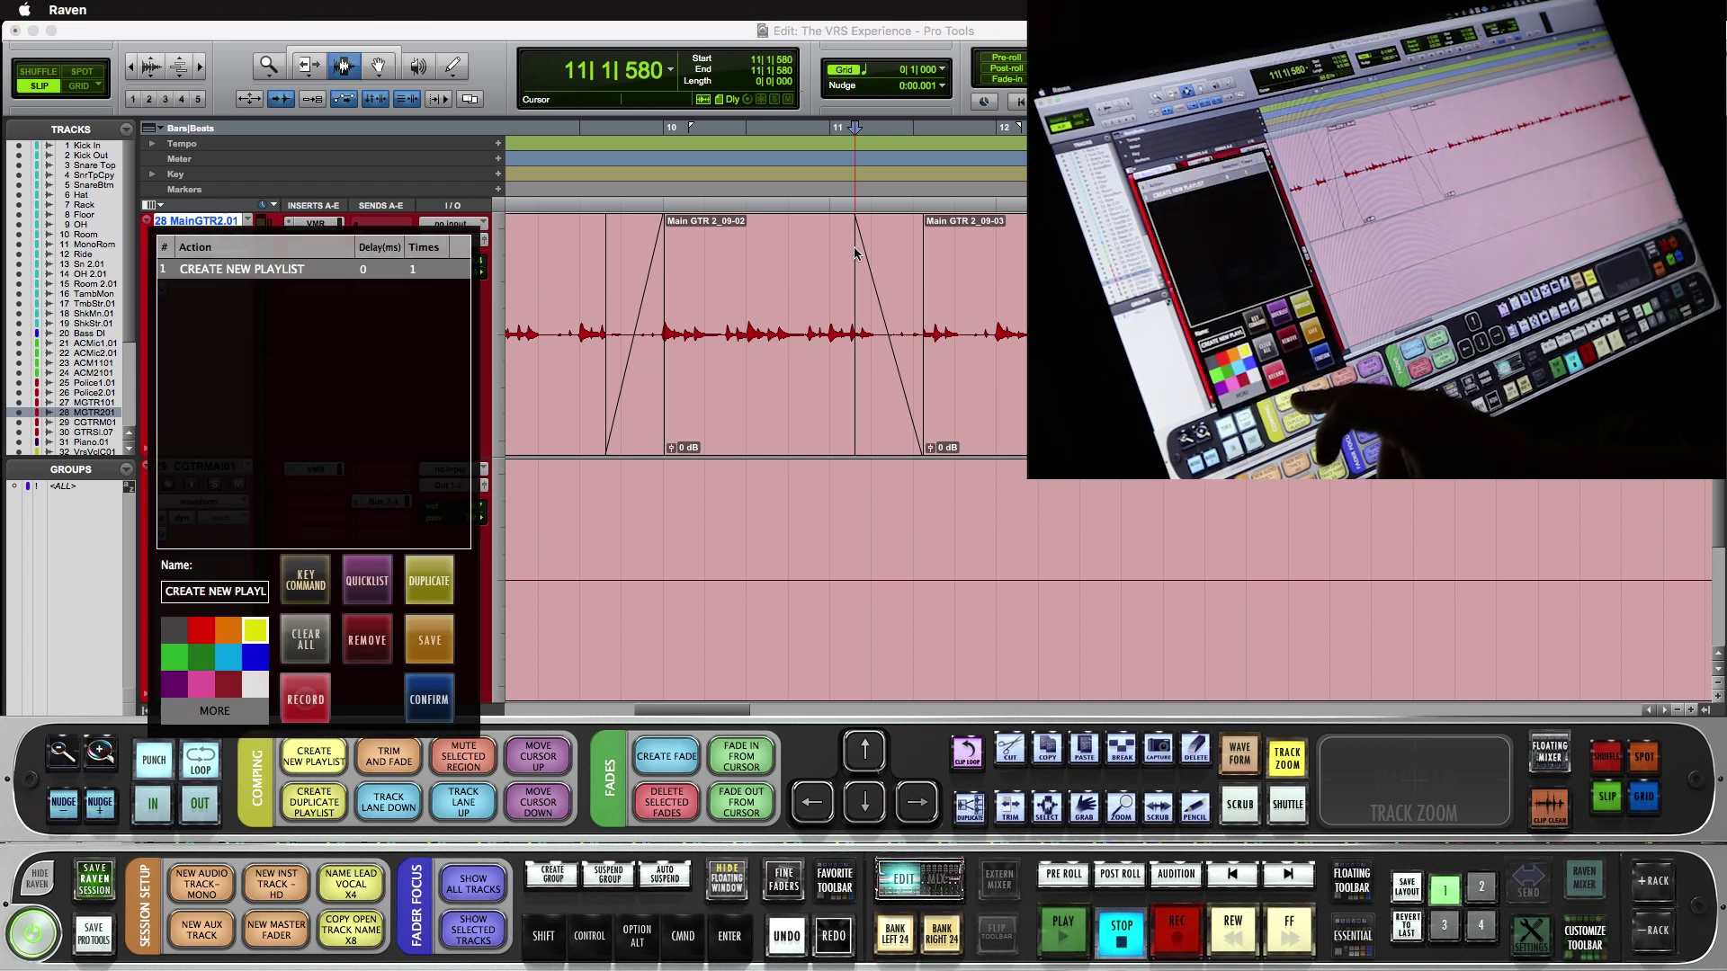
click(305, 640)
click(303, 578)
key(super+z)
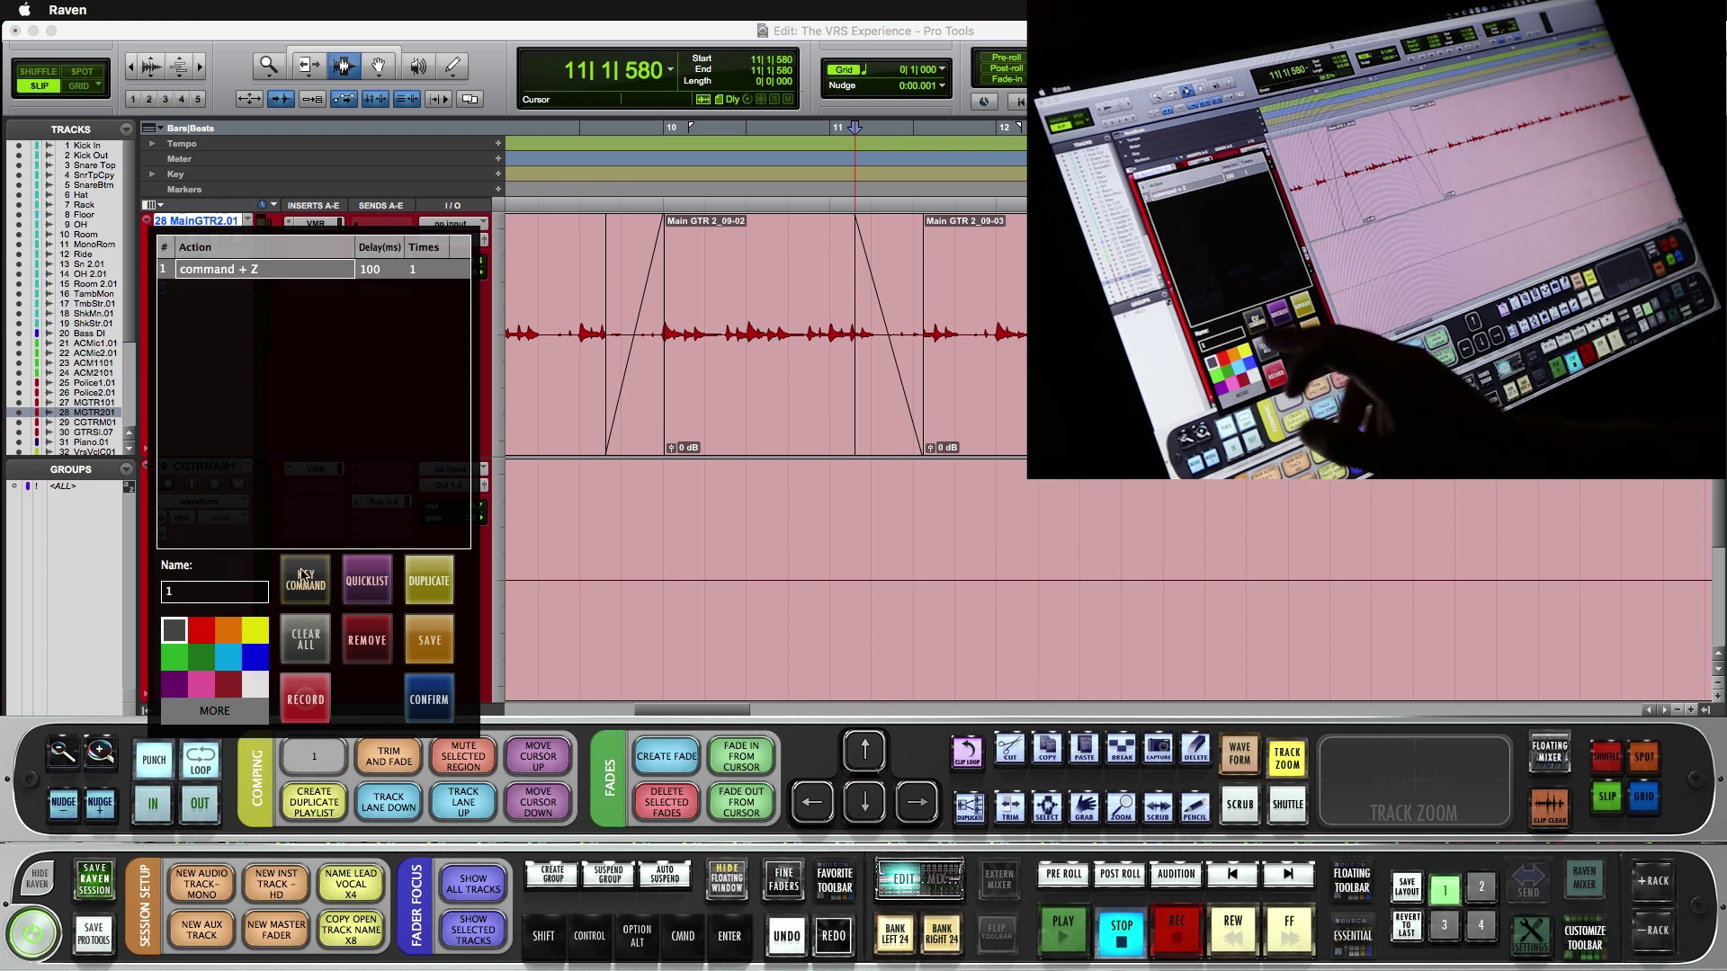
click(243, 591)
text(UNDO)
click(229, 657)
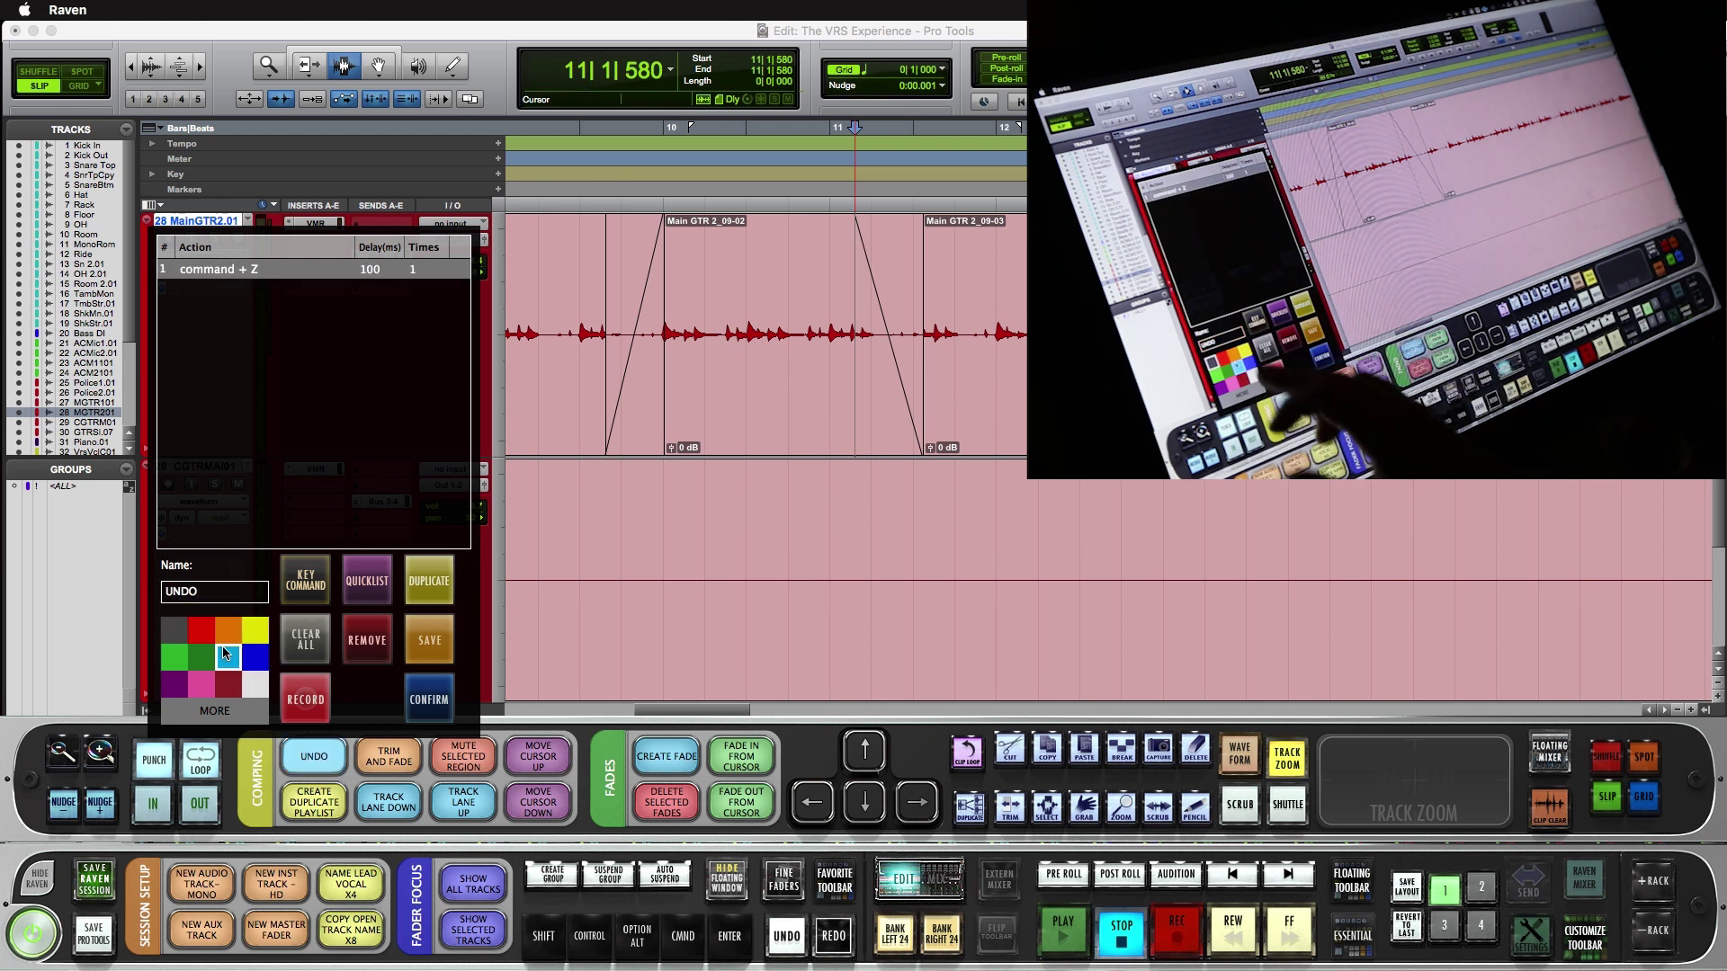
- Assign the UNDO batch command to the 3 Finger Double Tap gesture
click(366, 580)
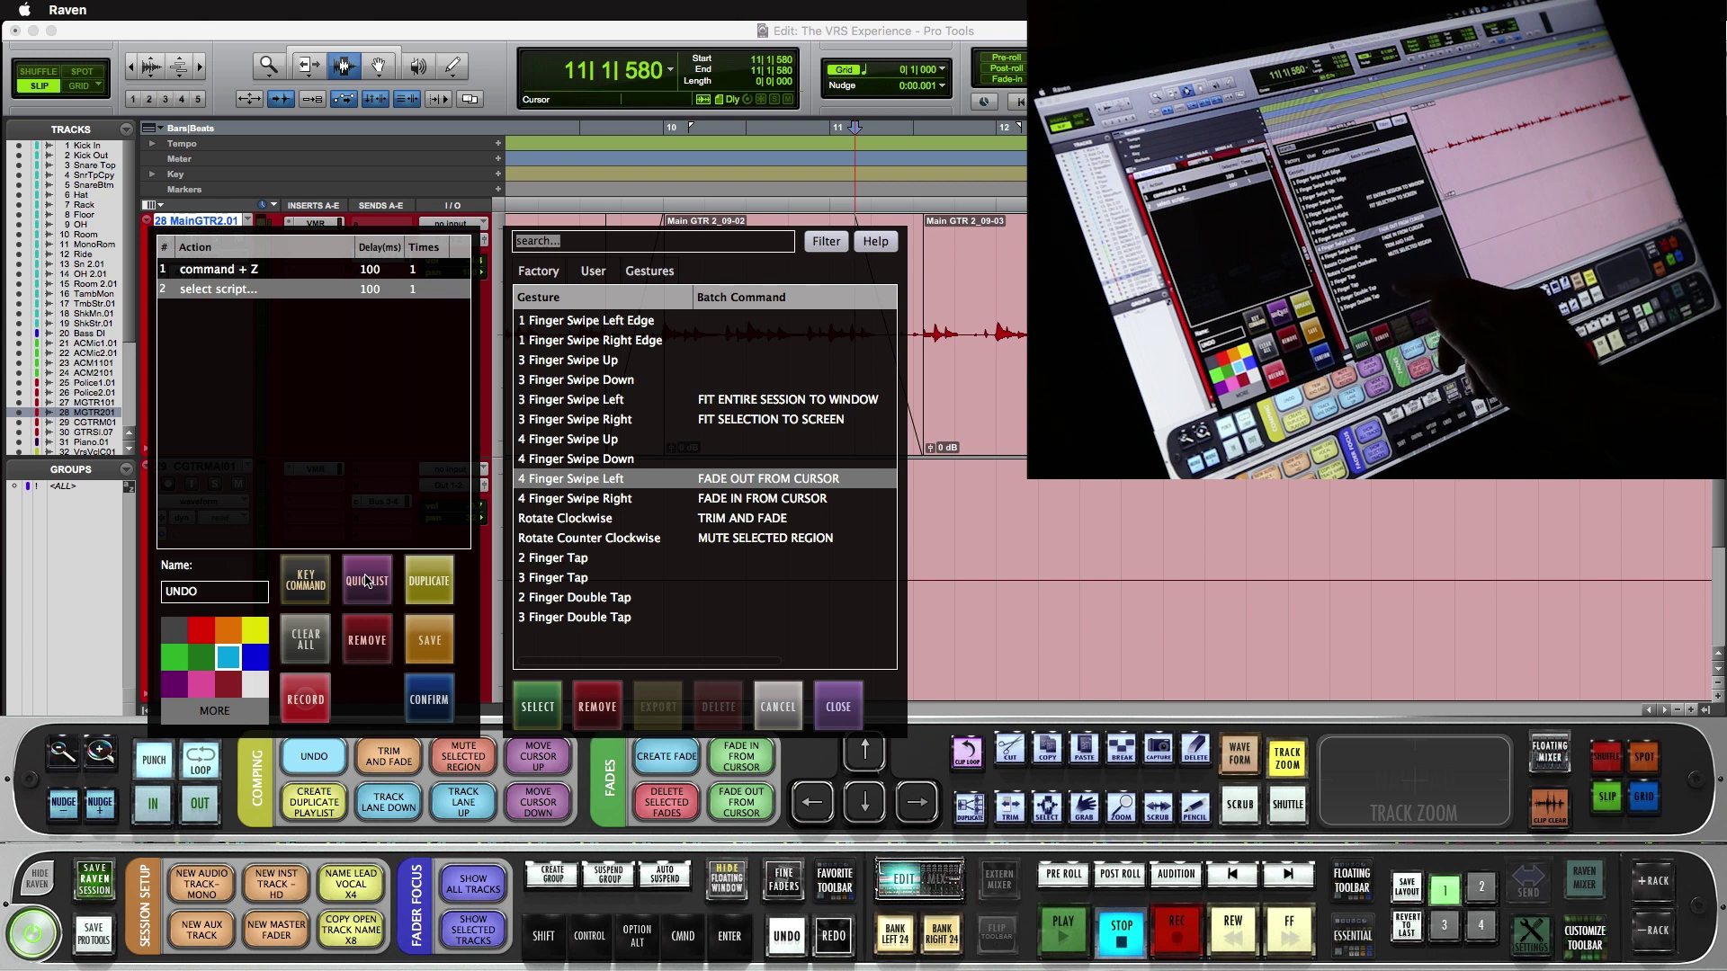
click(576, 617)
click(538, 707)
click(833, 701)
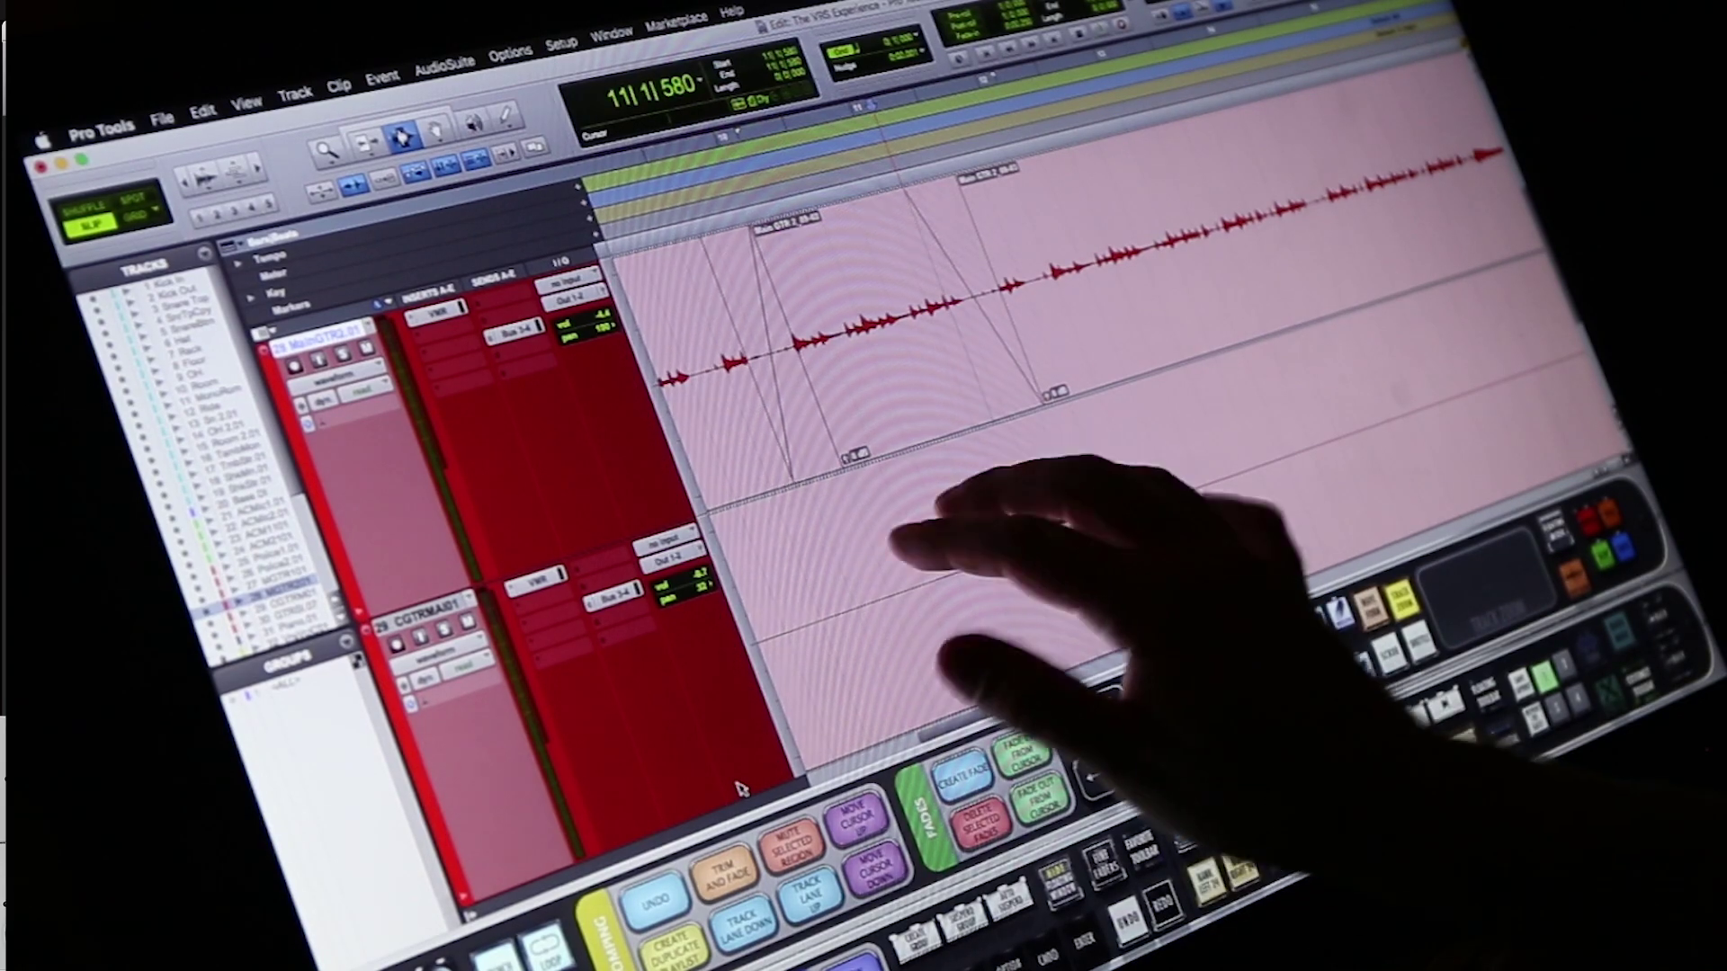
- Undo the fade-out and fade-in of the separated Main GTR 2 clip with the three-finger double tap
key(super+z)
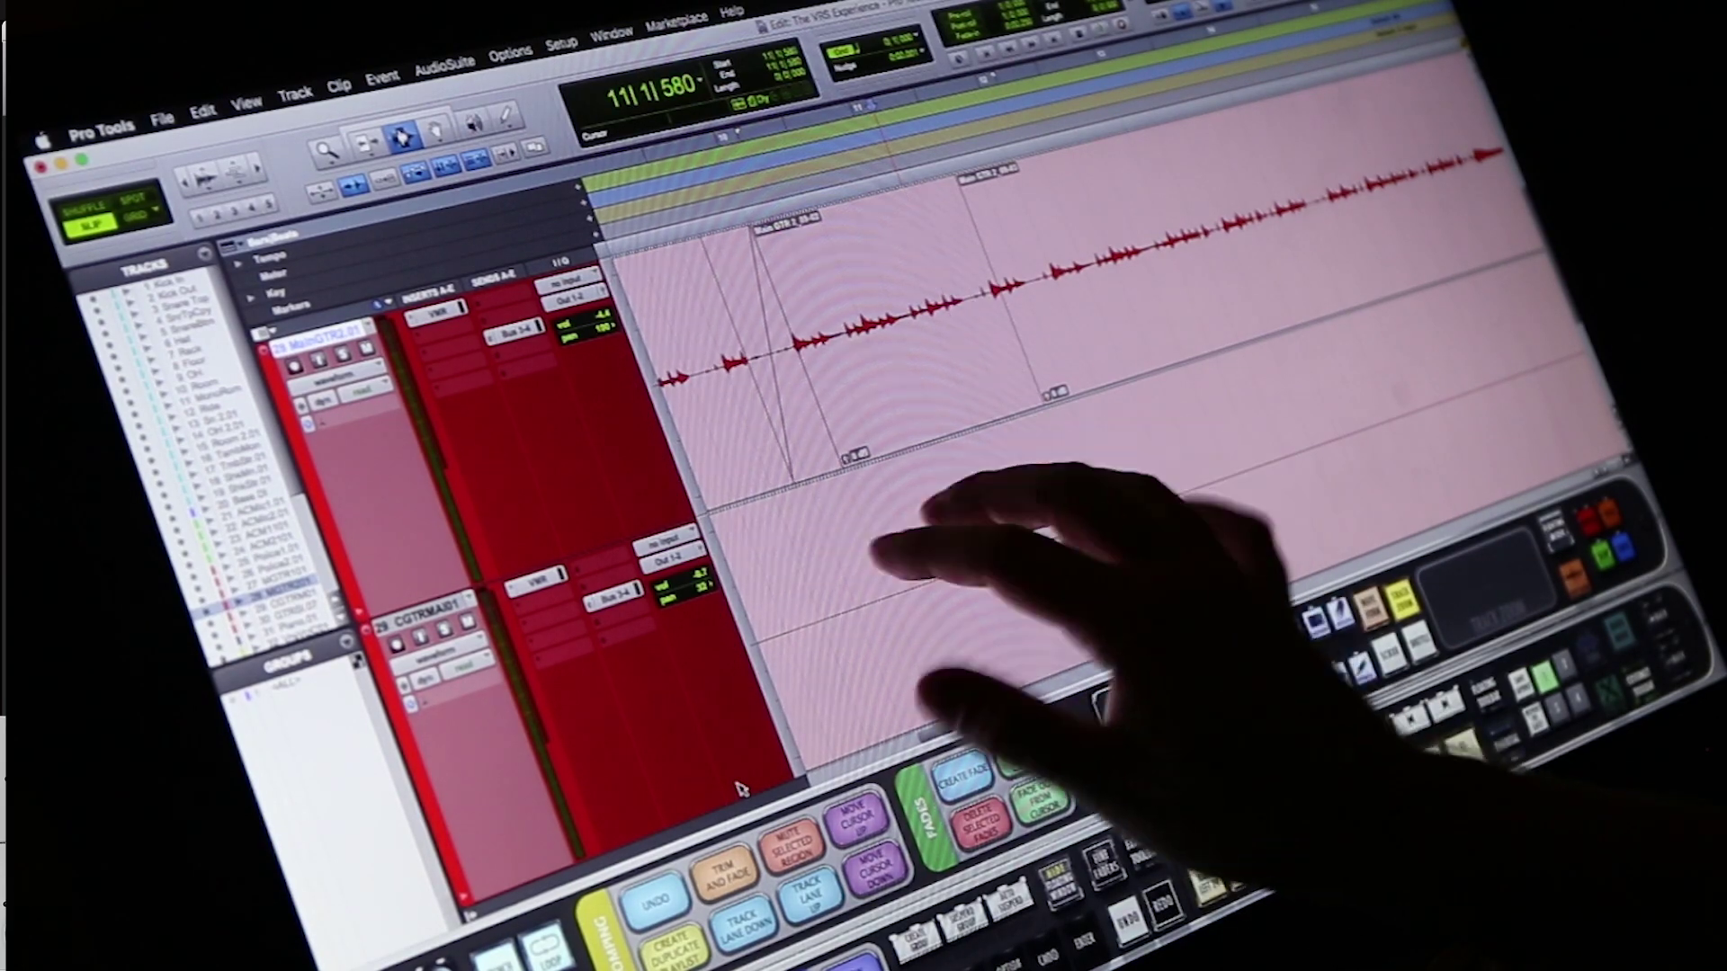
key(super+z)
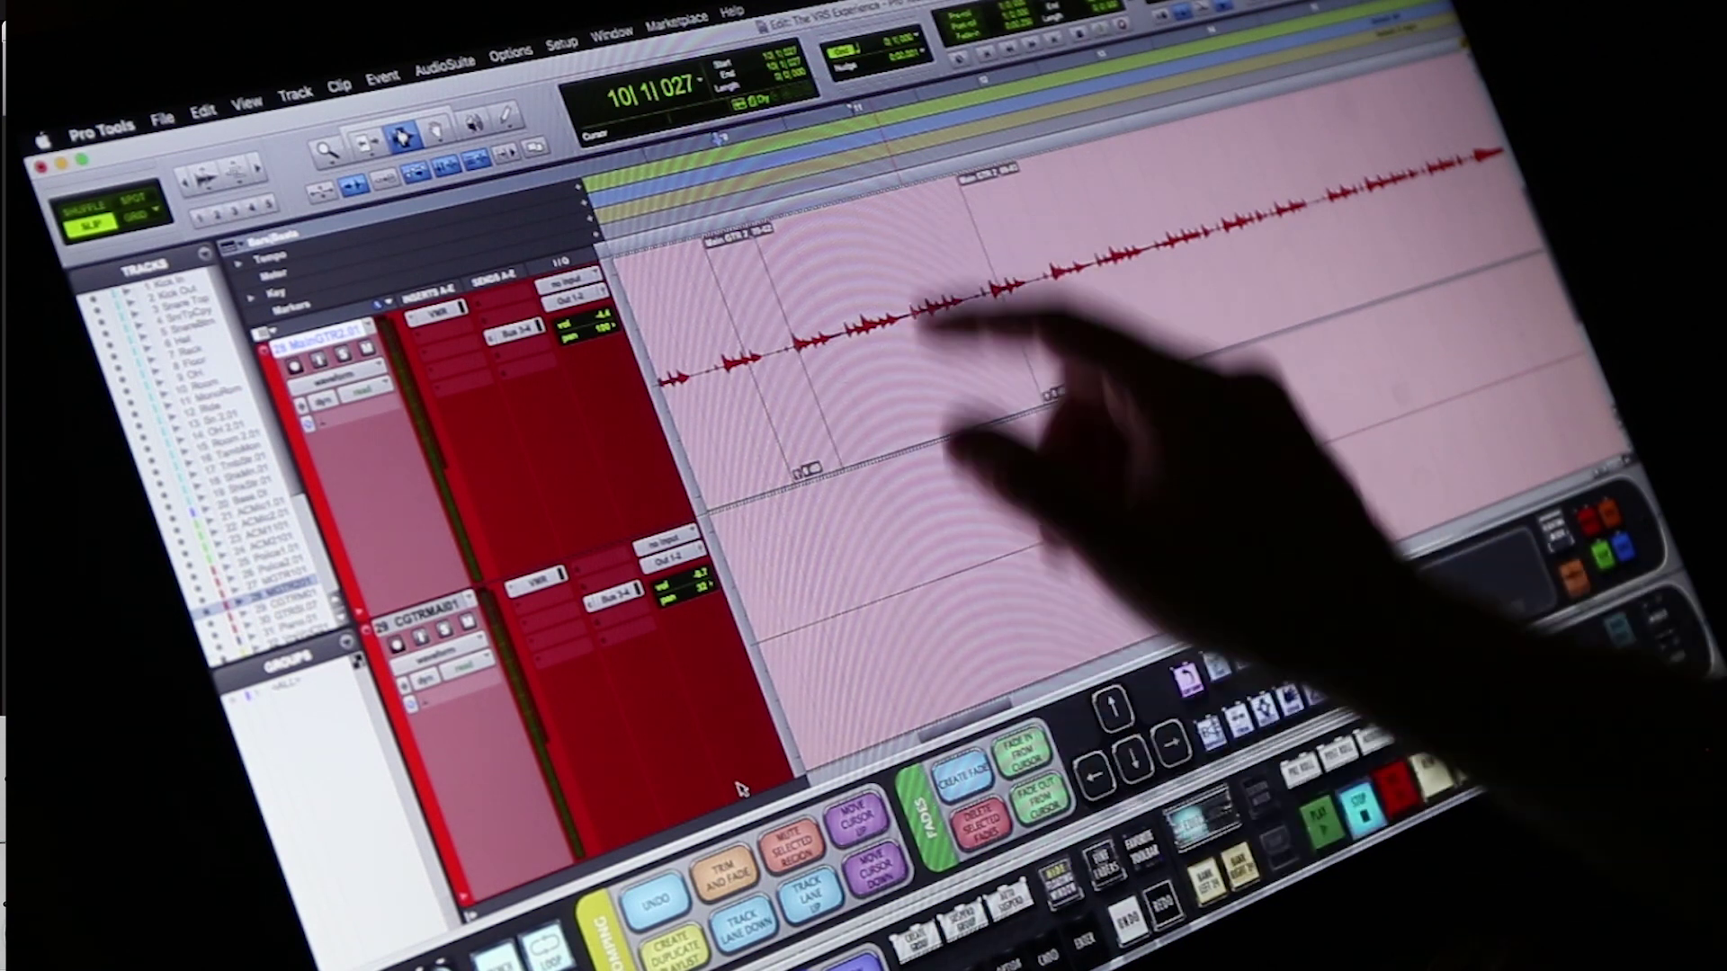
click(796, 283)
key(d)
key(super+z)
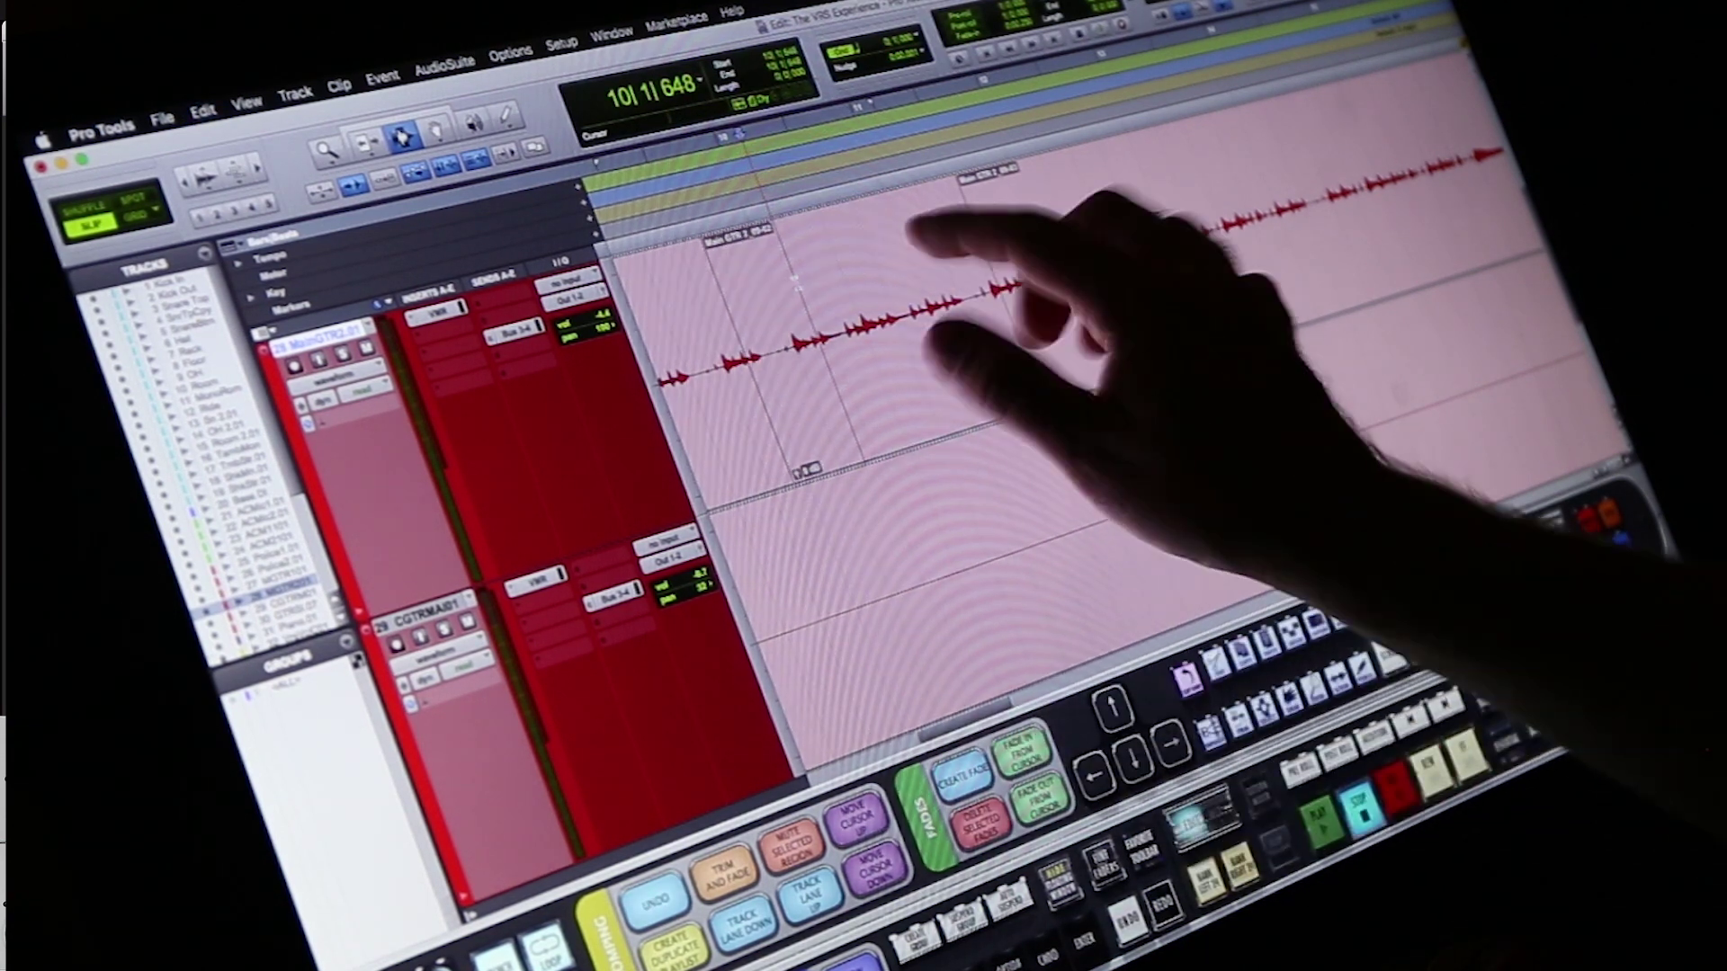
- Select the Main GTR 2 passage from 10|1|379 to 10|4|835, separate and mute it, and undo both edits with three-finger double taps
click(905, 247)
drag(788, 286, 904, 256)
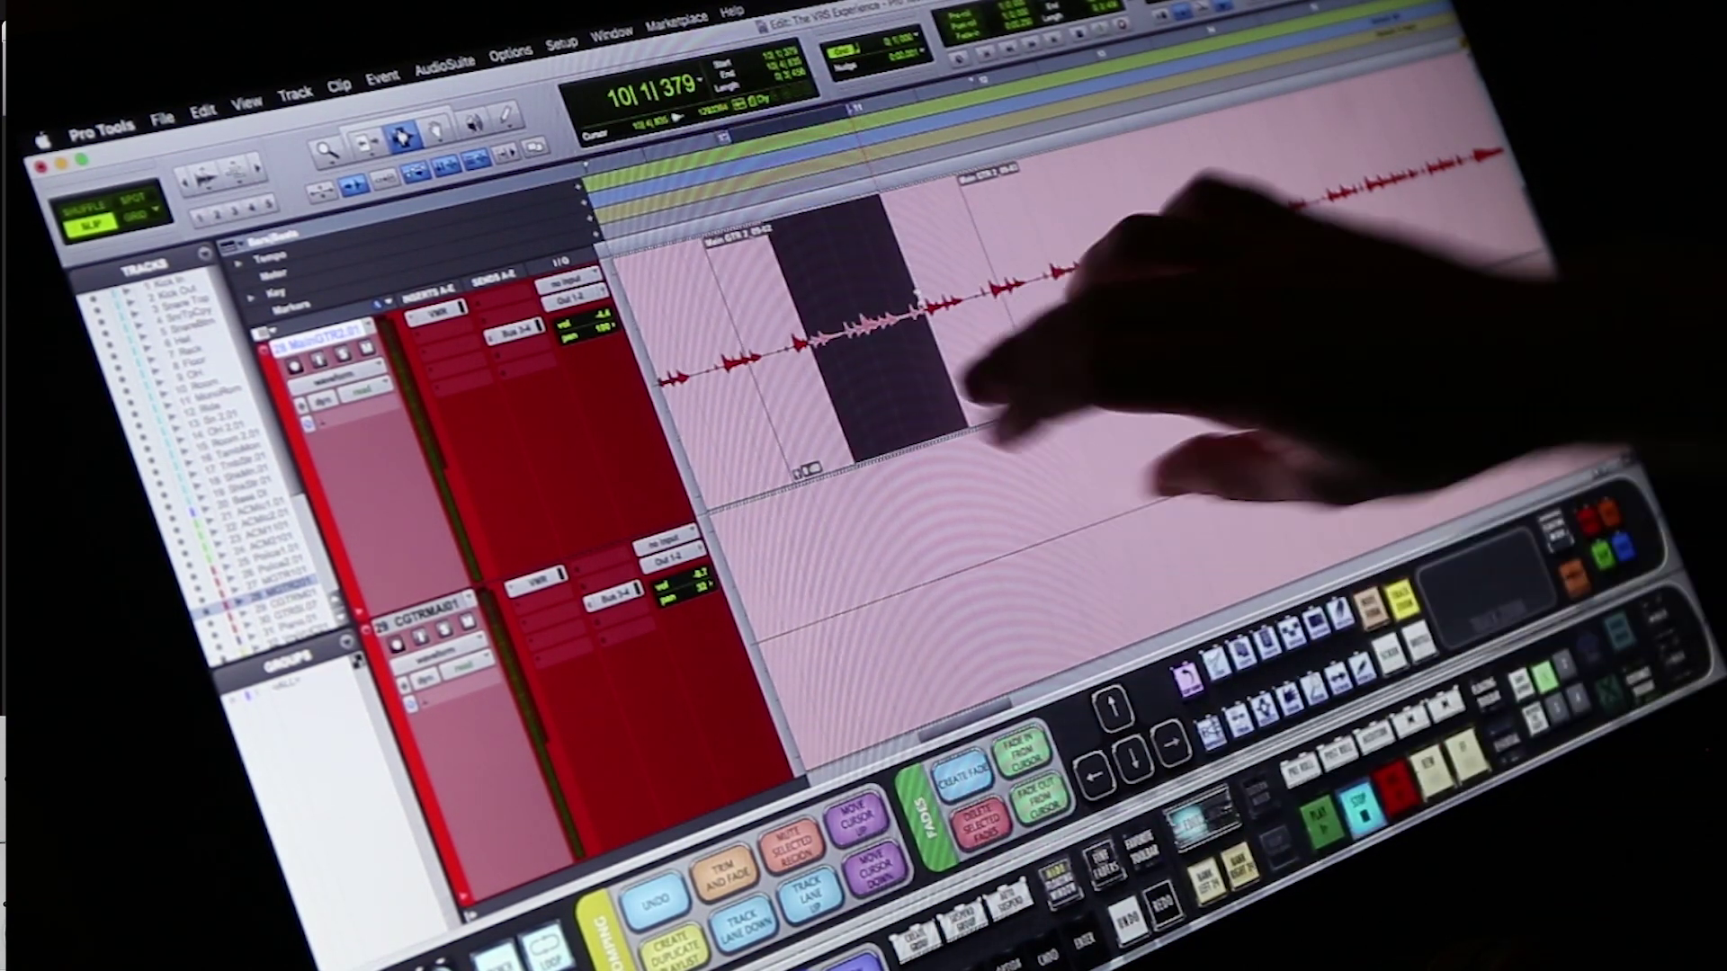
key(super+e)
click(856, 269)
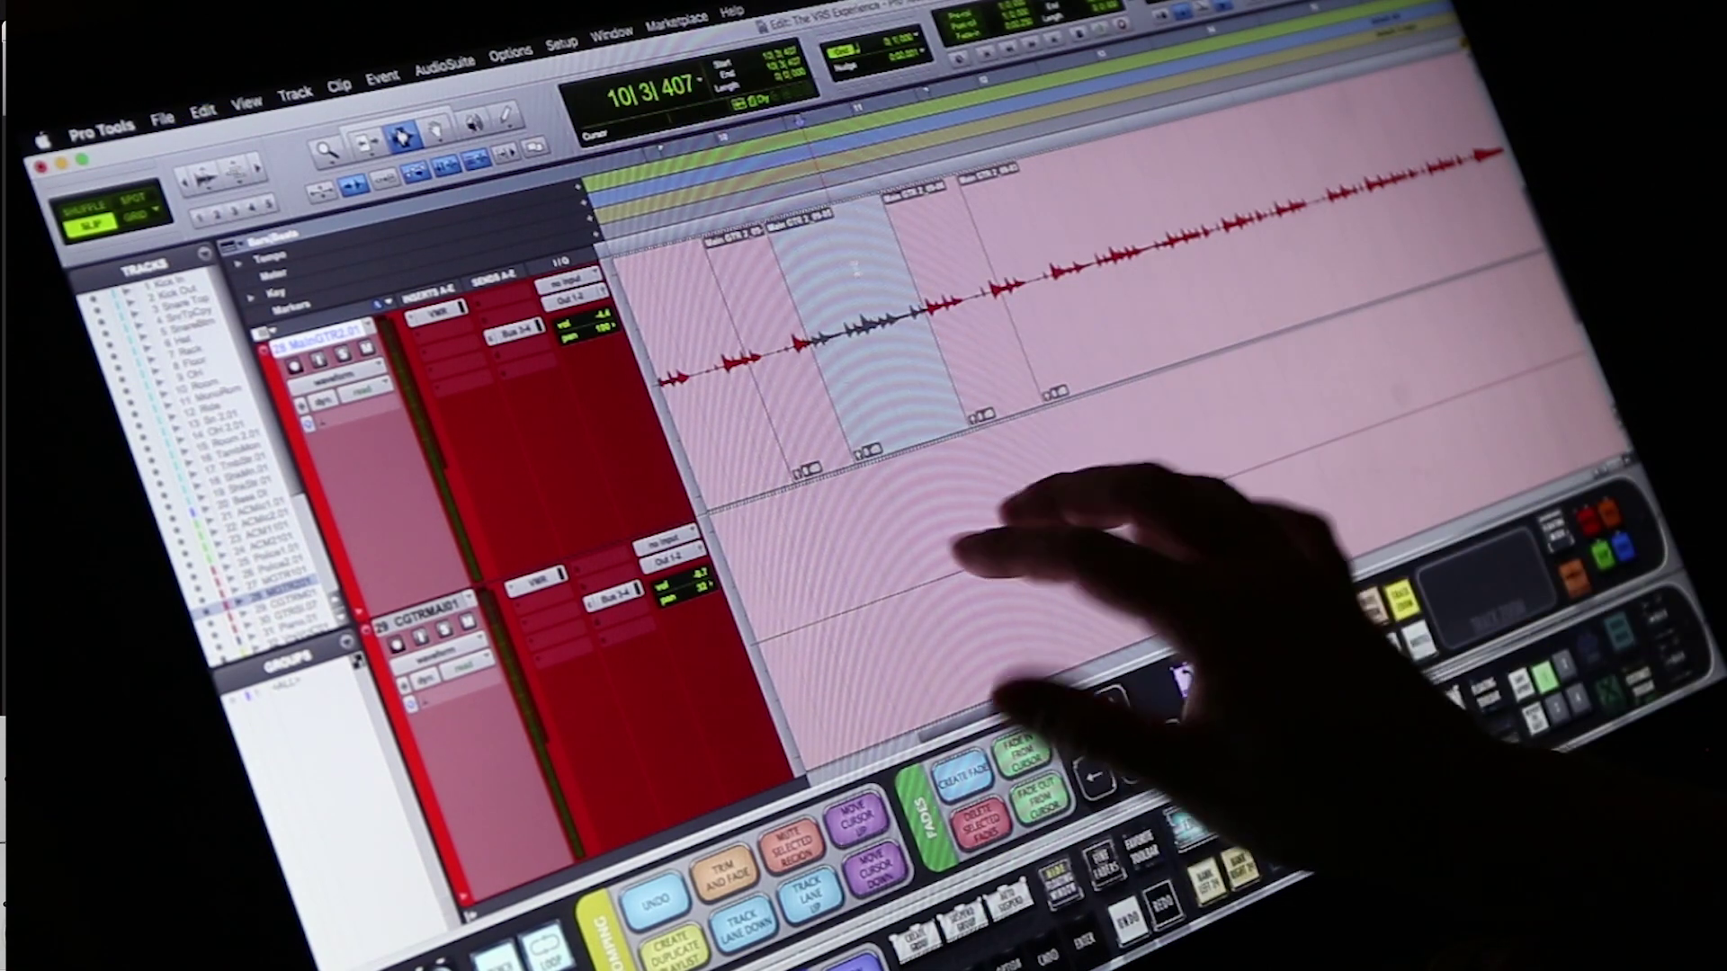
key(super+z)
key(super+z)
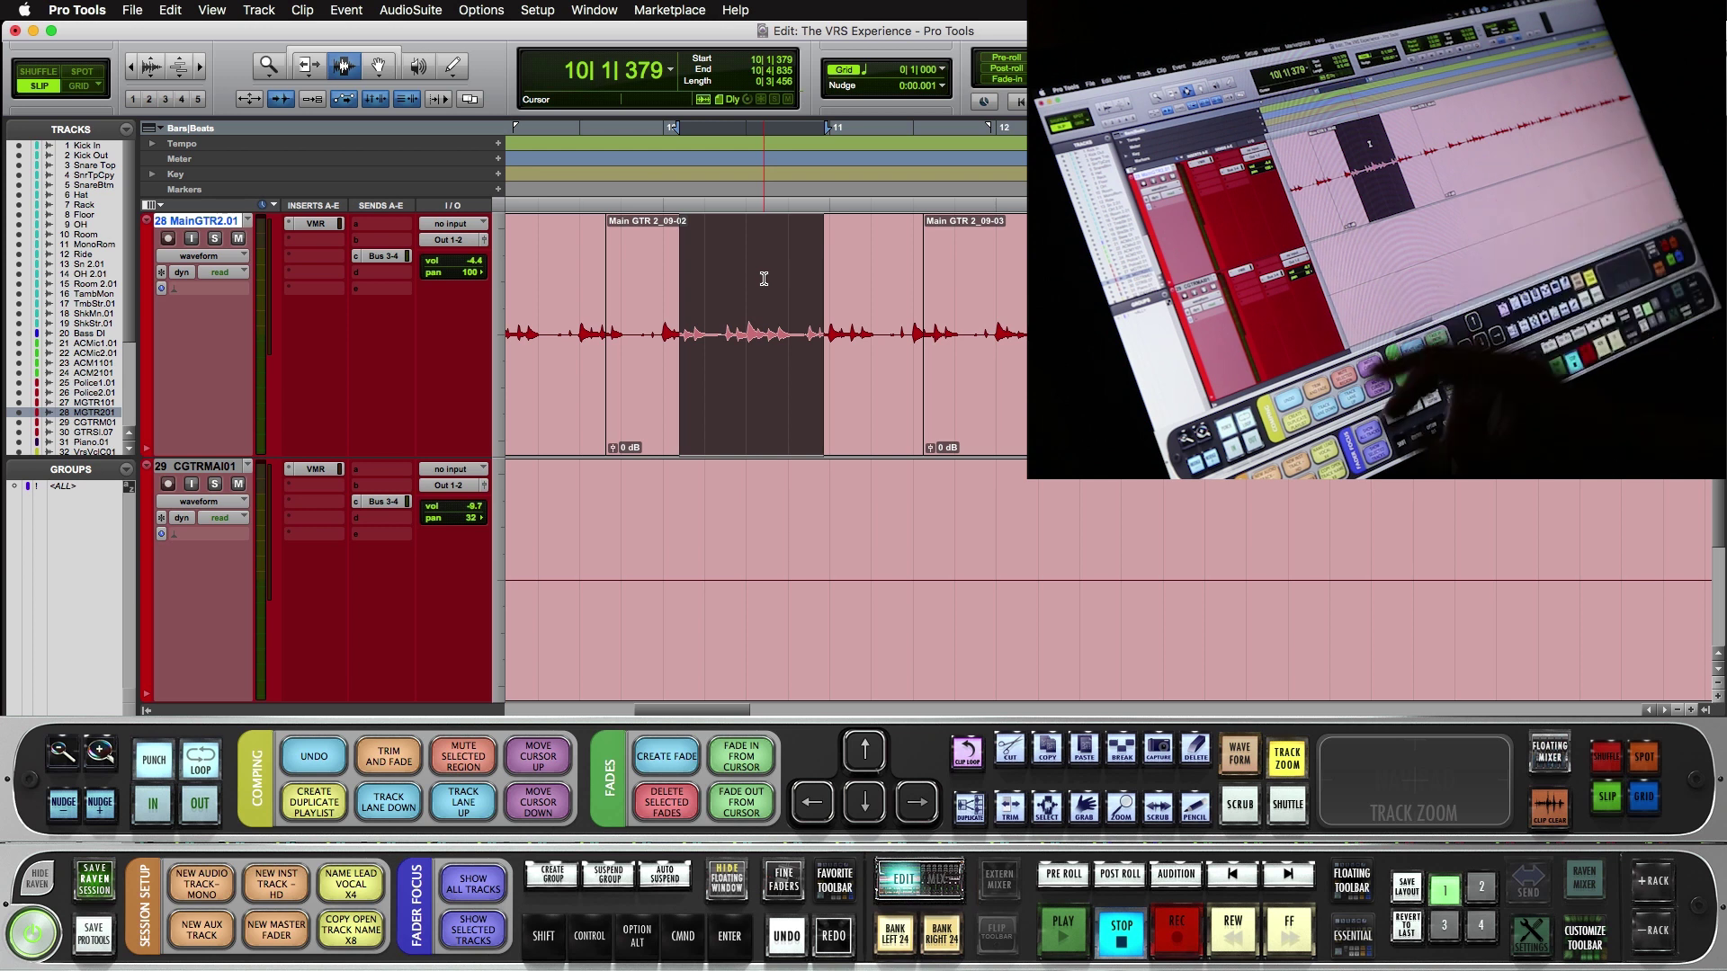
- Reprogram the CREATE DUPLICATE PLAYLIST batch button with the spacebar key command, name it PLAY - STOP and colour it light green
click(314, 802)
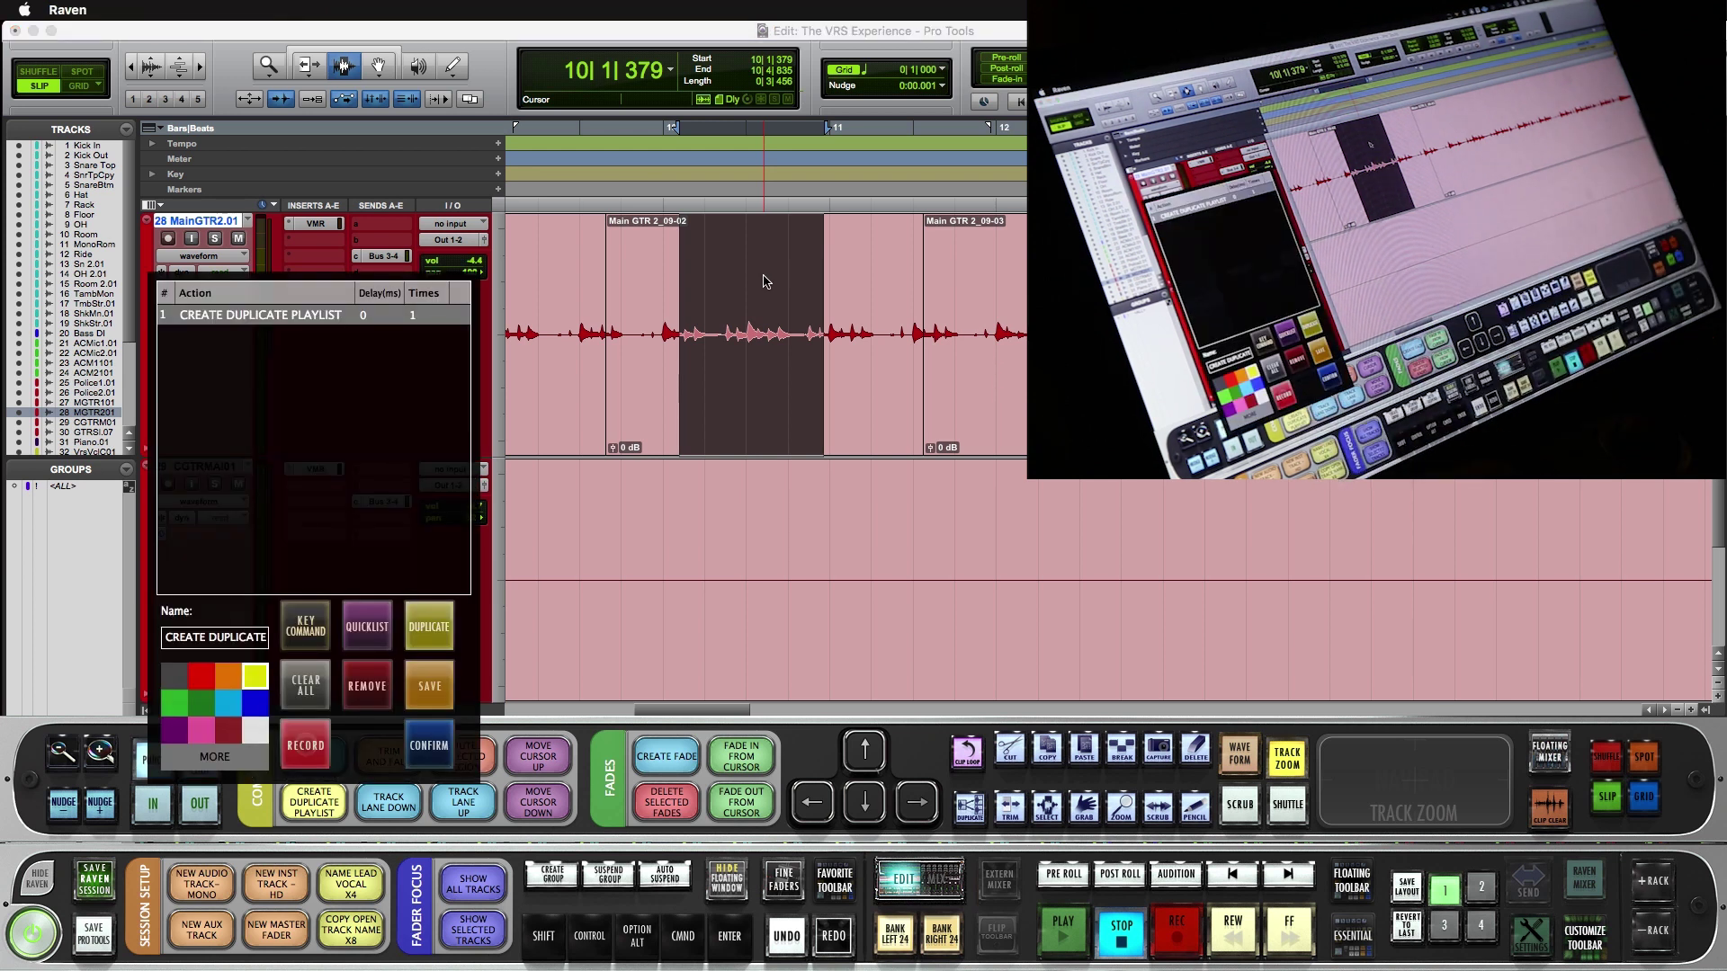
click(306, 625)
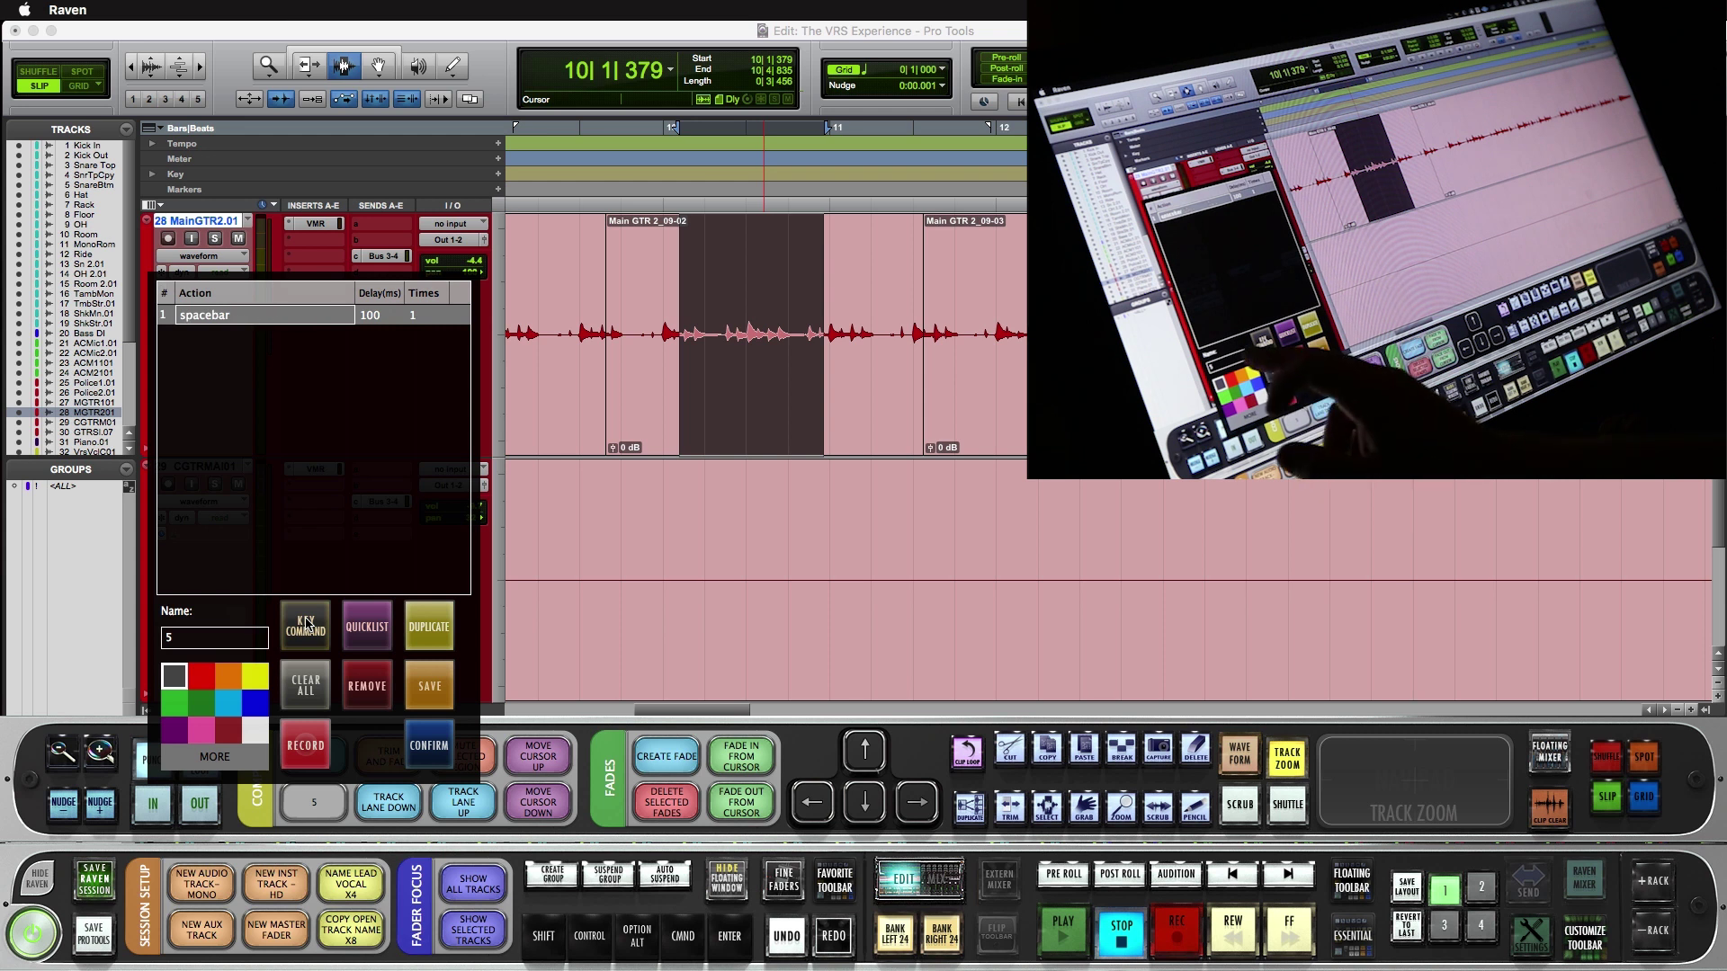
click(212, 638)
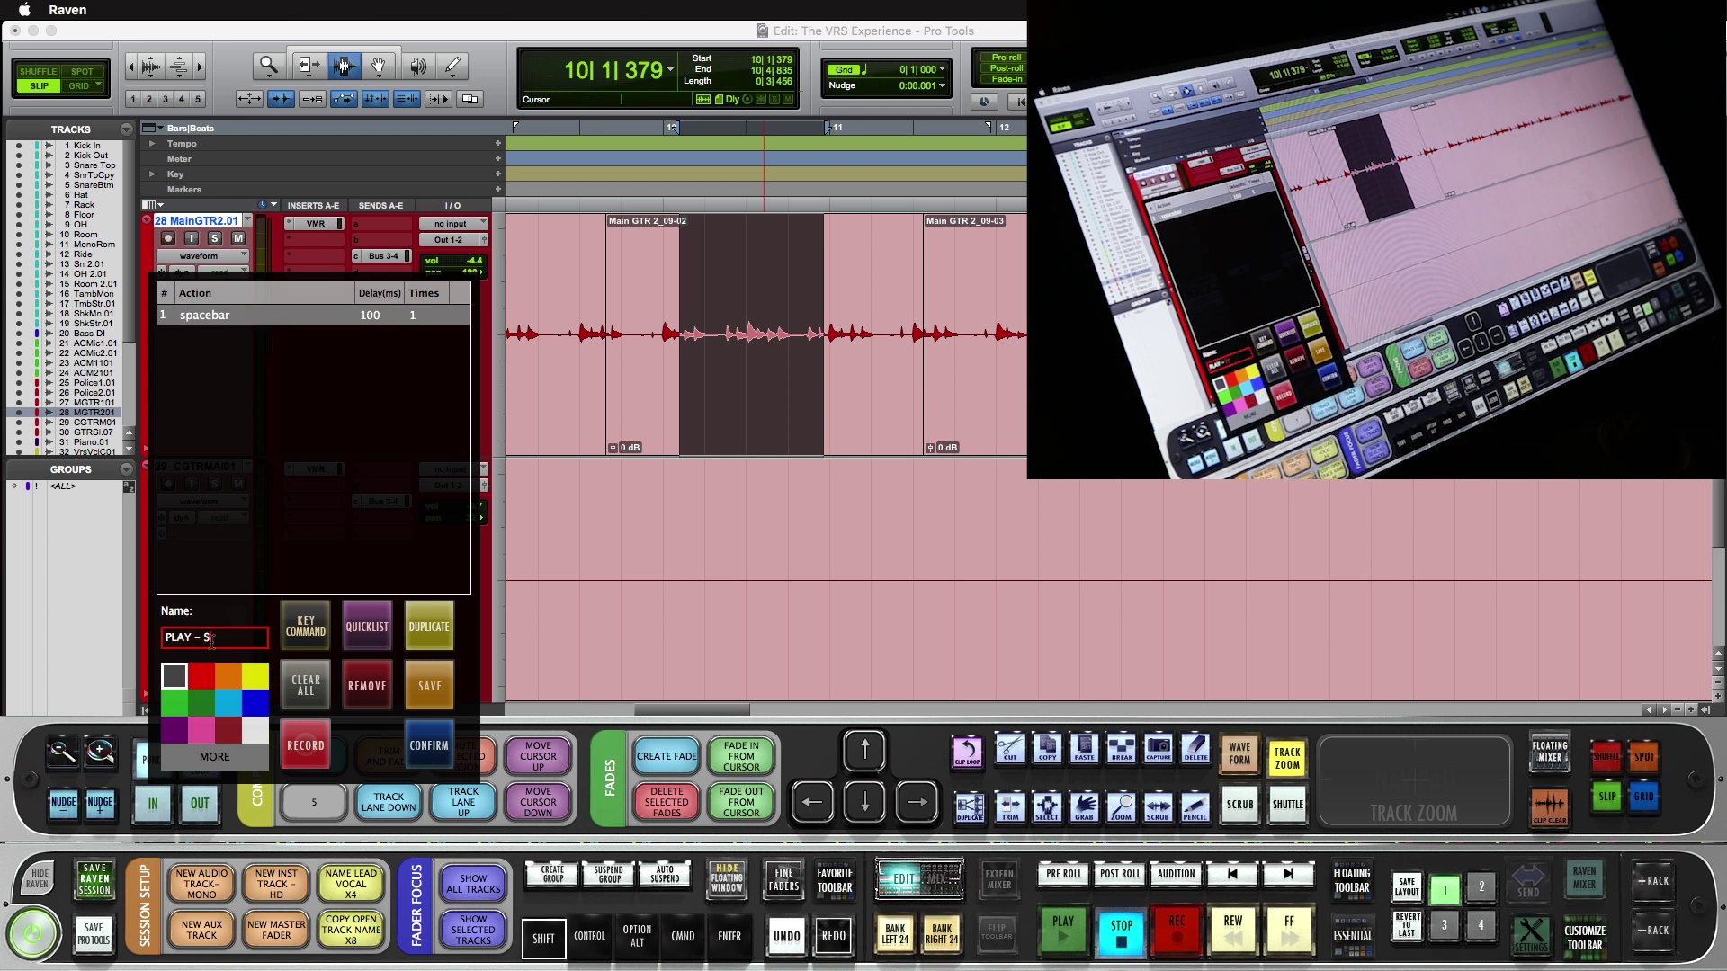
text(PLAY - STOP)
click(171, 705)
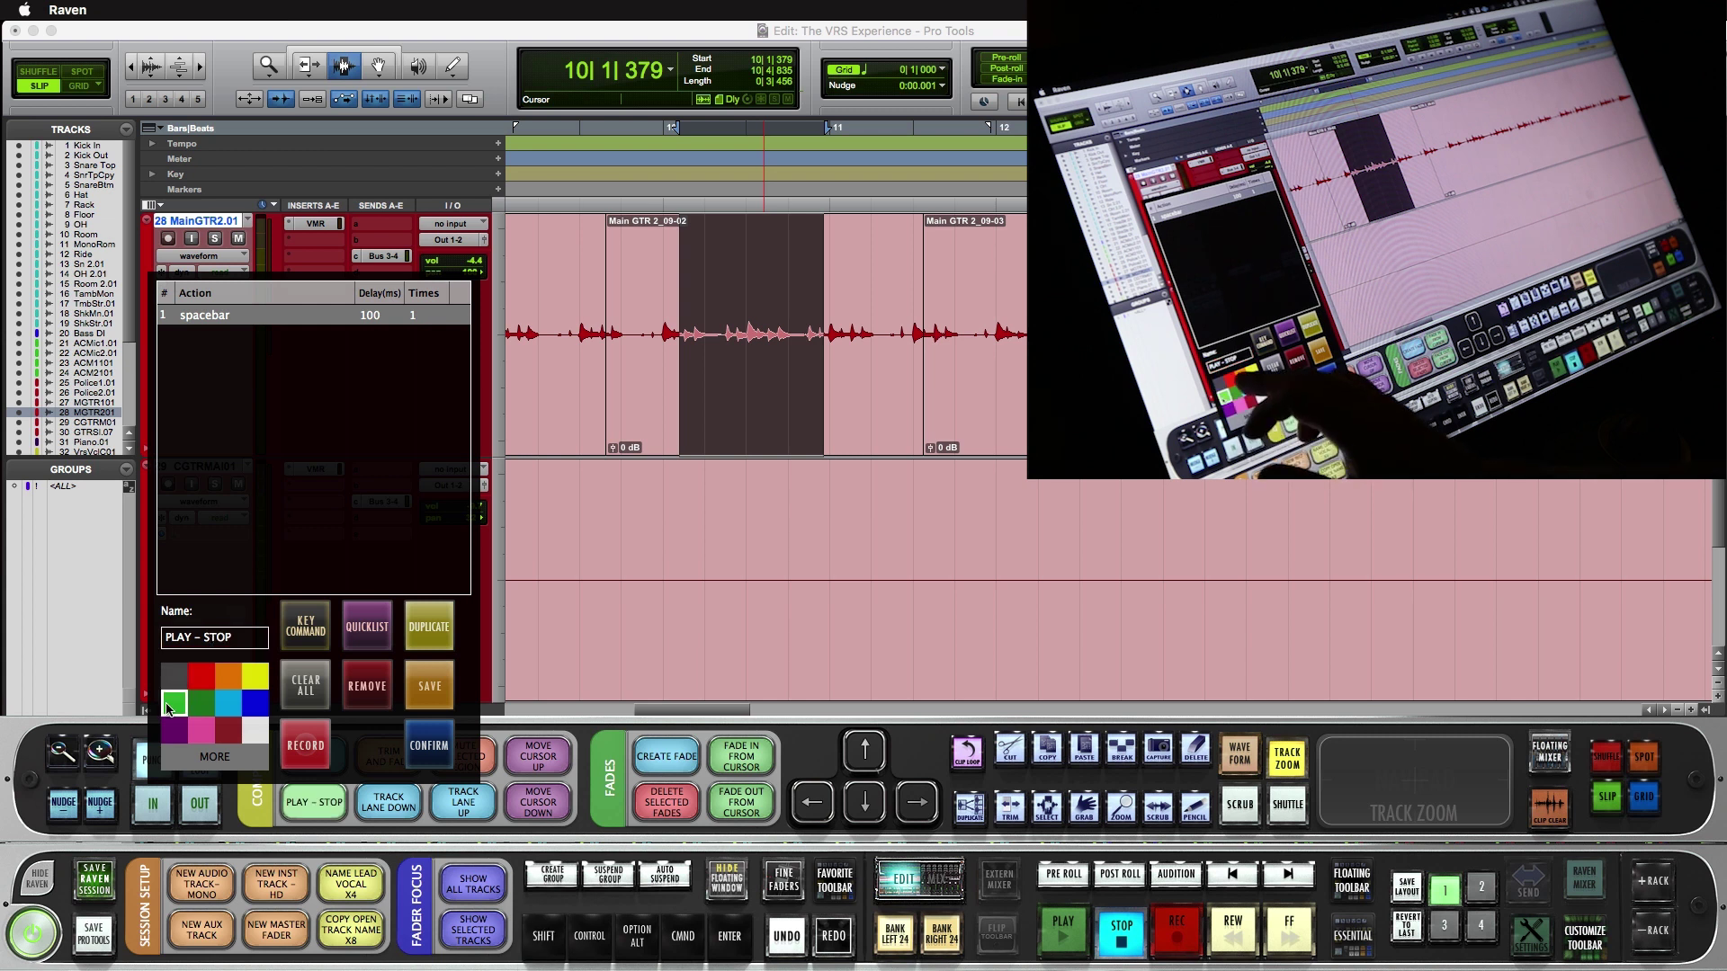
- Assign PLAY - STOP to the 2 Finger Tap gesture and test it by starting and stopping playback of the selection
click(368, 627)
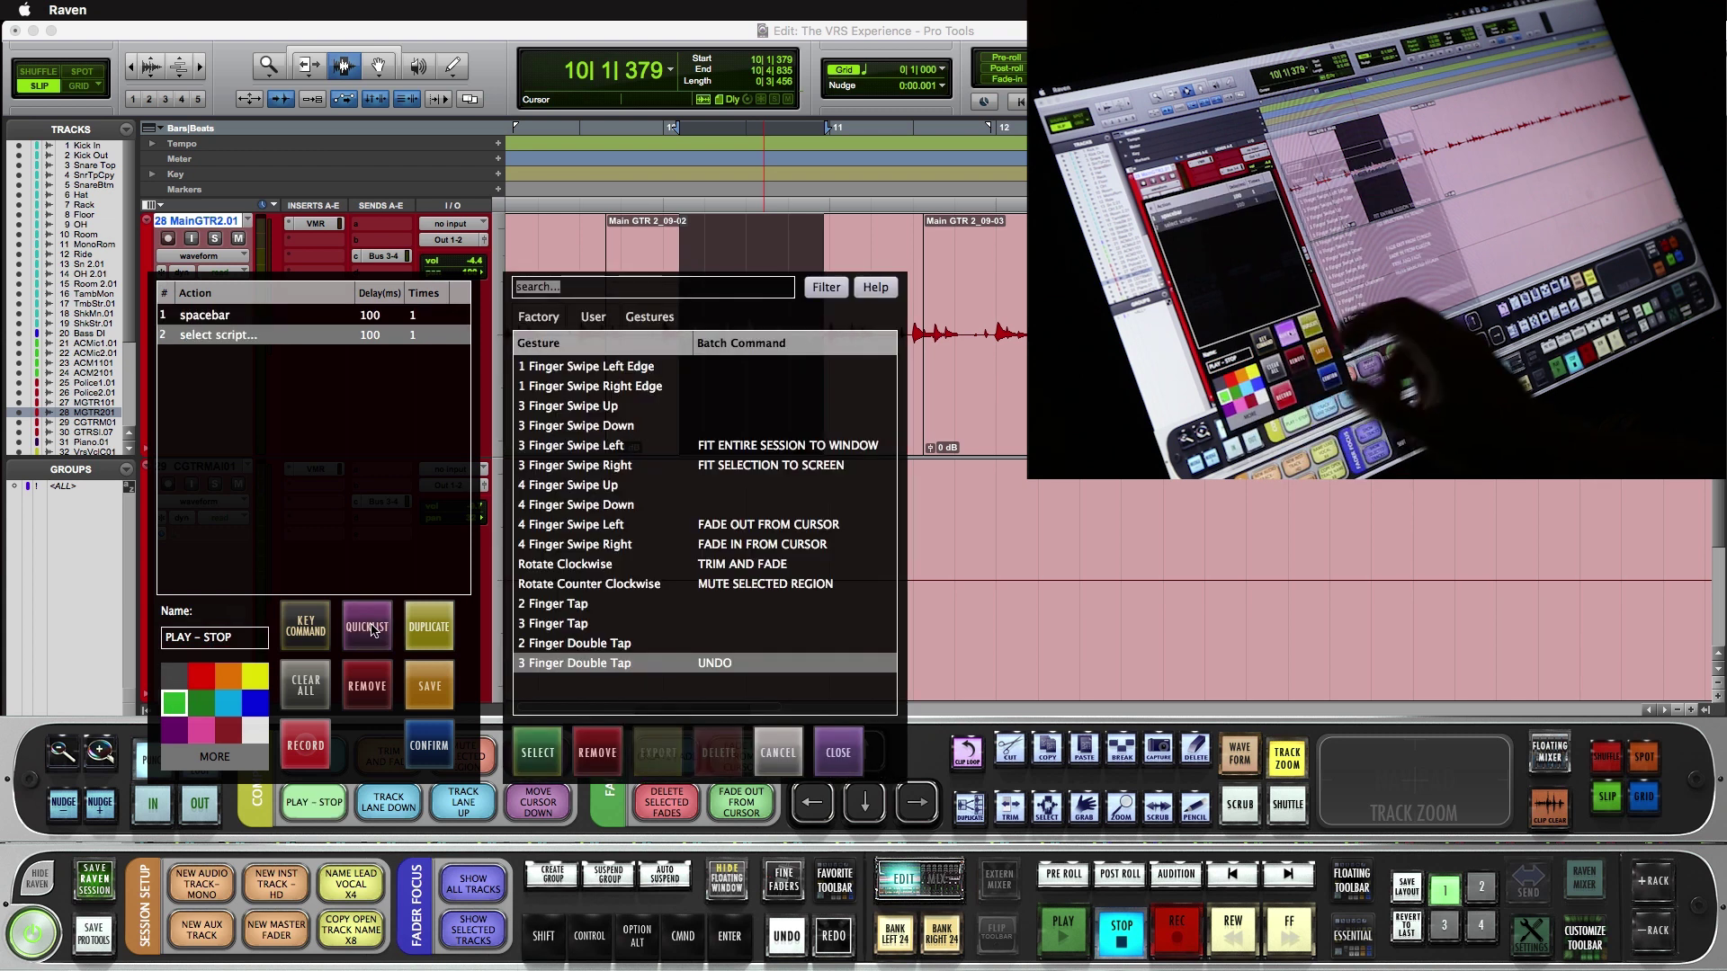
click(558, 603)
click(529, 757)
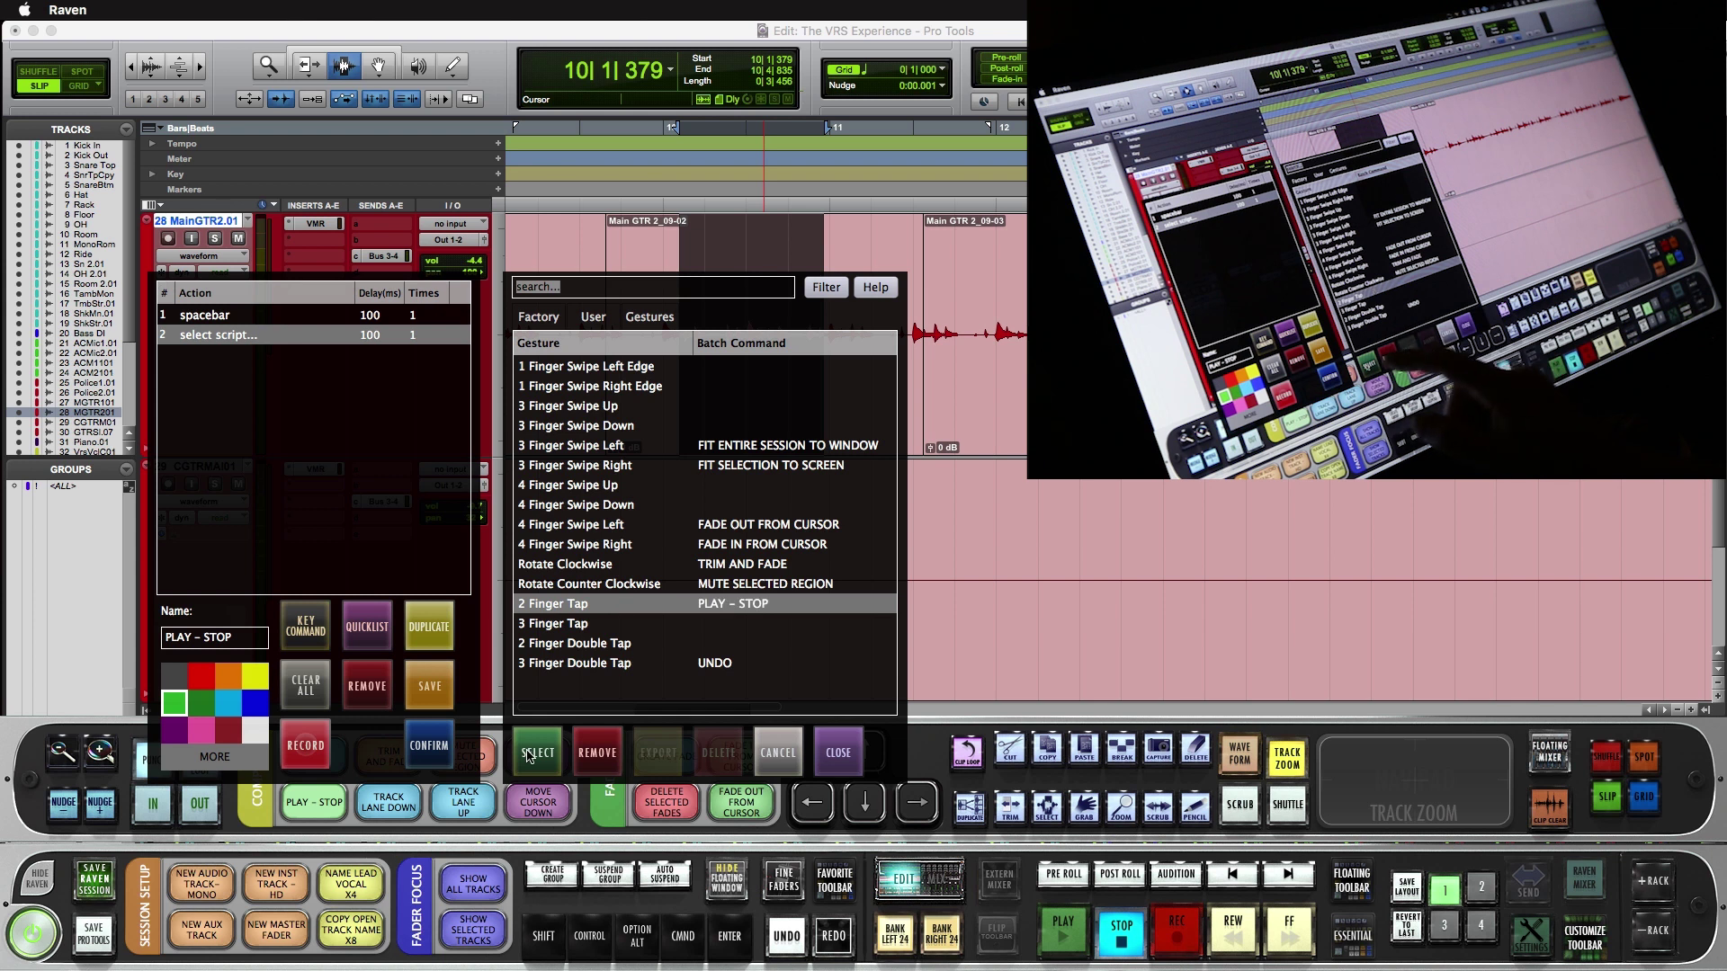
click(428, 742)
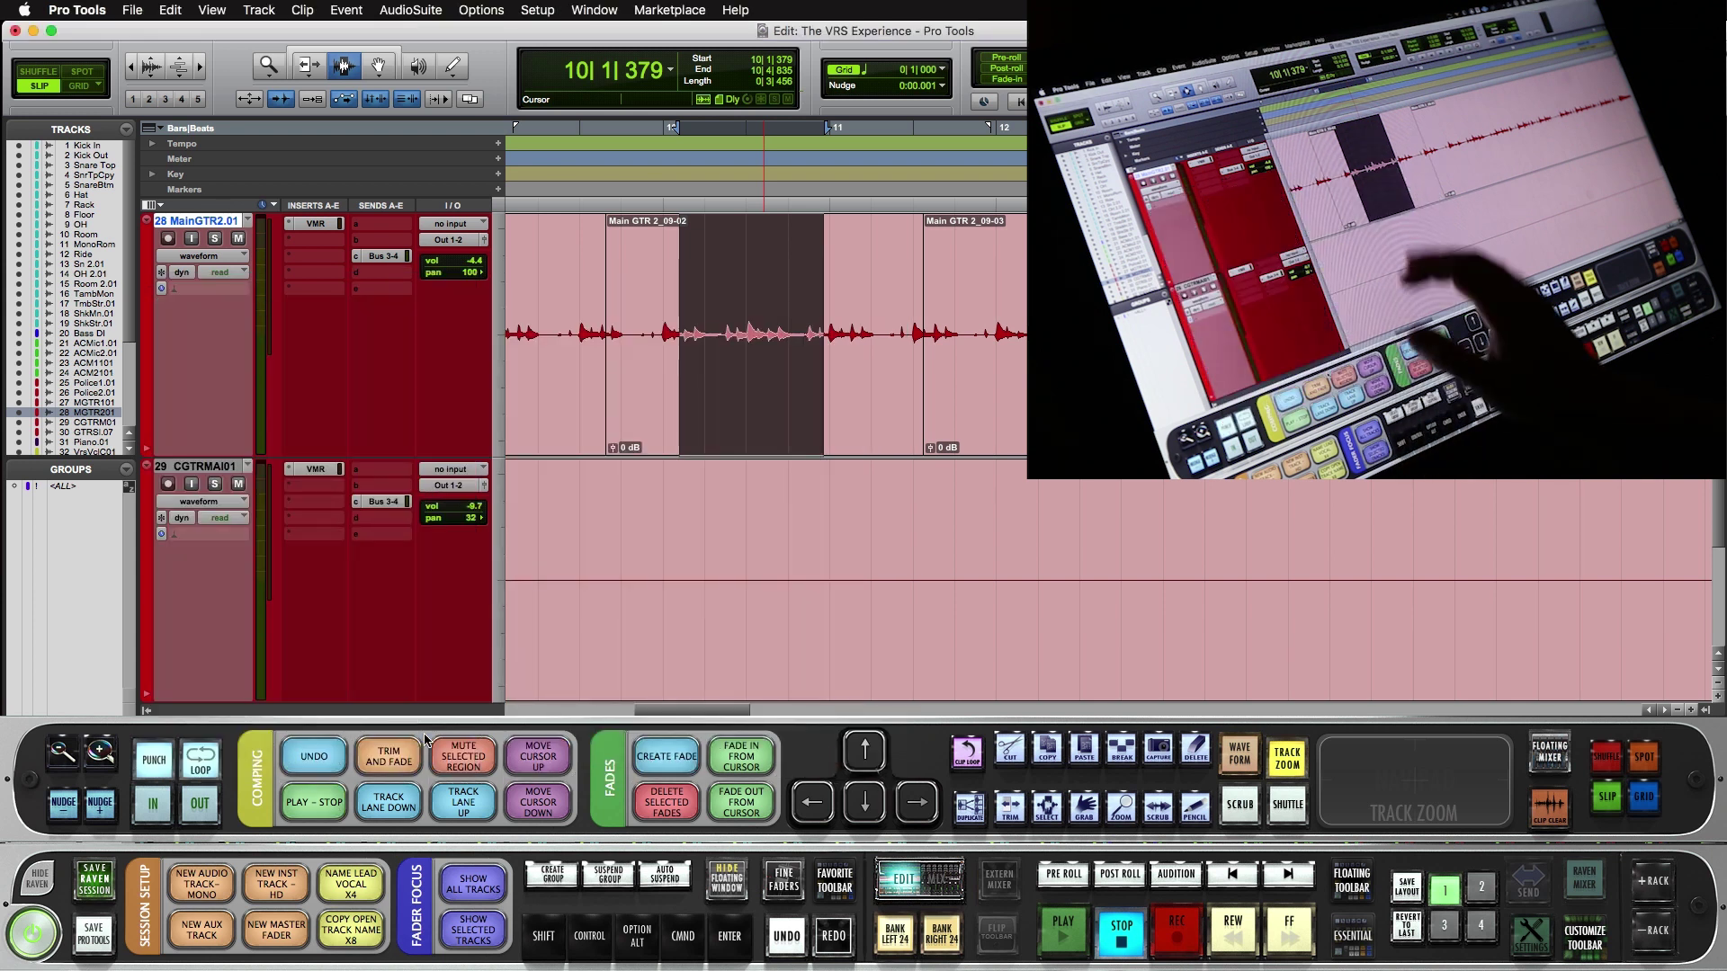
key(space)
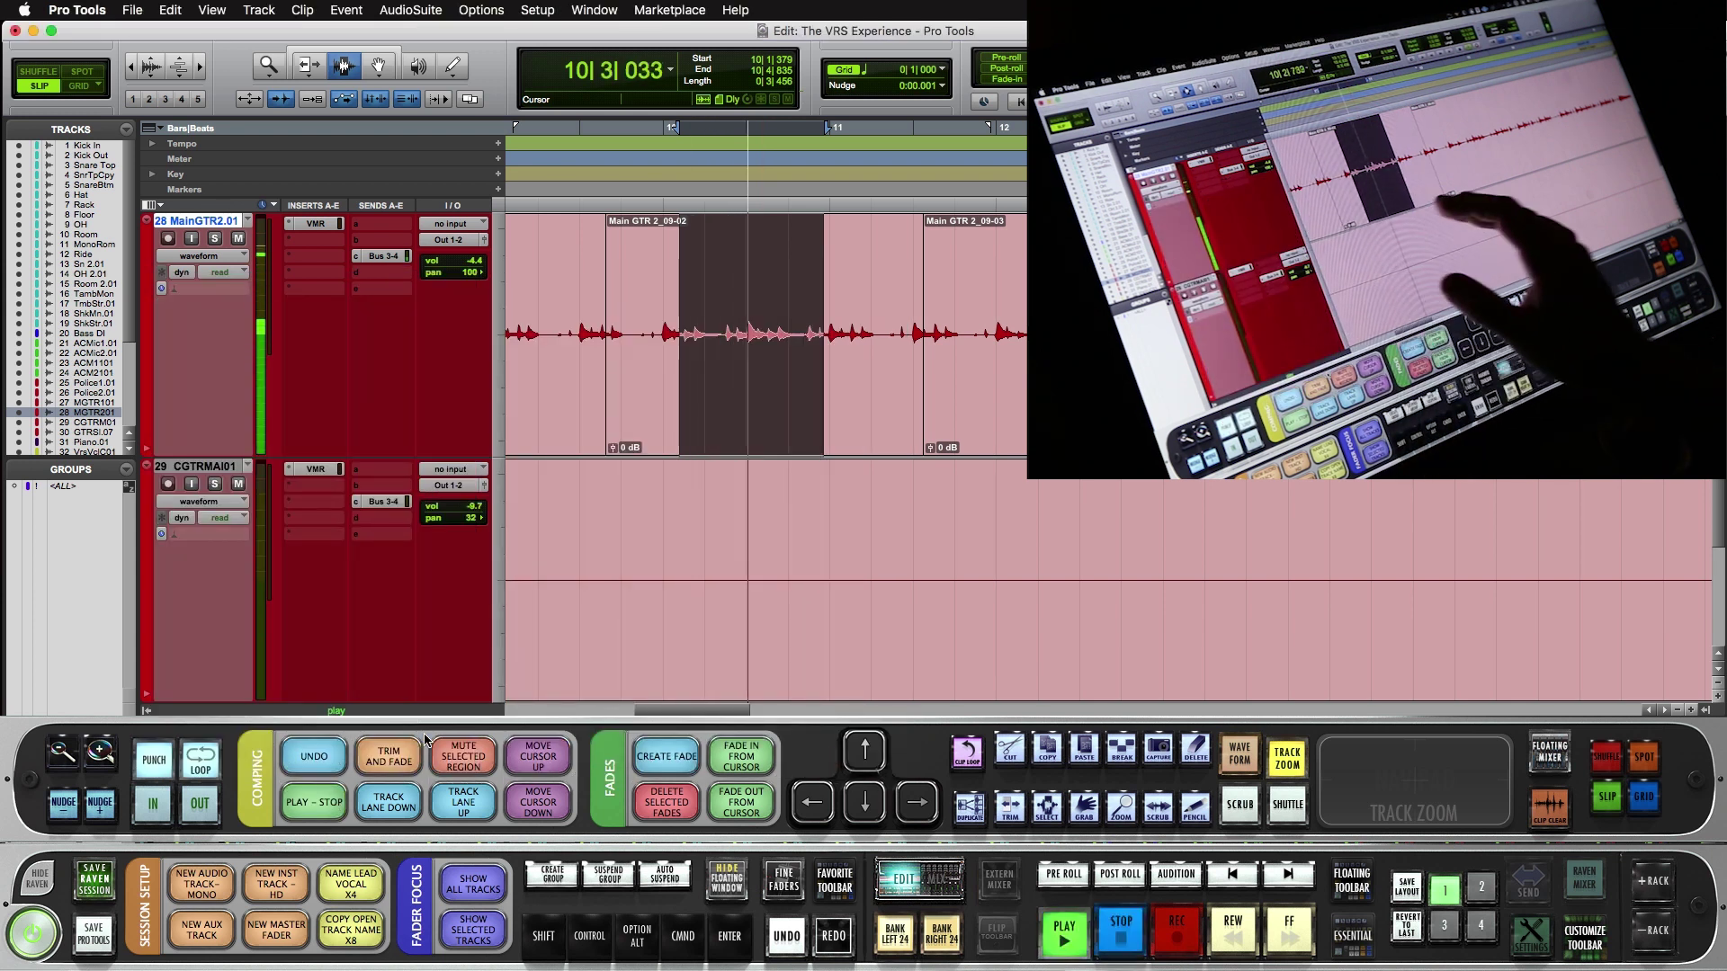
key(space)
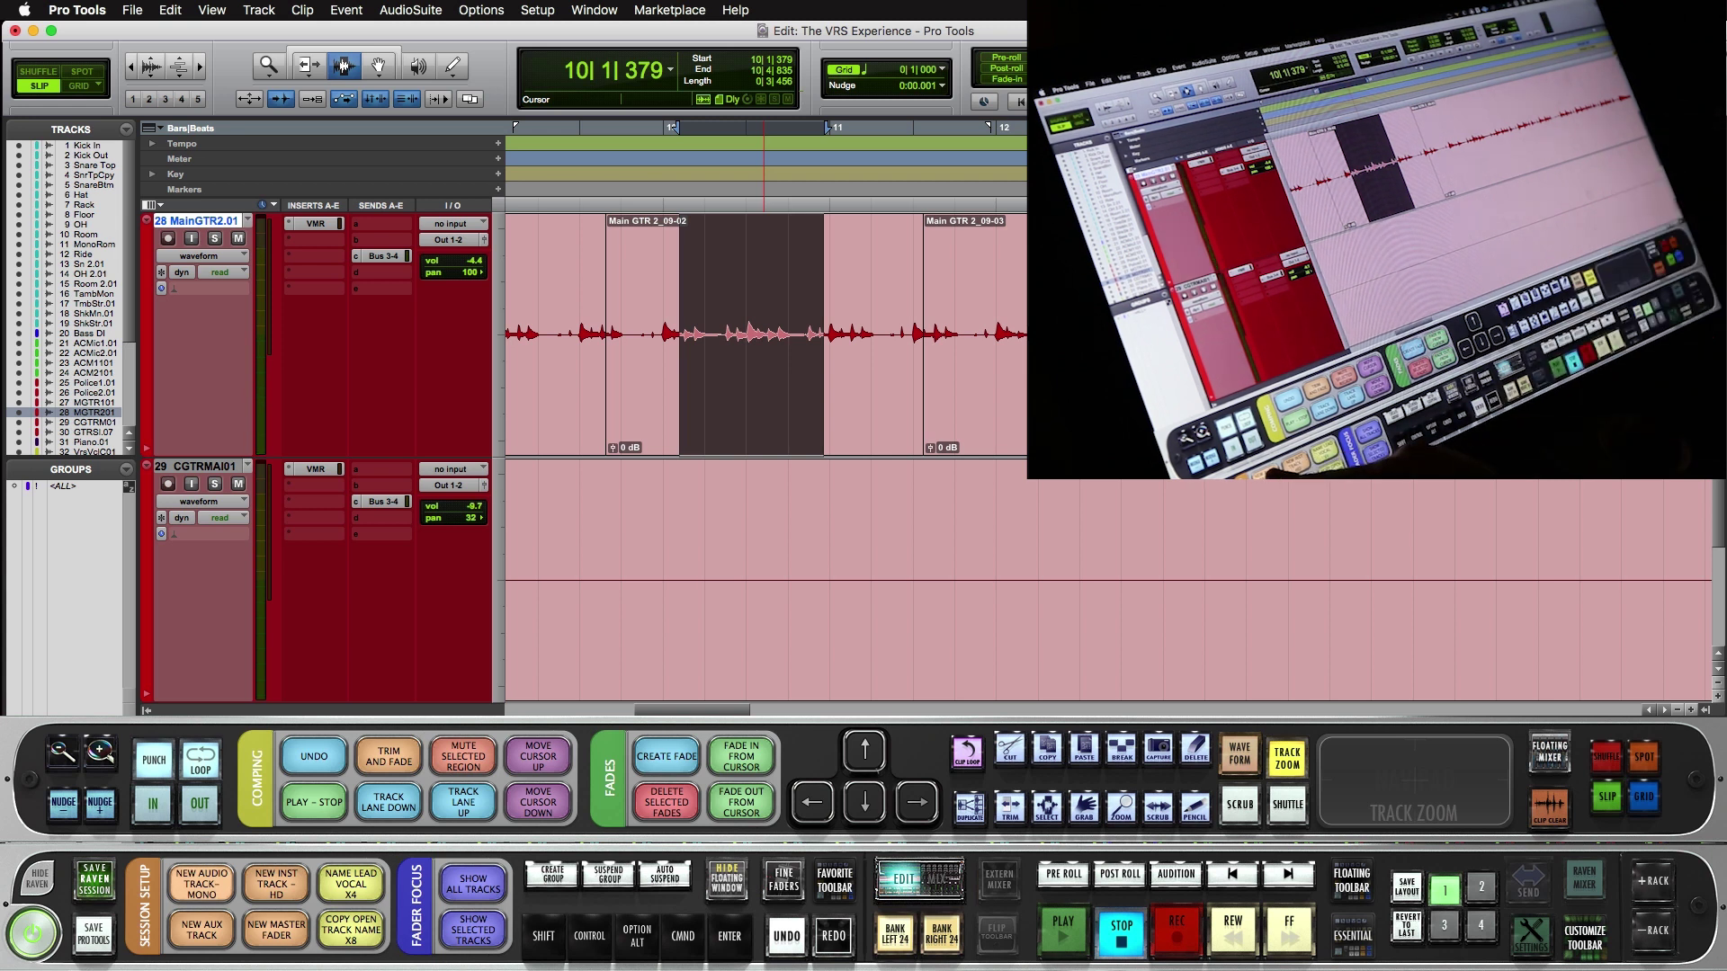
- Set the CREATE NEW AUDIO TRACK action of the NEW AUDIO TRACK-MONO batch command to run 4 times
click(201, 884)
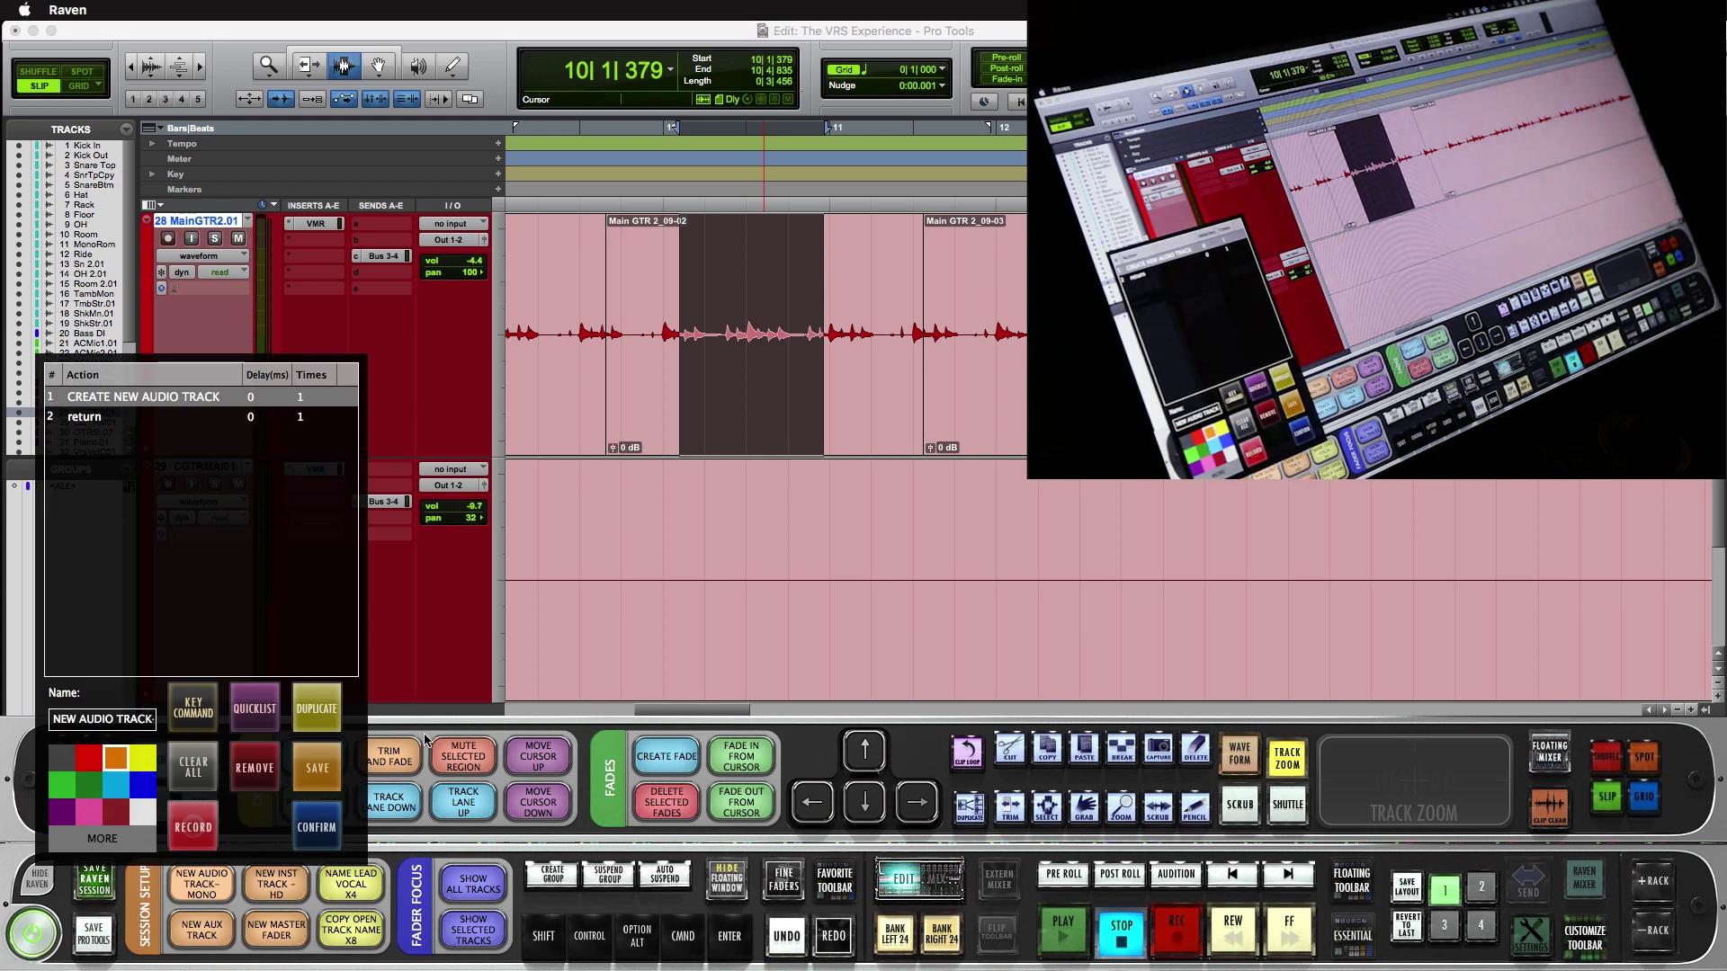
click(317, 398)
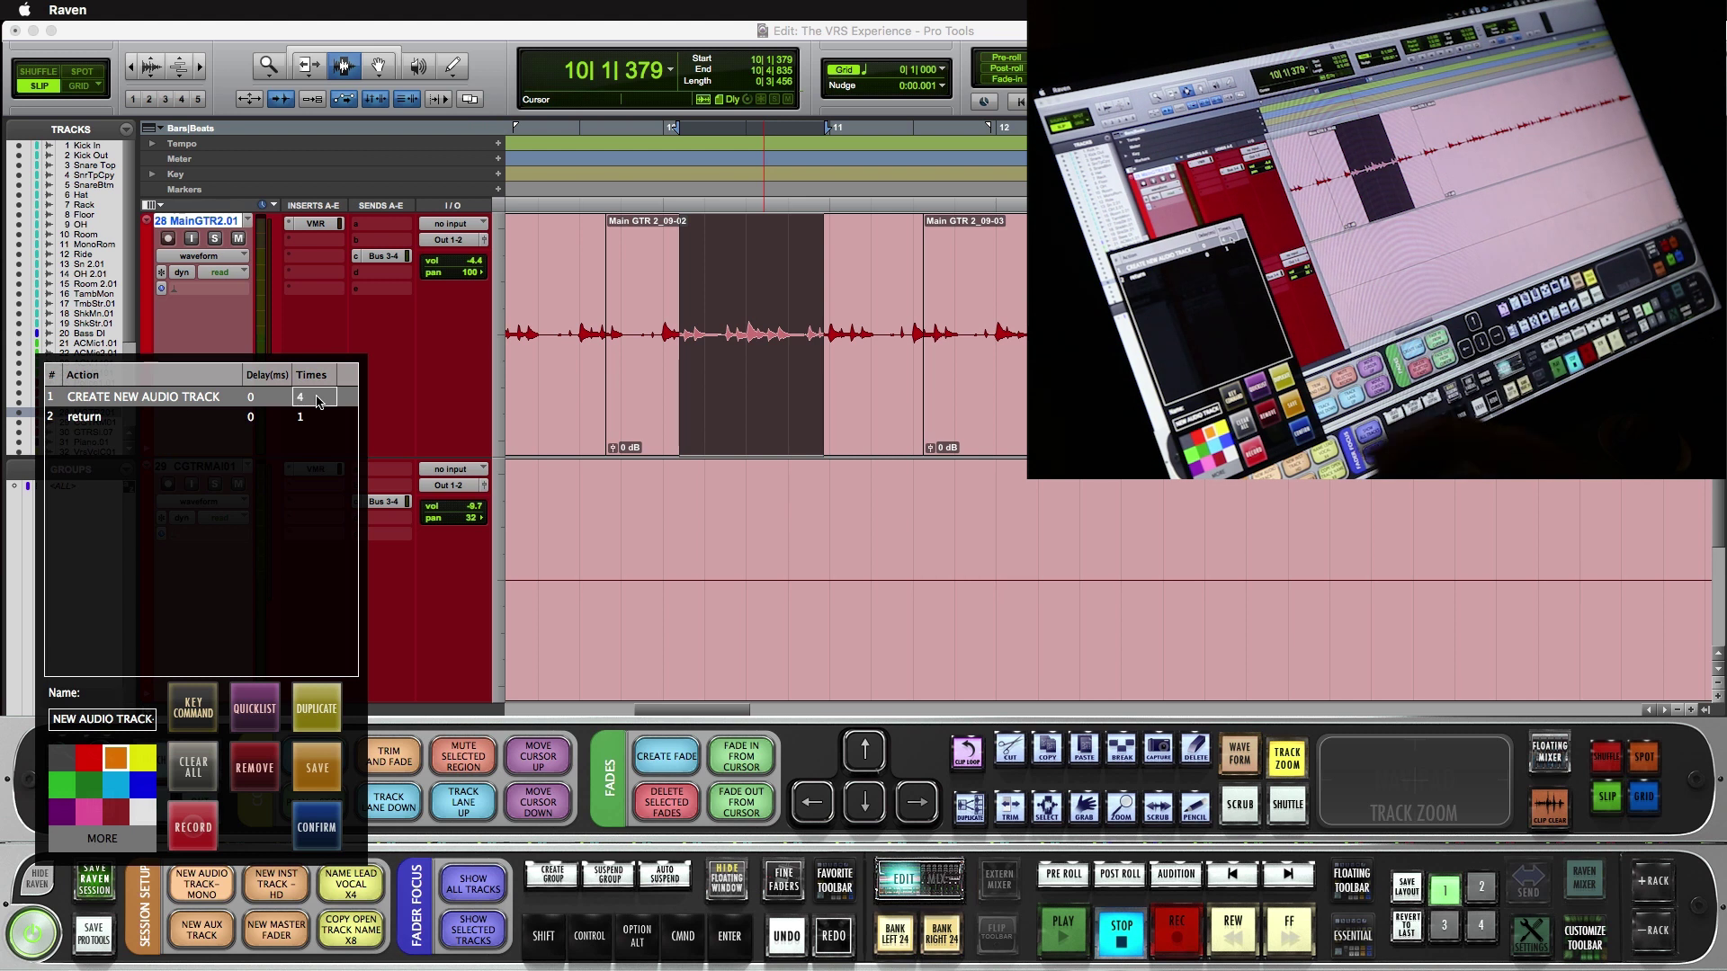
text(4)
- Assign NEW AUDIO TRACK-MONO to the 4 Finger Swipe Down gesture and create four new audio tracks with it
click(254, 708)
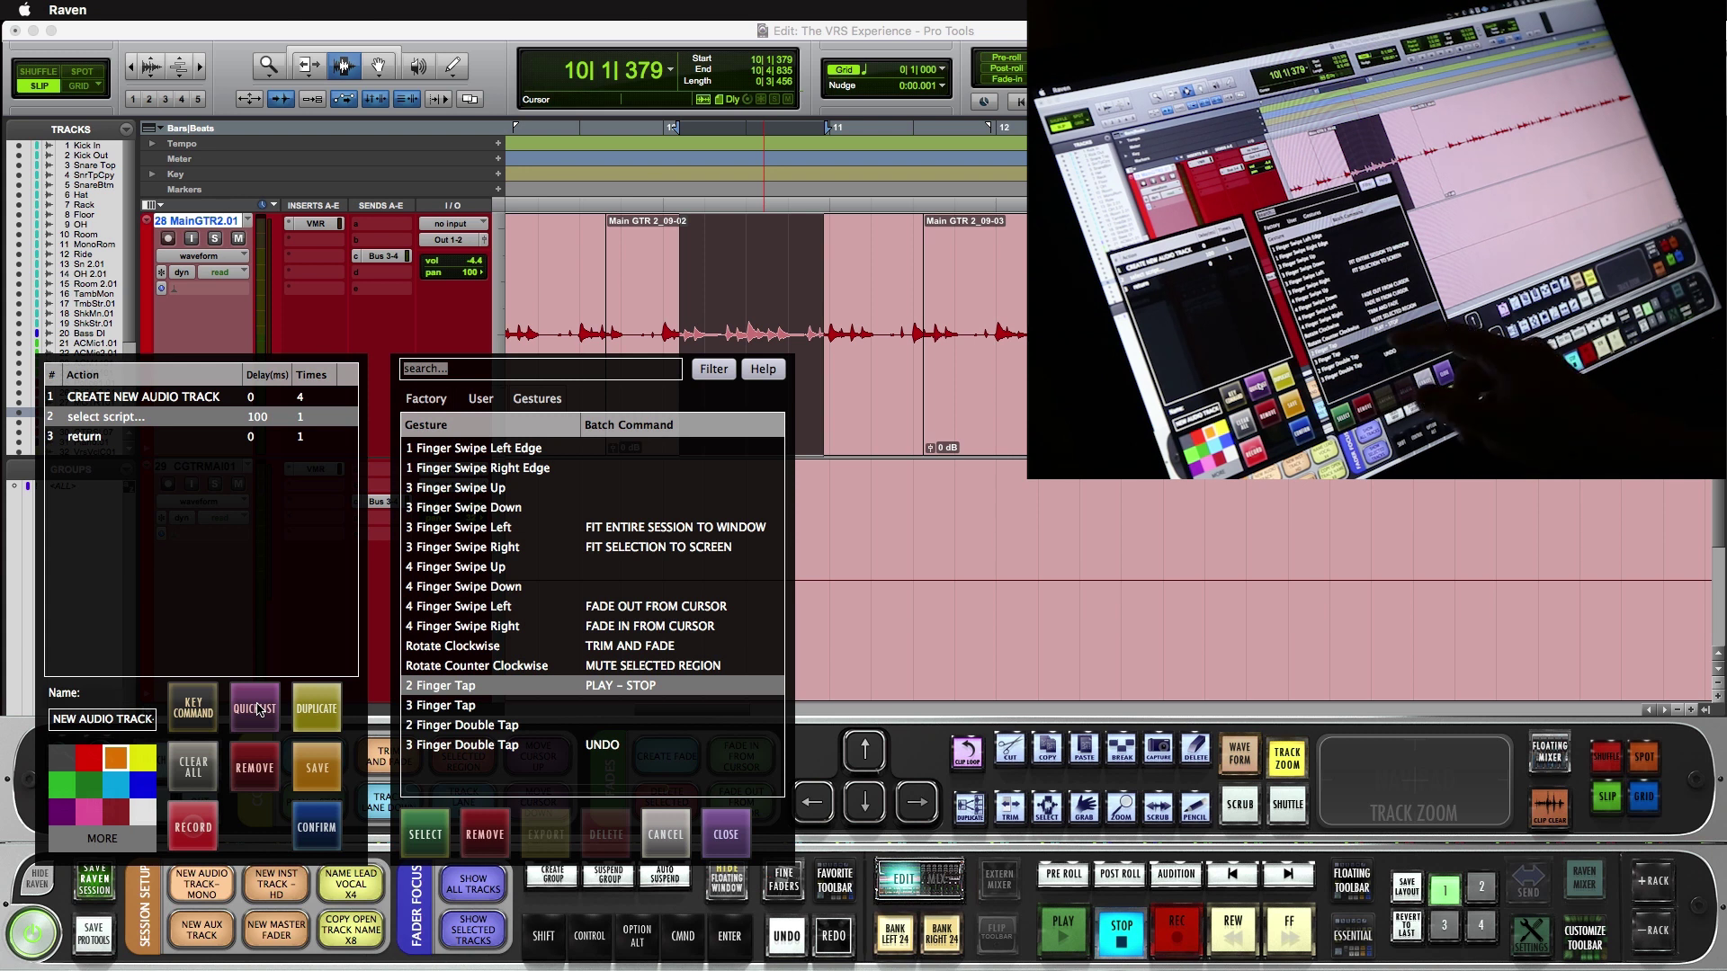
click(531, 590)
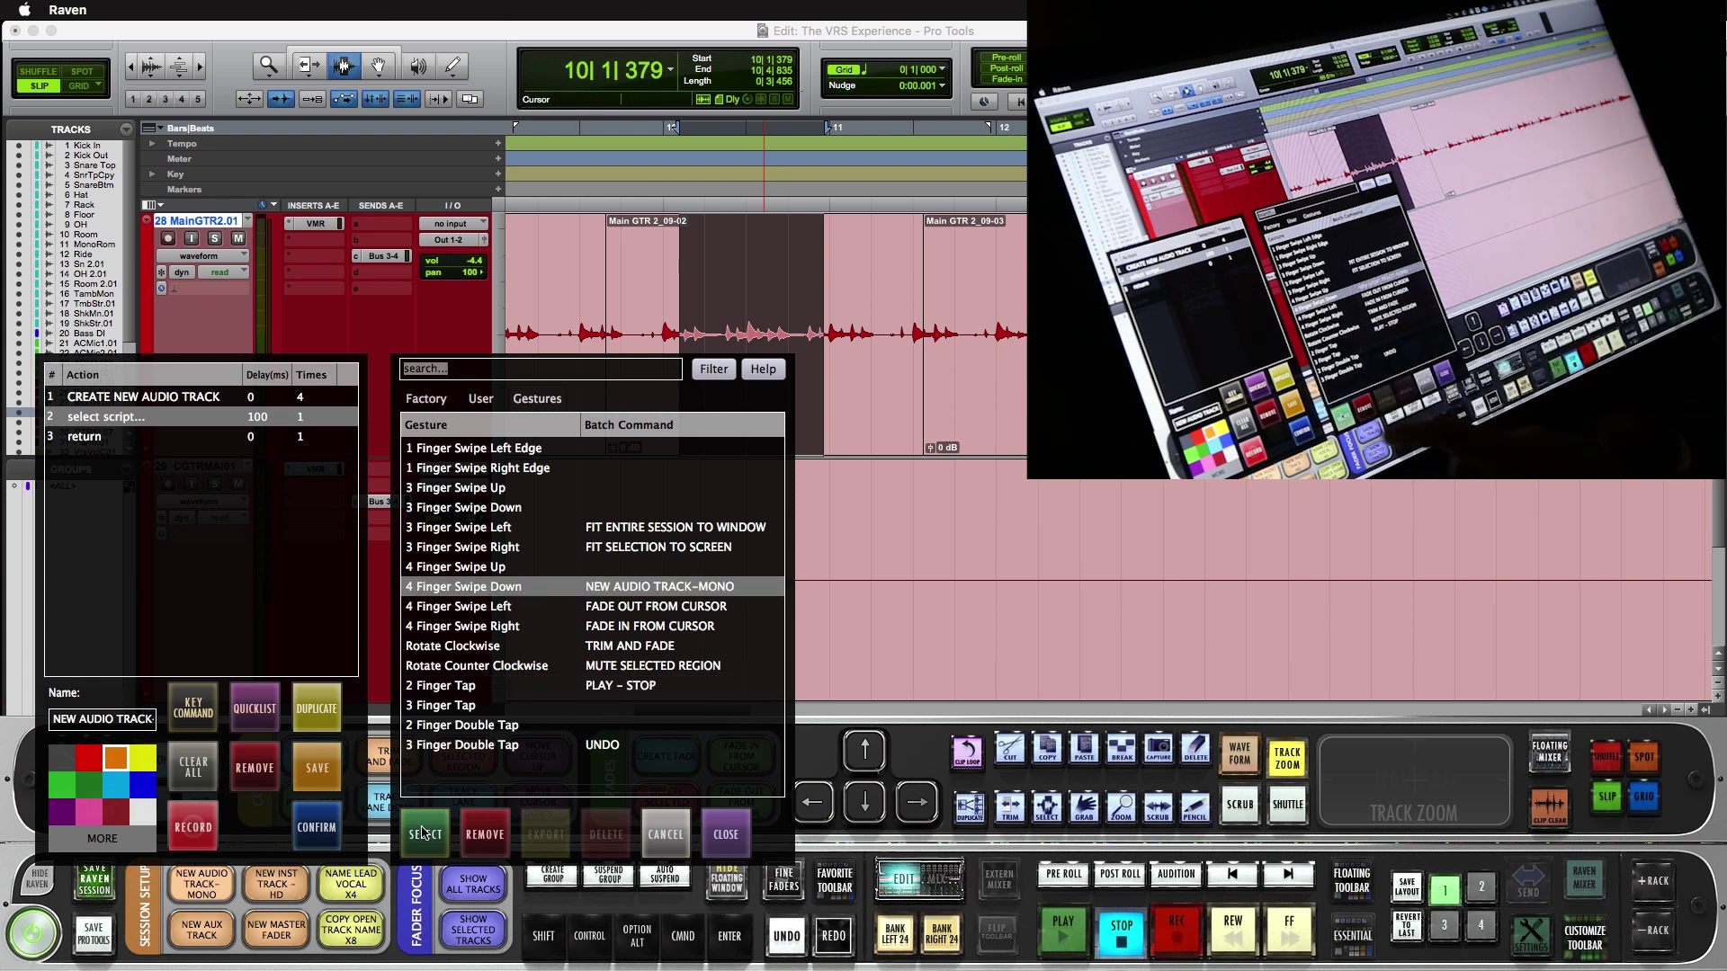
click(727, 834)
click(324, 818)
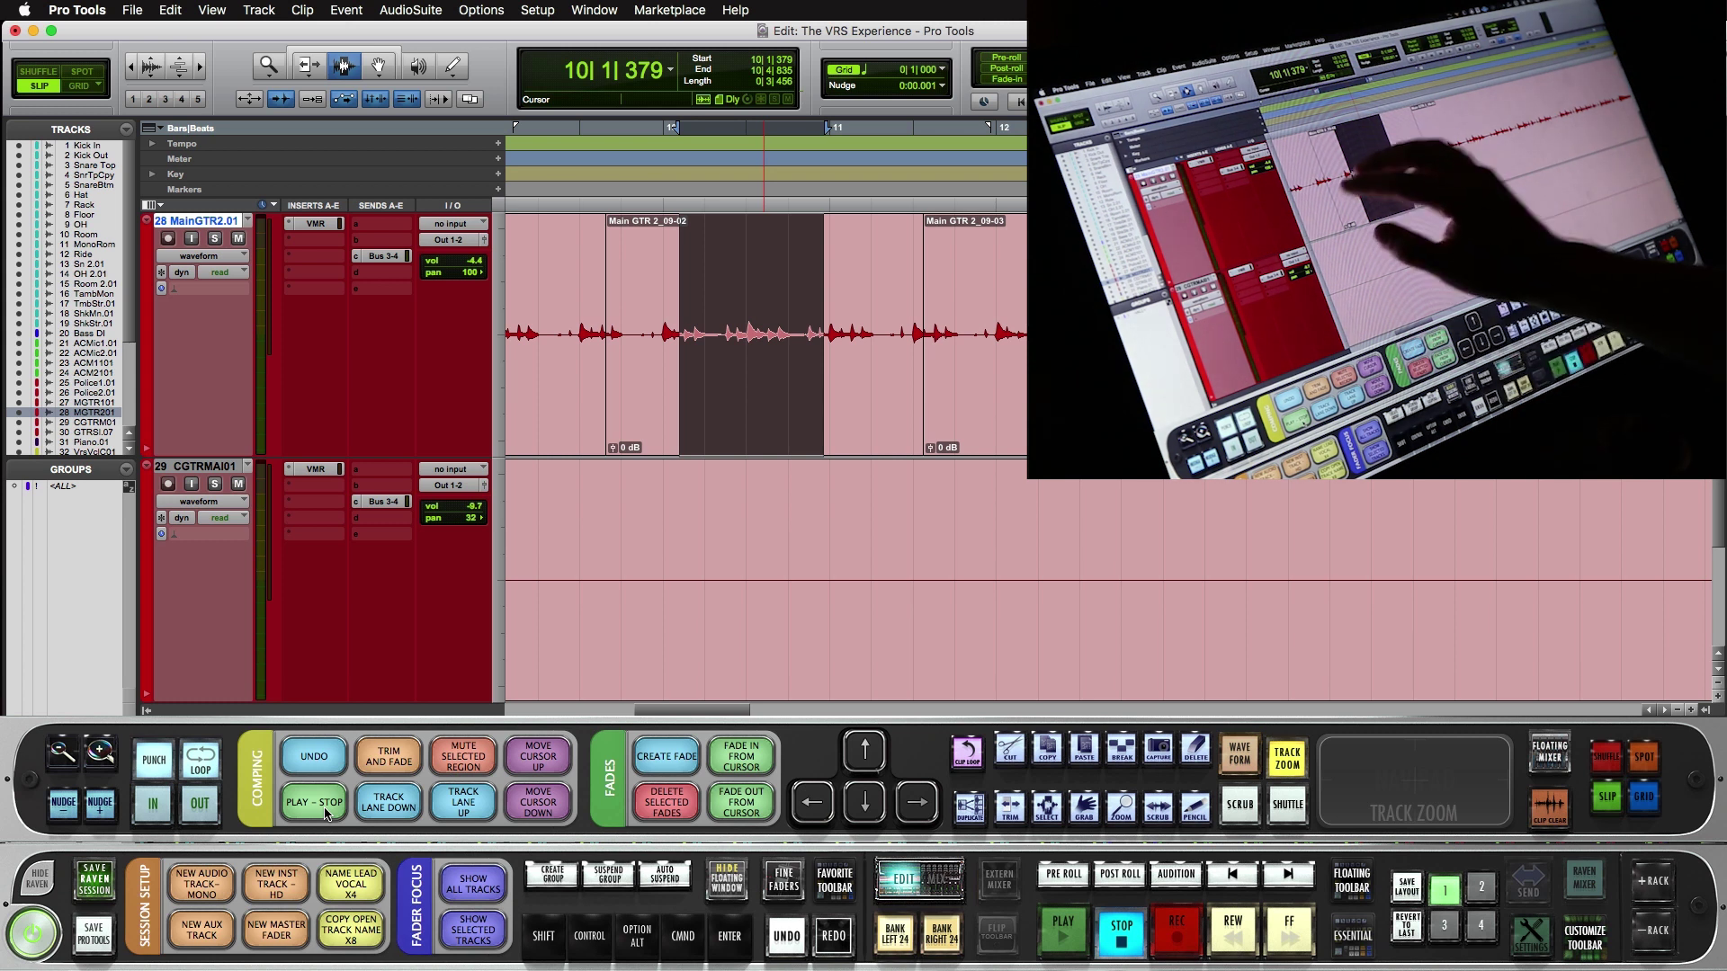
key(shift+super+n)
key(Escape)
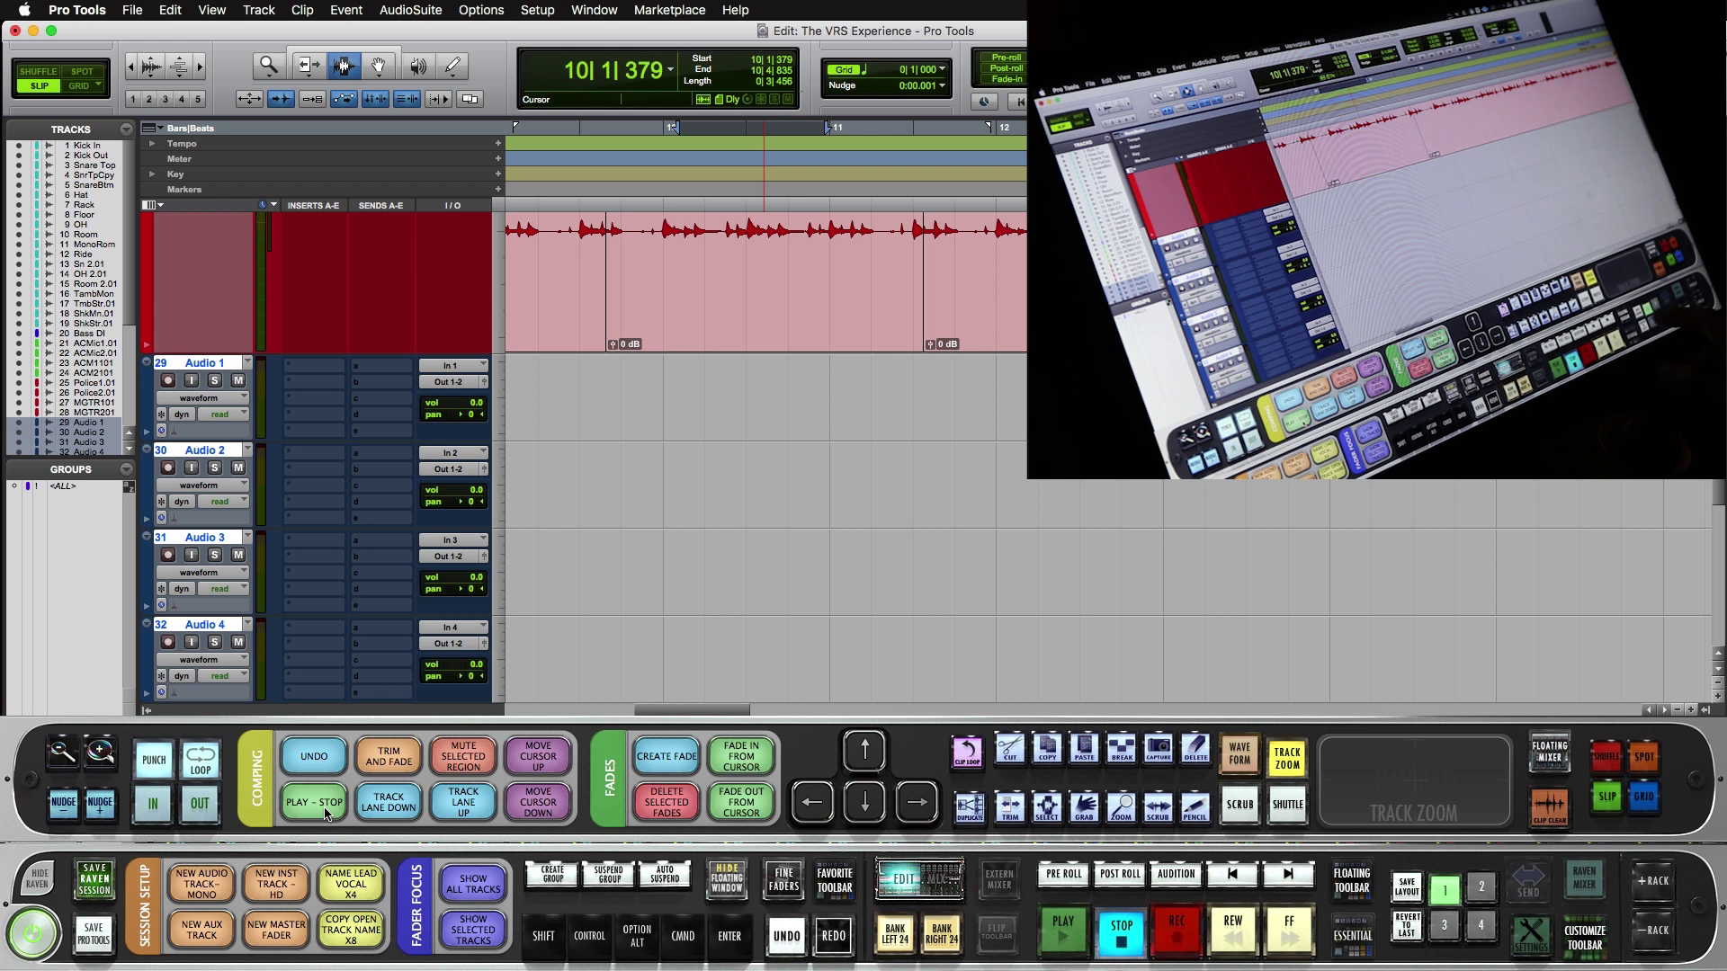
- Show the floating toolbar, open the settings of its RECORDING TOOLS command group and confirm them
click(1351, 935)
click(1351, 879)
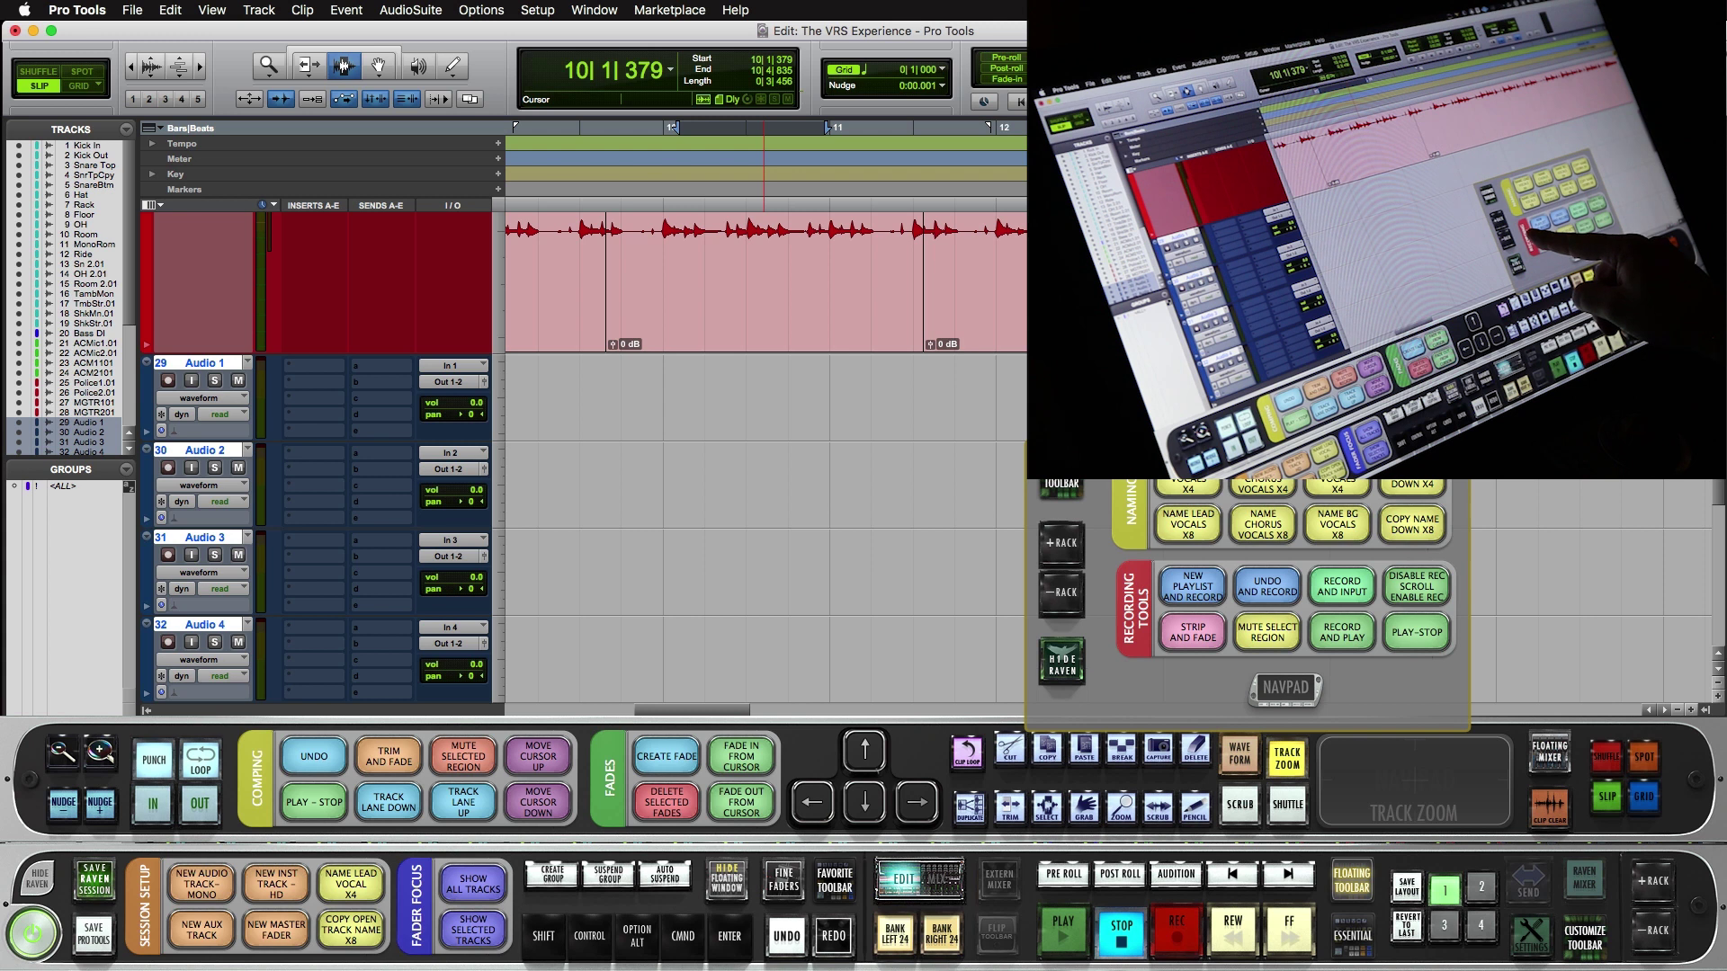
click(1135, 610)
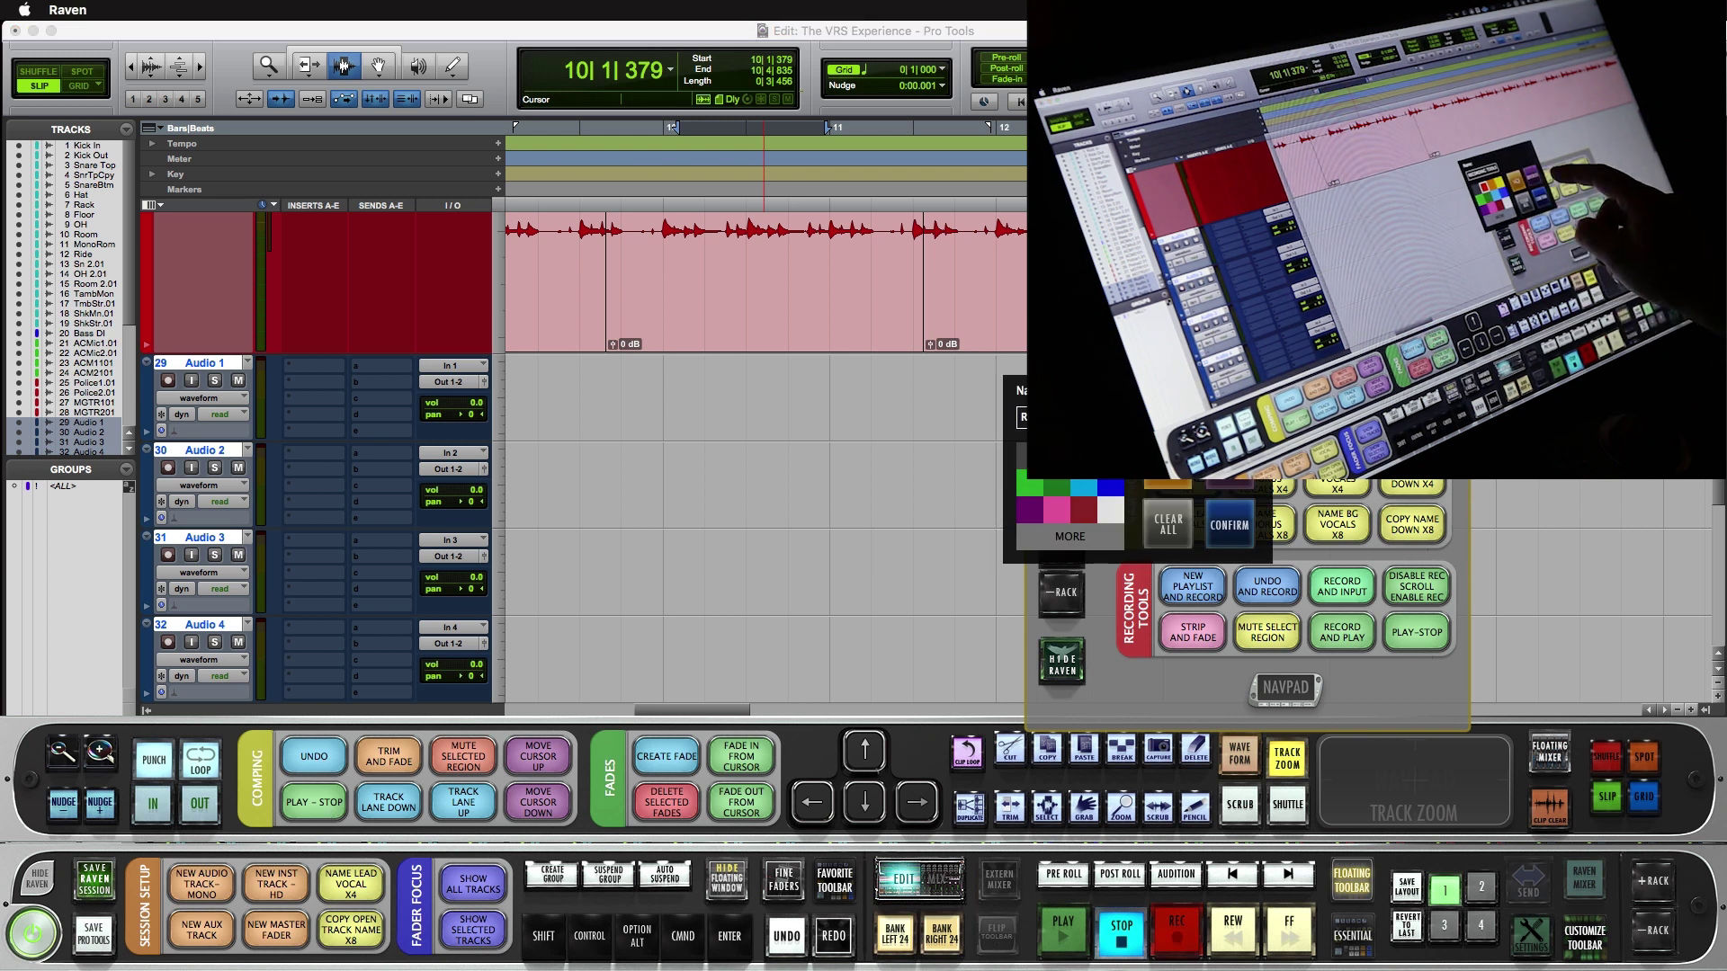
click(1229, 525)
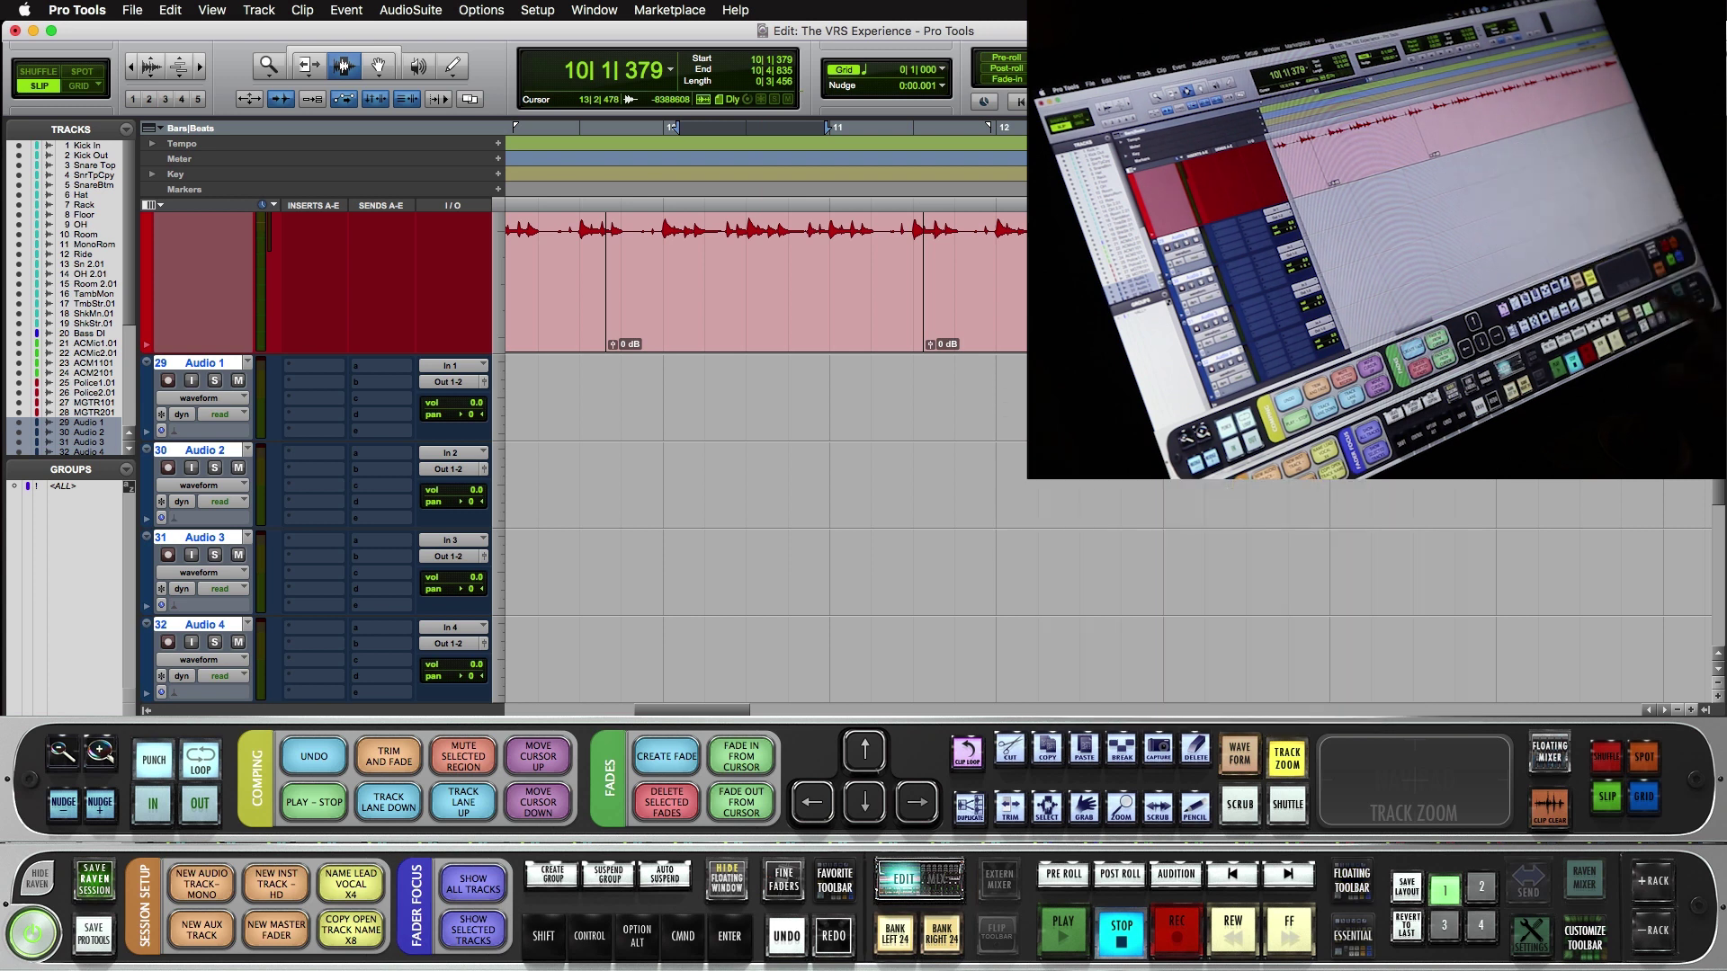
- Recall saved layout 2 and replace its AUDIOSUITE command group with the RECORDING TOOLS group from the user presets
click(1481, 887)
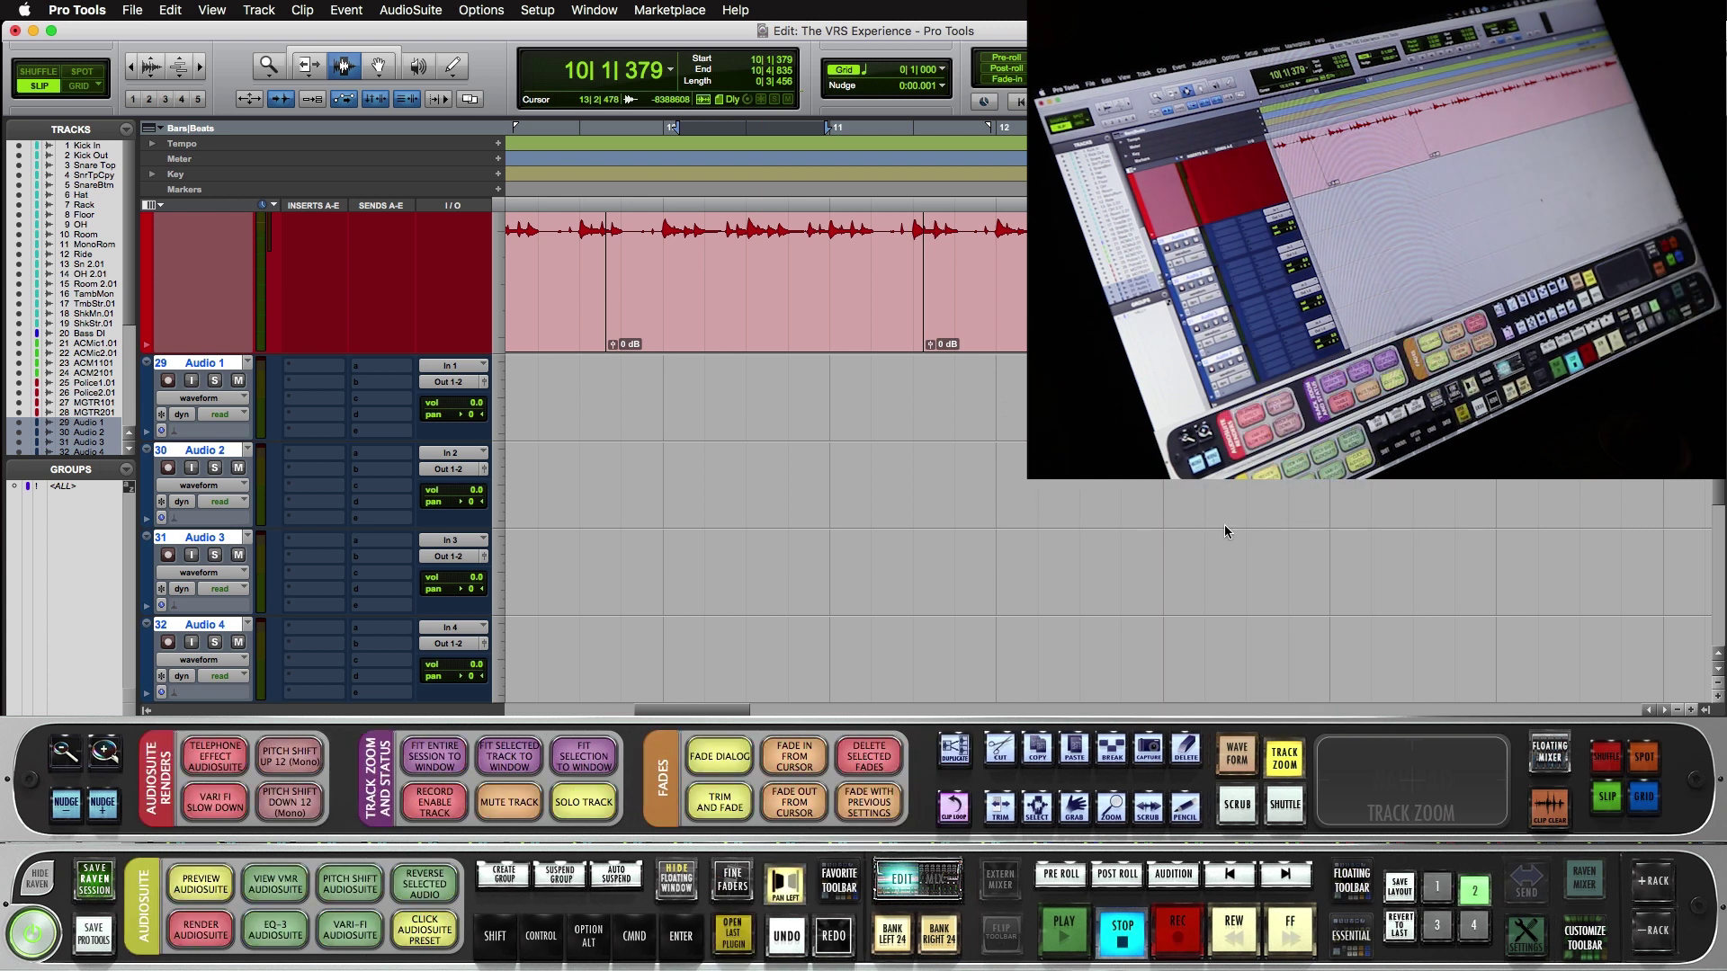
click(143, 905)
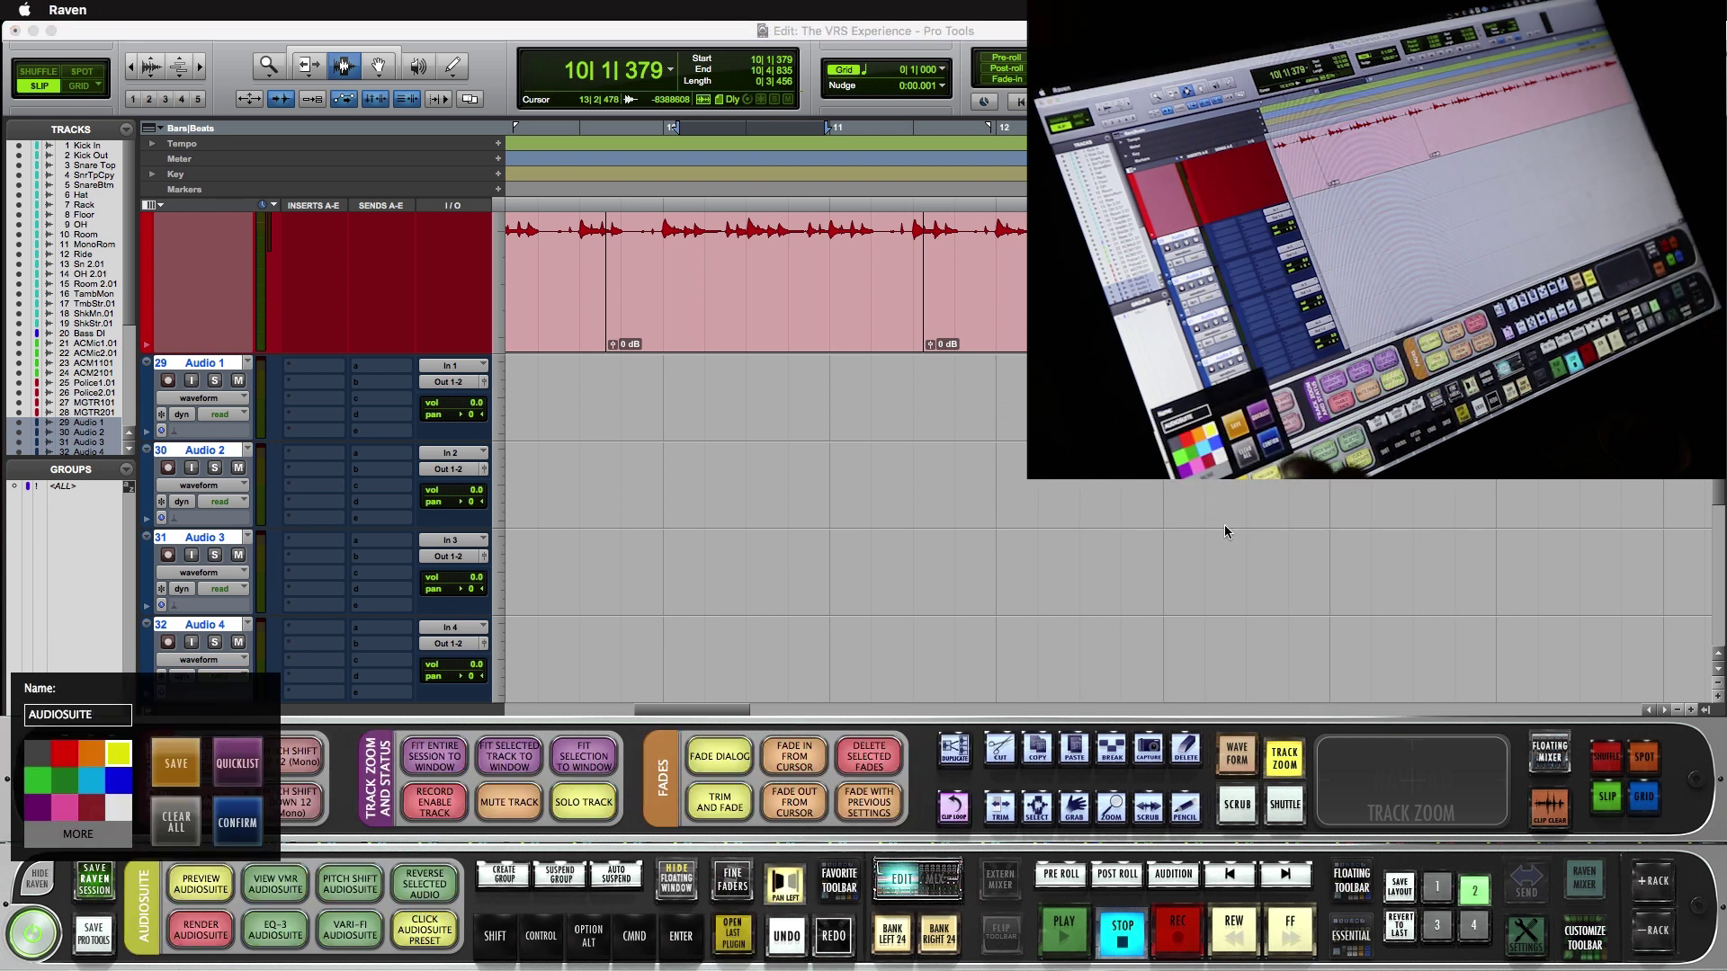
click(235, 760)
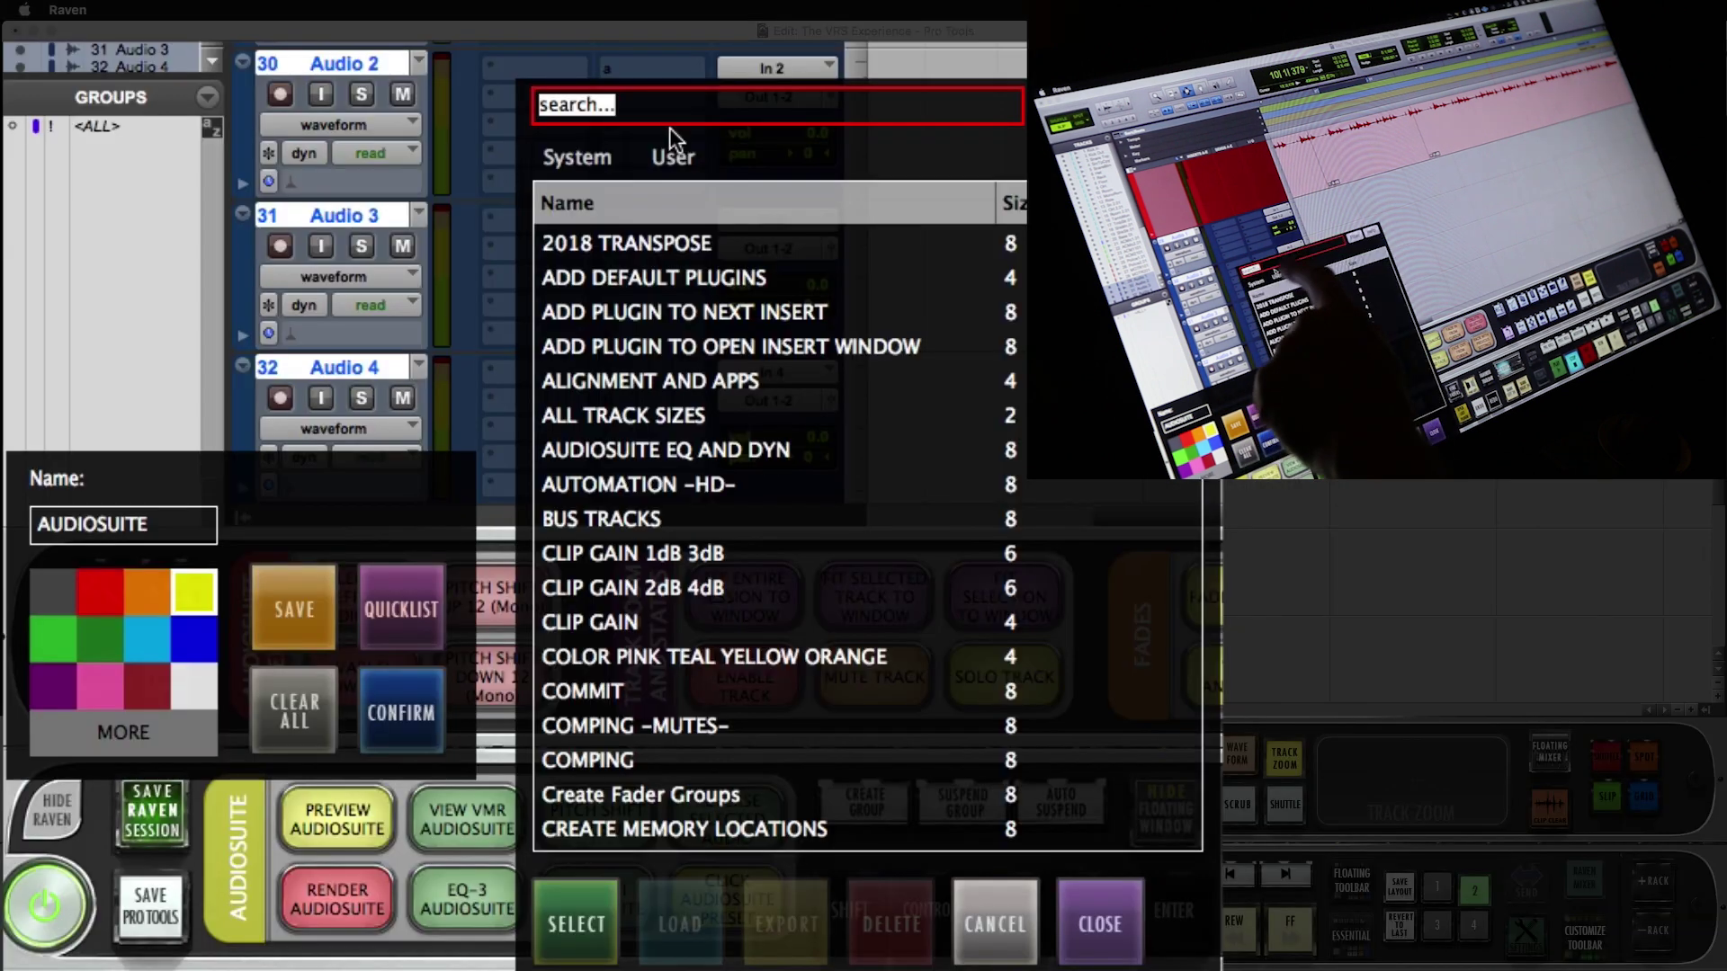
click(394, 504)
click(349, 550)
click(563, 906)
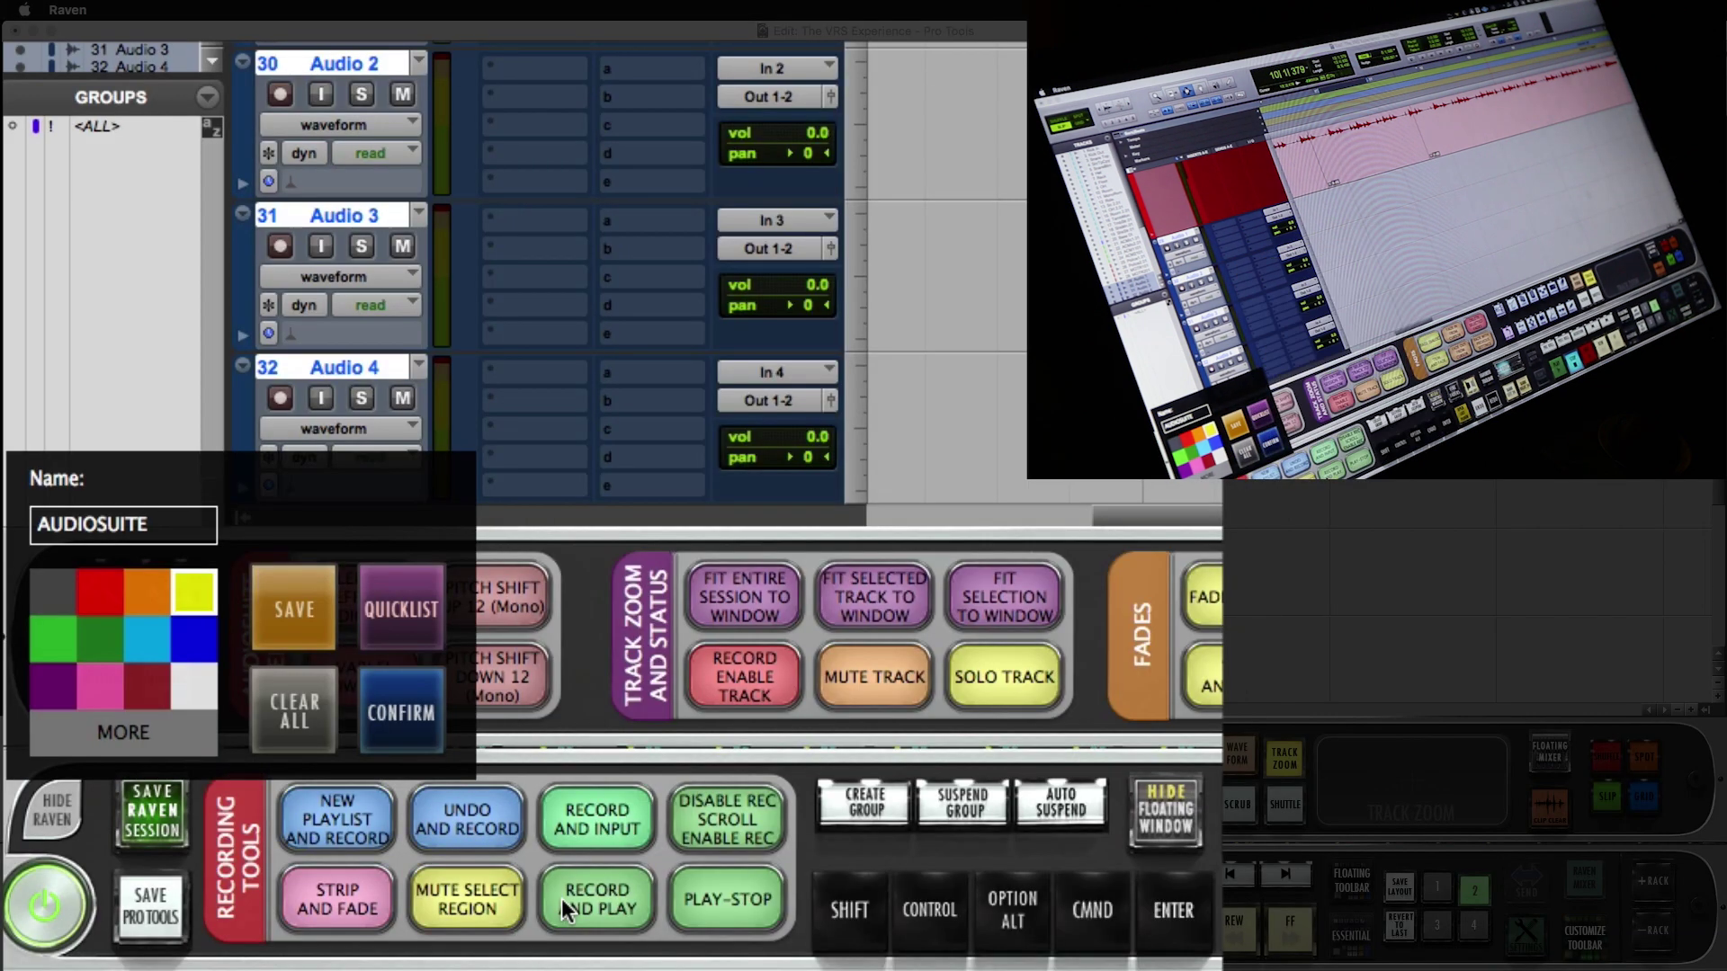
click(397, 706)
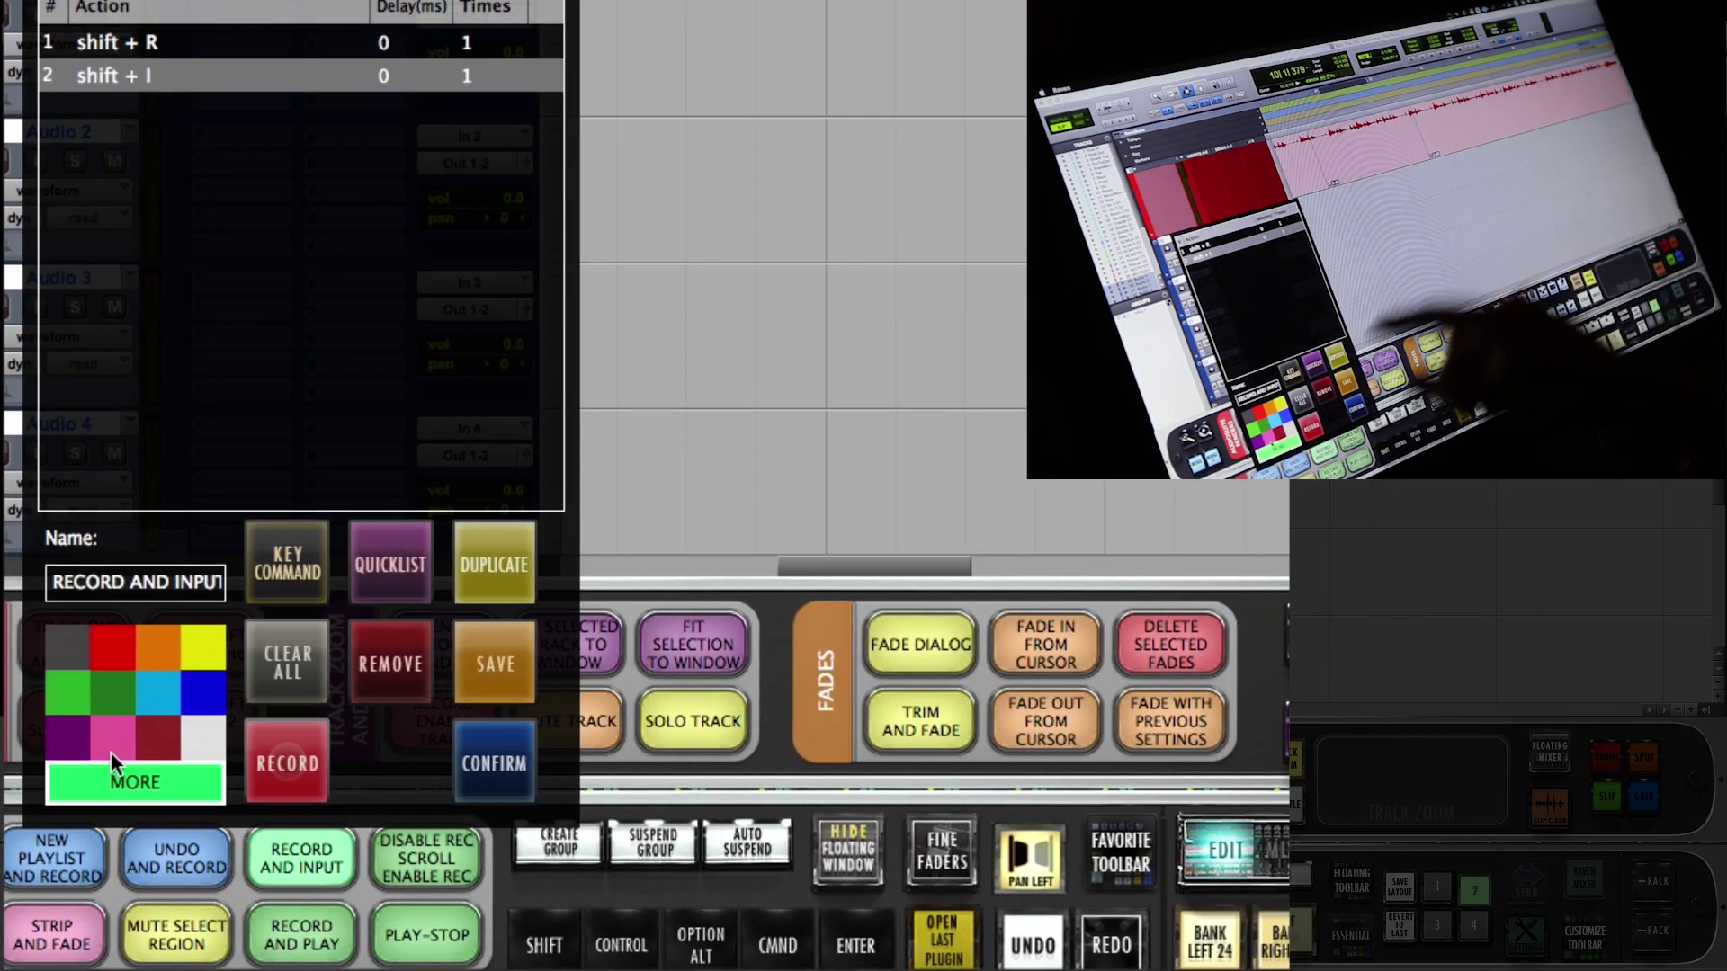
- Assign the RECORD AND INPUT batch command to the 3 Finger Swipe Up gesture and arm the selected Audio 1 and Audio 2 tracks with it
click(398, 693)
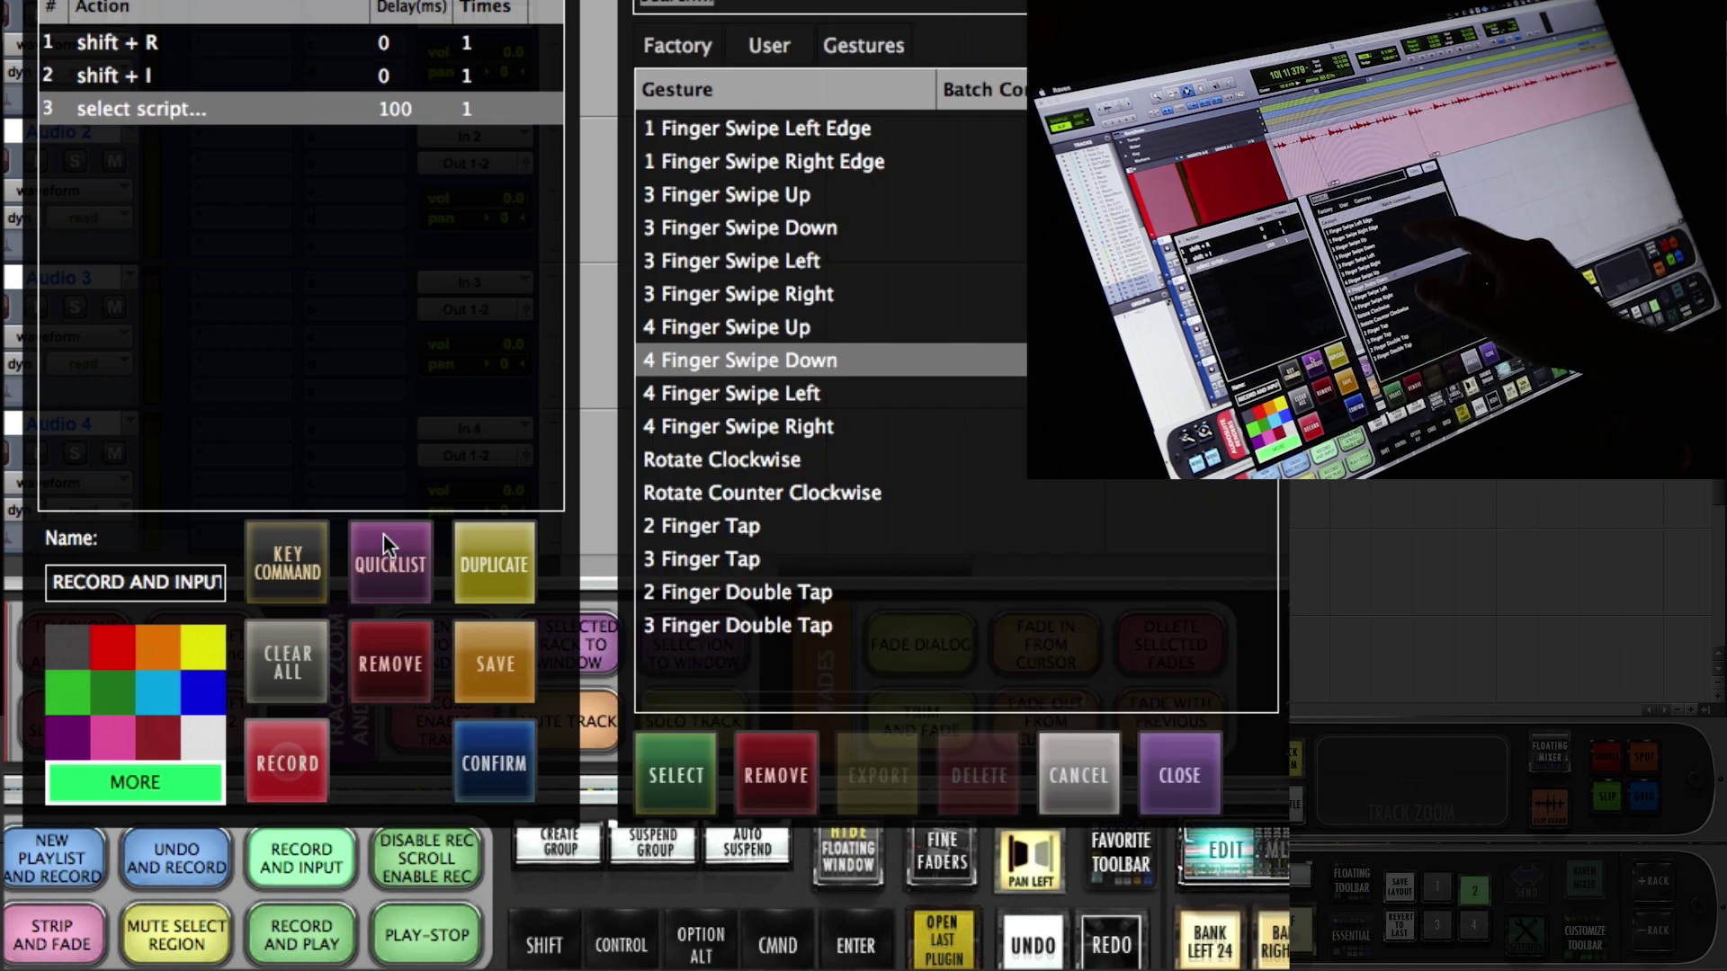
click(883, 179)
click(666, 749)
click(1178, 763)
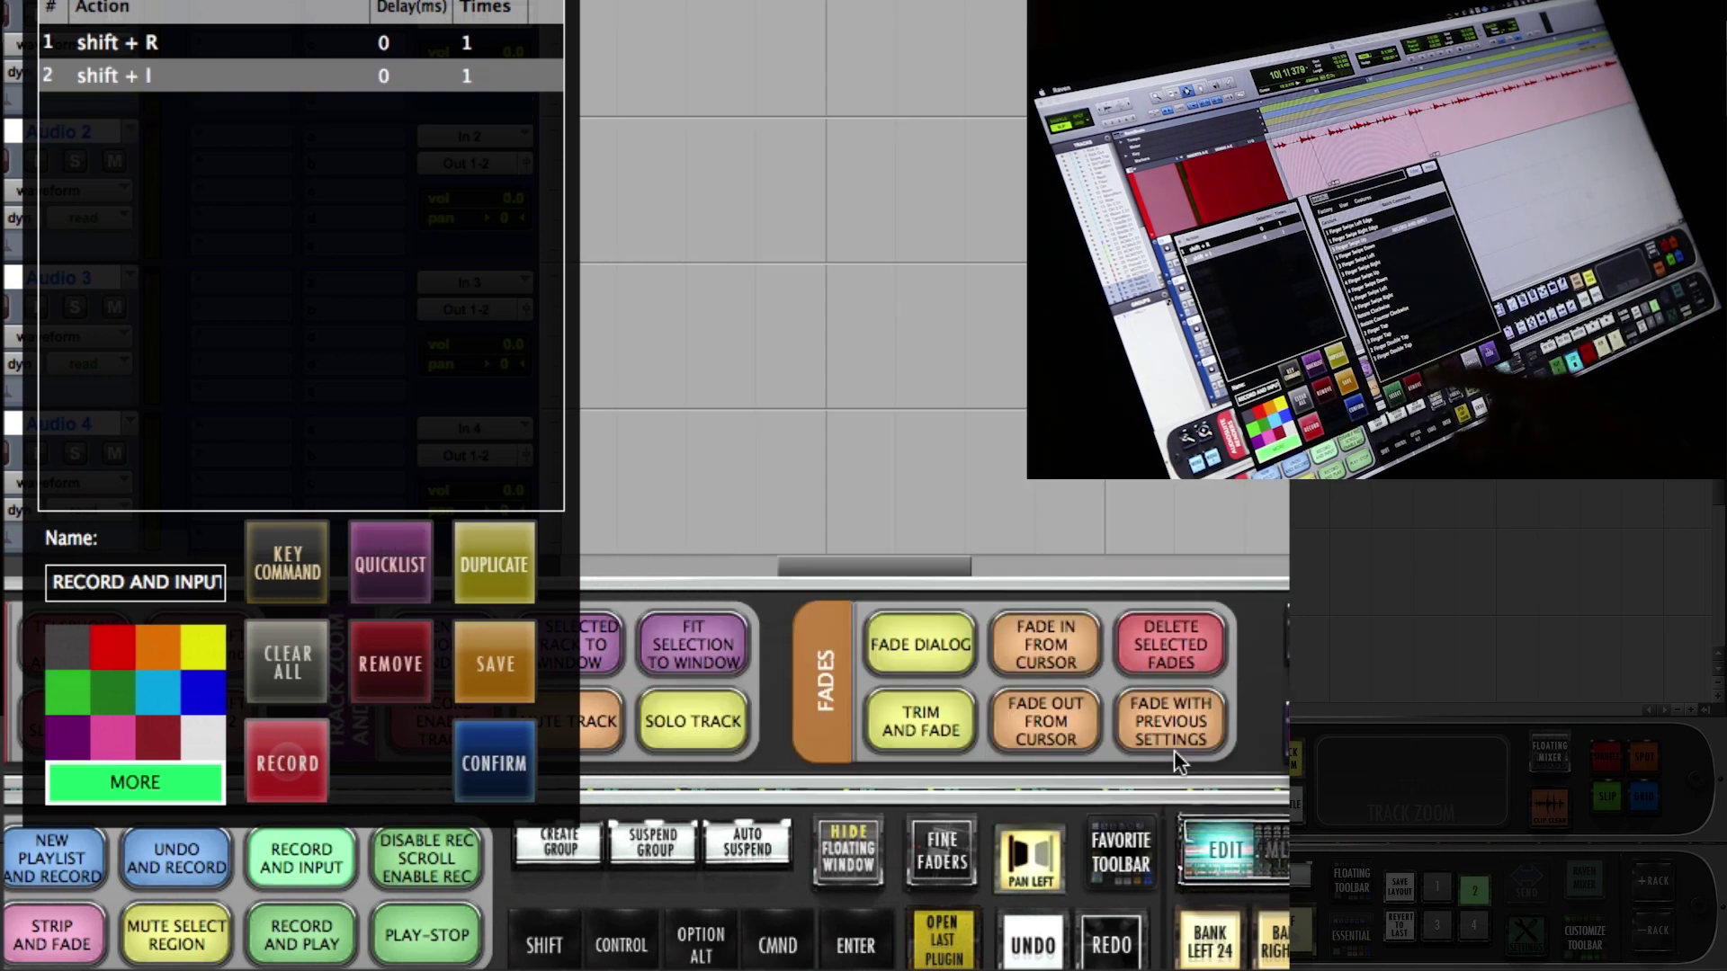
click(486, 746)
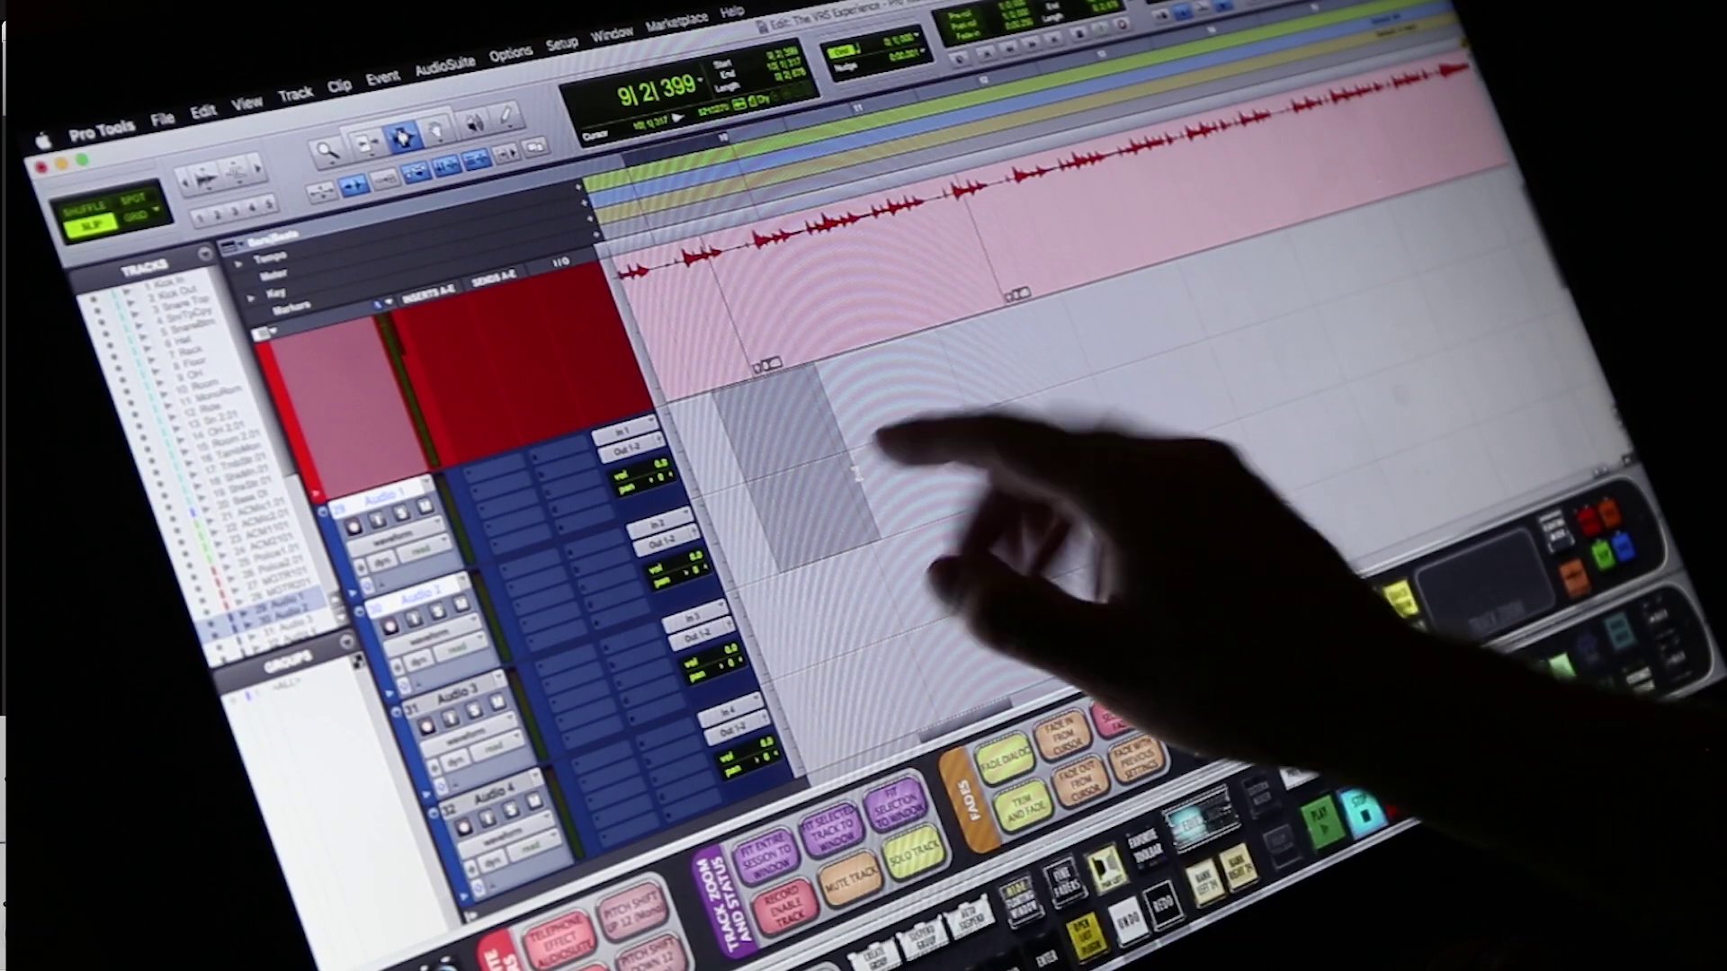
drag(887, 578, 855, 482)
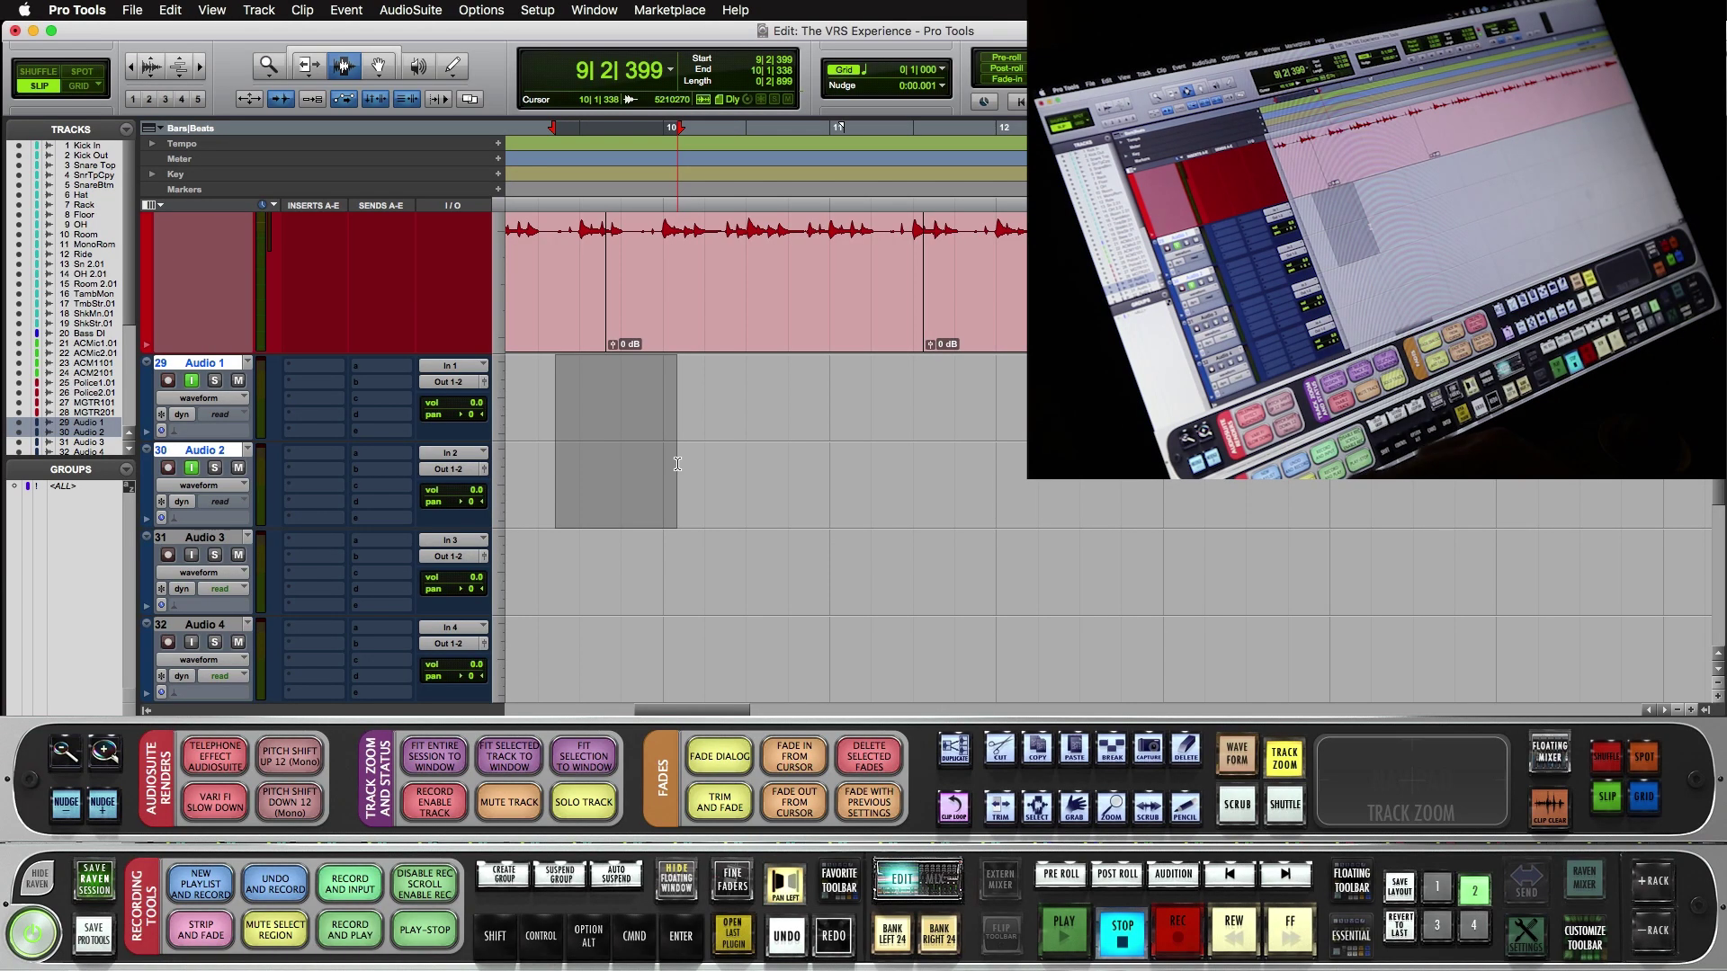
- Assign the RECORD AND PLAY batch command to the 3 Finger Tap gesture and confirm it
right_click(350, 930)
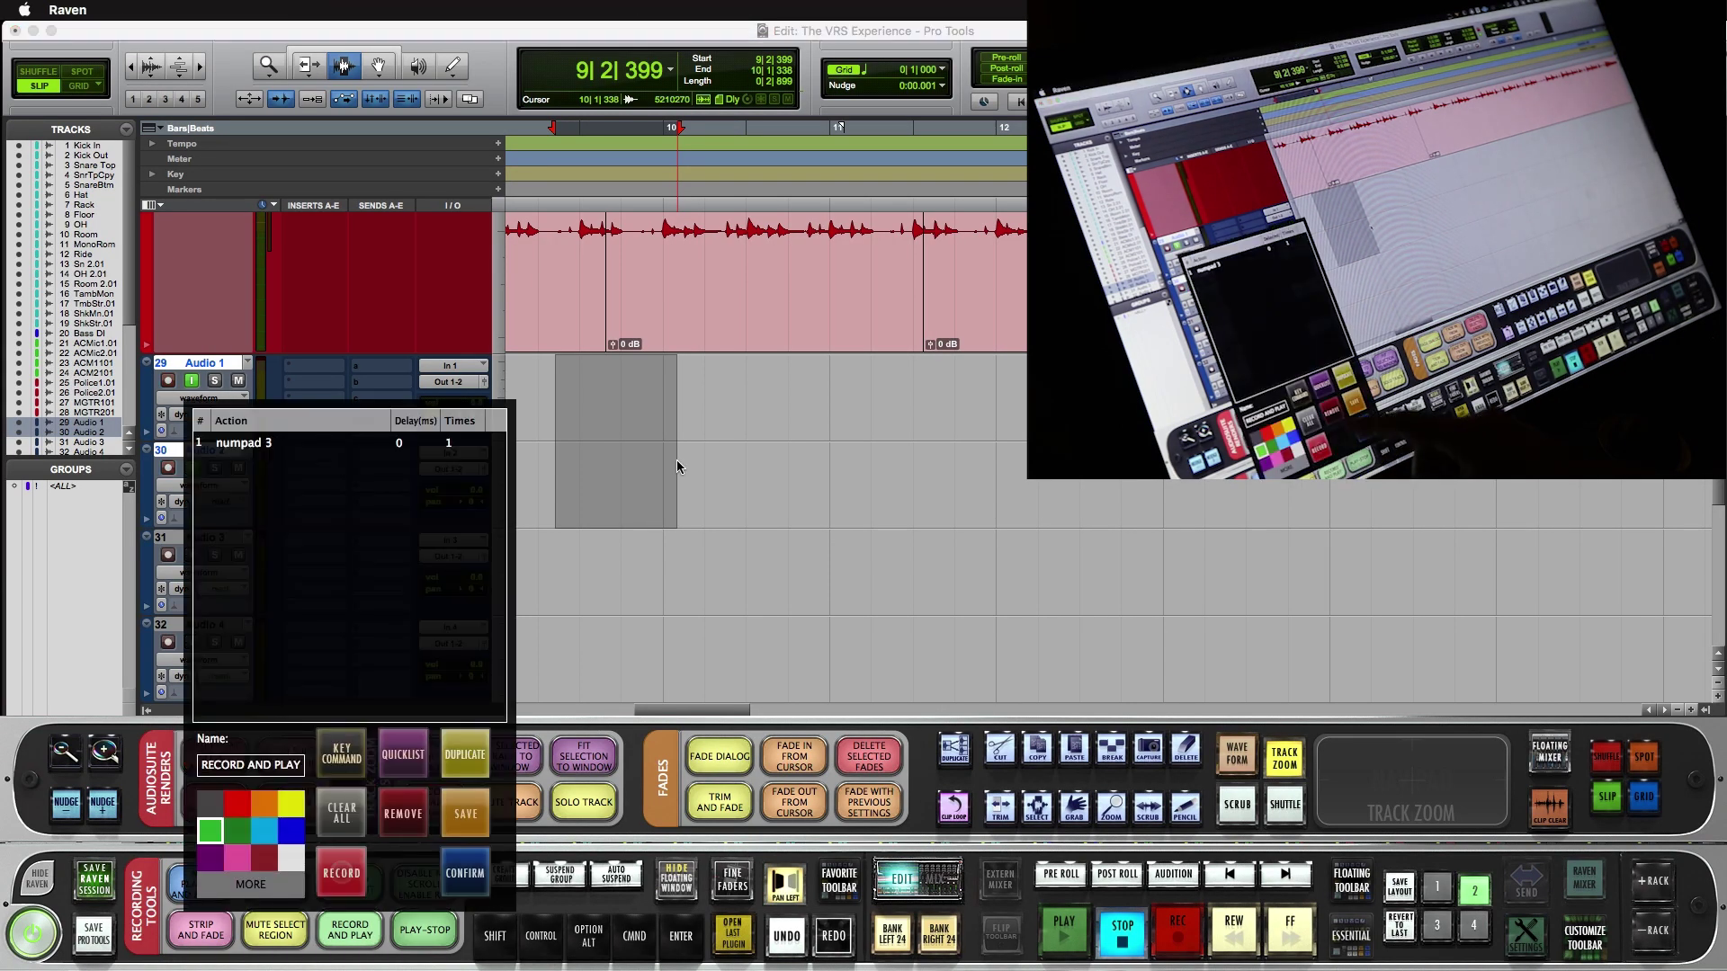
click(397, 761)
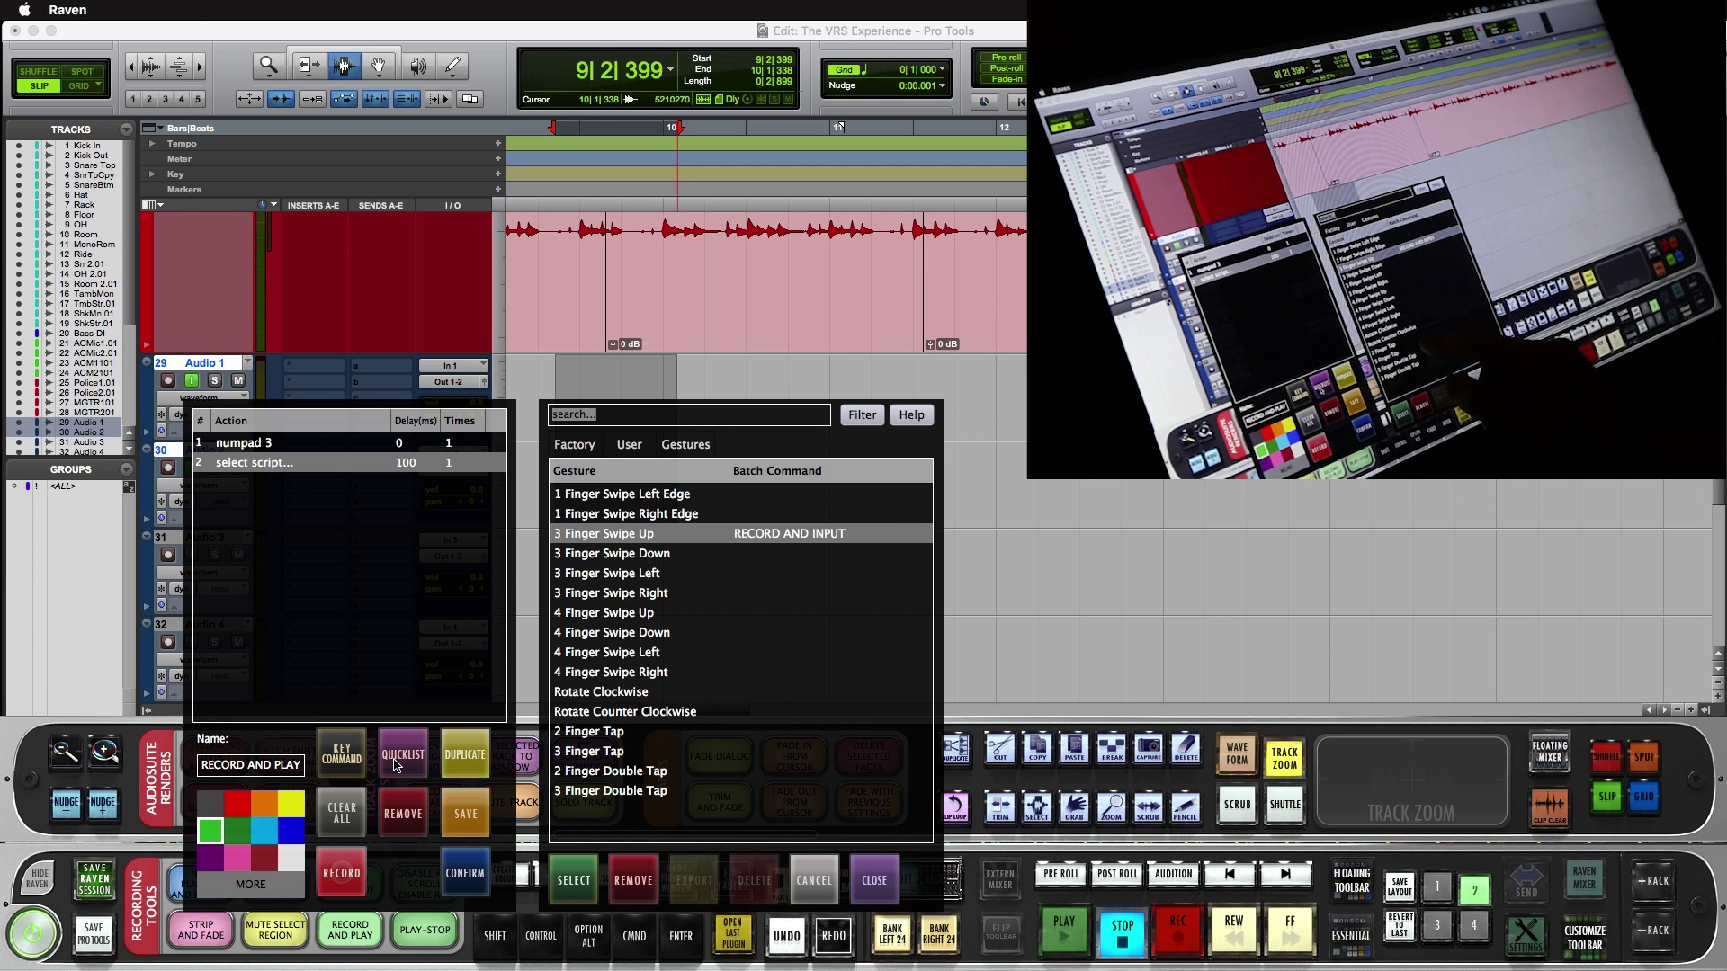
click(670, 731)
click(647, 749)
click(568, 879)
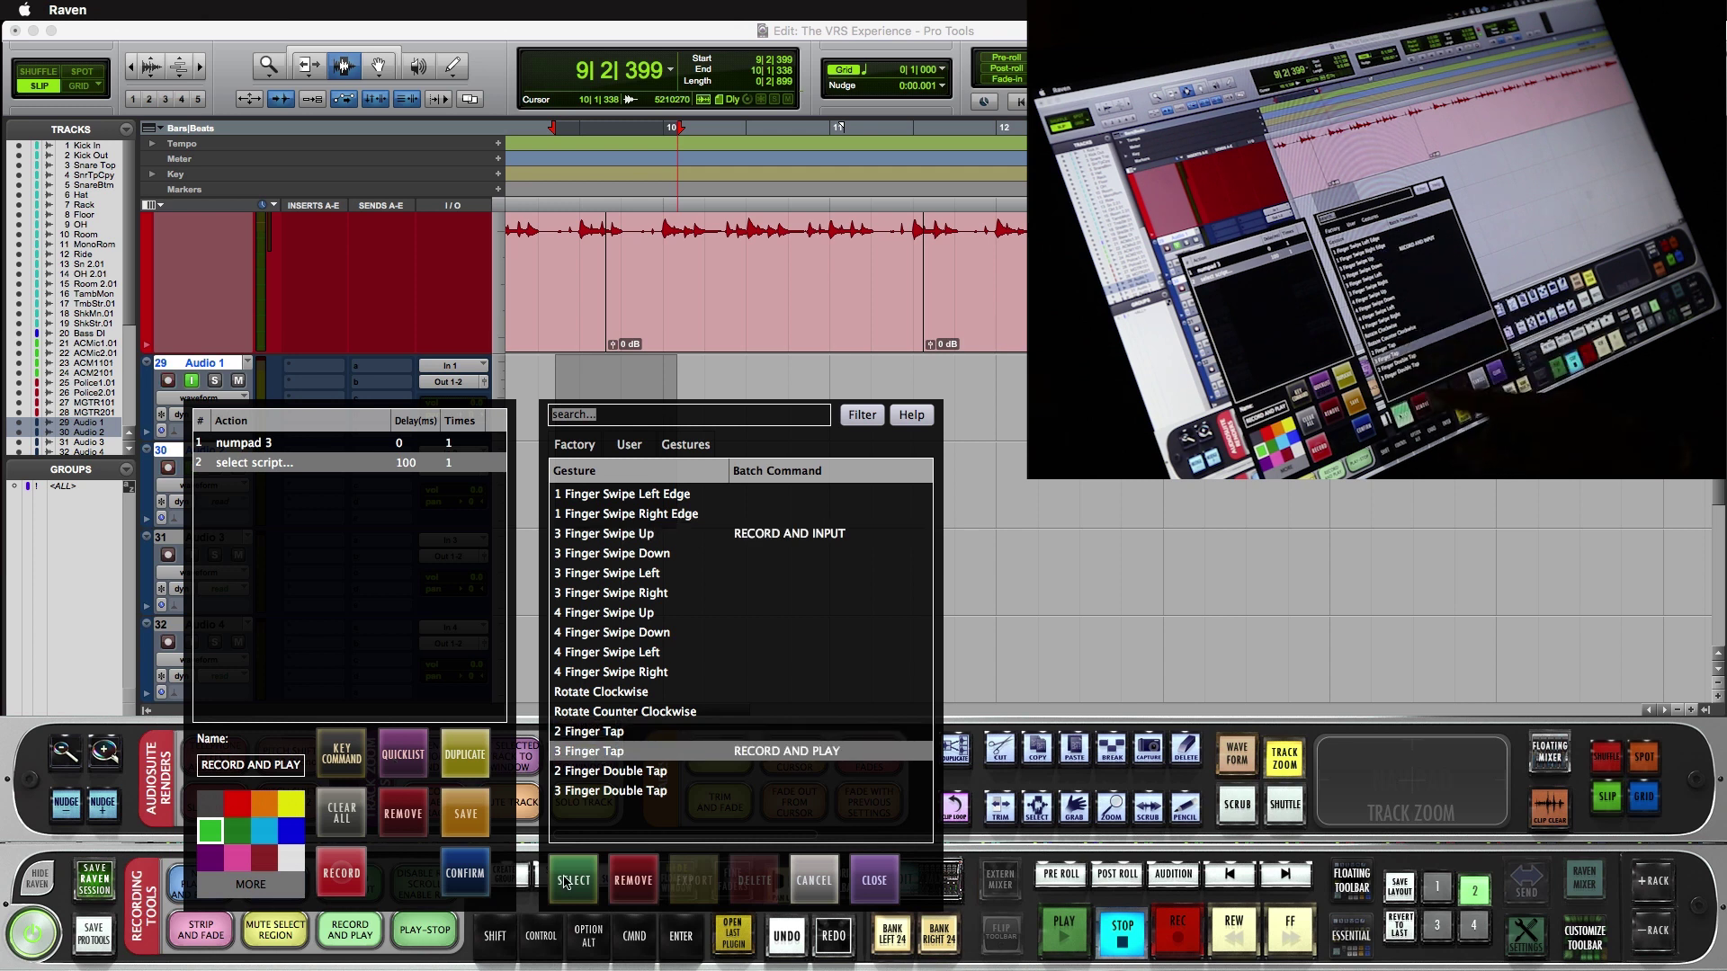
click(887, 879)
click(459, 869)
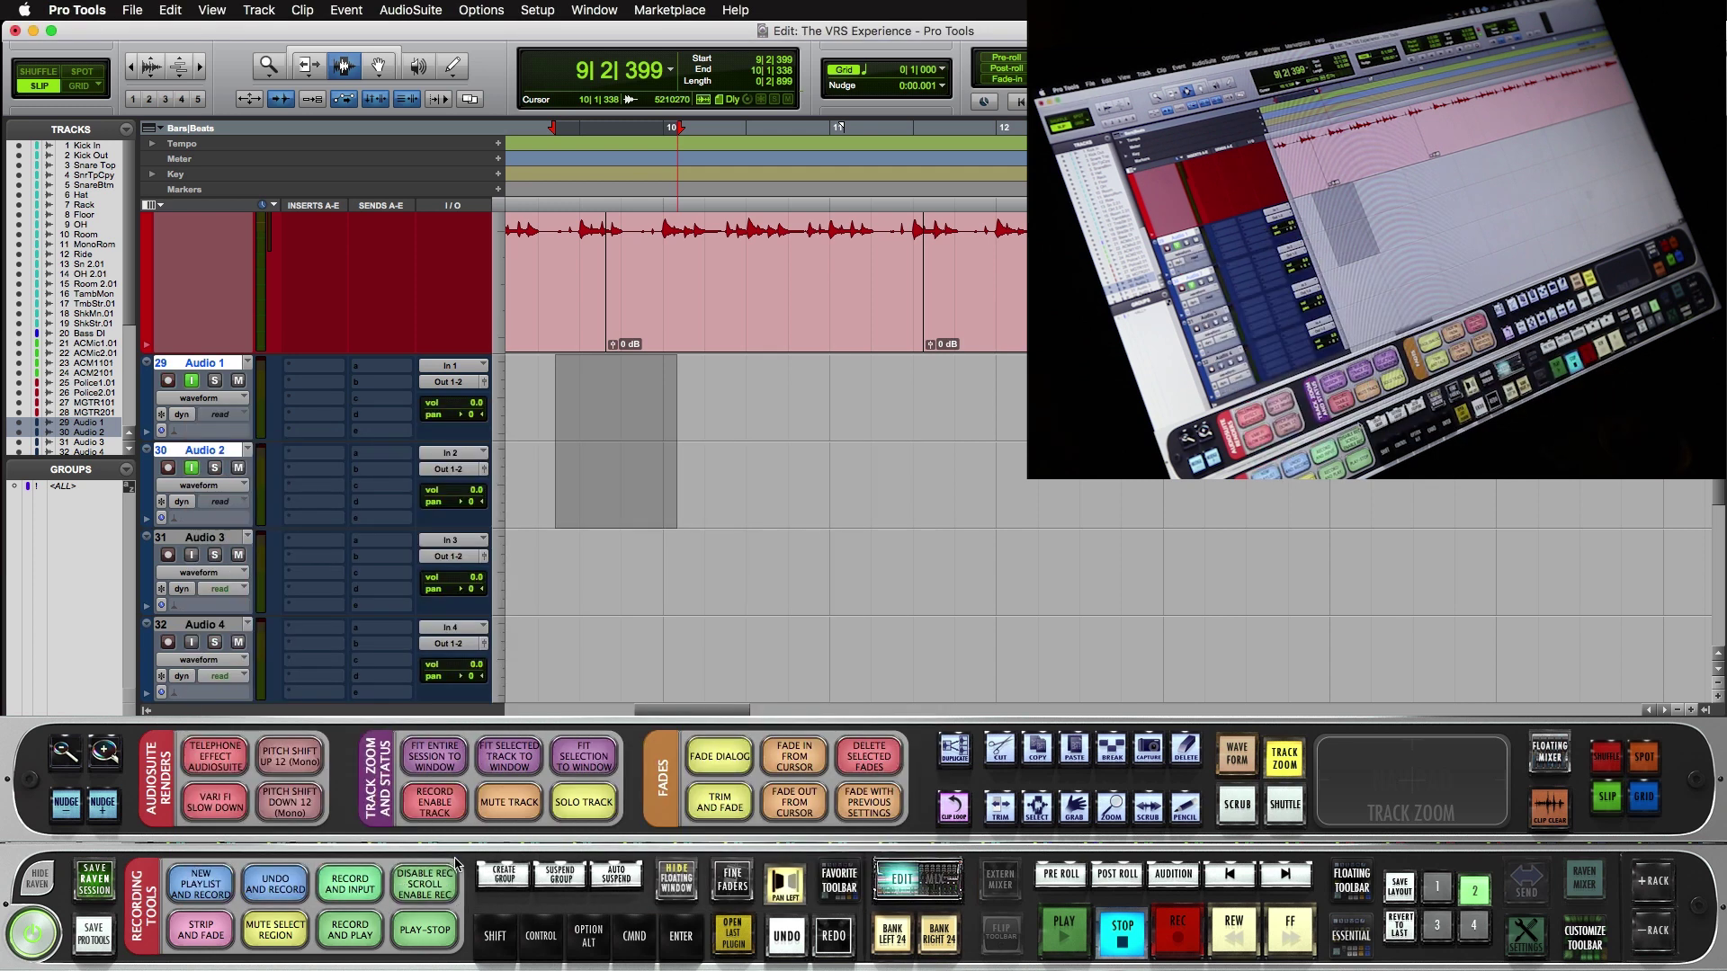
- Assign the PLAY-STOP batch command to the 2 Finger Tap gesture and record a take over a short selection on the Audio 1 track
click(425, 929)
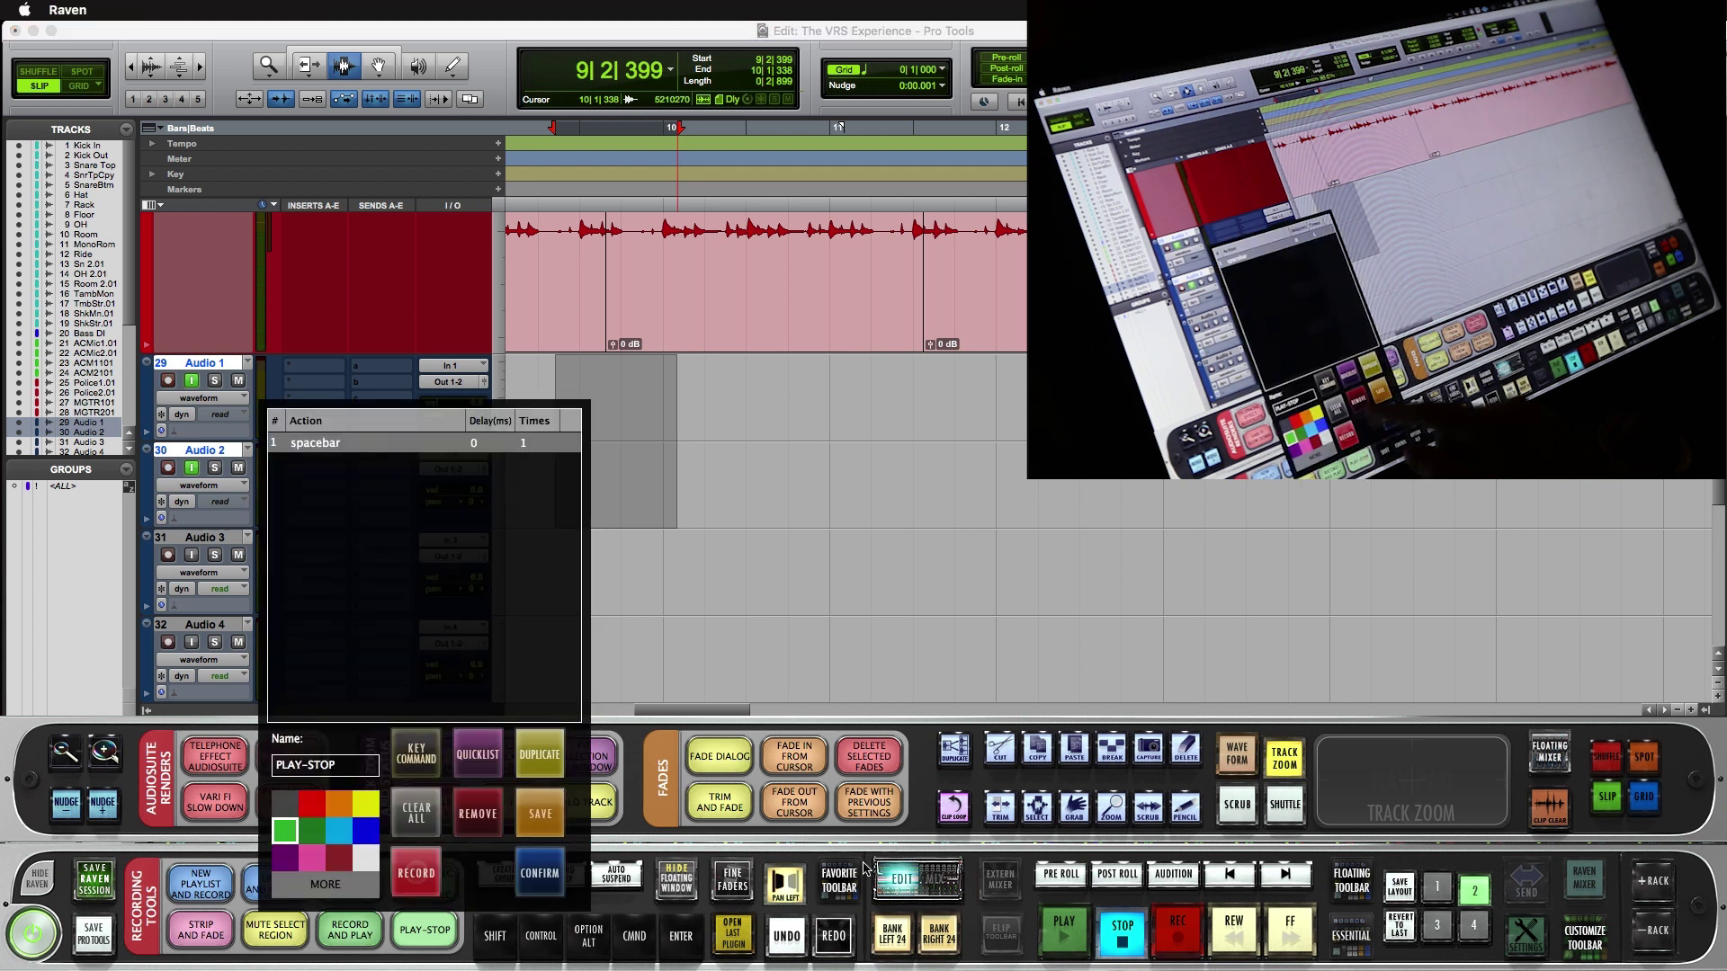
click(485, 754)
click(718, 731)
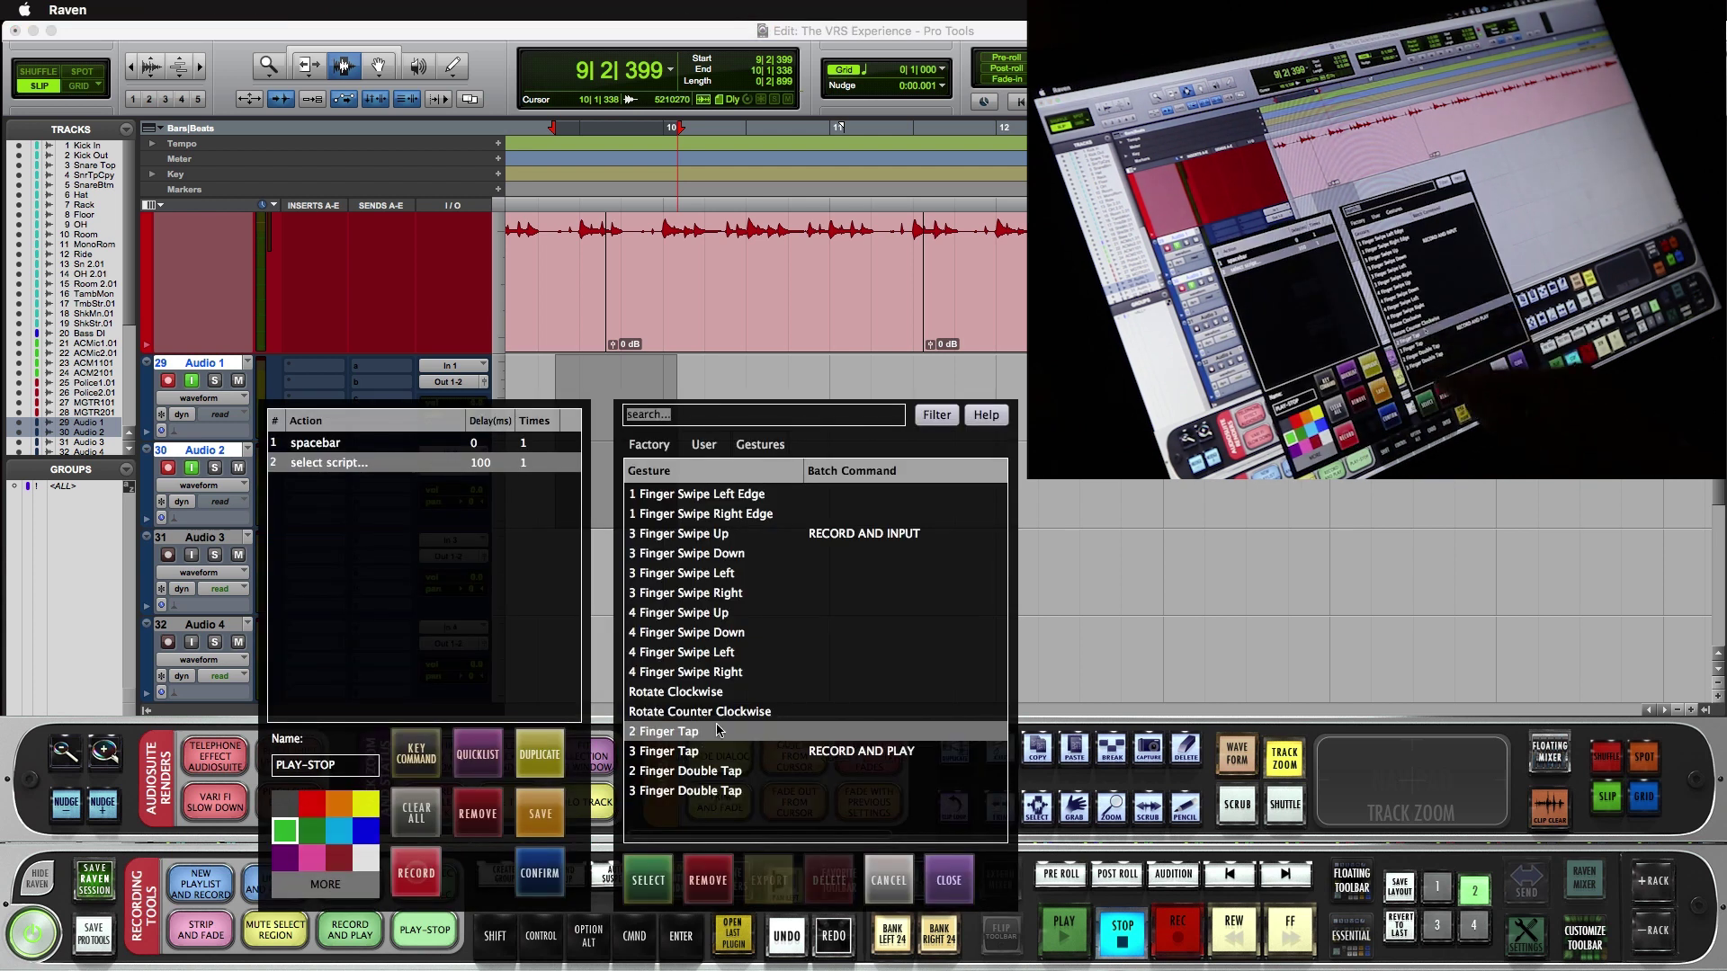
click(634, 871)
click(532, 868)
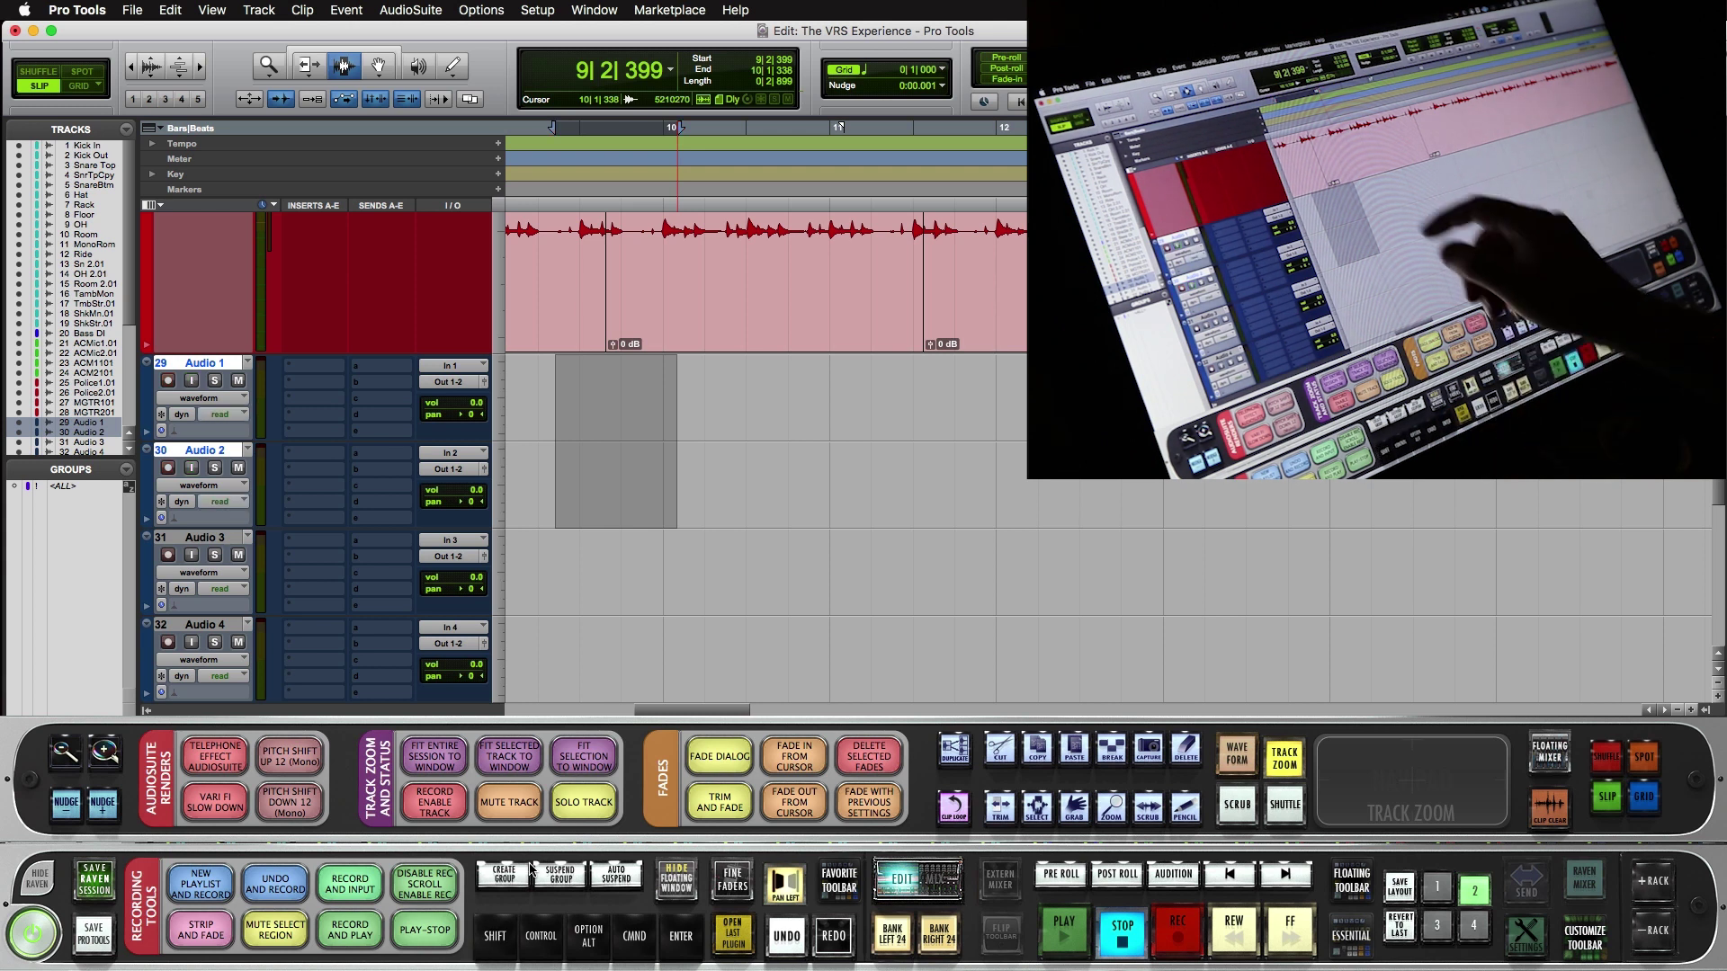
click(662, 395)
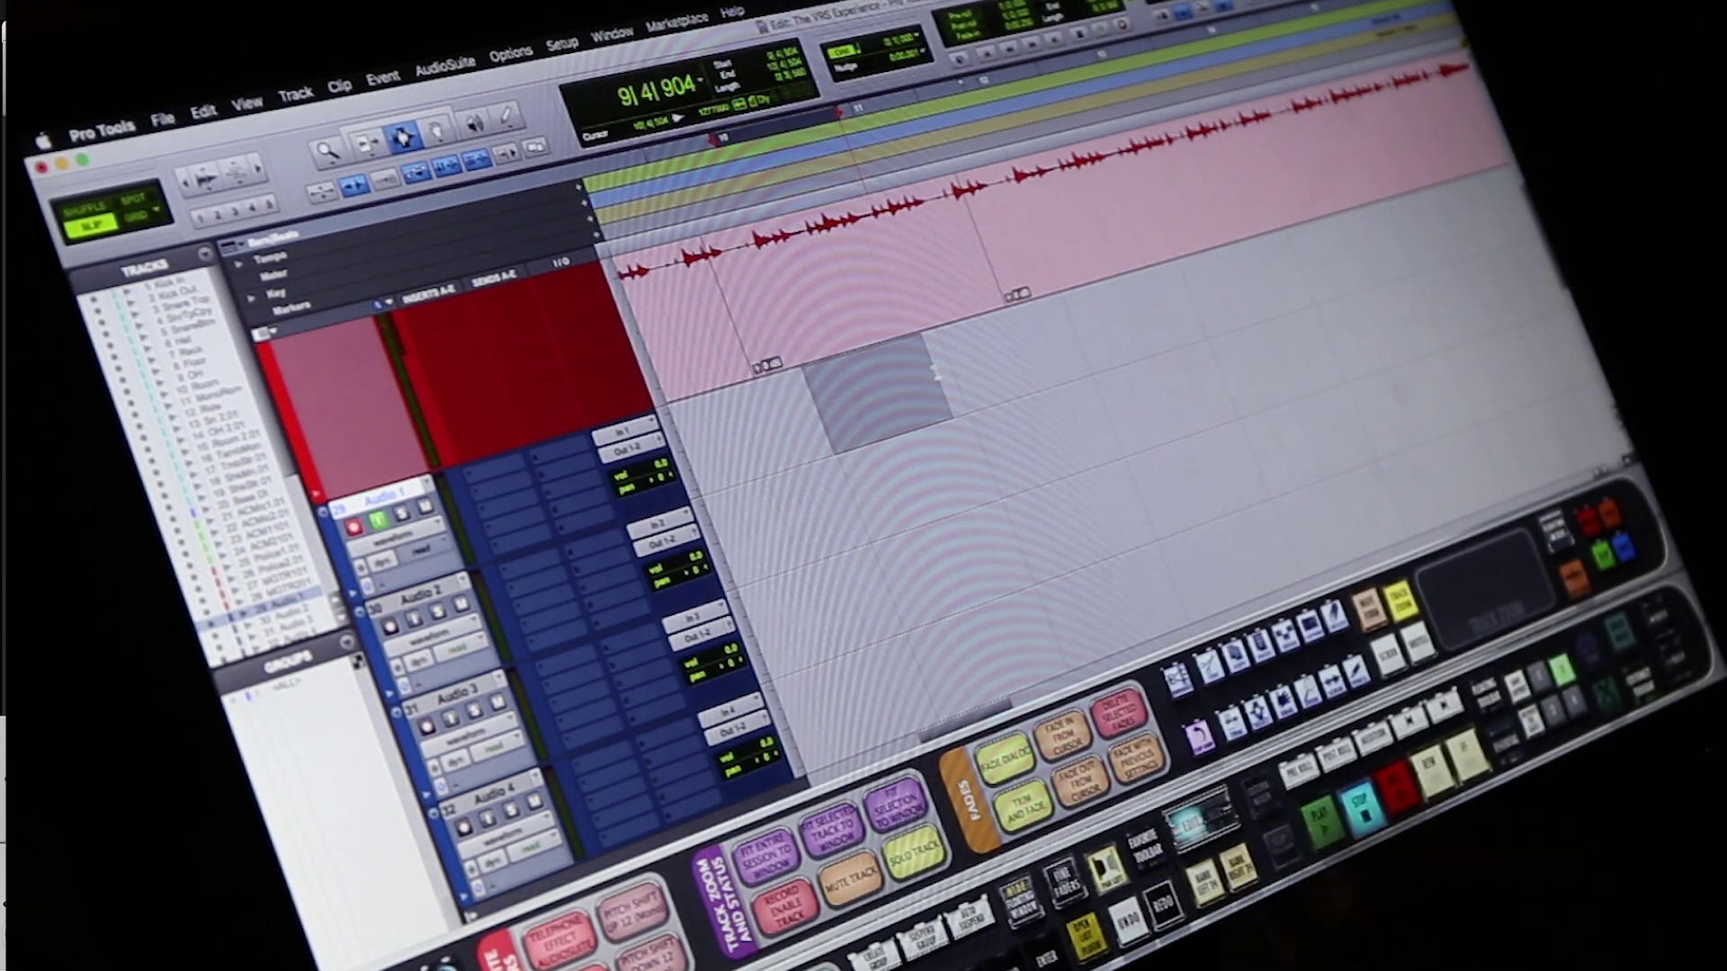
click(1397, 791)
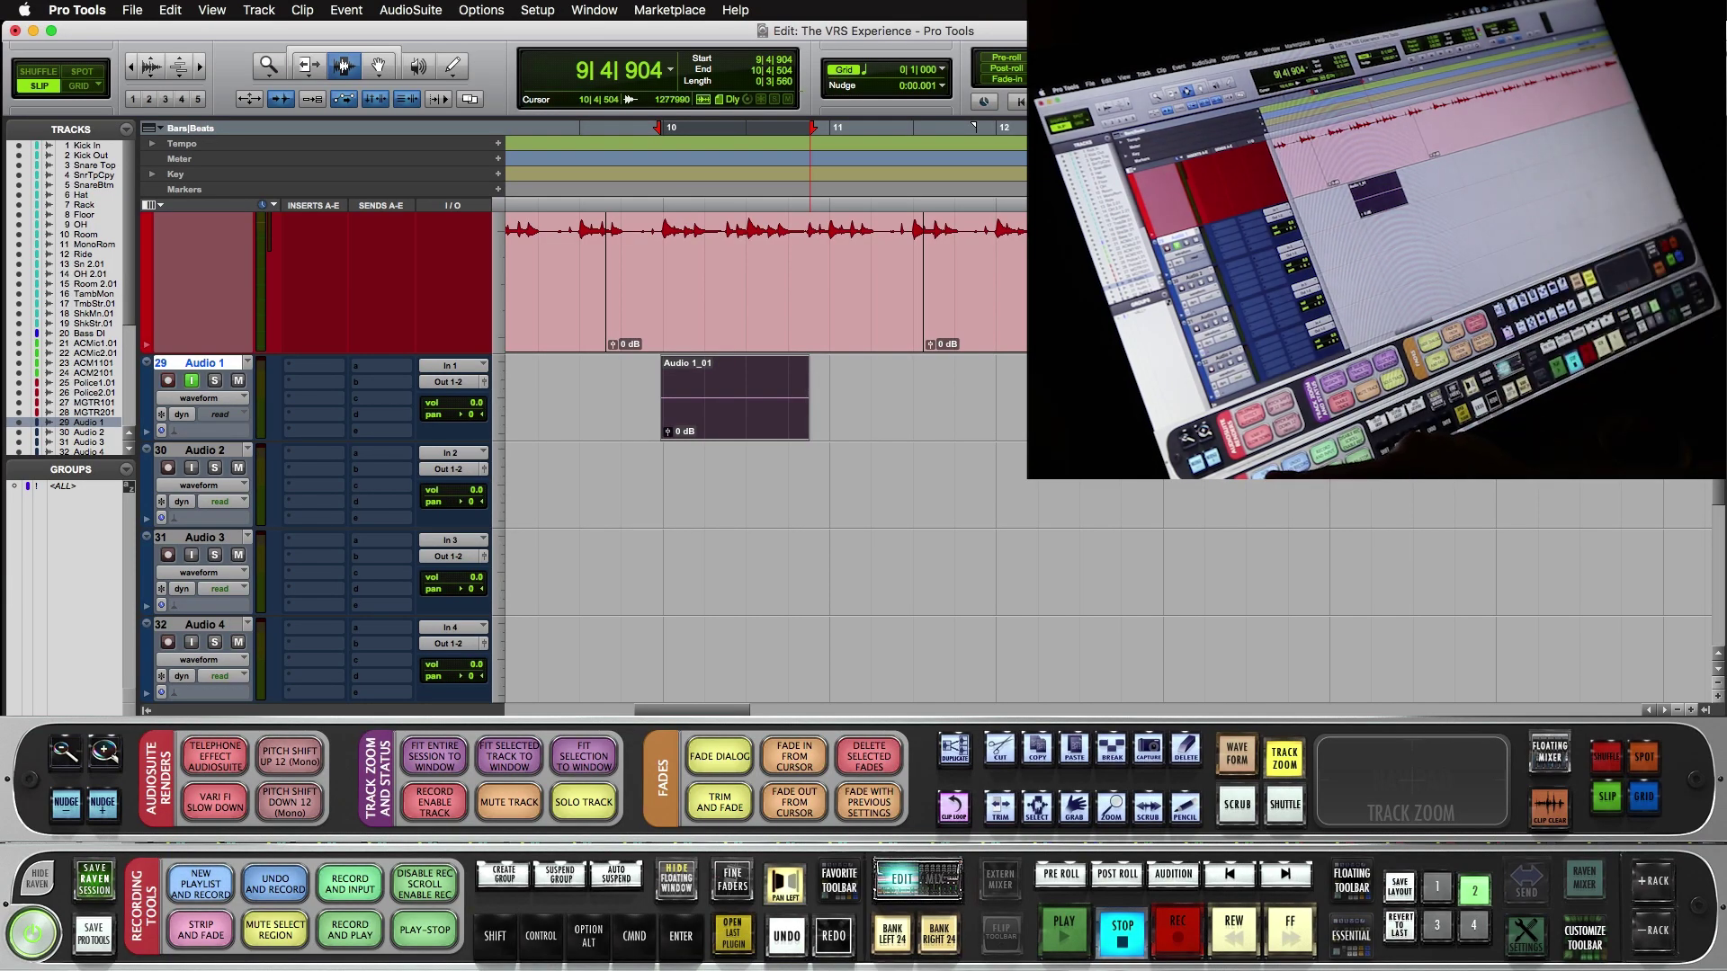
- Assign the NEW PLAYLIST AND RECORD batch command to the Rotate Clockwise gesture and confirm it
click(201, 883)
click(249, 705)
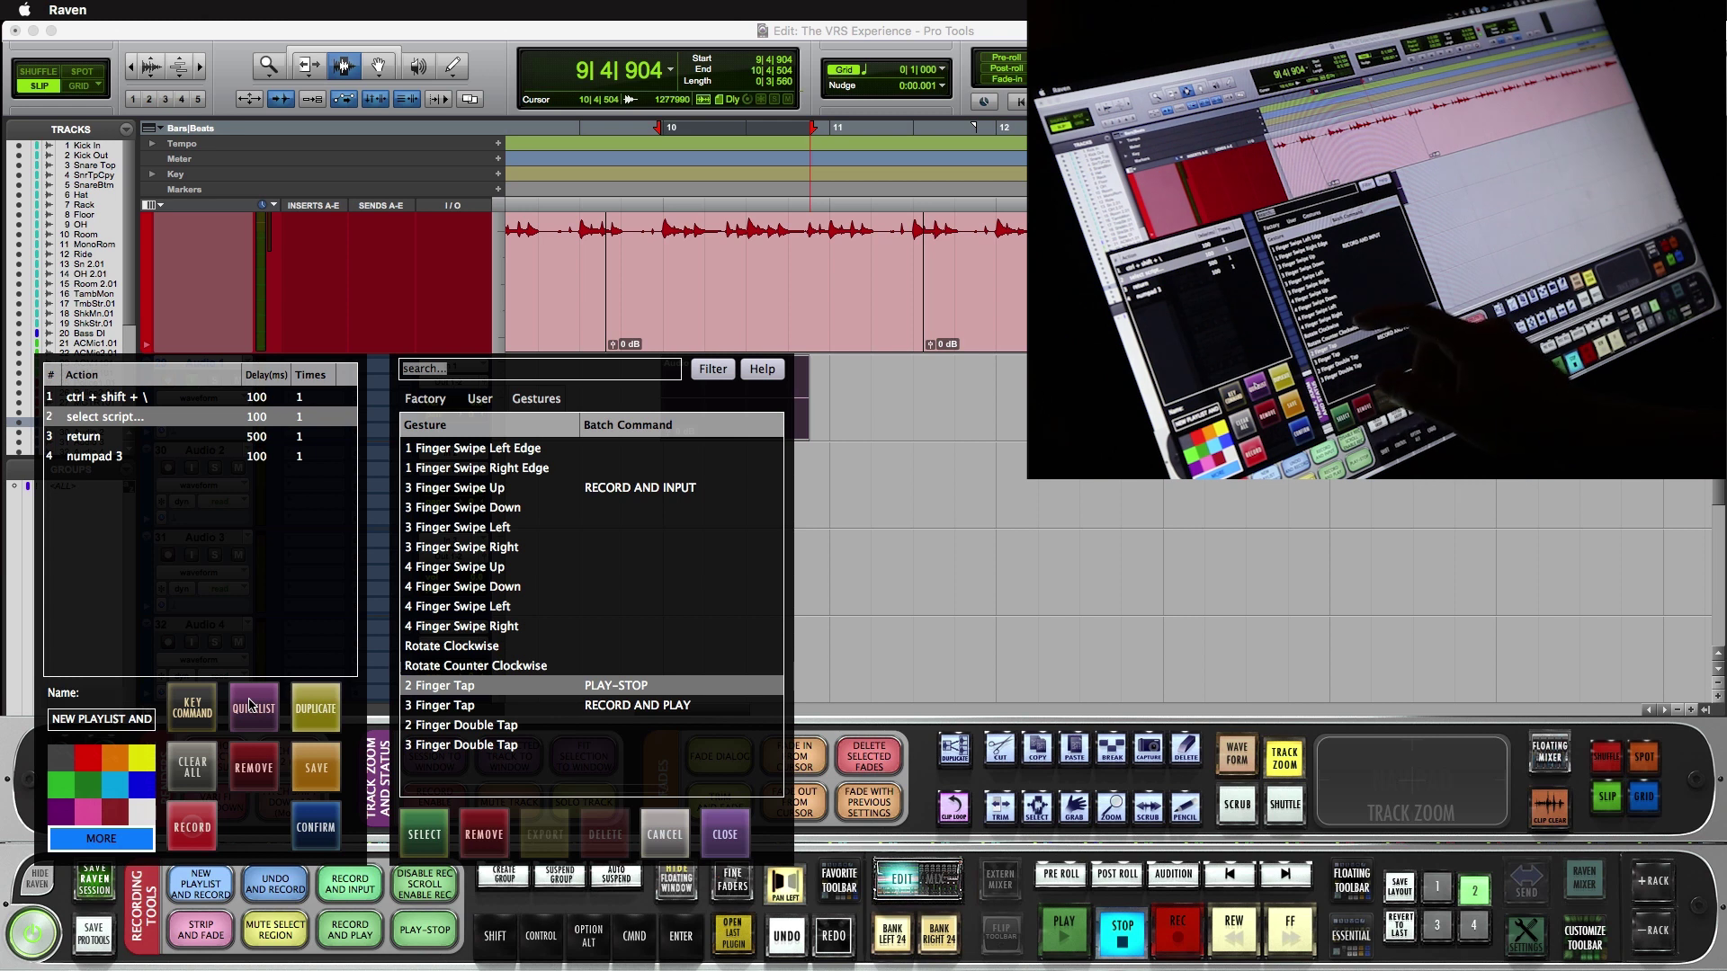
click(512, 669)
click(480, 645)
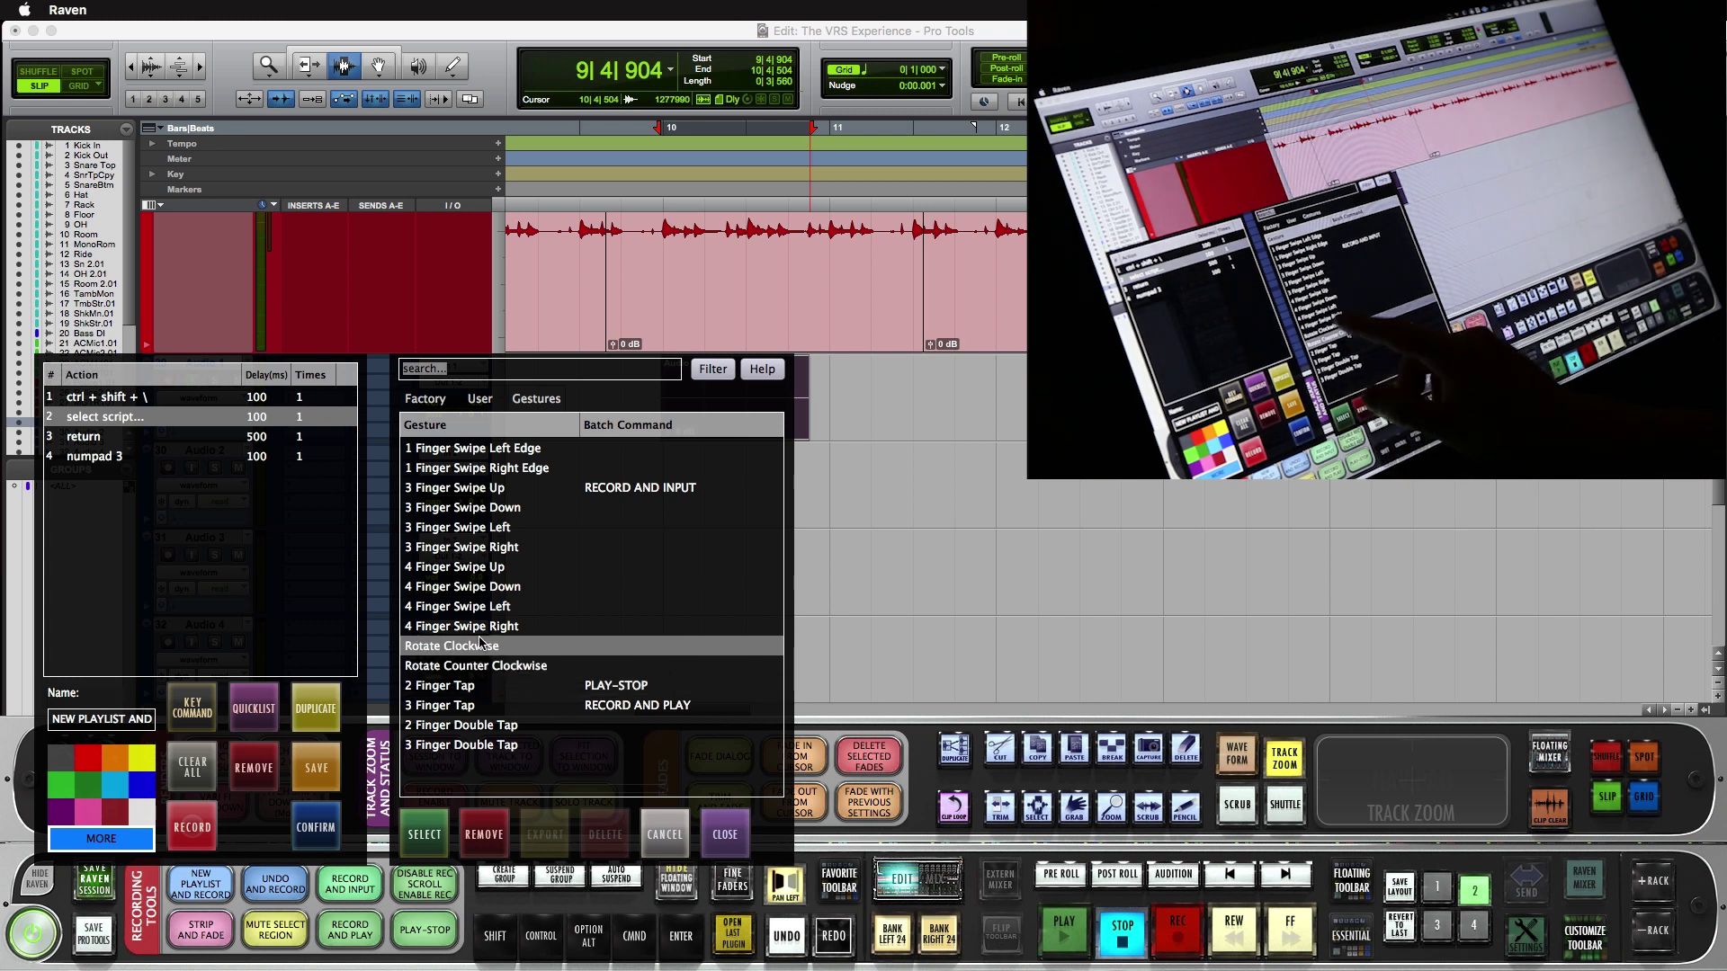
click(410, 820)
click(712, 834)
click(715, 836)
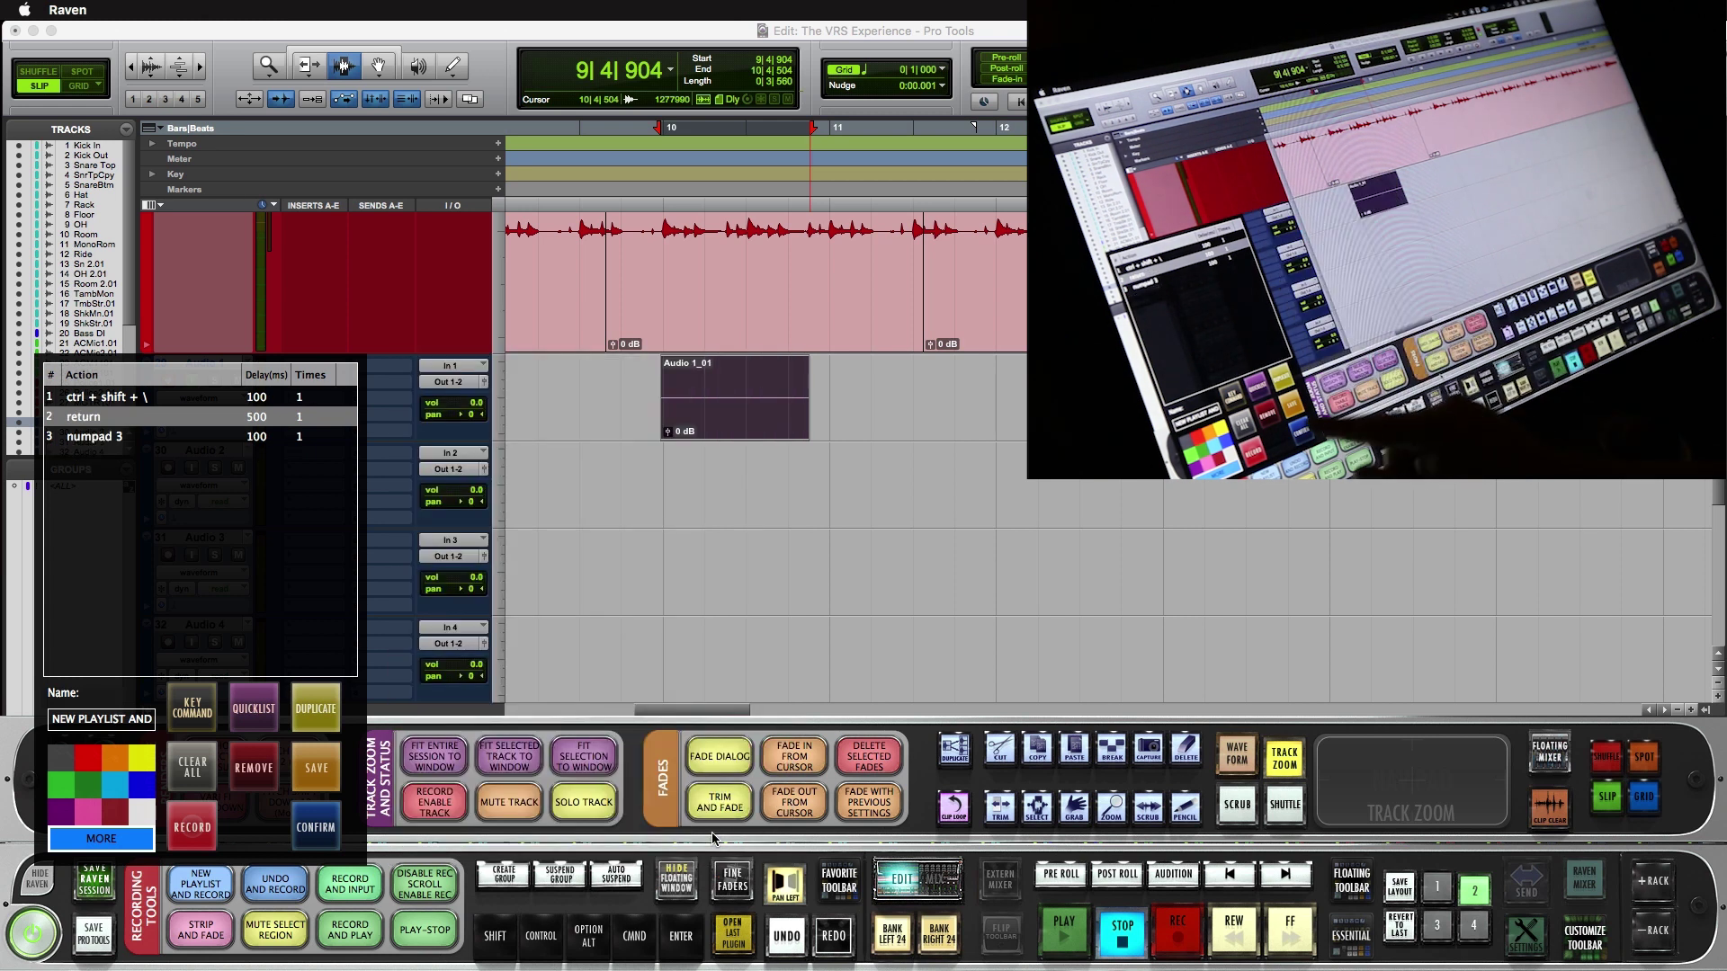
click(319, 826)
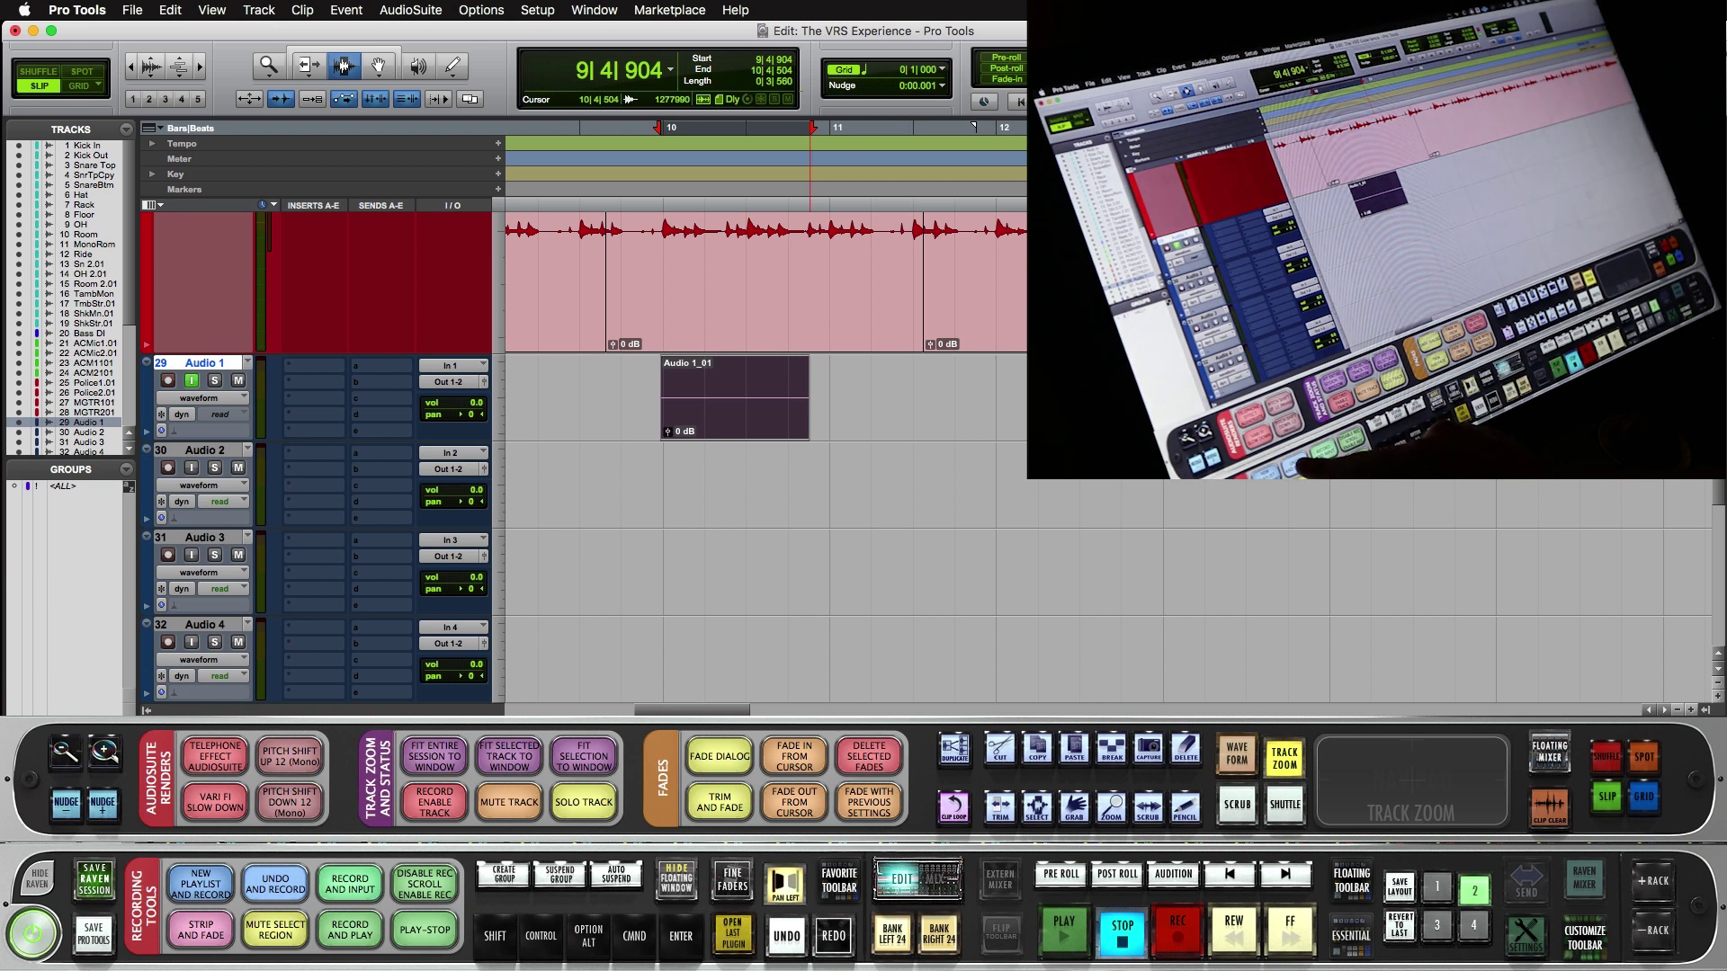
- Assign the UNDO AND RECORD batch command to the Rotate Counter Clockwise gesture and confirm it
click(320, 711)
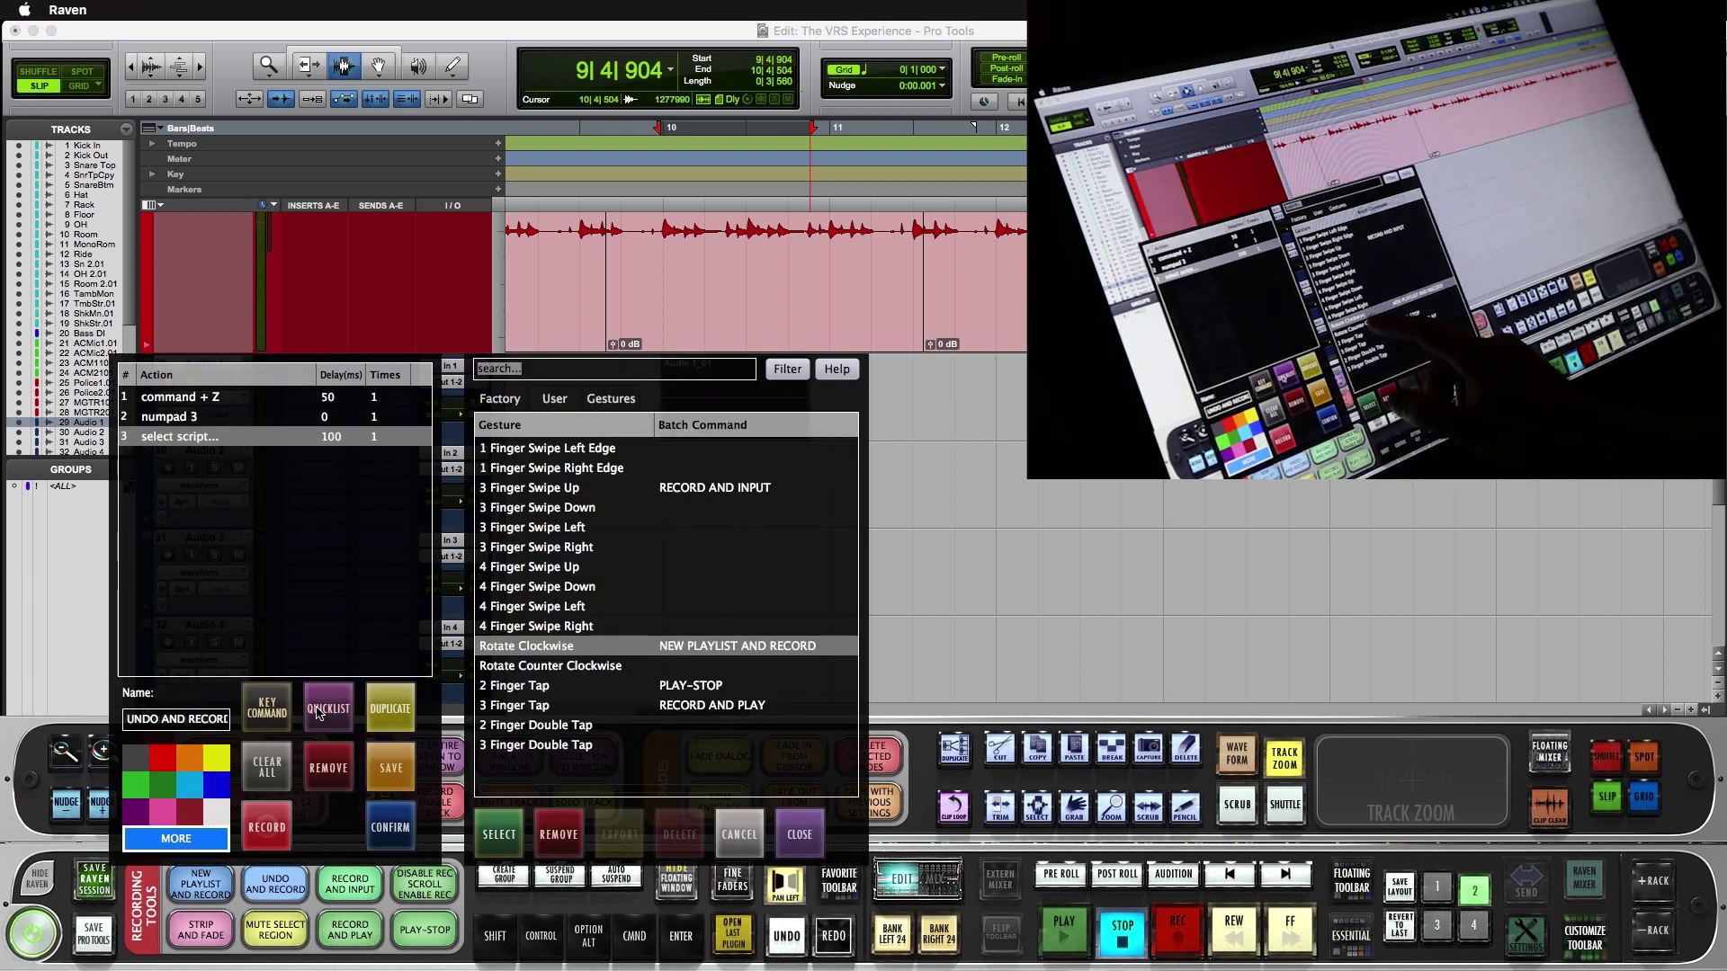
click(575, 665)
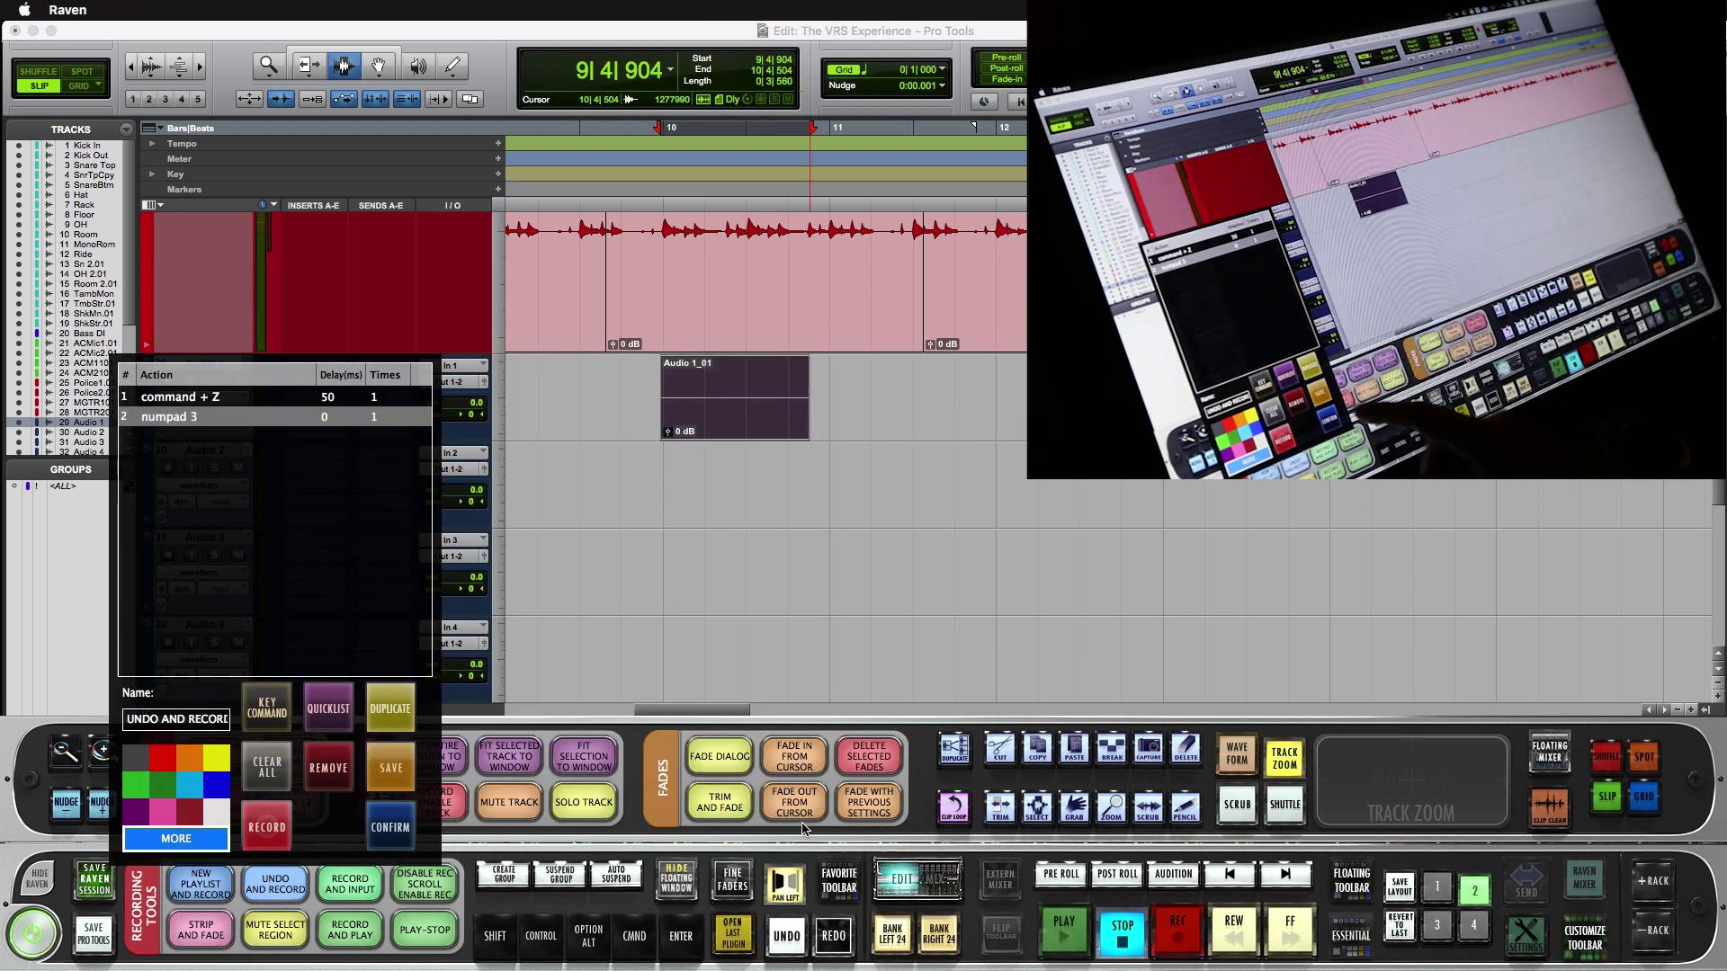
click(390, 827)
- Place the edit cursor at 9|4|510 on Audio 1, record onto the new playlist Audio 1.01 and stop the transport
click(643, 363)
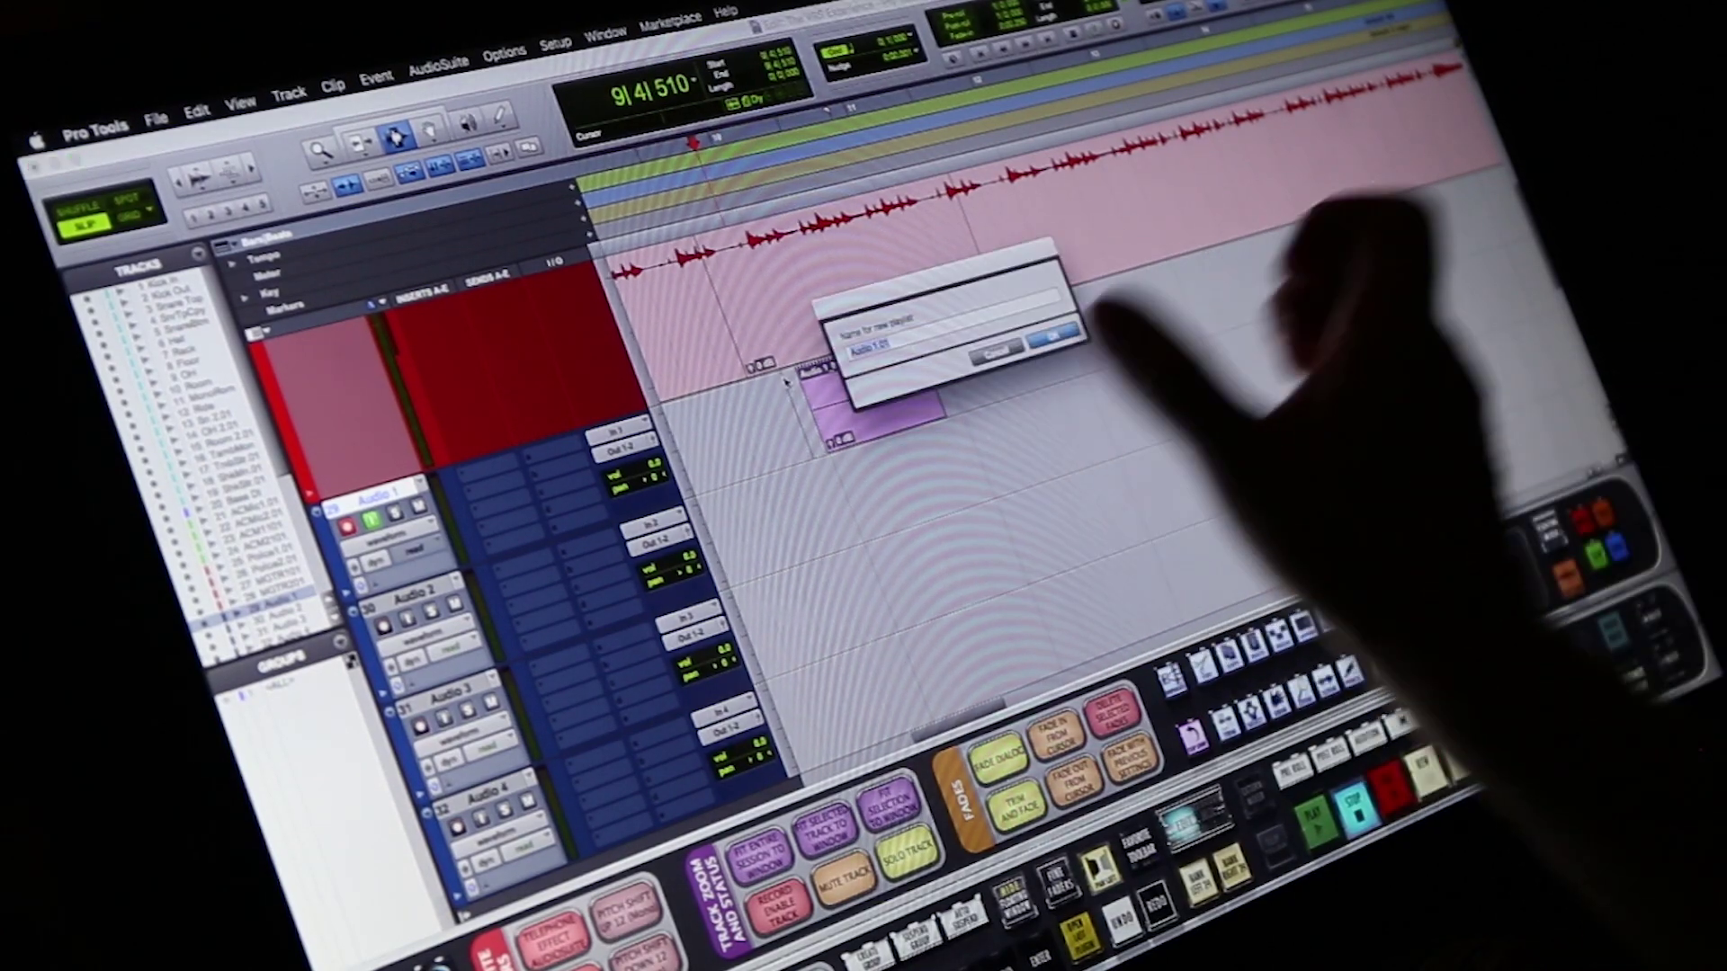
click(1052, 335)
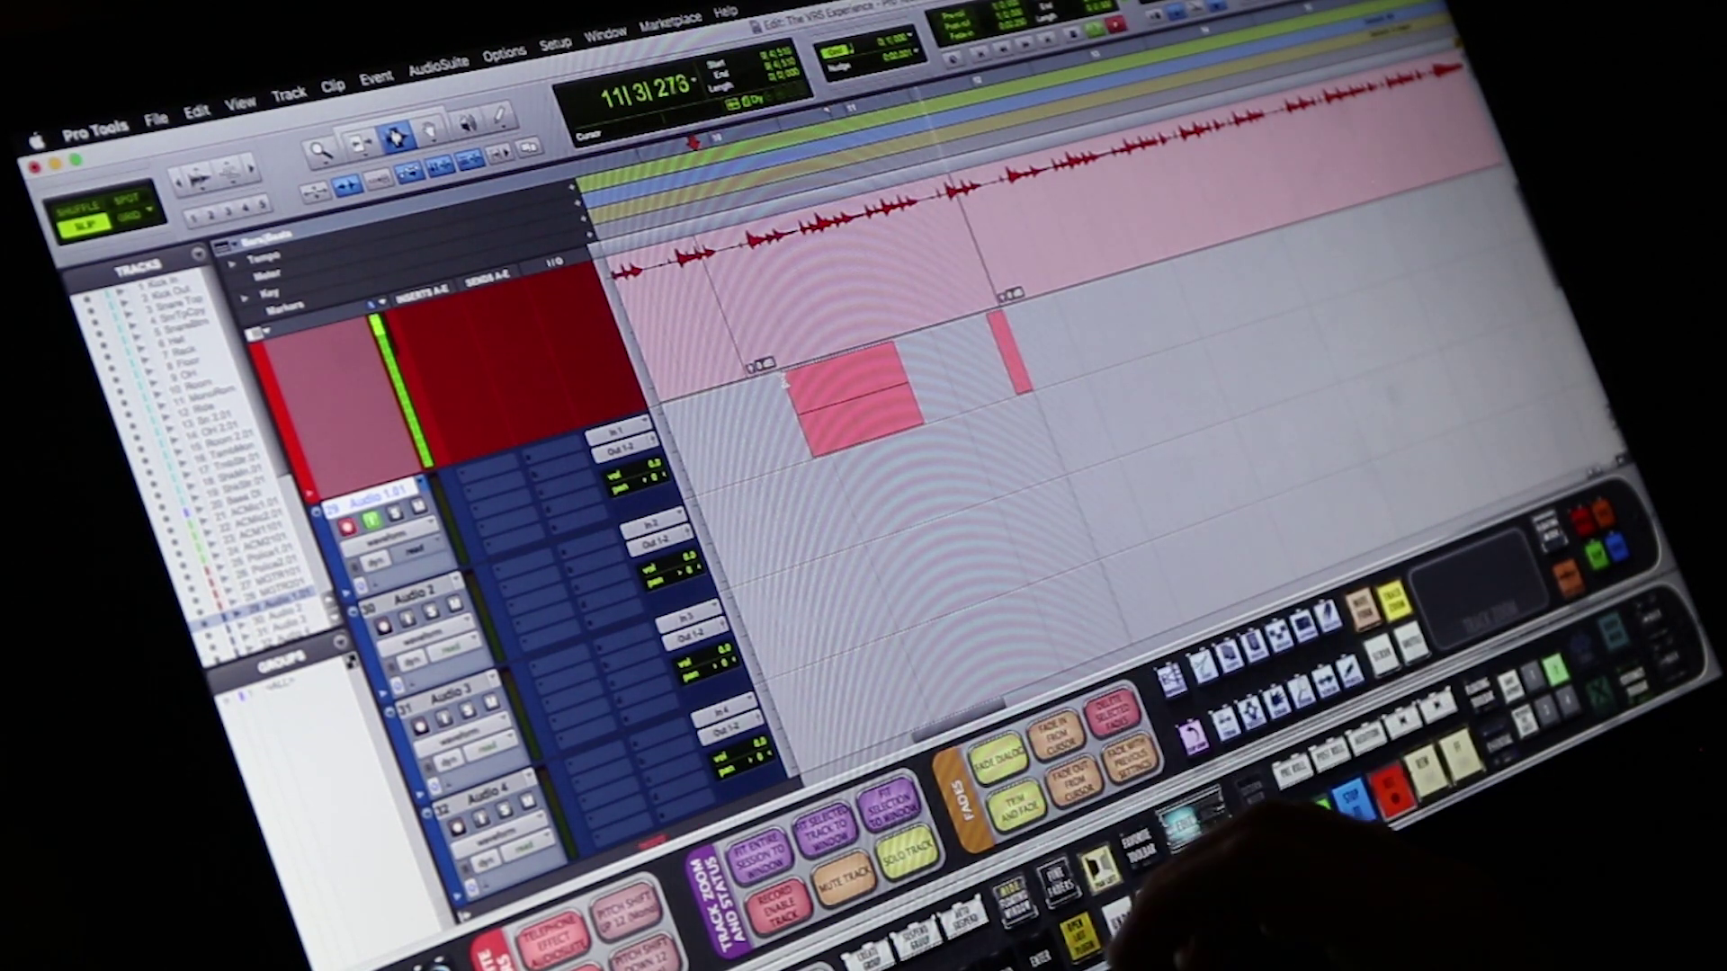
click(1350, 798)
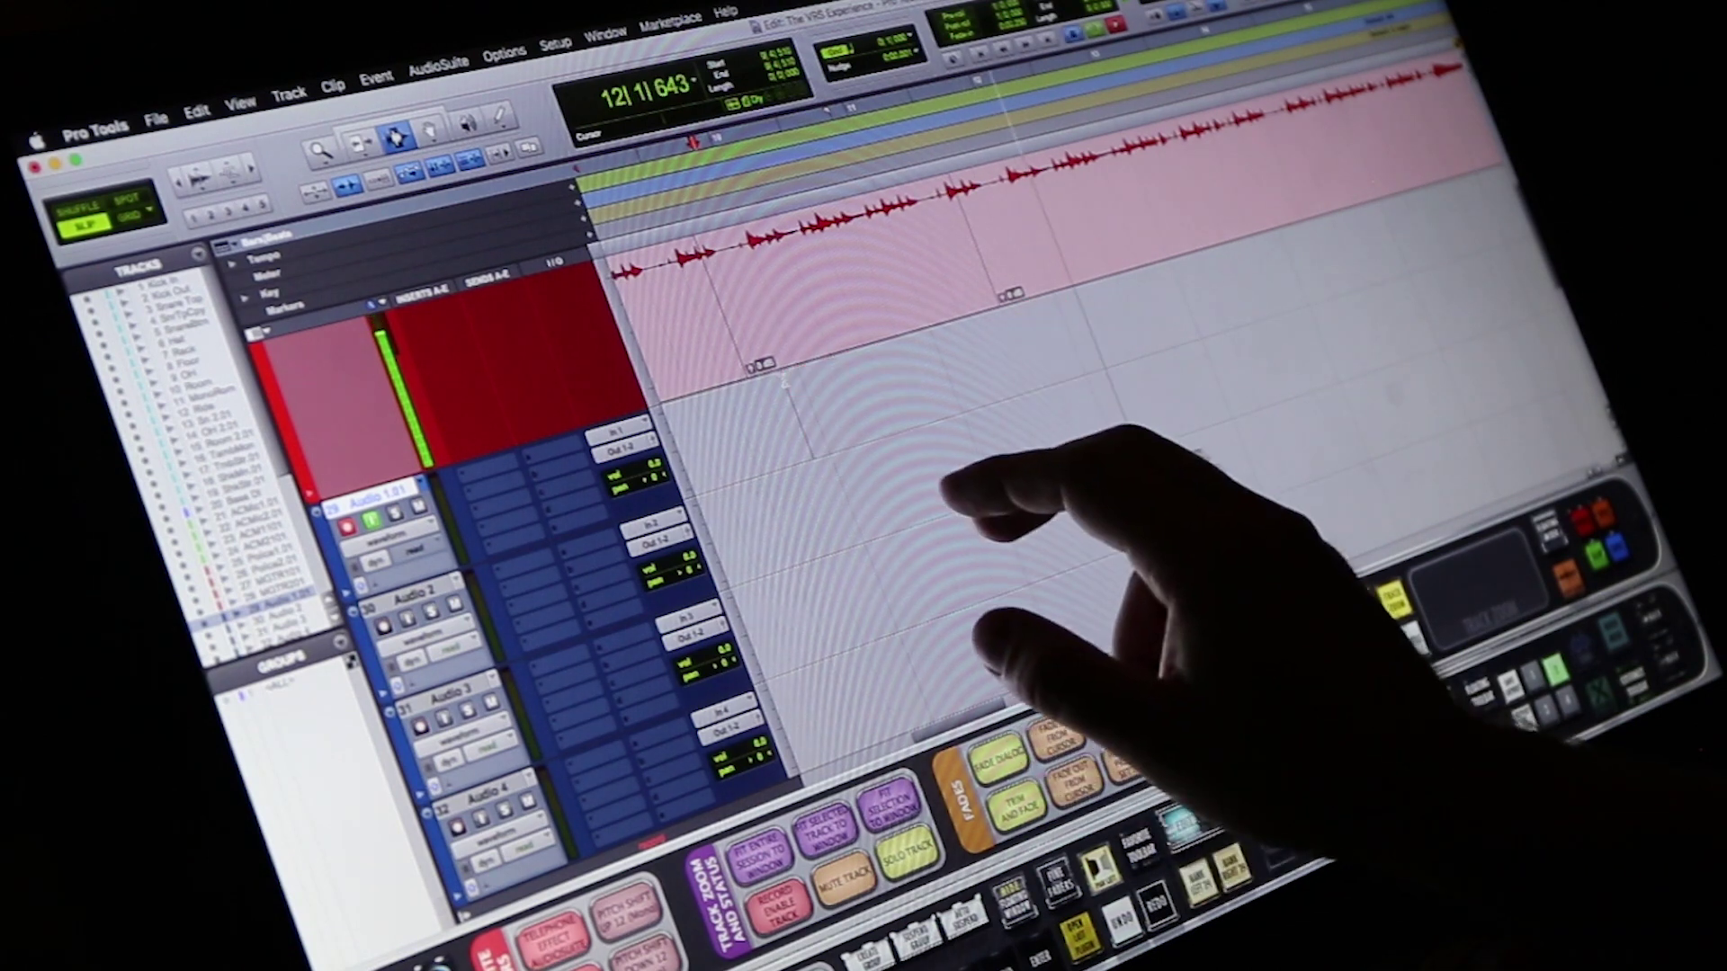
key(space)
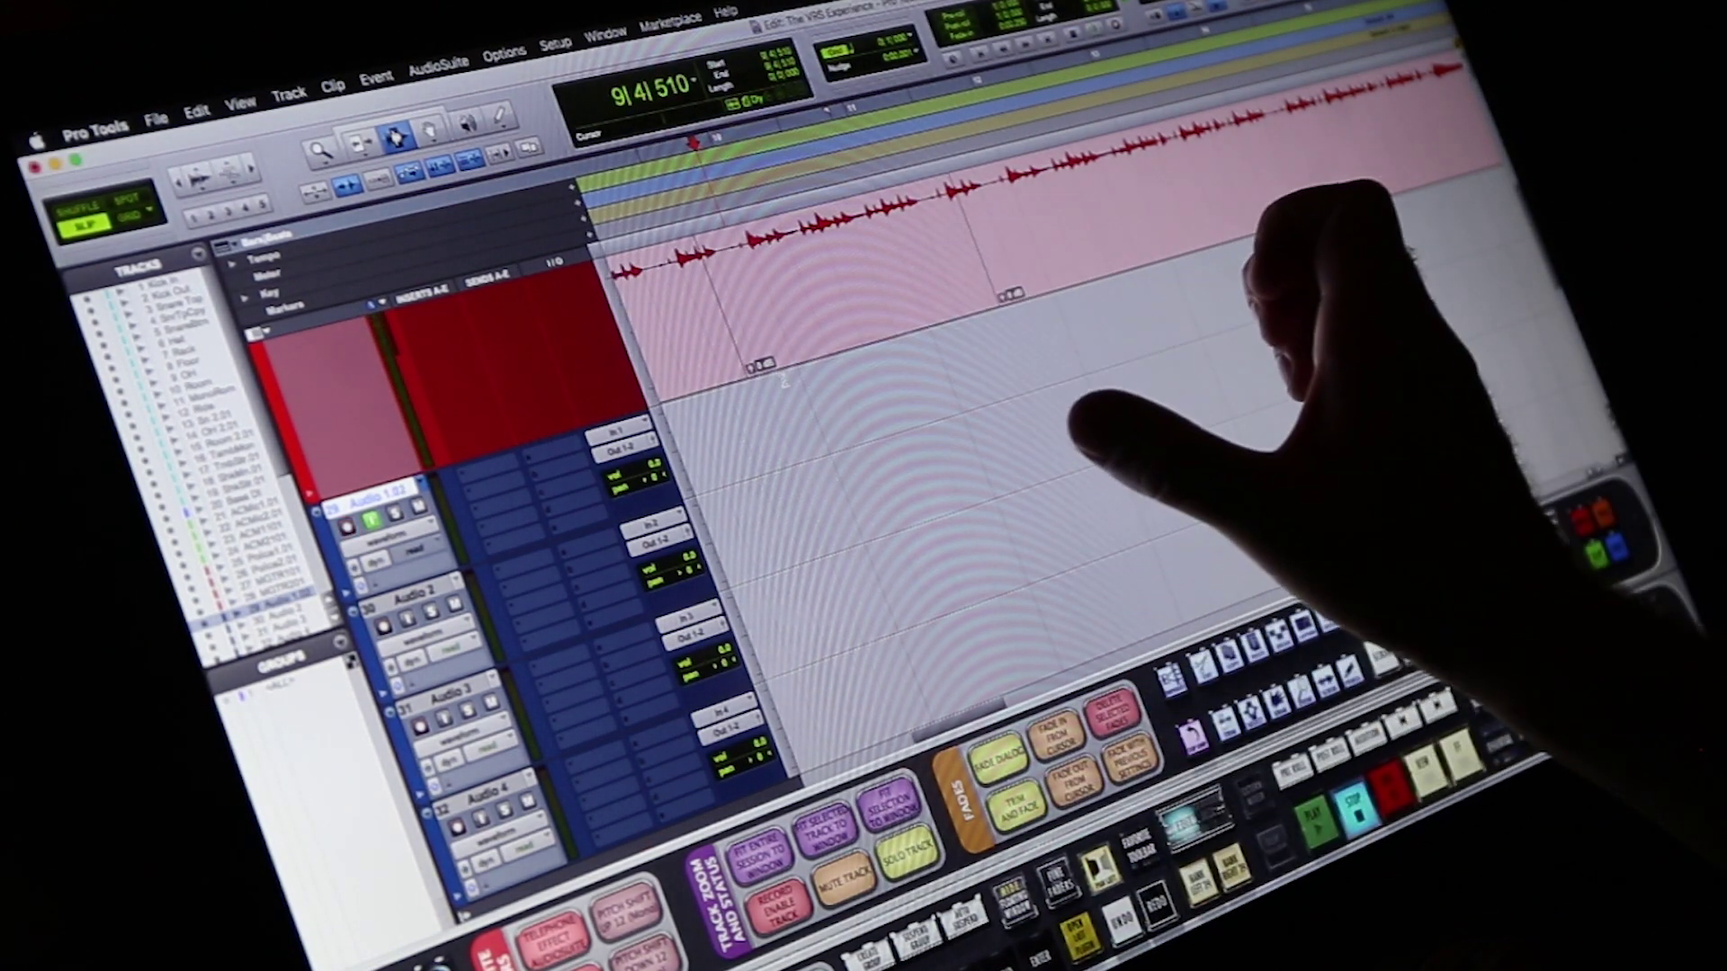
- Record a take on playlist Audio 1.02, undo it and record a replacement take from the same position
key(F12)
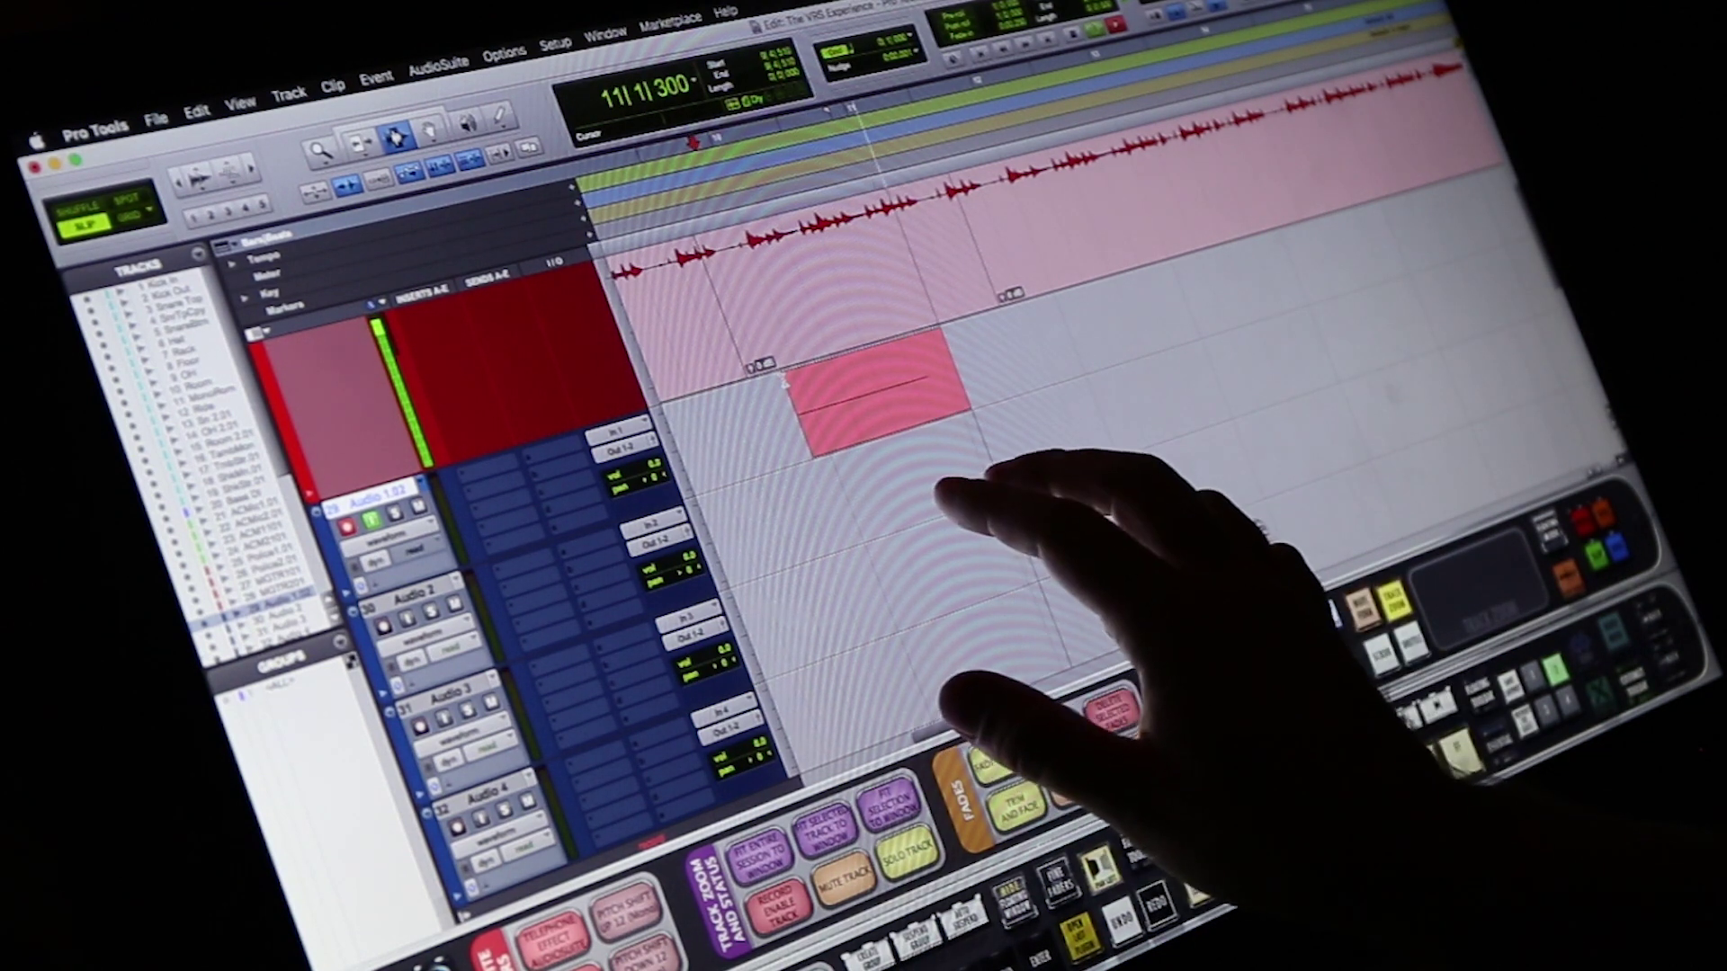
key(space)
key(super+z)
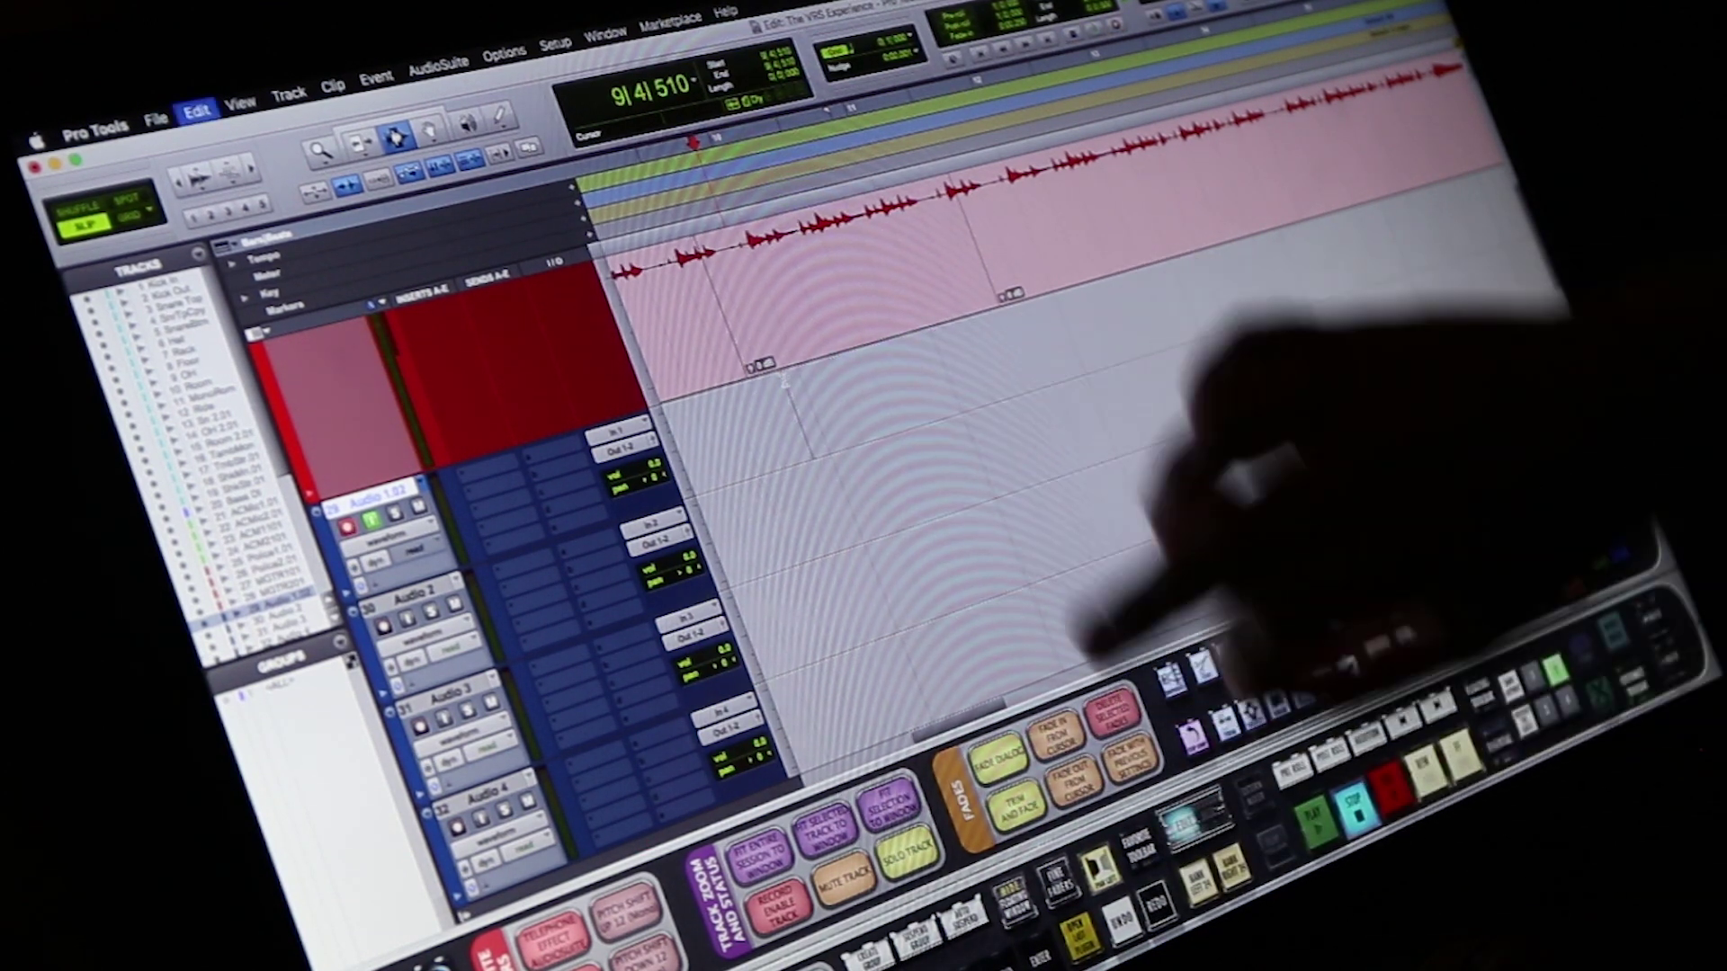
key(F12)
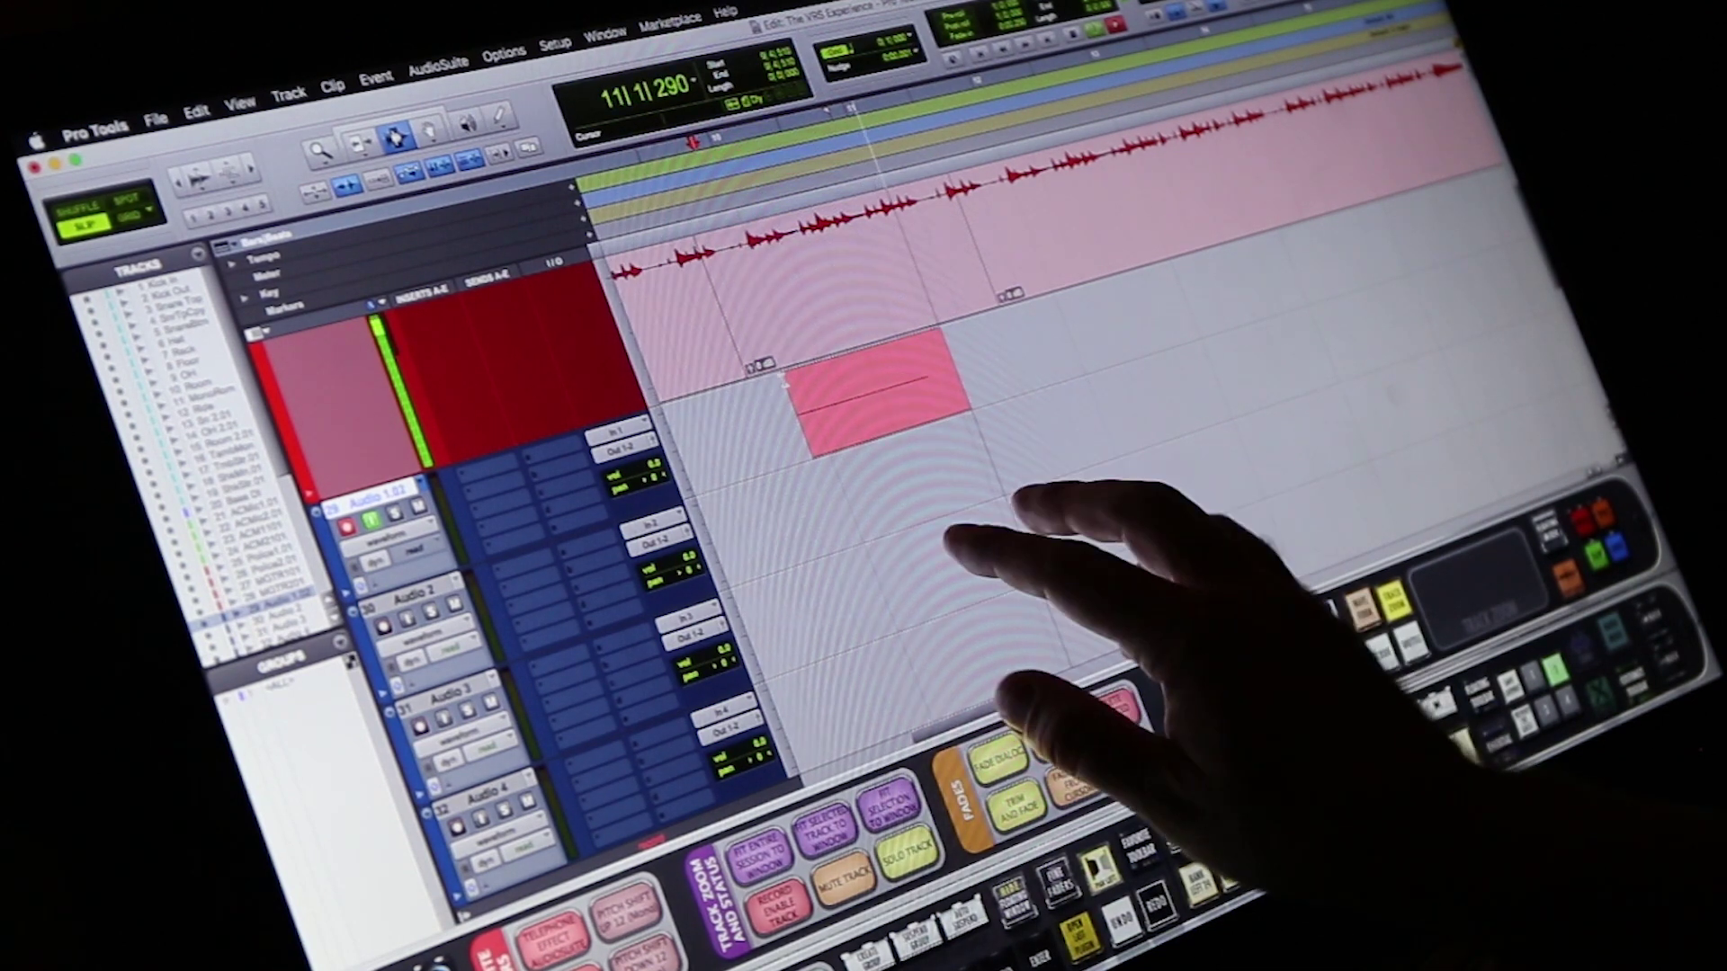
key(space)
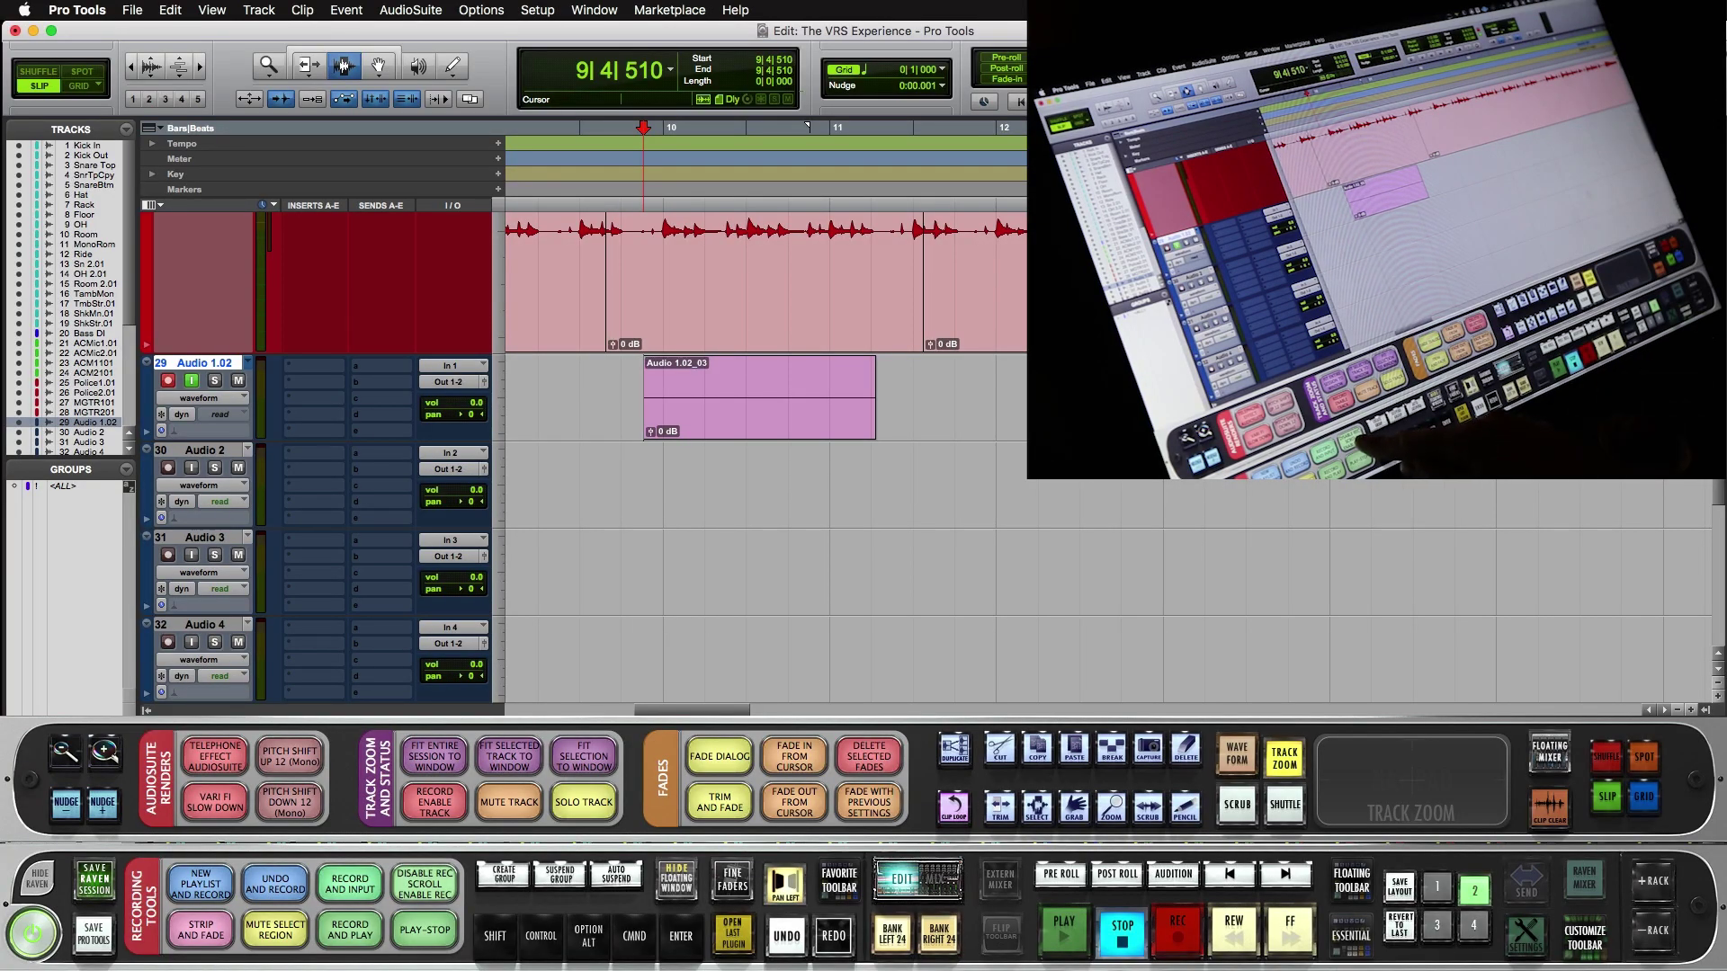
- Review the actions of the DISABLE REC SCROLL ENABLE REC batch command and assign it to the 3 Finger Swipe Down gesture
click(425, 884)
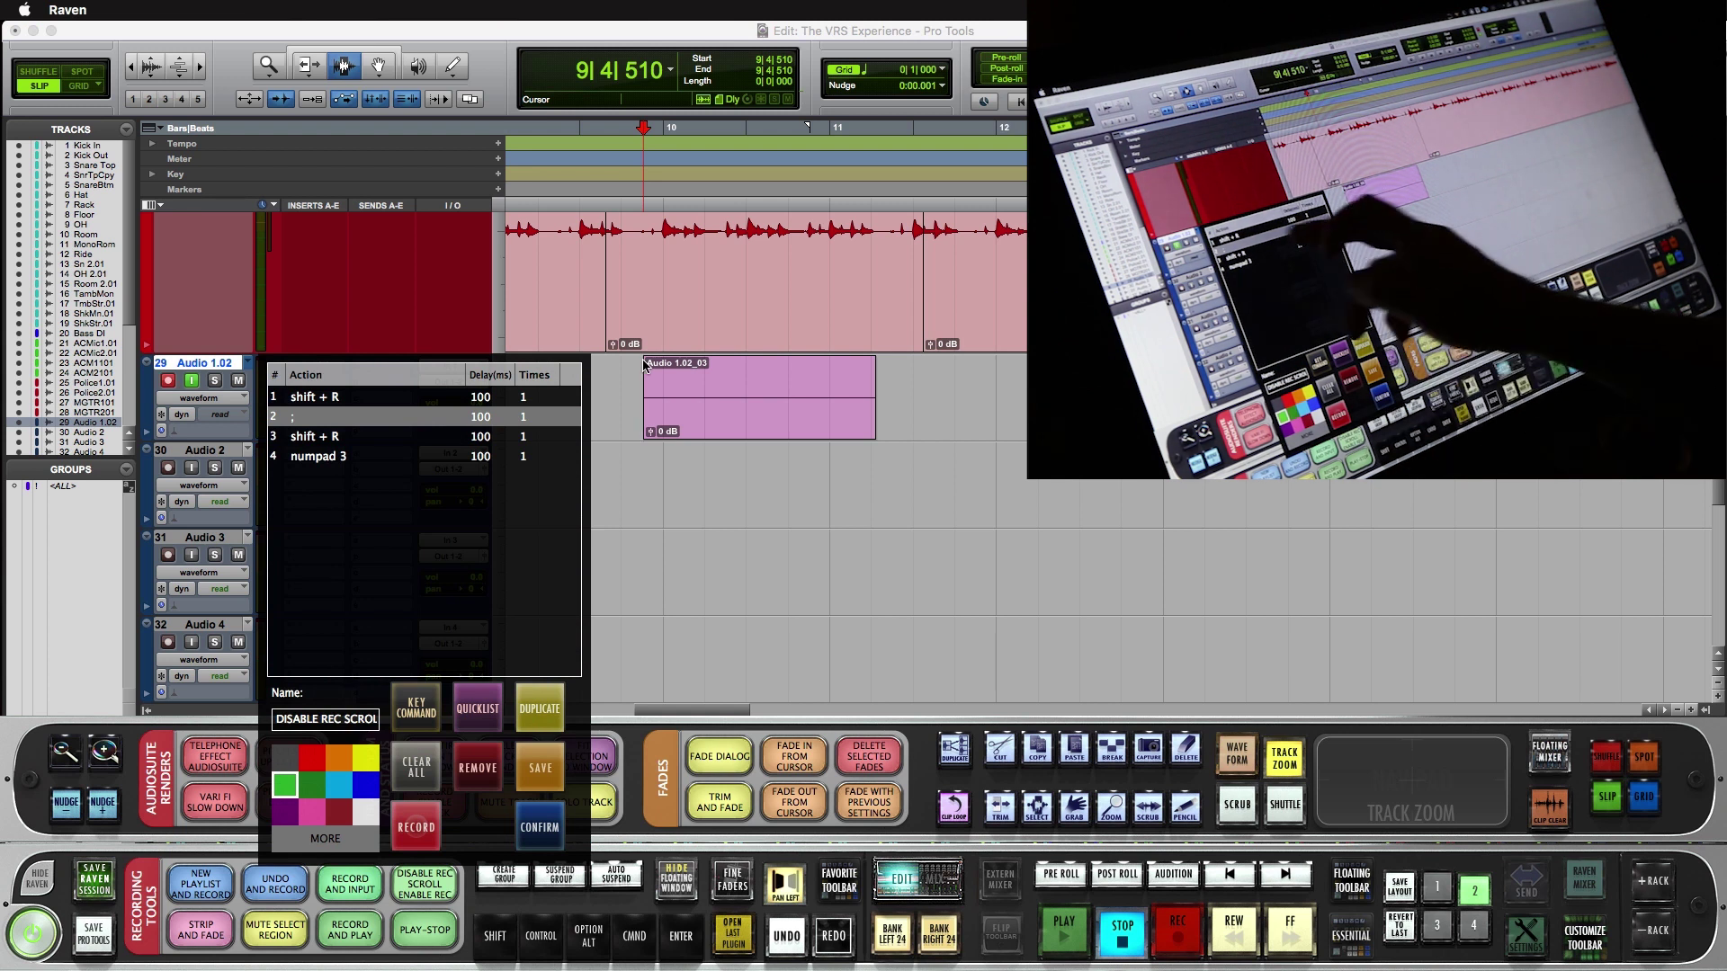
click(363, 397)
click(374, 418)
click(374, 437)
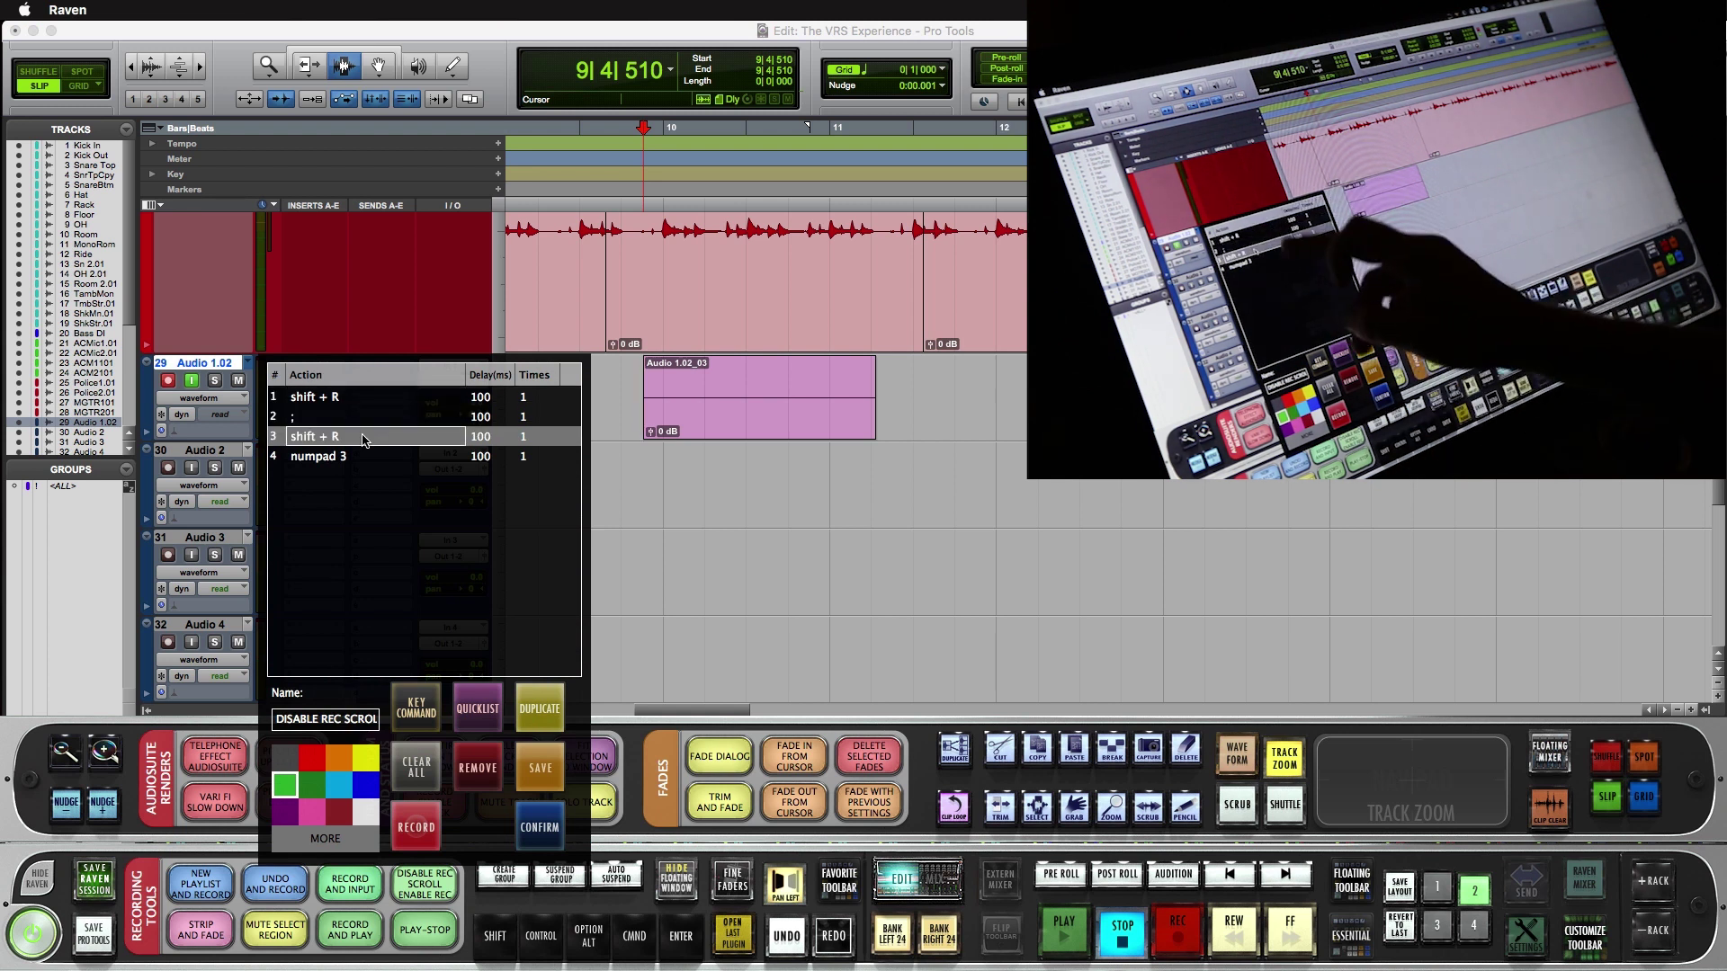
click(373, 457)
click(477, 704)
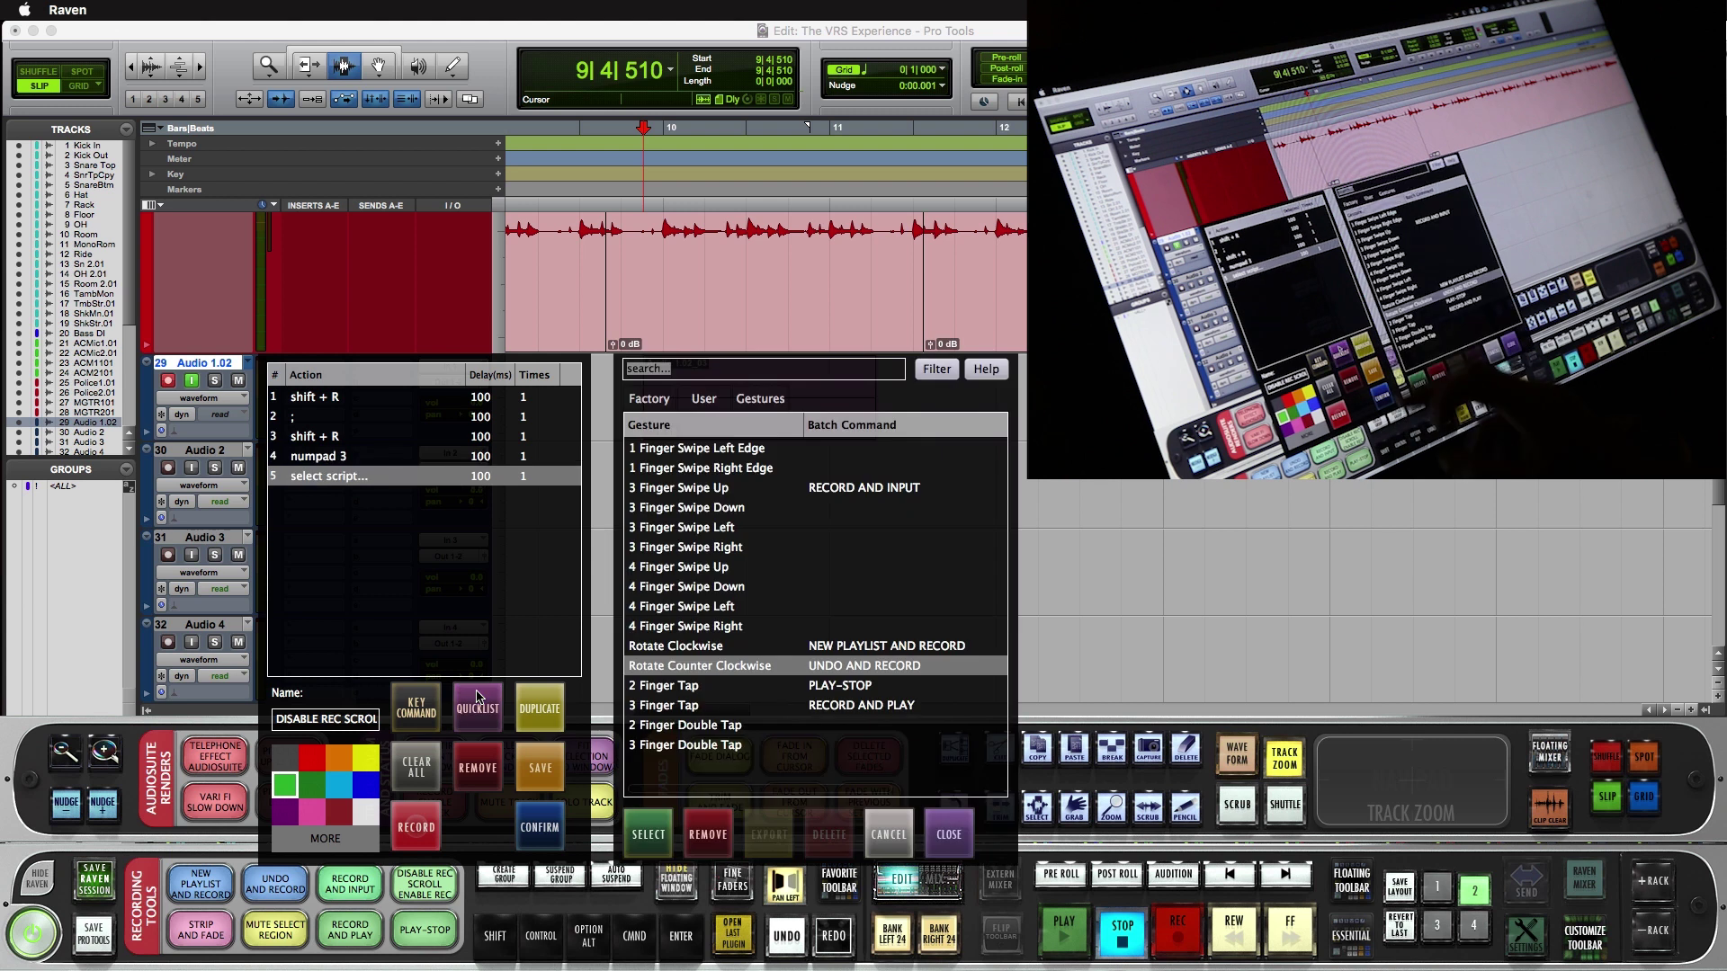
click(686, 507)
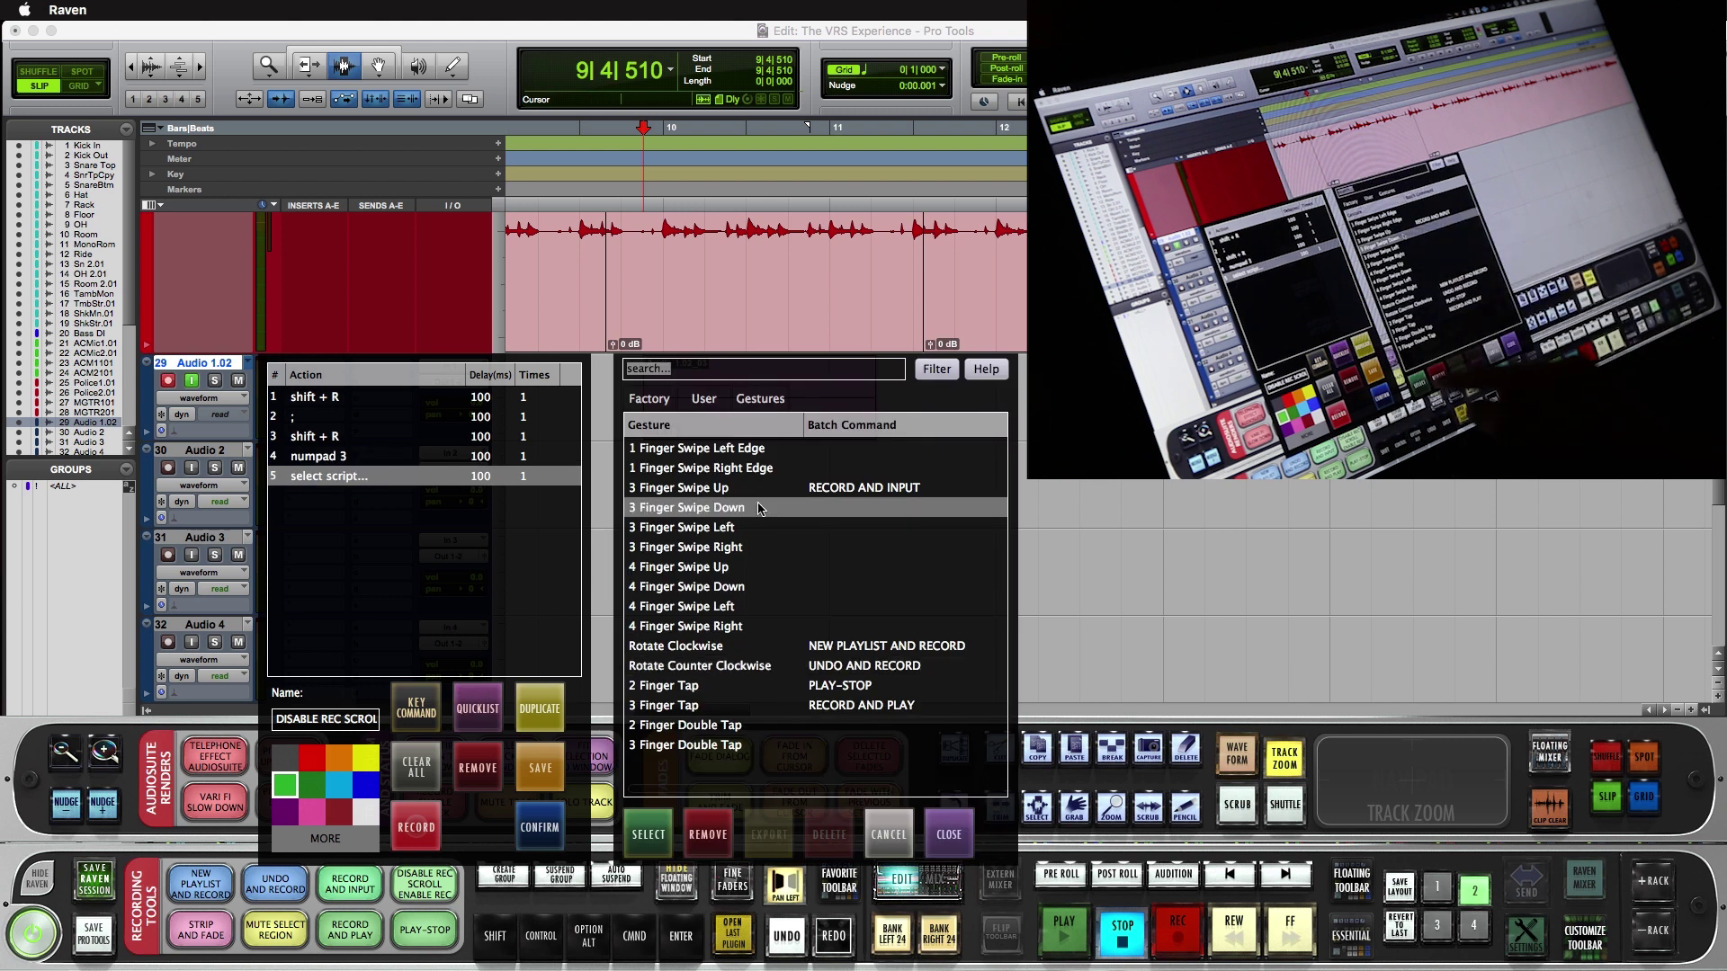
click(647, 834)
click(948, 833)
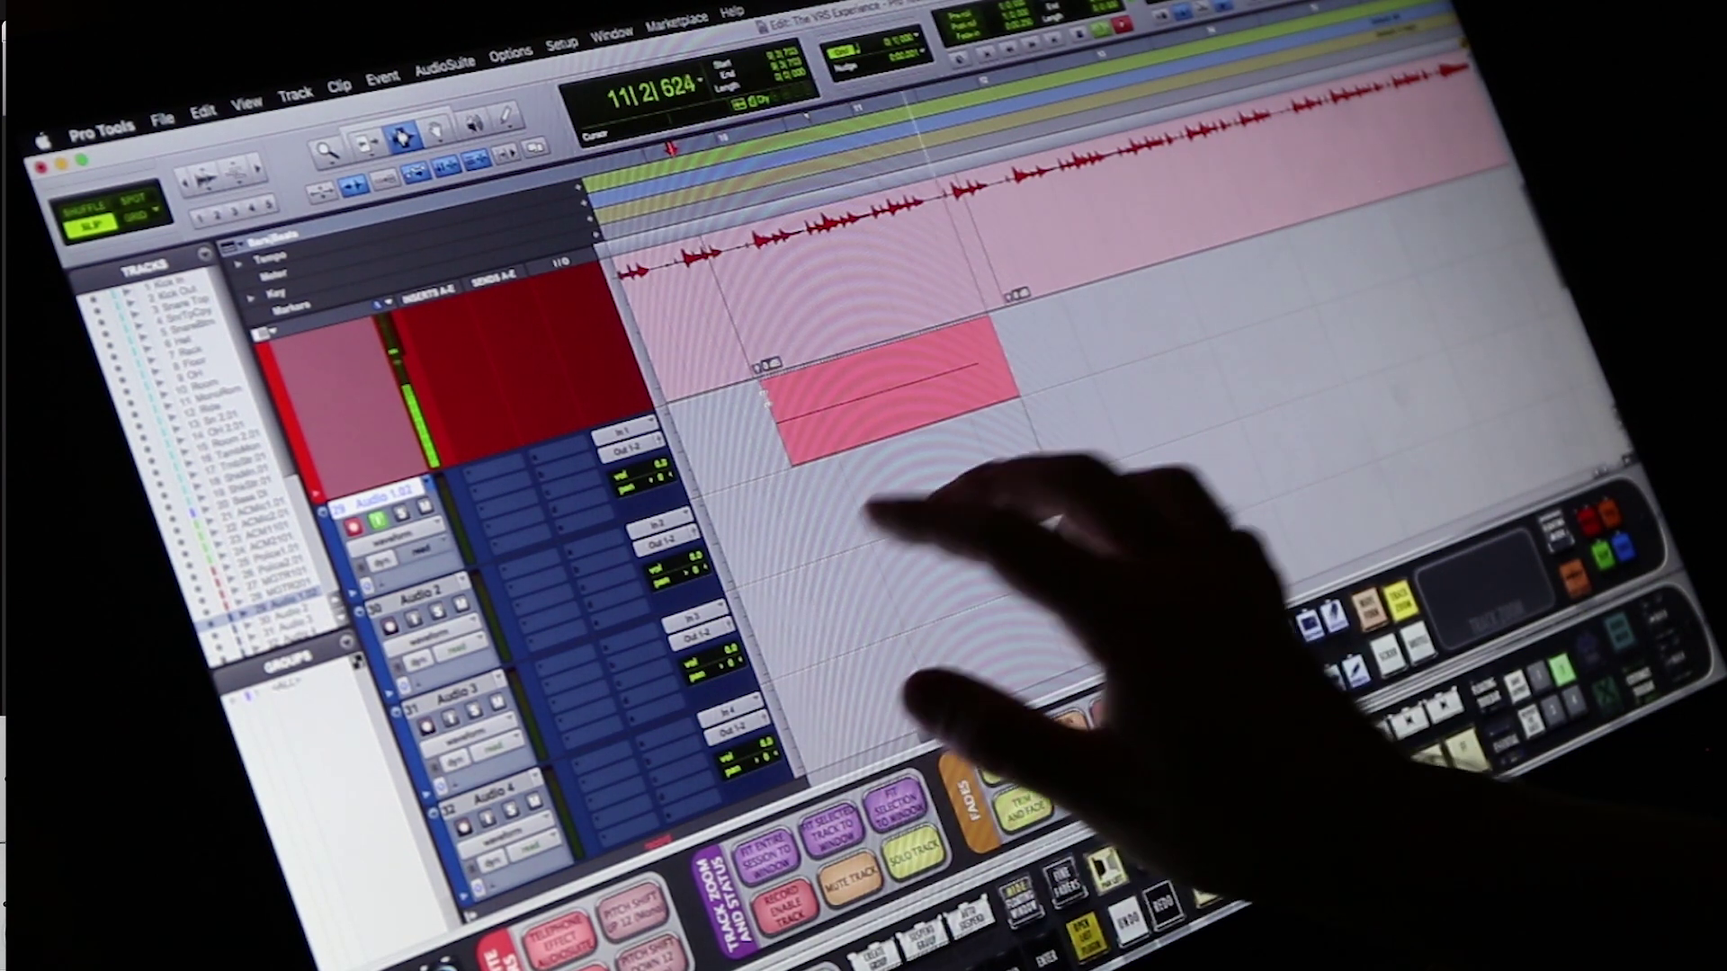
- Stop the take on Audio 1.02, disarm that track, move down to Audio 2, record-enable it and start recording
key(space)
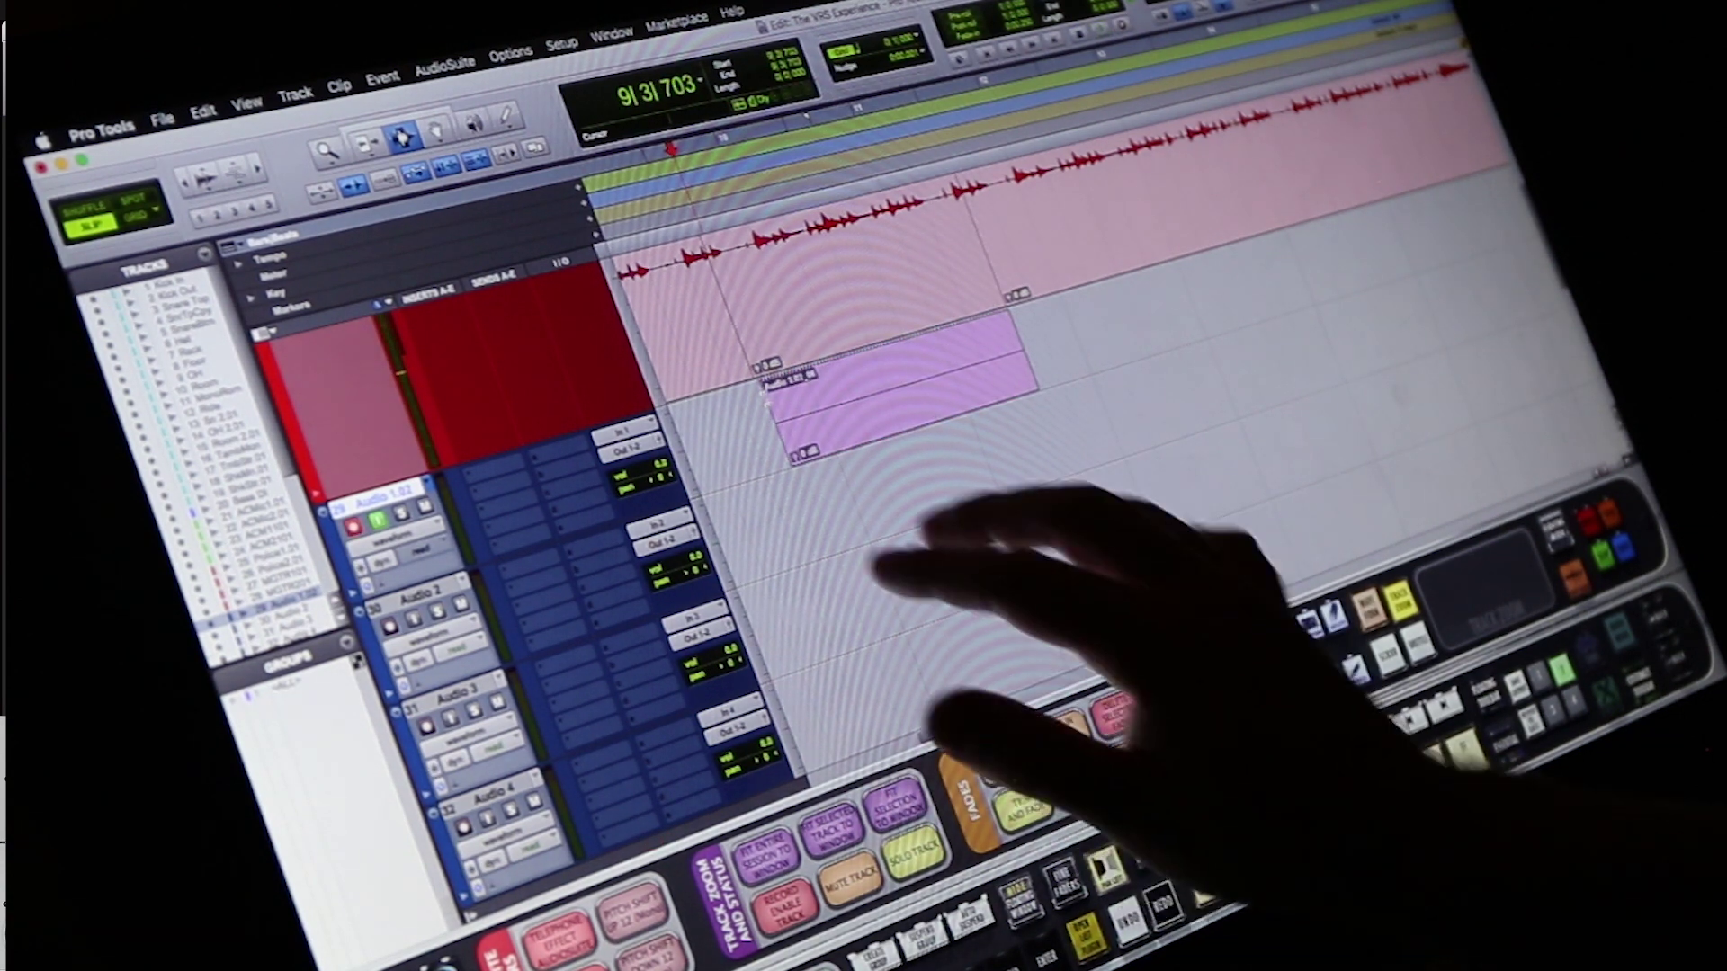
key(shift+r)
key(shift+i)
key(ctrl+semicolon)
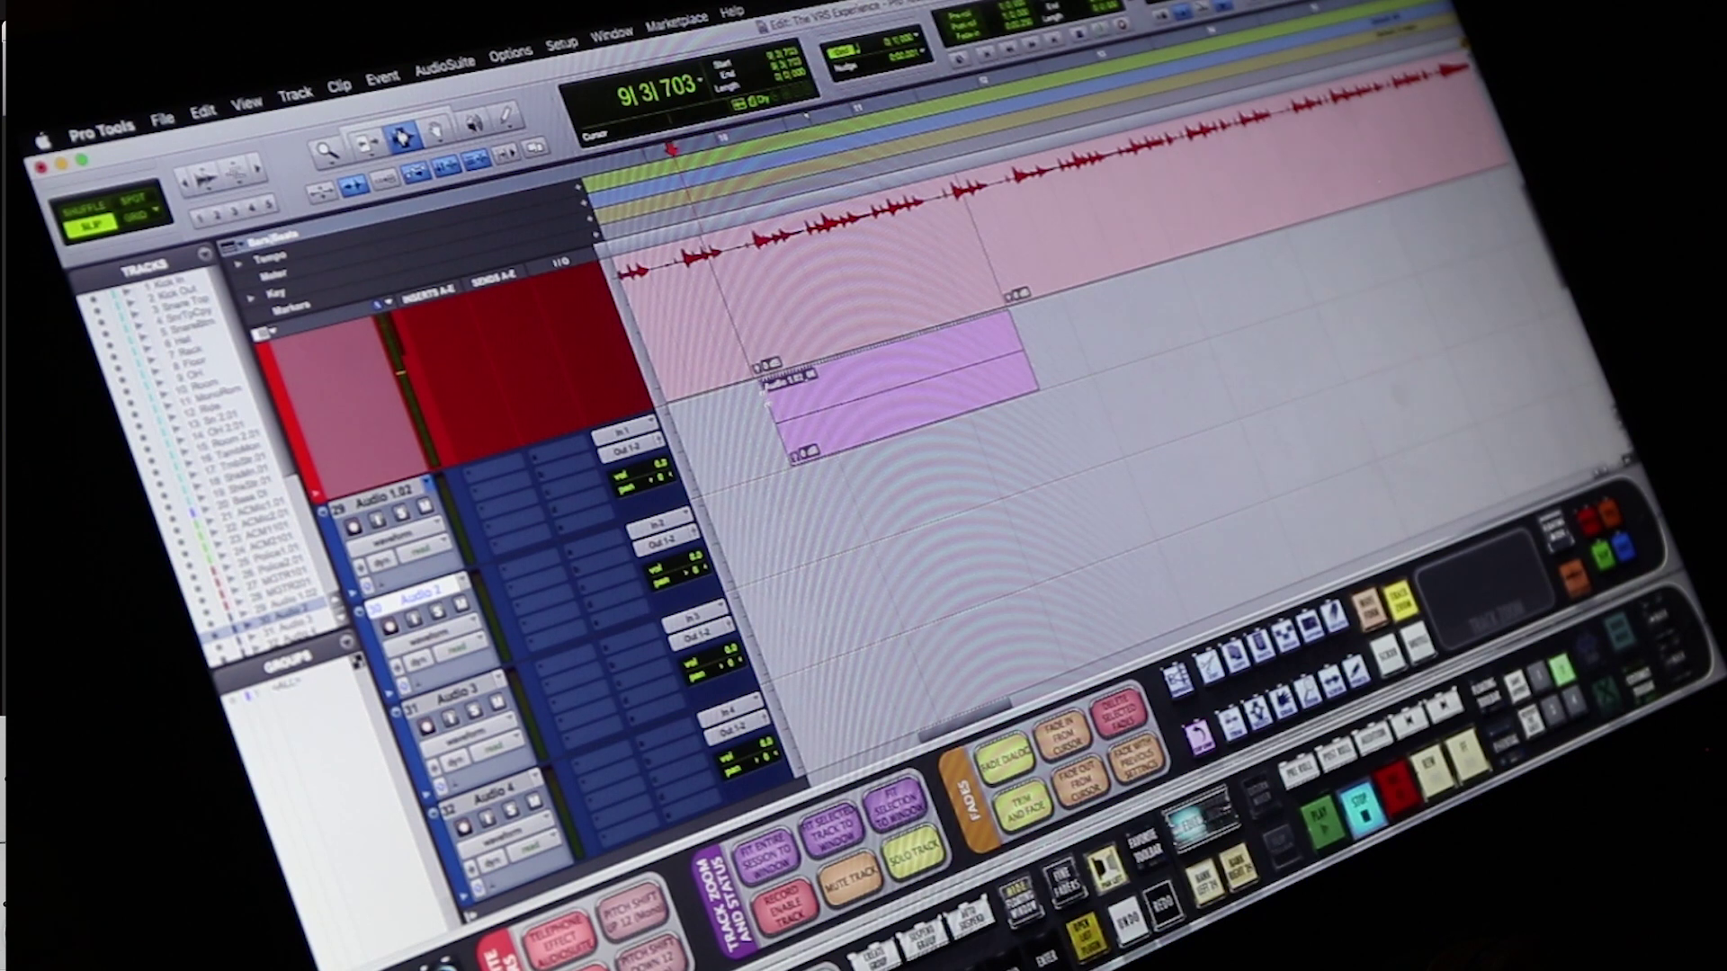
key(shift+r)
key(super+space)
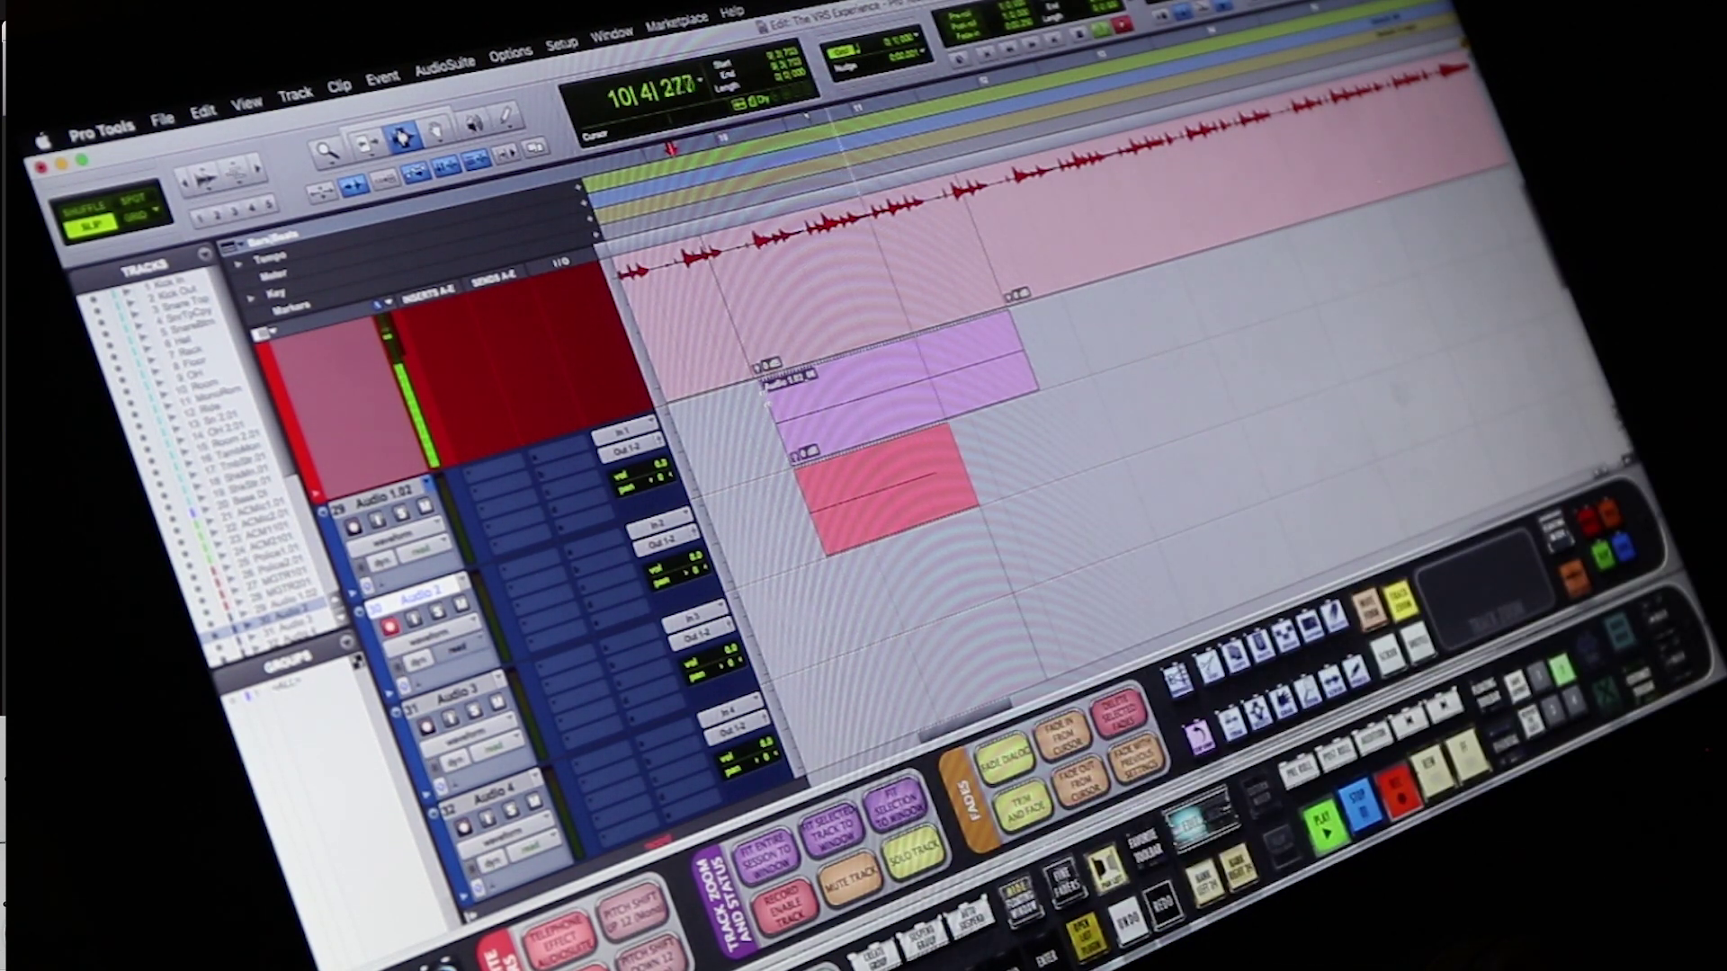
- Stop the take on Audio 2 and mute a middle section of the Audio 1.02 clip
key(space)
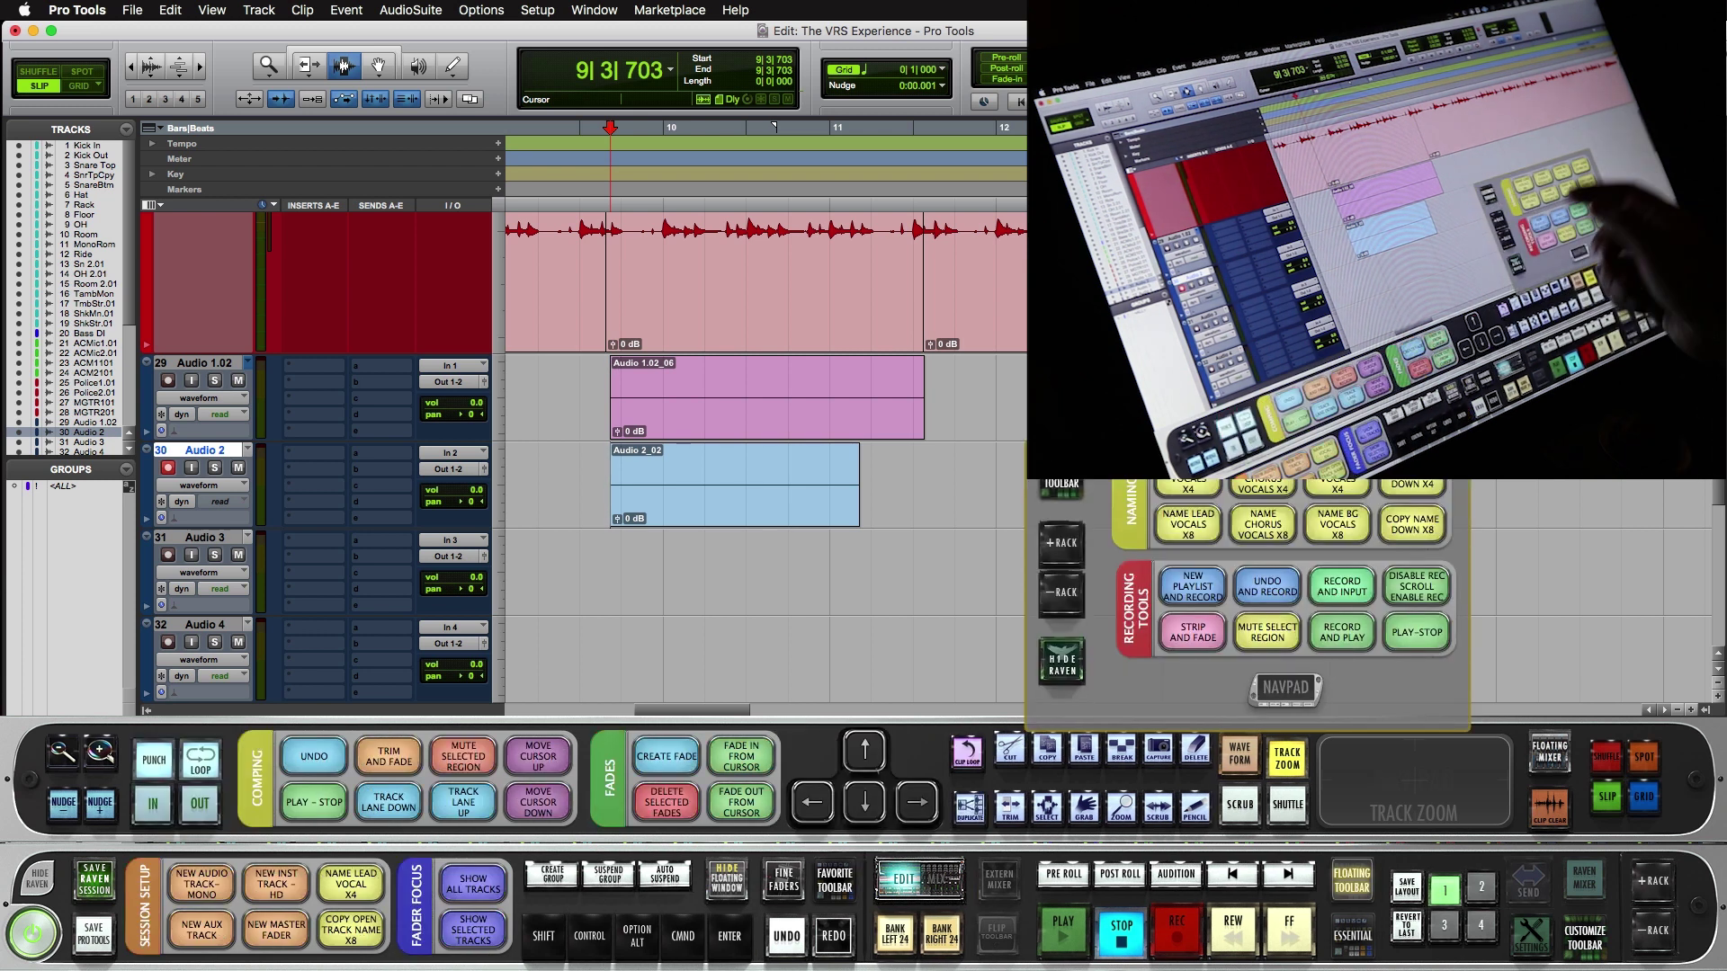
drag(671, 395, 785, 392)
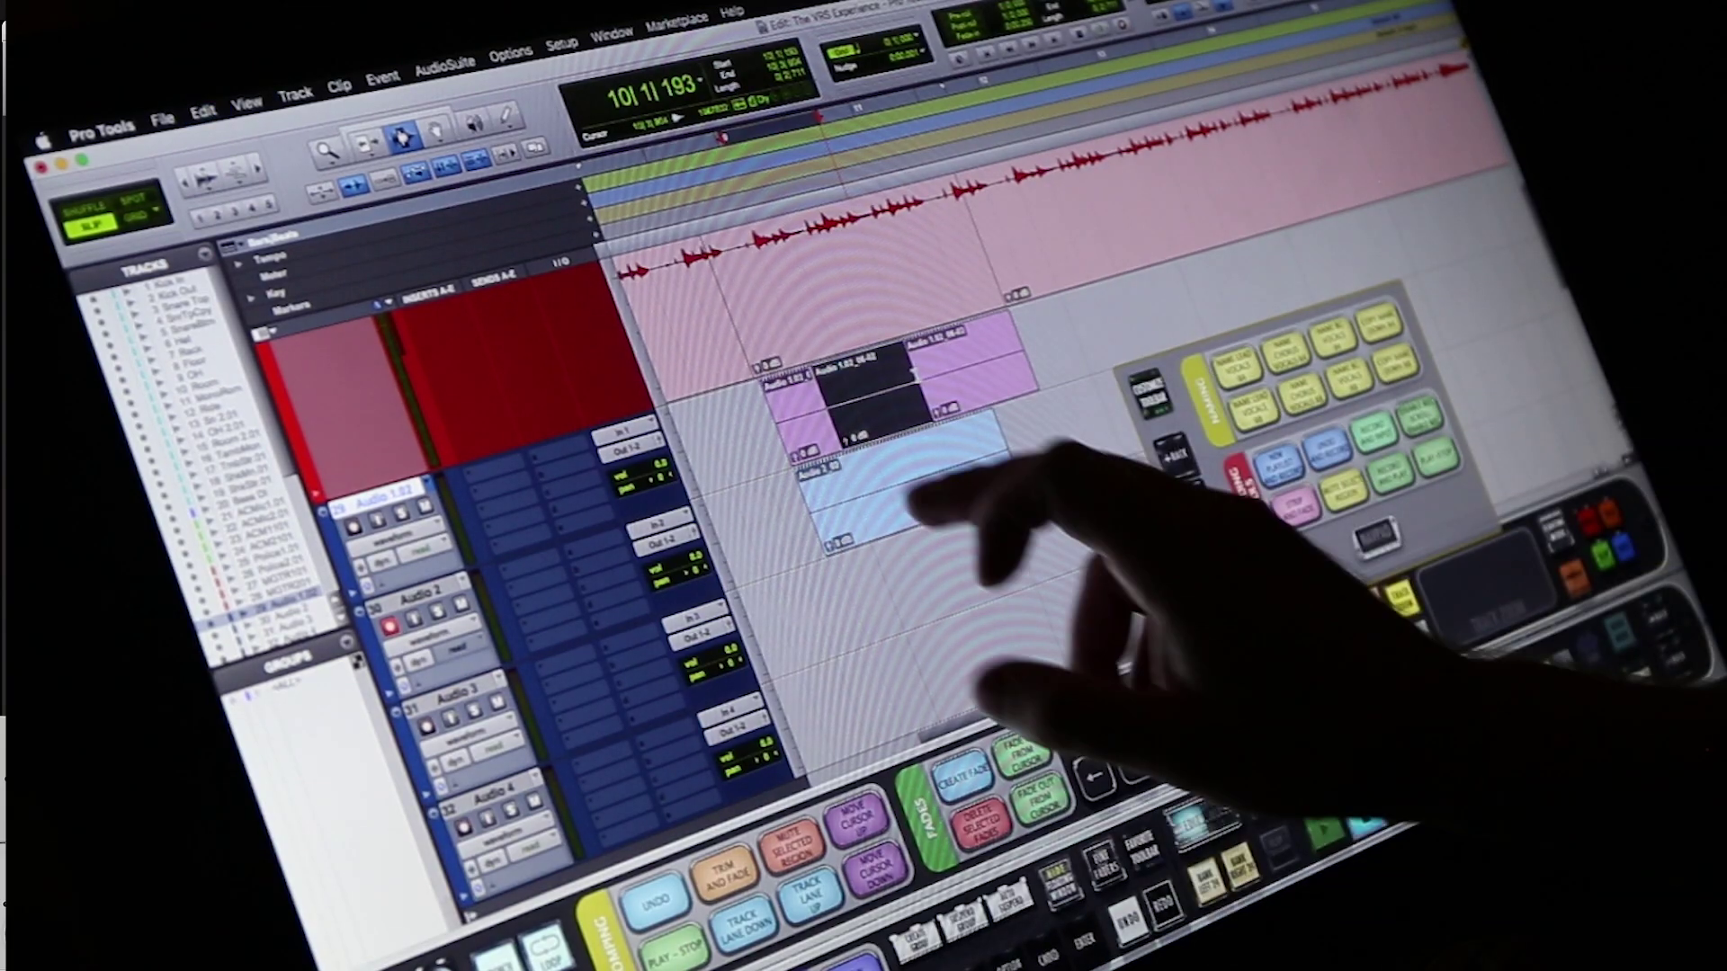
- Try trimming the Audio 2 clip to a section in its middle and undo the trim
drag(729, 395, 729, 483)
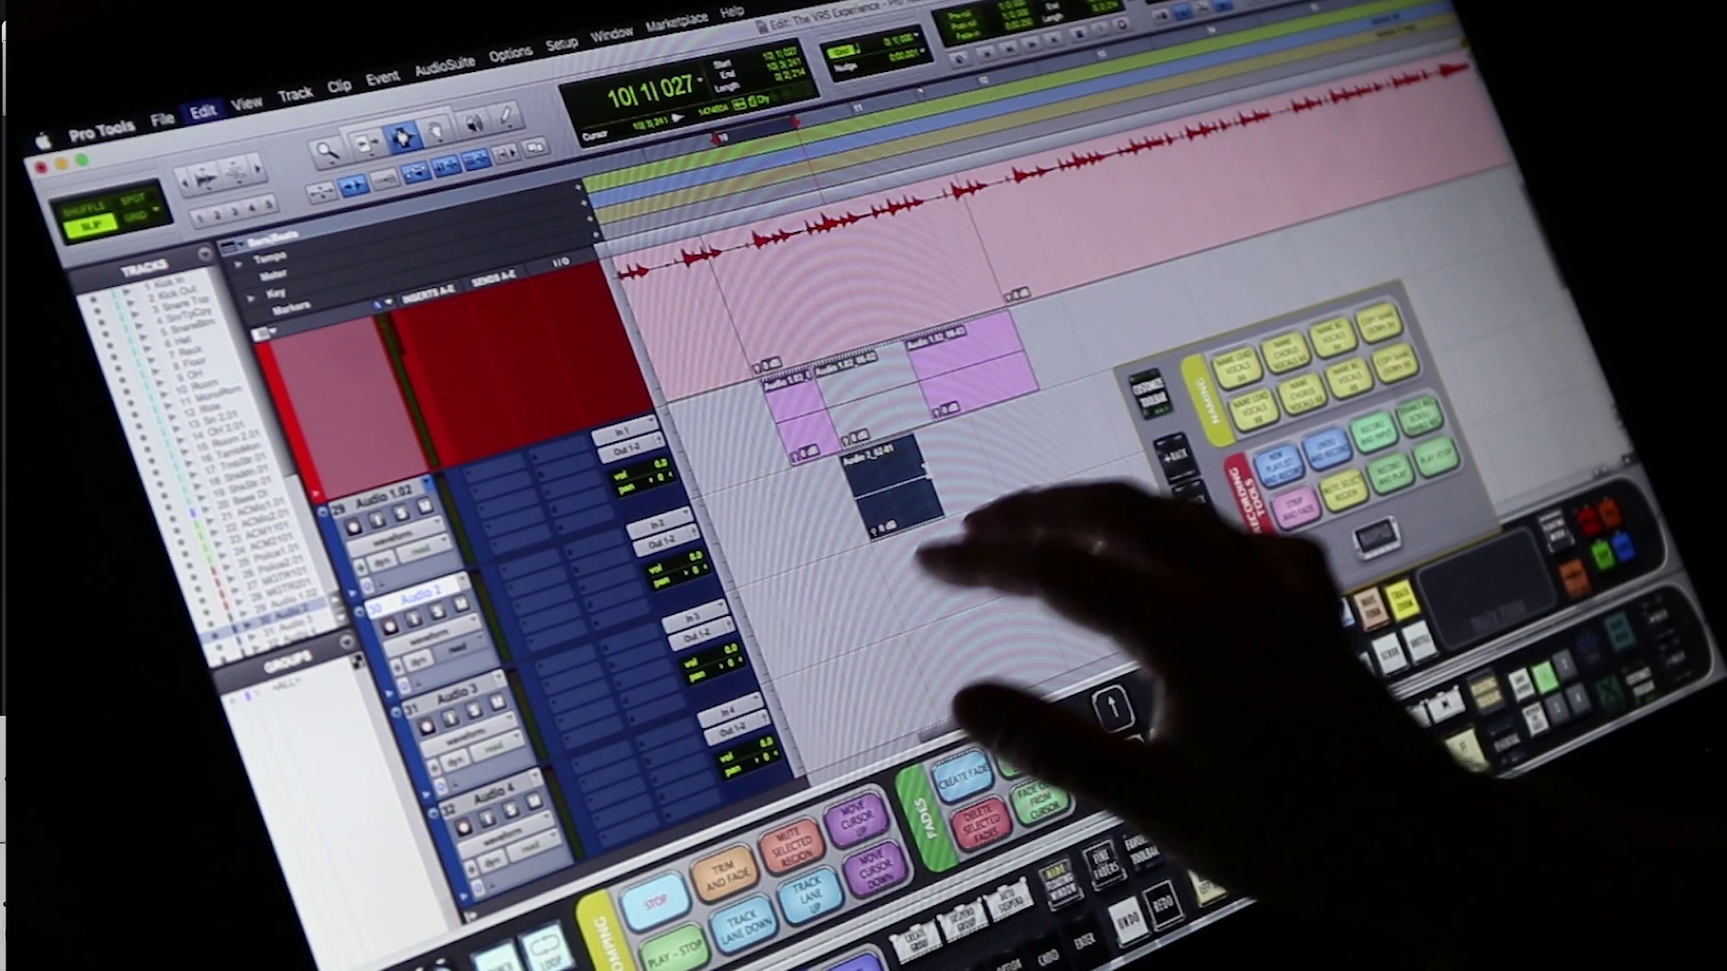
click(655, 901)
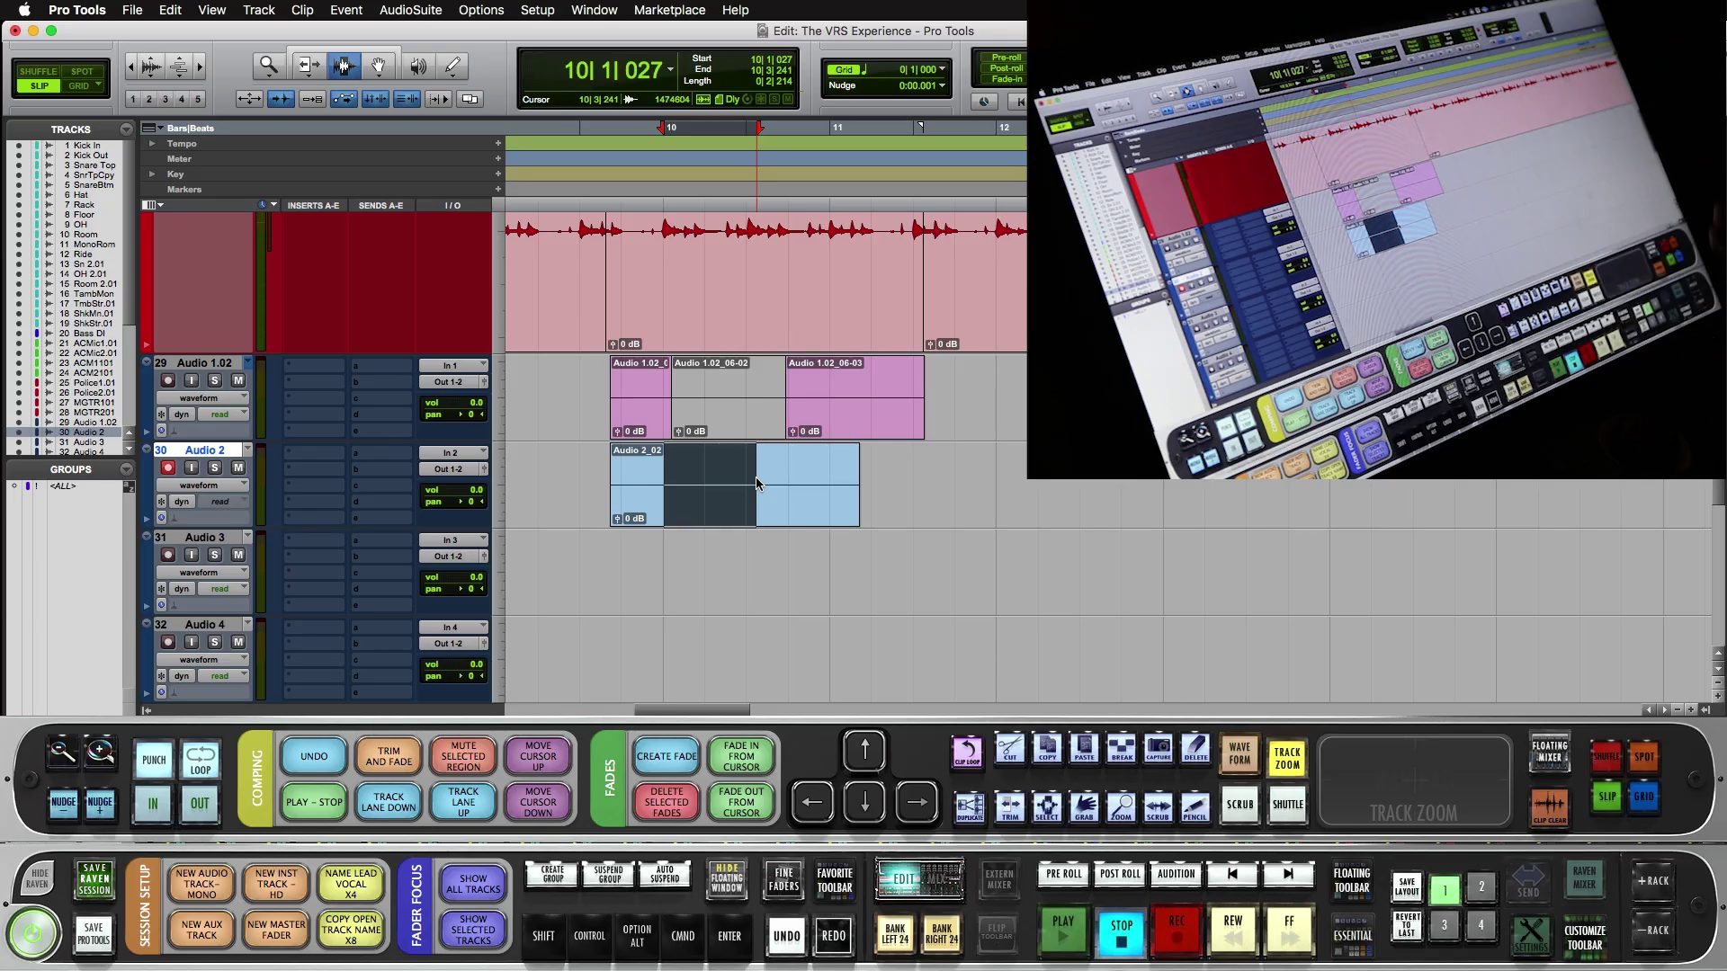
- Save the Raven session as july 18th gestures in the Ravlays folder
click(94, 879)
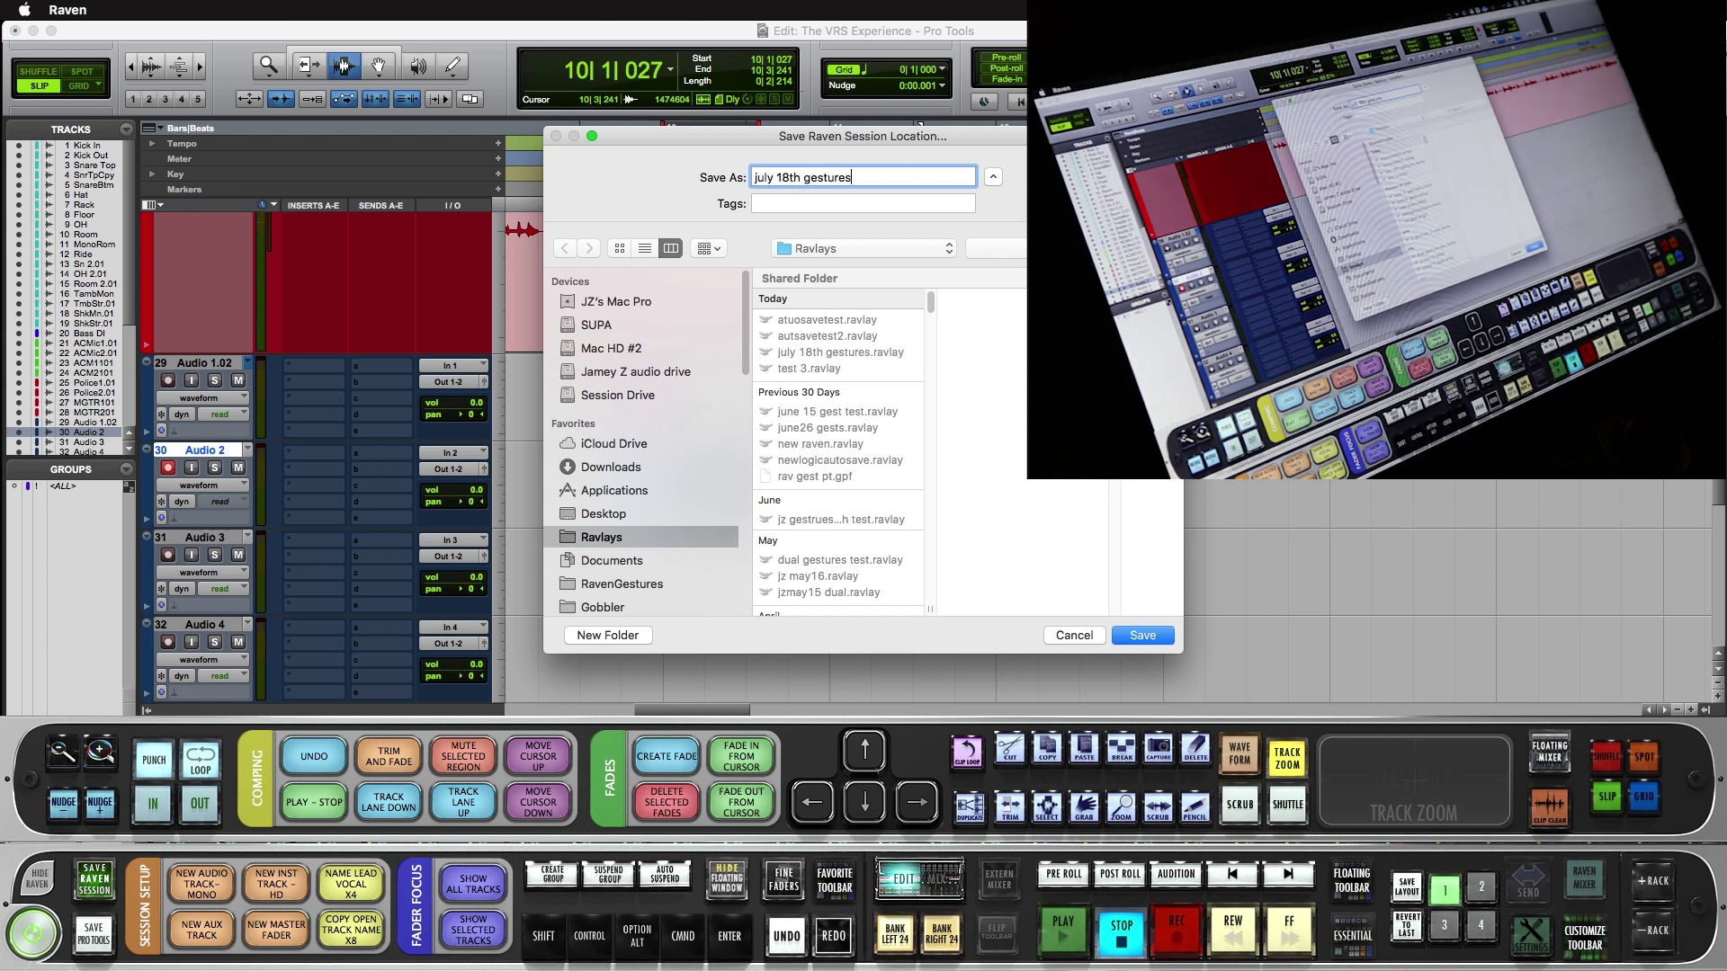
key(Return)
click(787, 377)
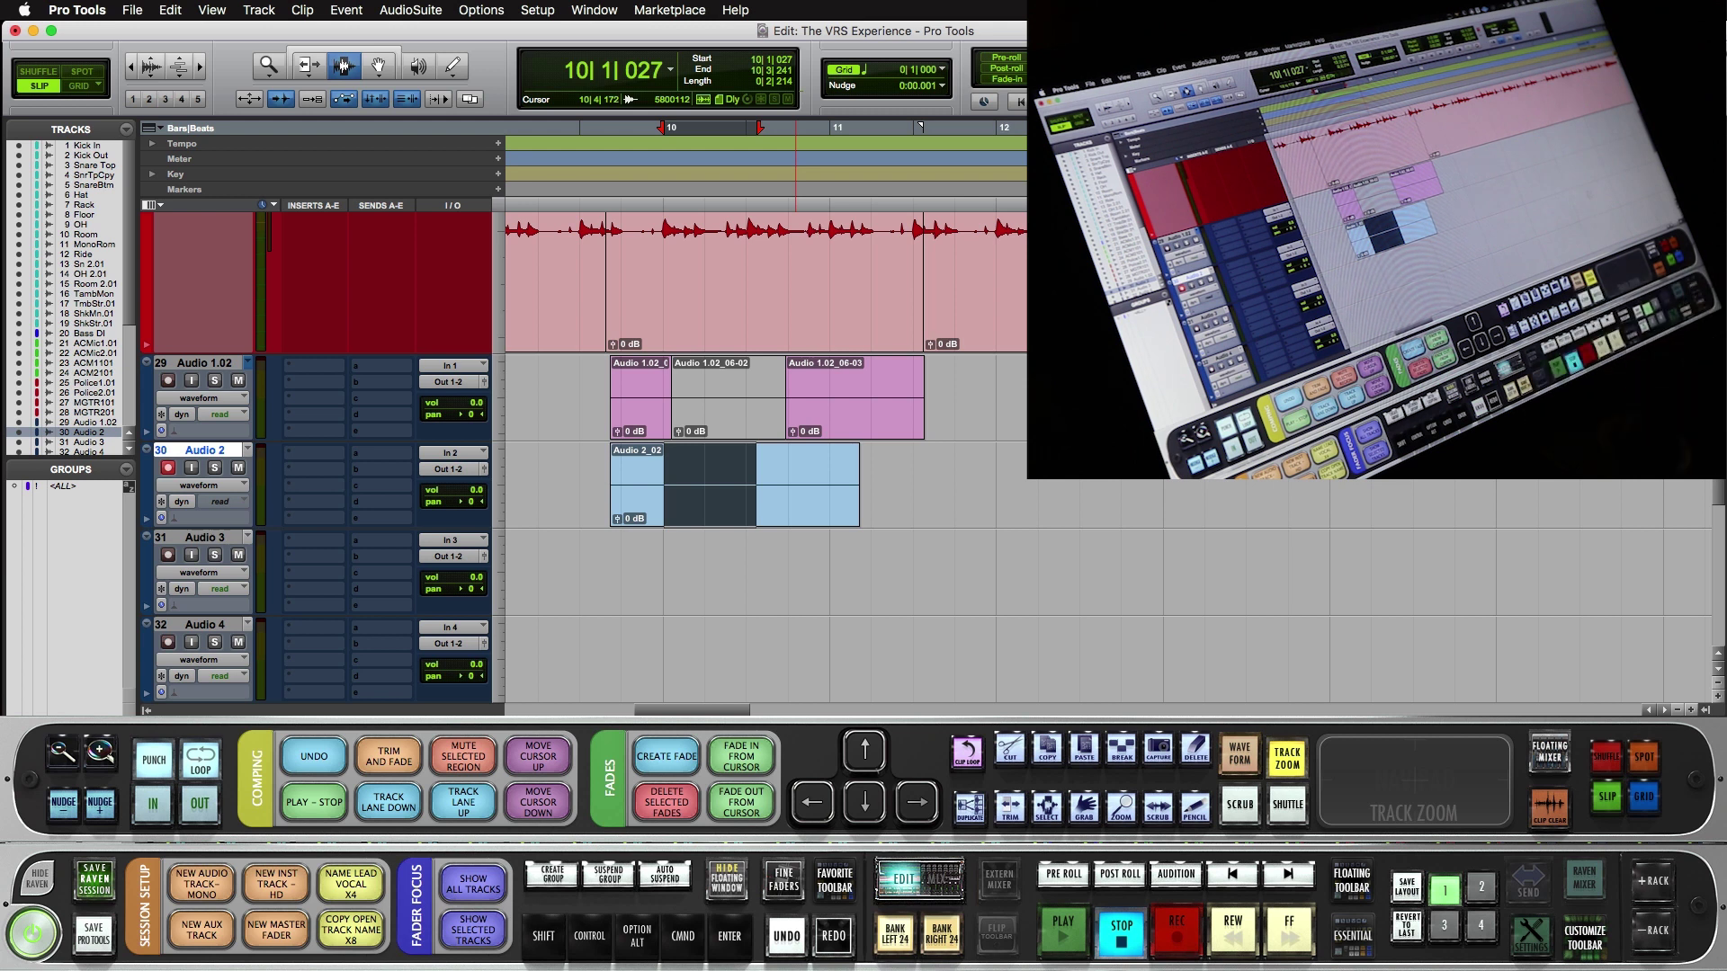
- Switch the Raven toolbars to the Gestures default layout
click(1531, 937)
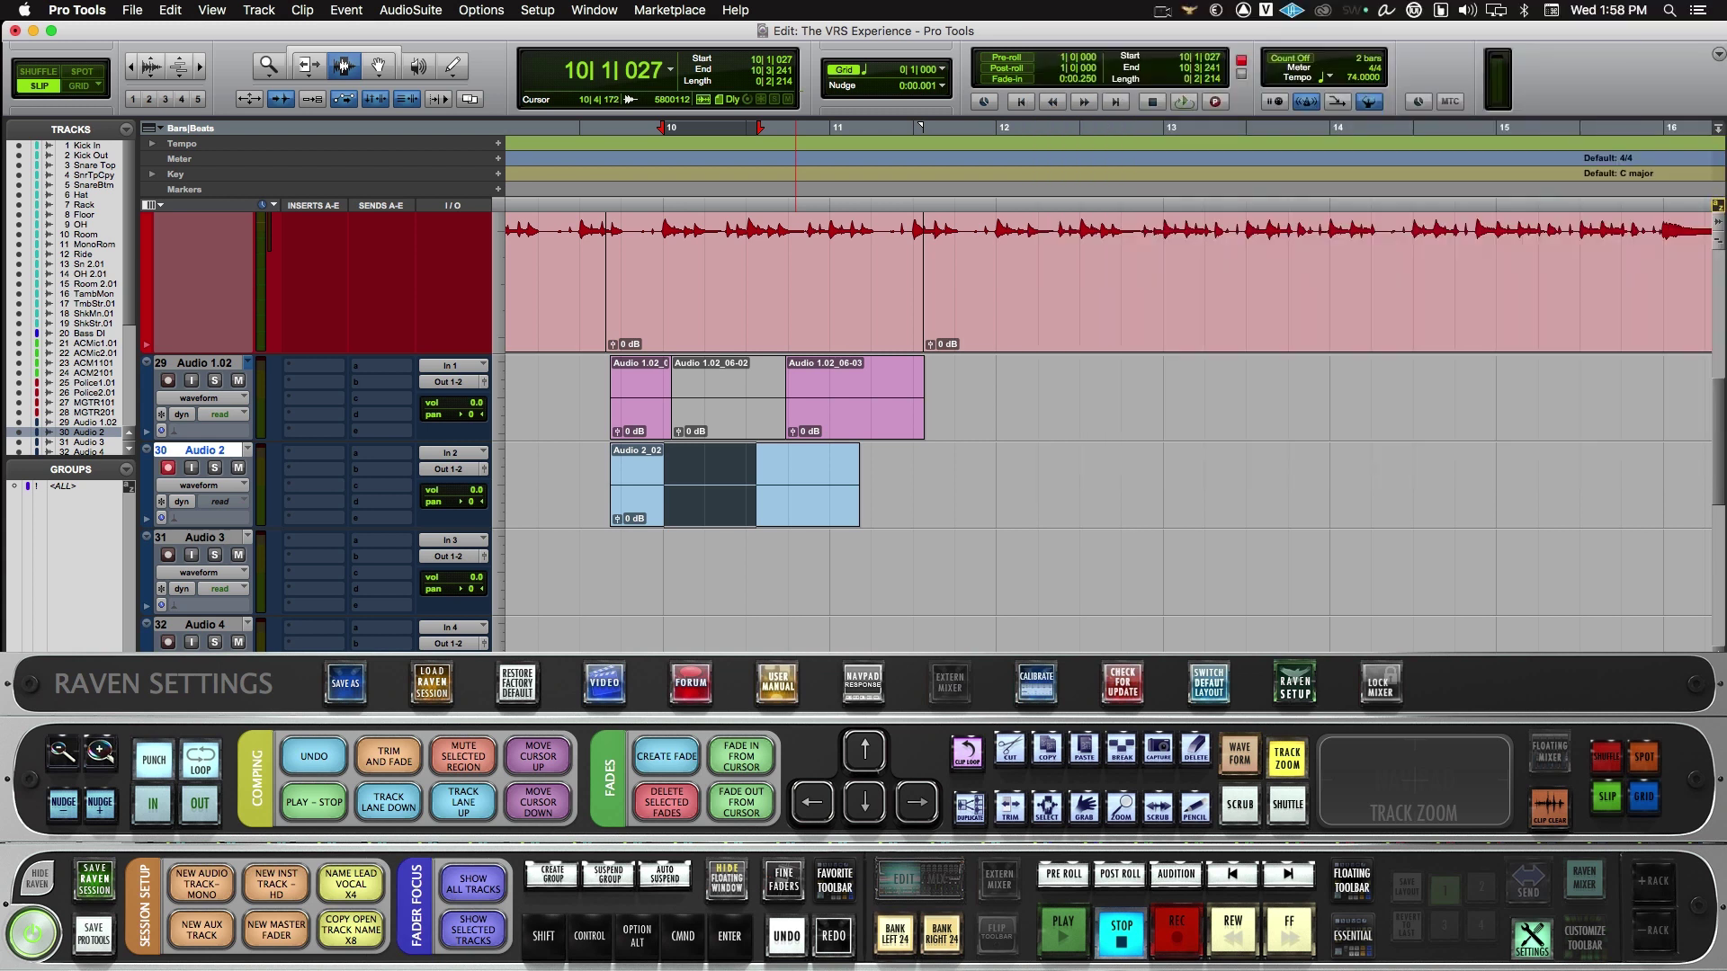
click(1208, 684)
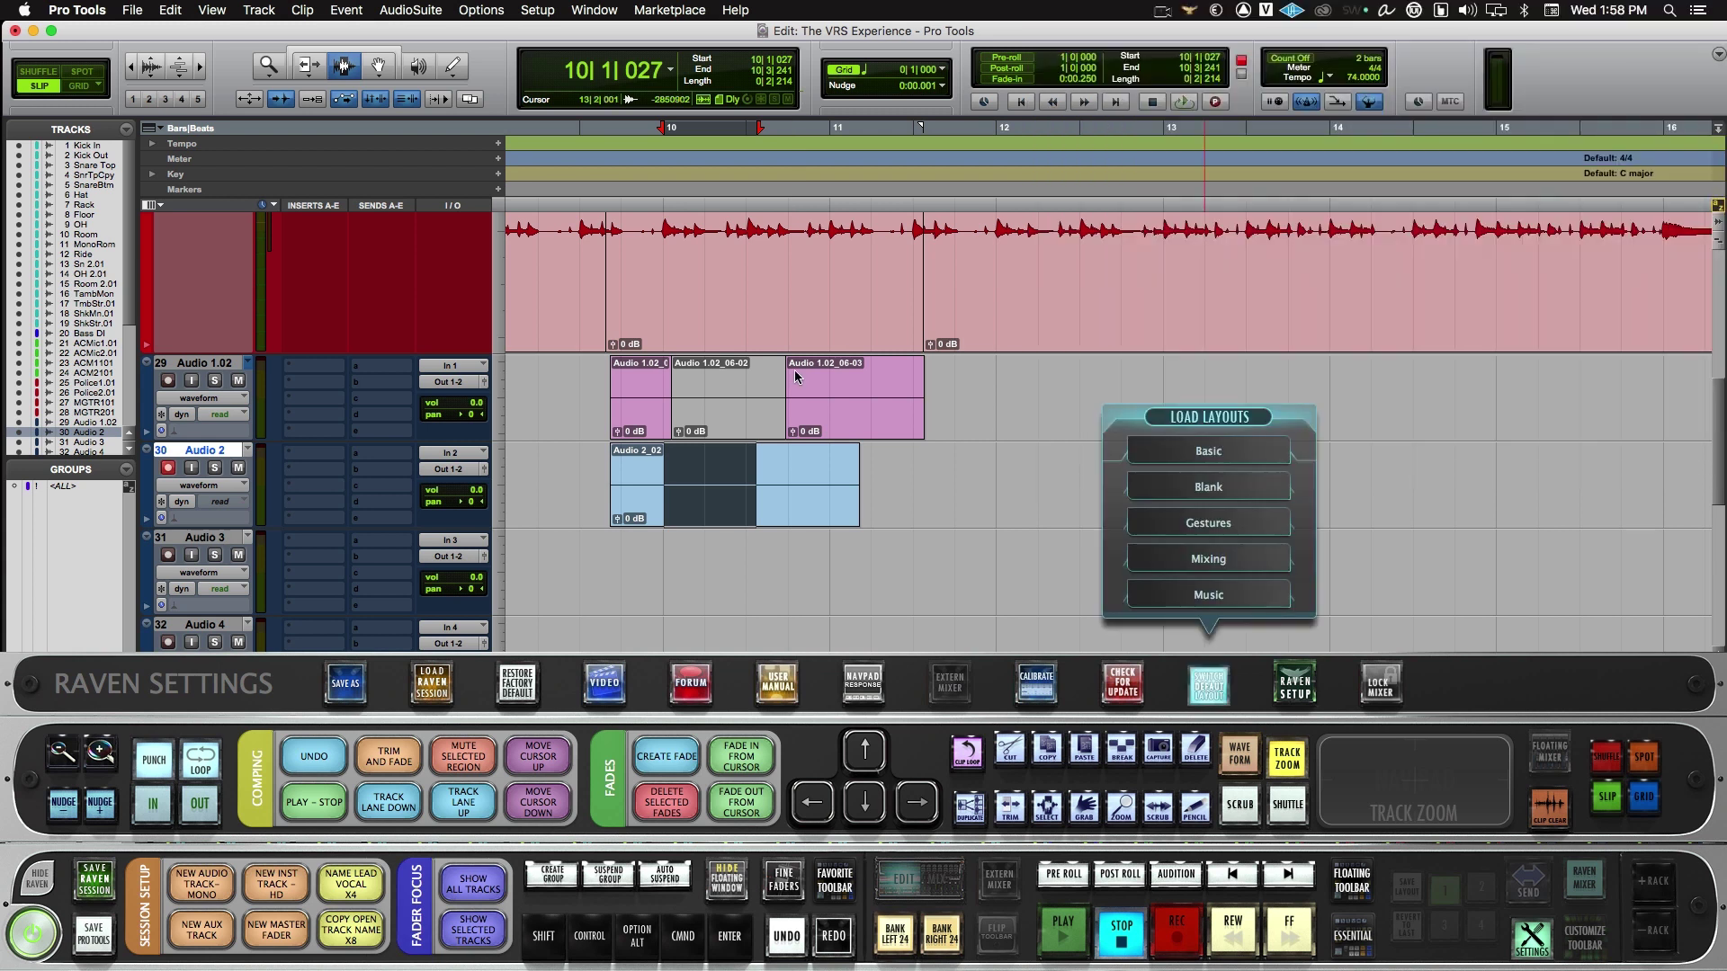
click(1208, 523)
click(864, 378)
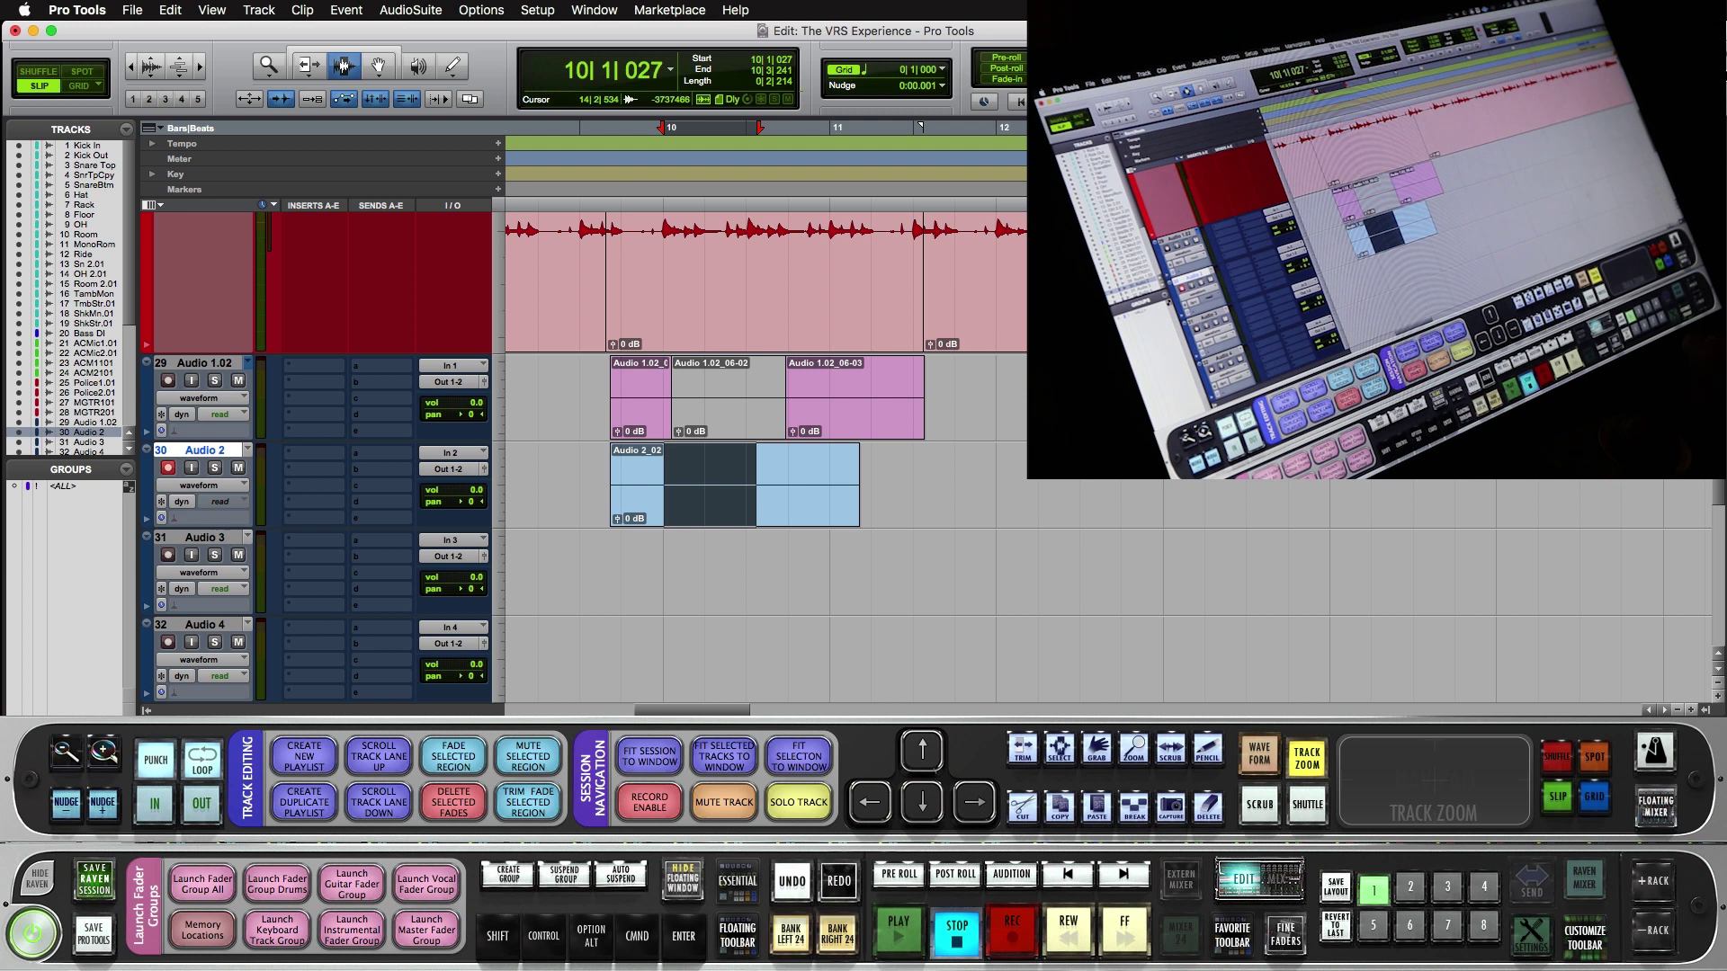
click(94, 879)
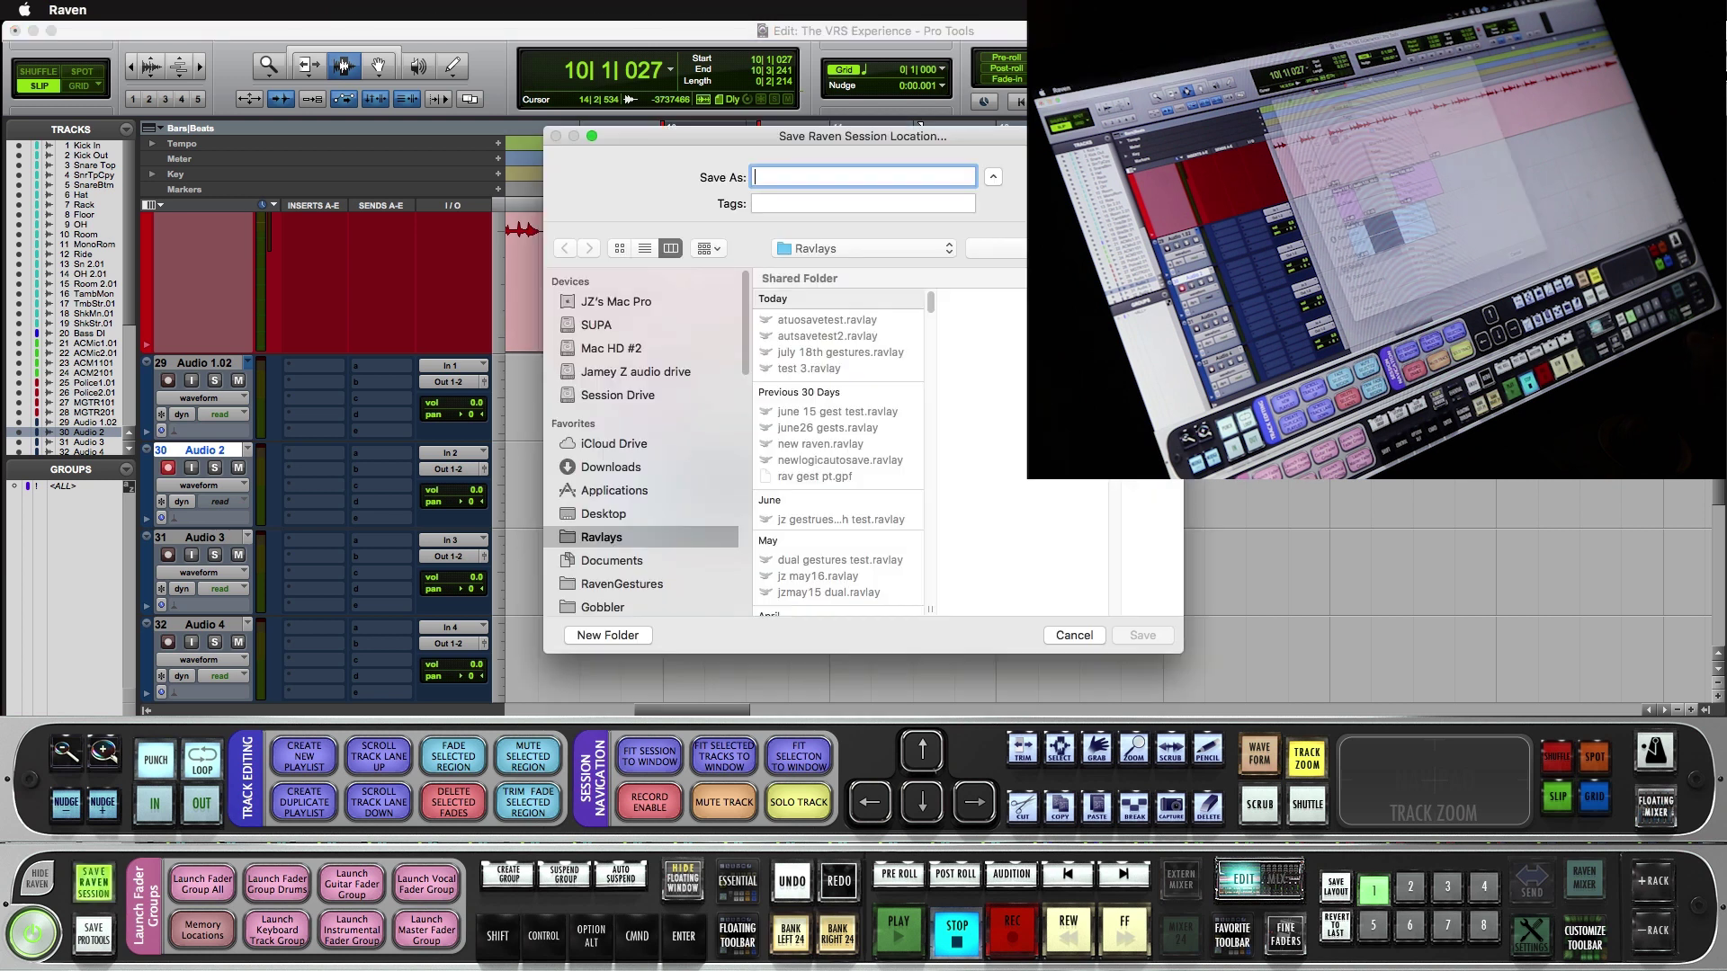
click(1074, 636)
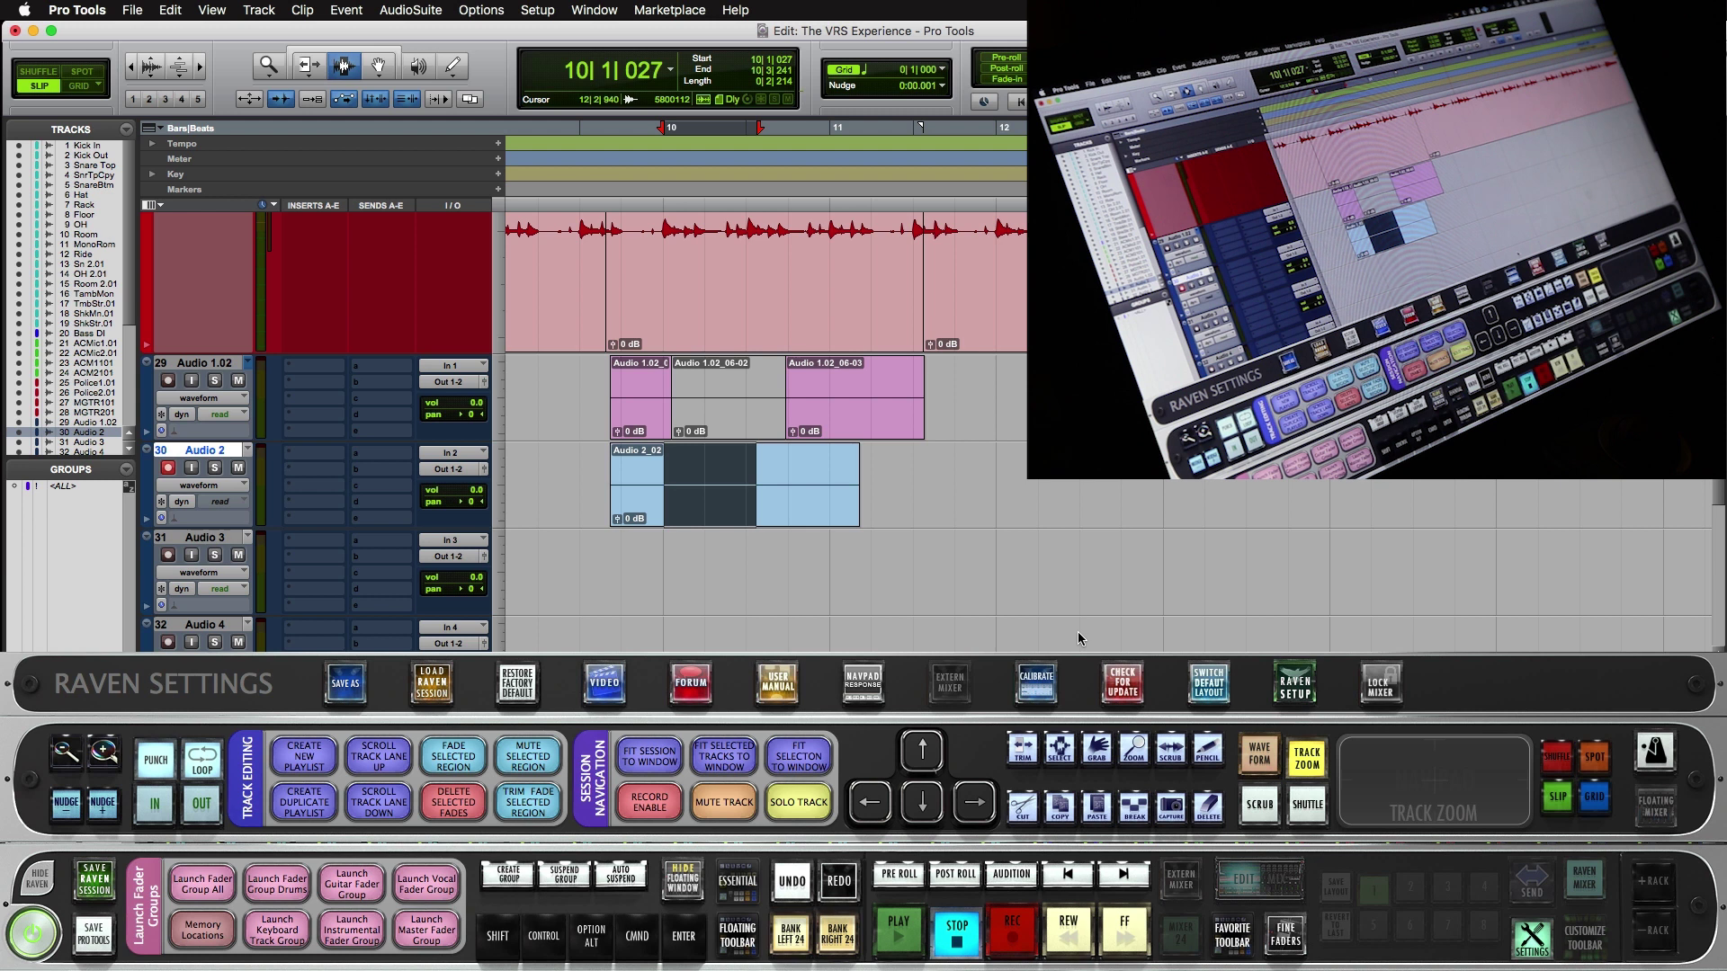
- Customize layout 1 by replacing the main toolbar's Track Editing and Session Navigation groups with the 16-slot and 6-slot memory blocks
click(1584, 938)
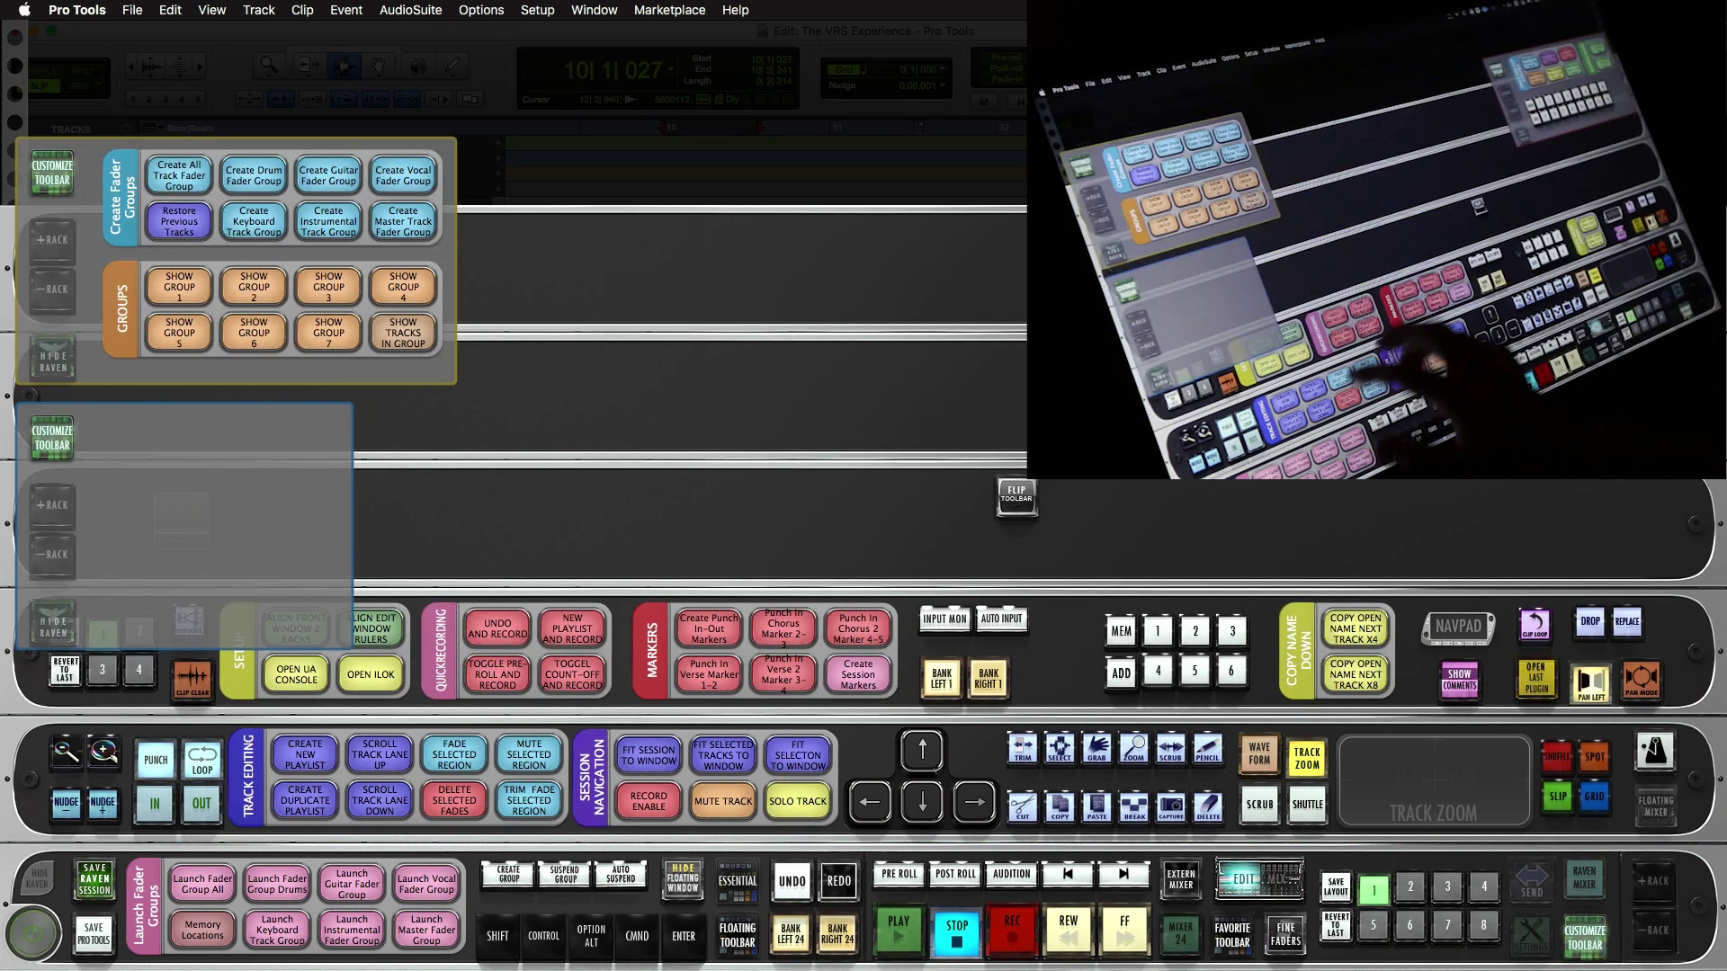
drag(490, 776, 643, 521)
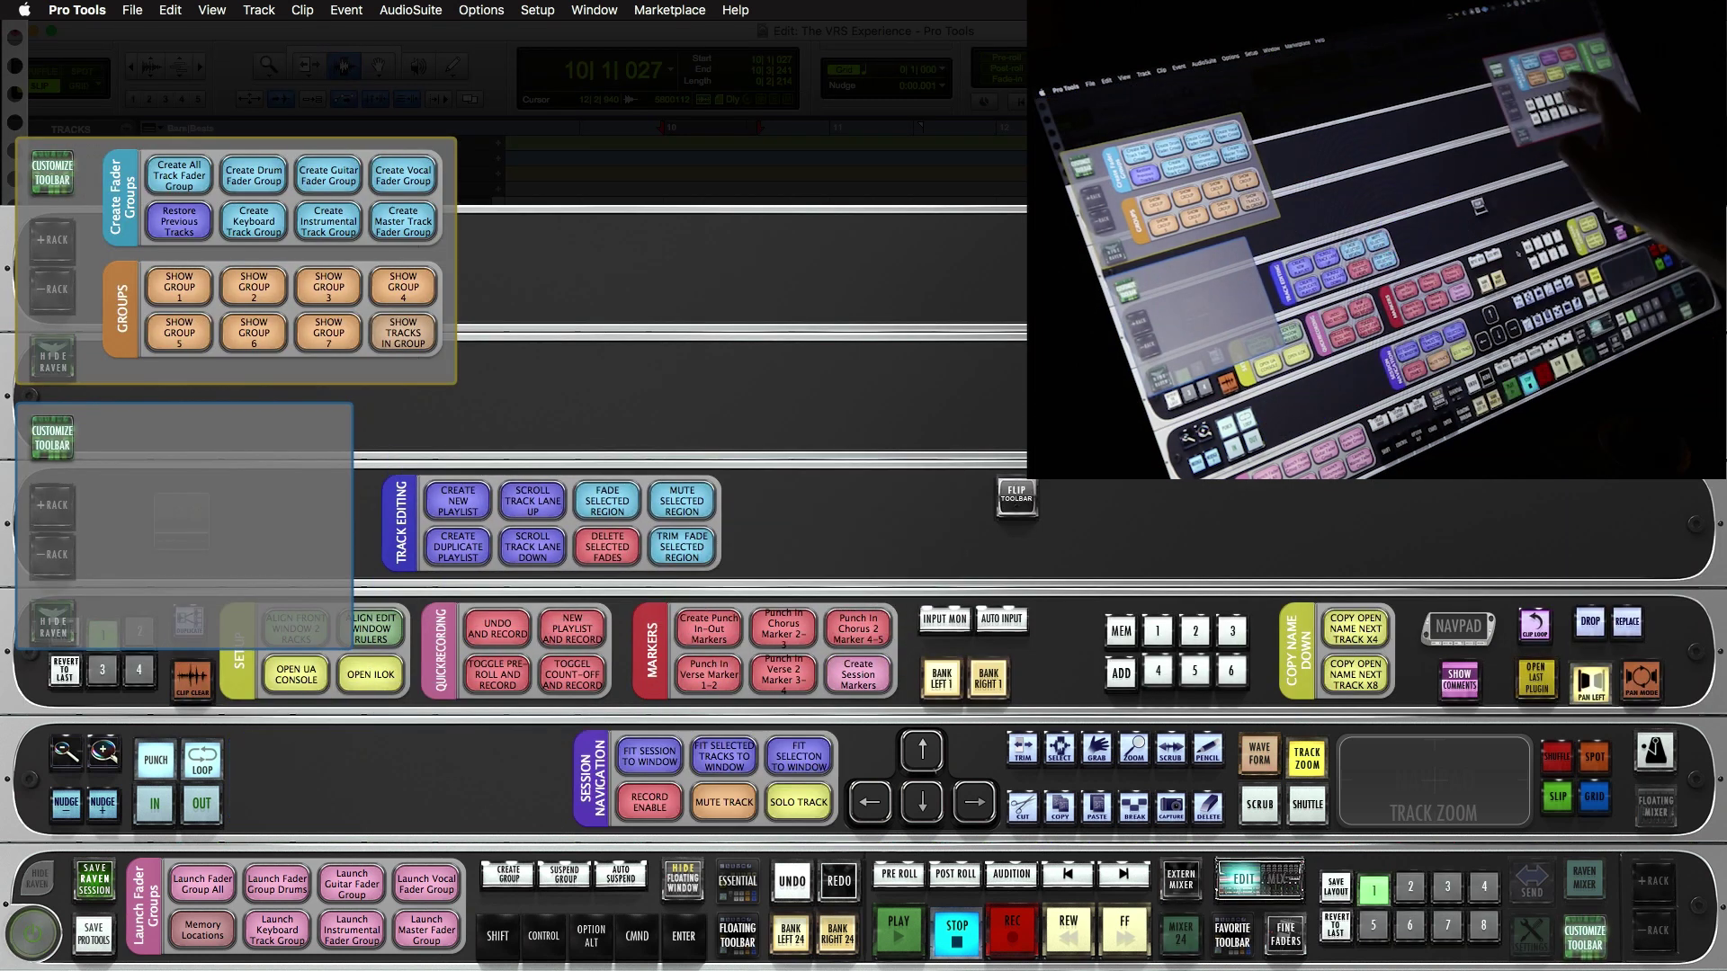
drag(1476, 319, 354, 783)
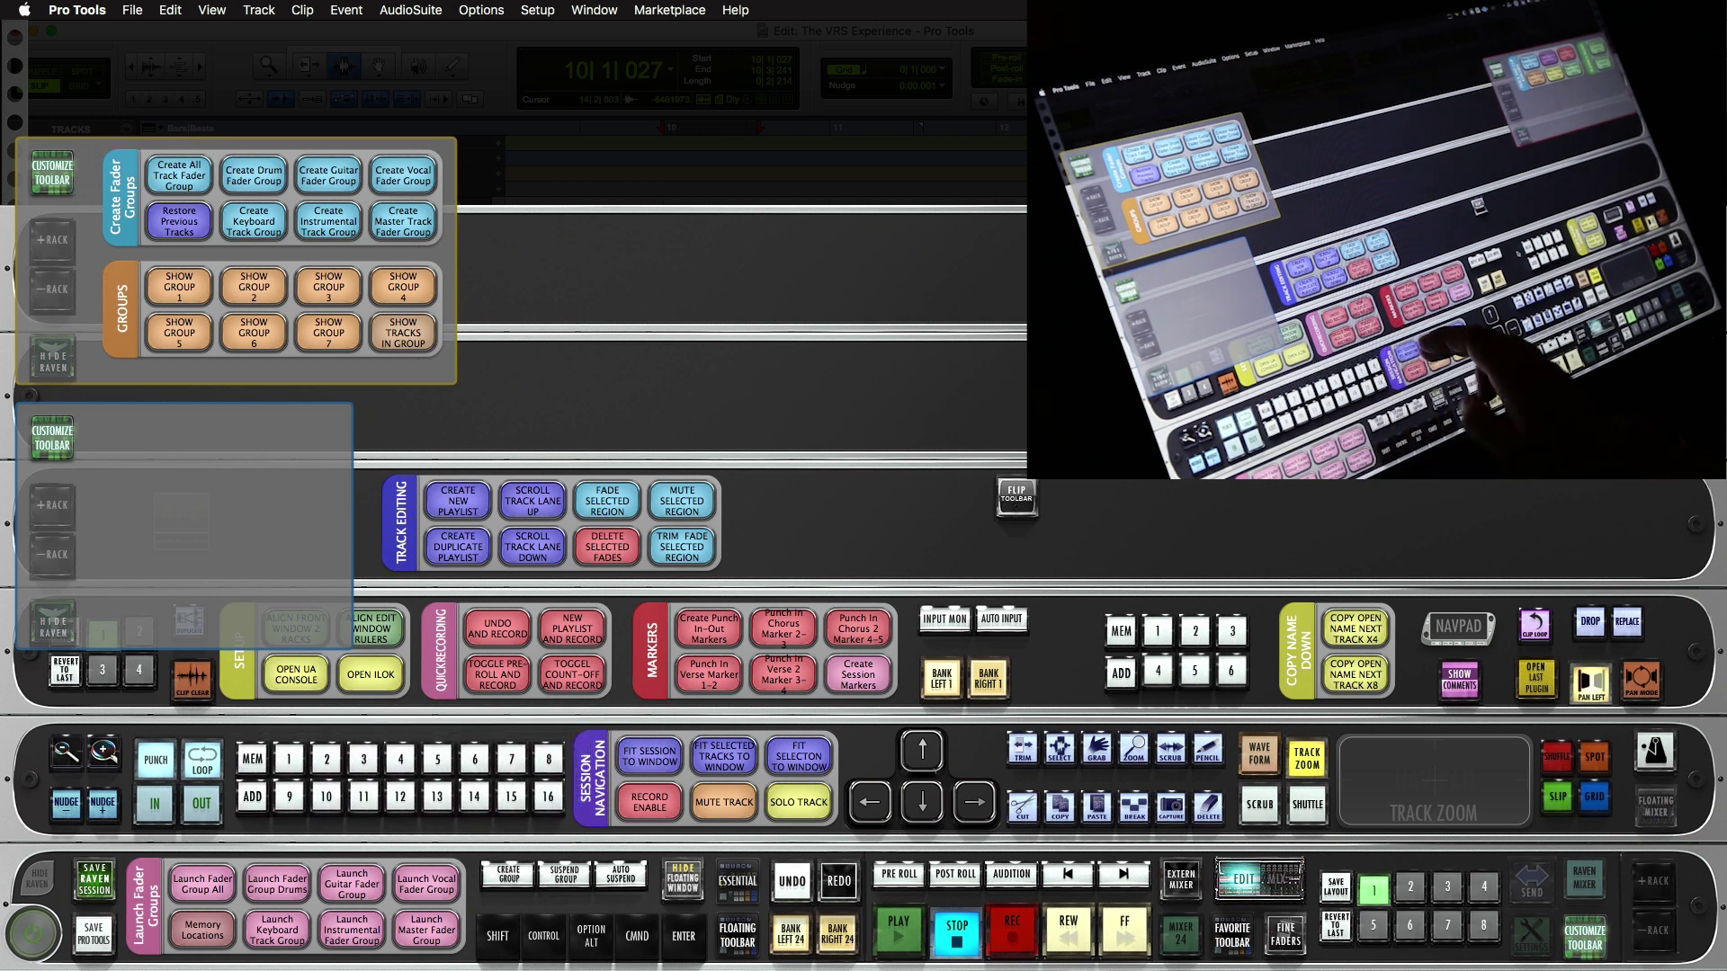
drag(594, 778, 724, 396)
drag(1177, 652, 712, 780)
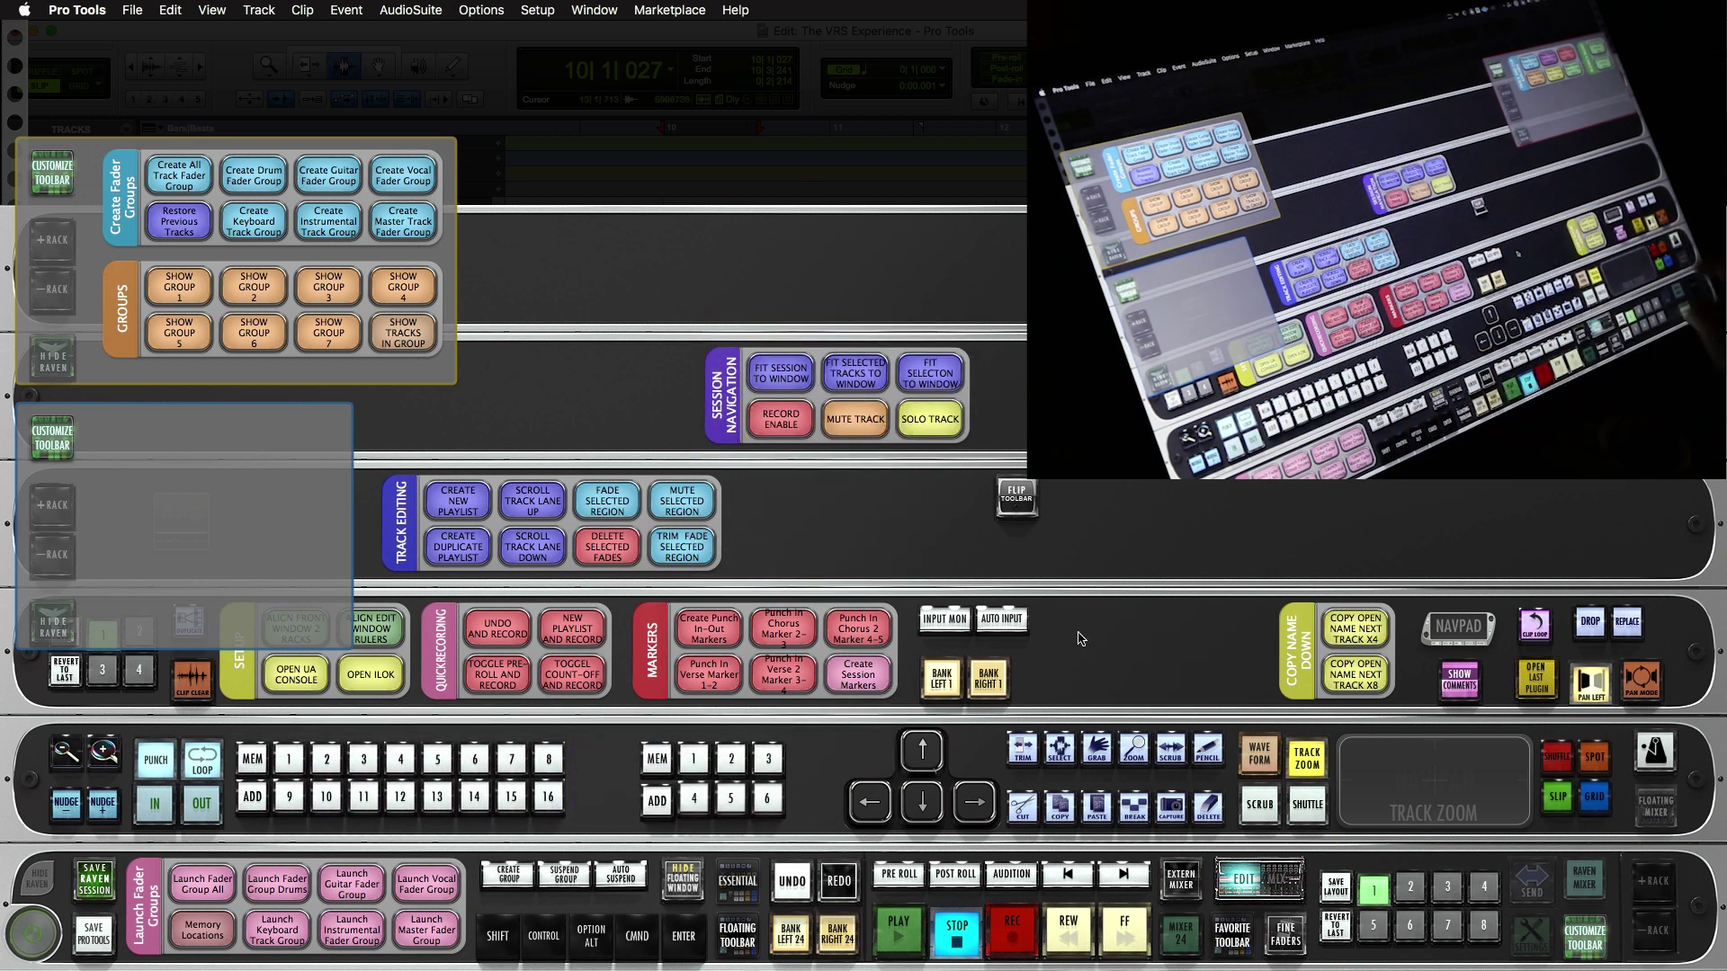
click(1585, 938)
- In layout 2, move the Clip Gain and Track Status groups to spare racks and place the arrow-key block on the main toolbar
click(1411, 889)
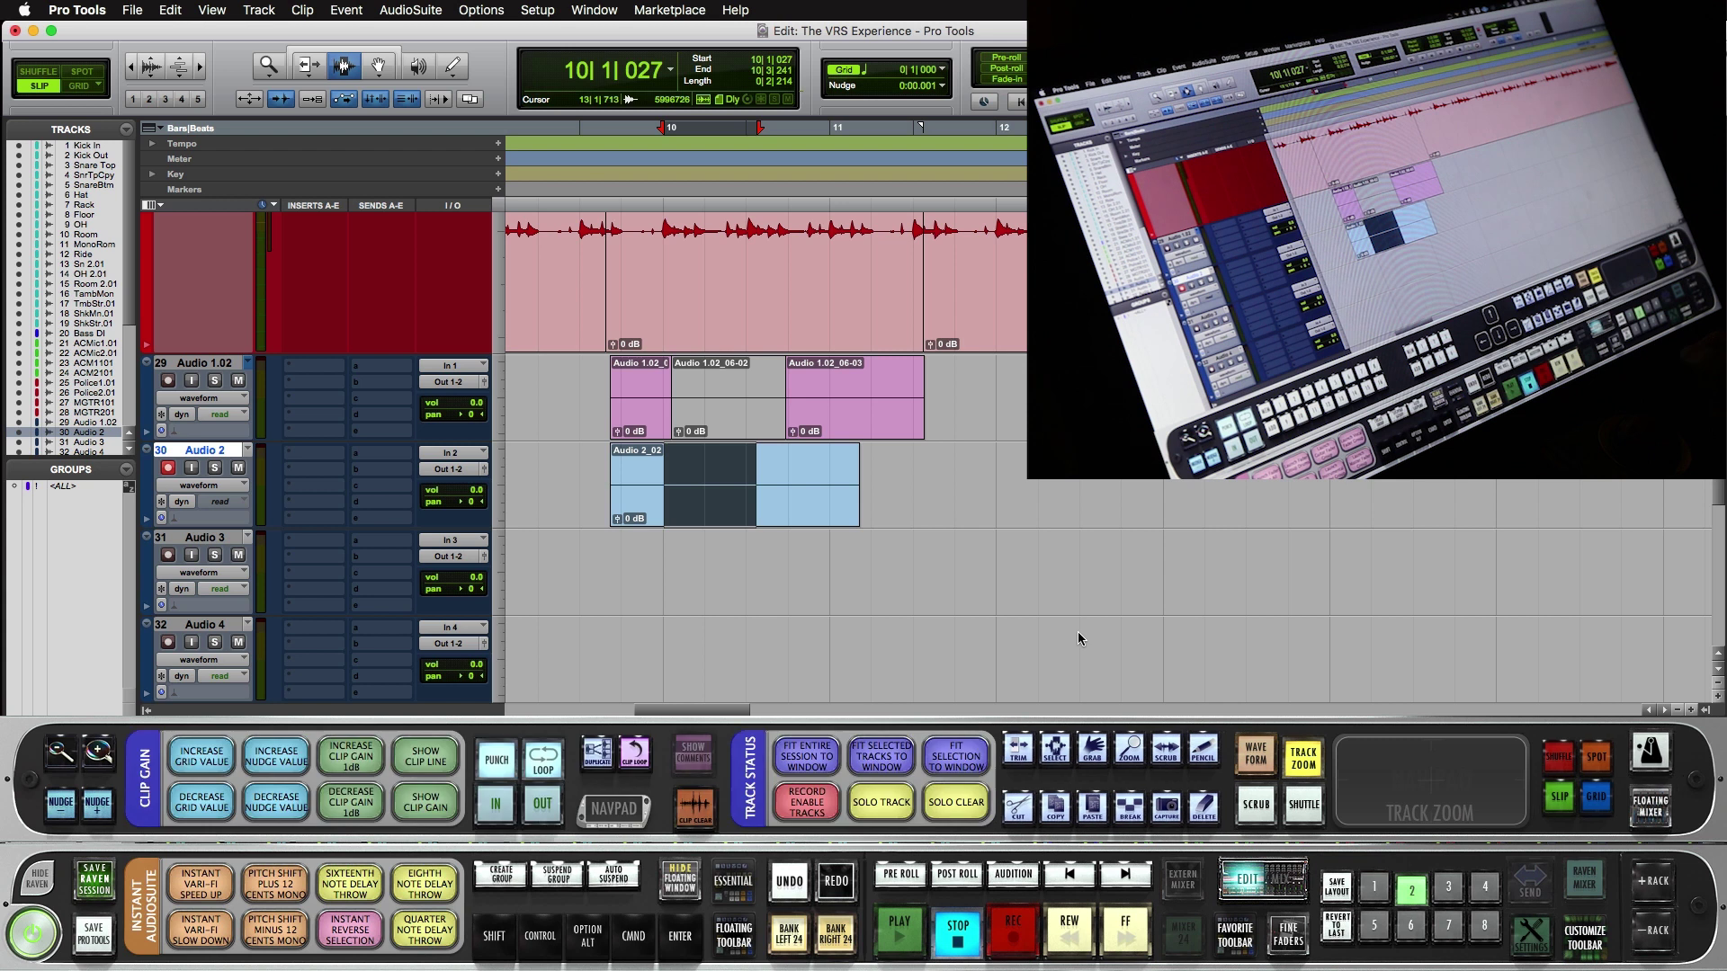
click(1585, 938)
drag(554, 546, 667, 523)
drag(864, 779, 841, 396)
drag(279, 674, 848, 778)
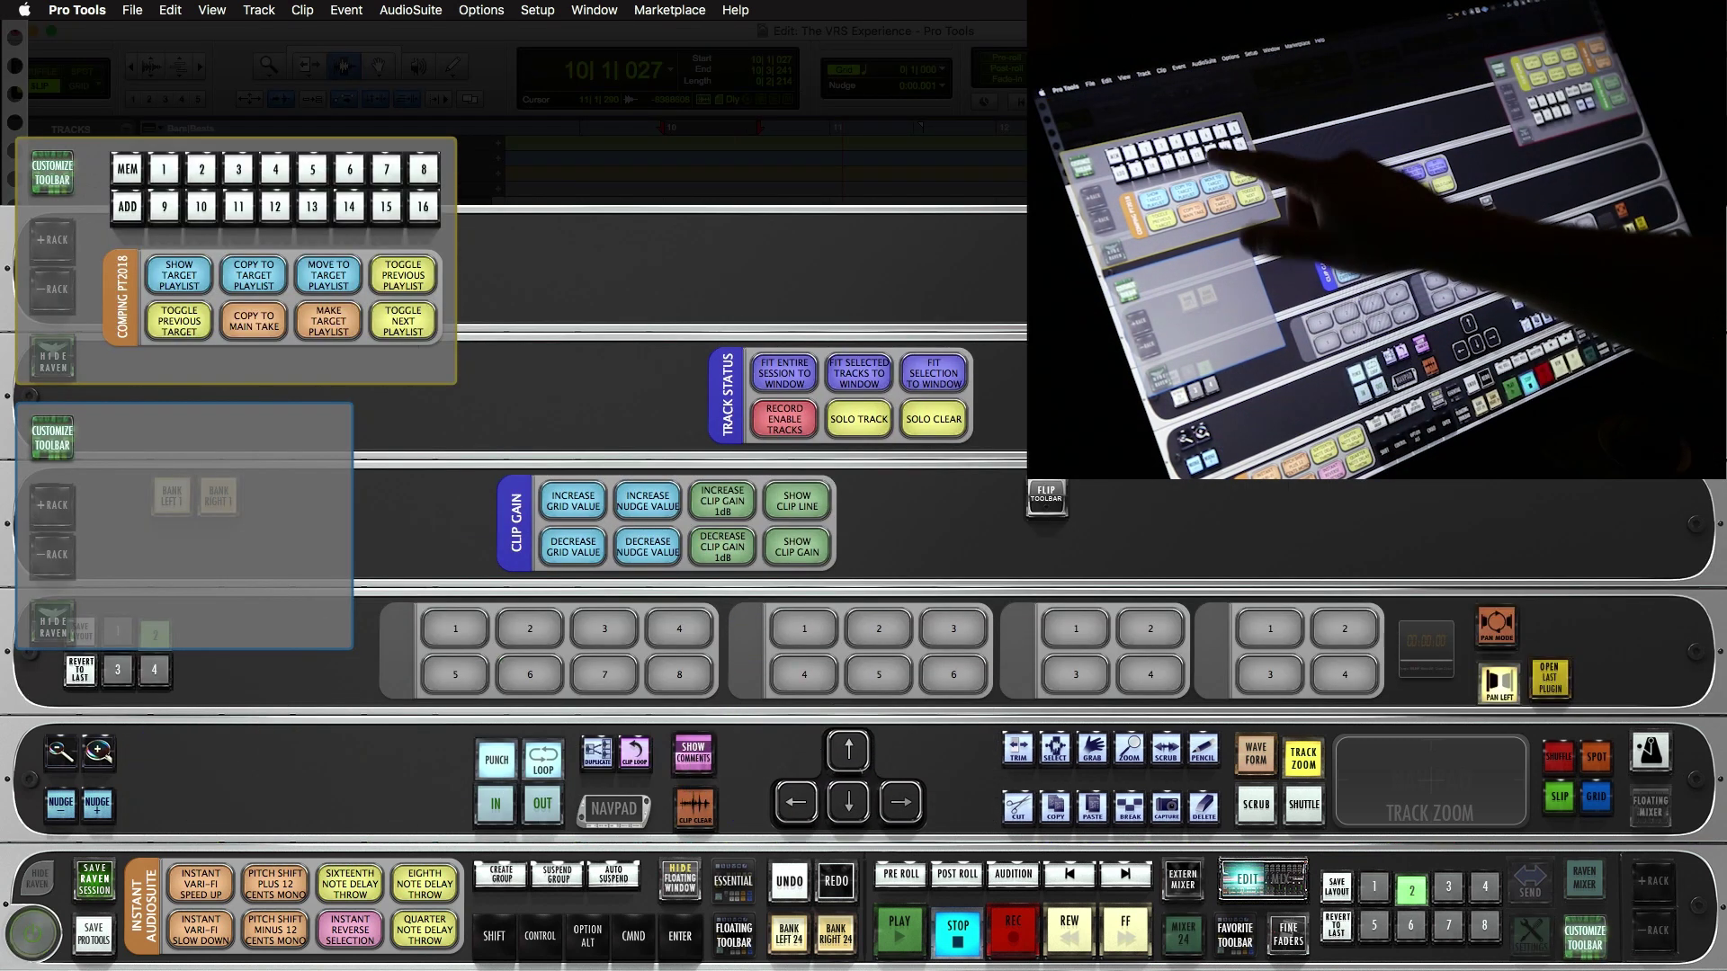
- Move the 16-slot memory block from the floating toolbar to the main toolbar and shift the Comping PT2018 group up into its place
drag(275, 187, 295, 778)
drag(270, 296, 270, 197)
click(1585, 938)
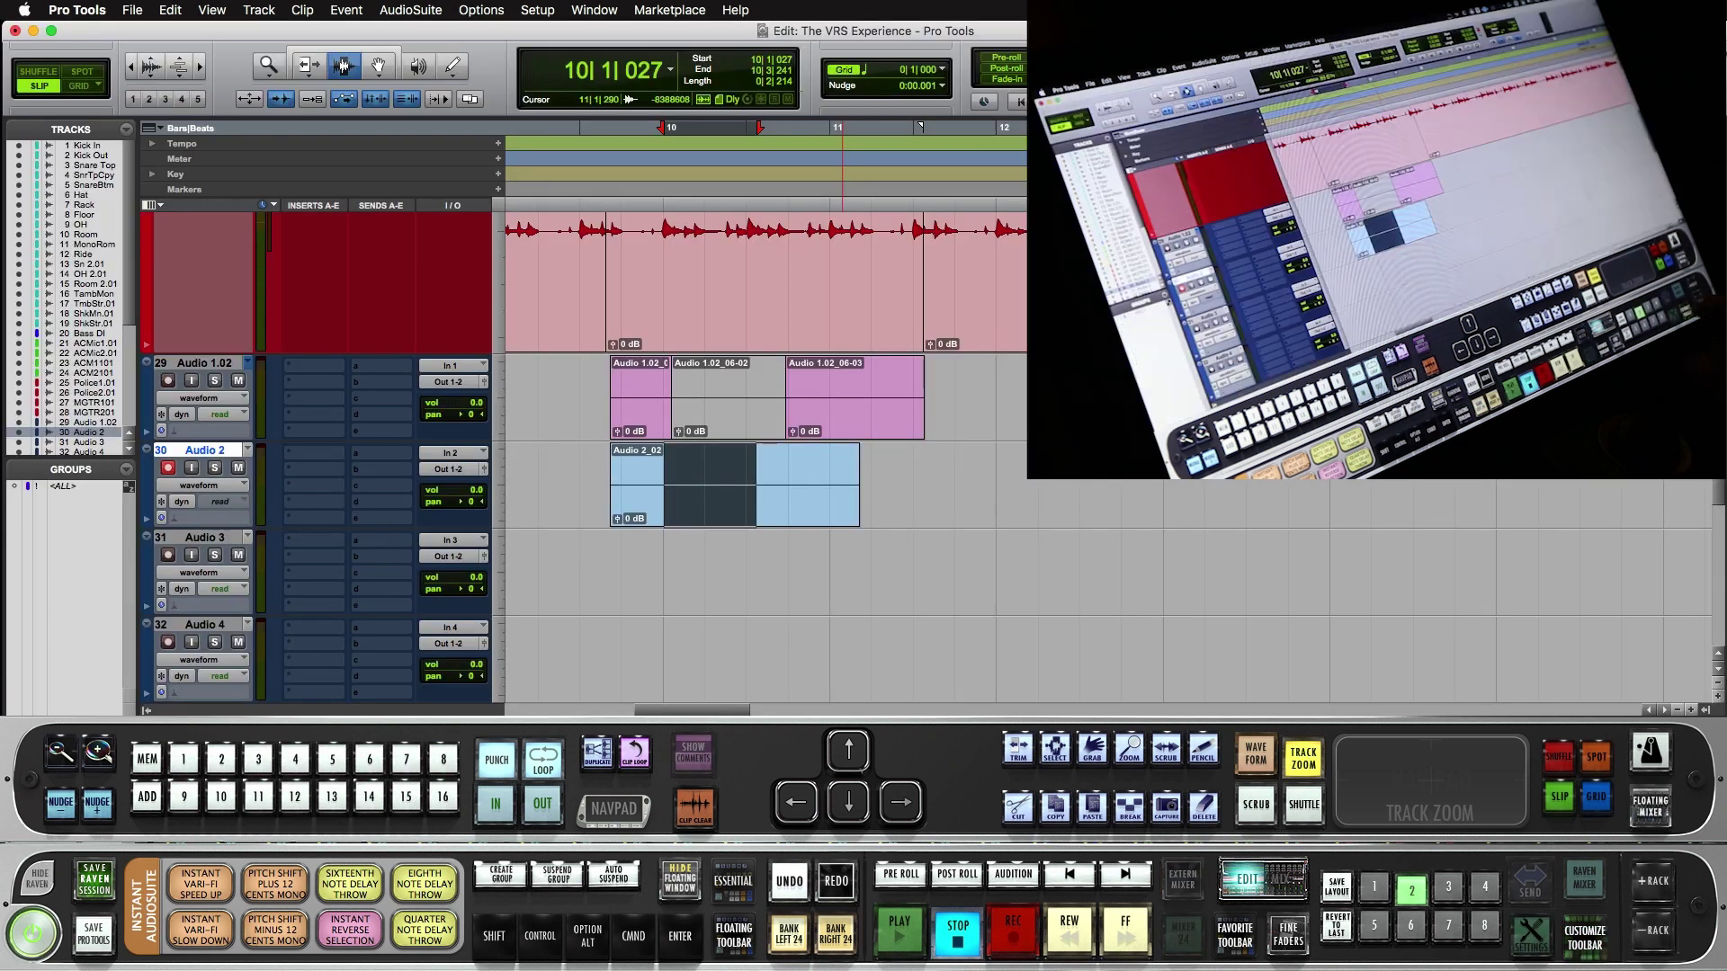
- Return to layout 1 and save the Raven session as auto save test in the Ravlays folder
click(1374, 887)
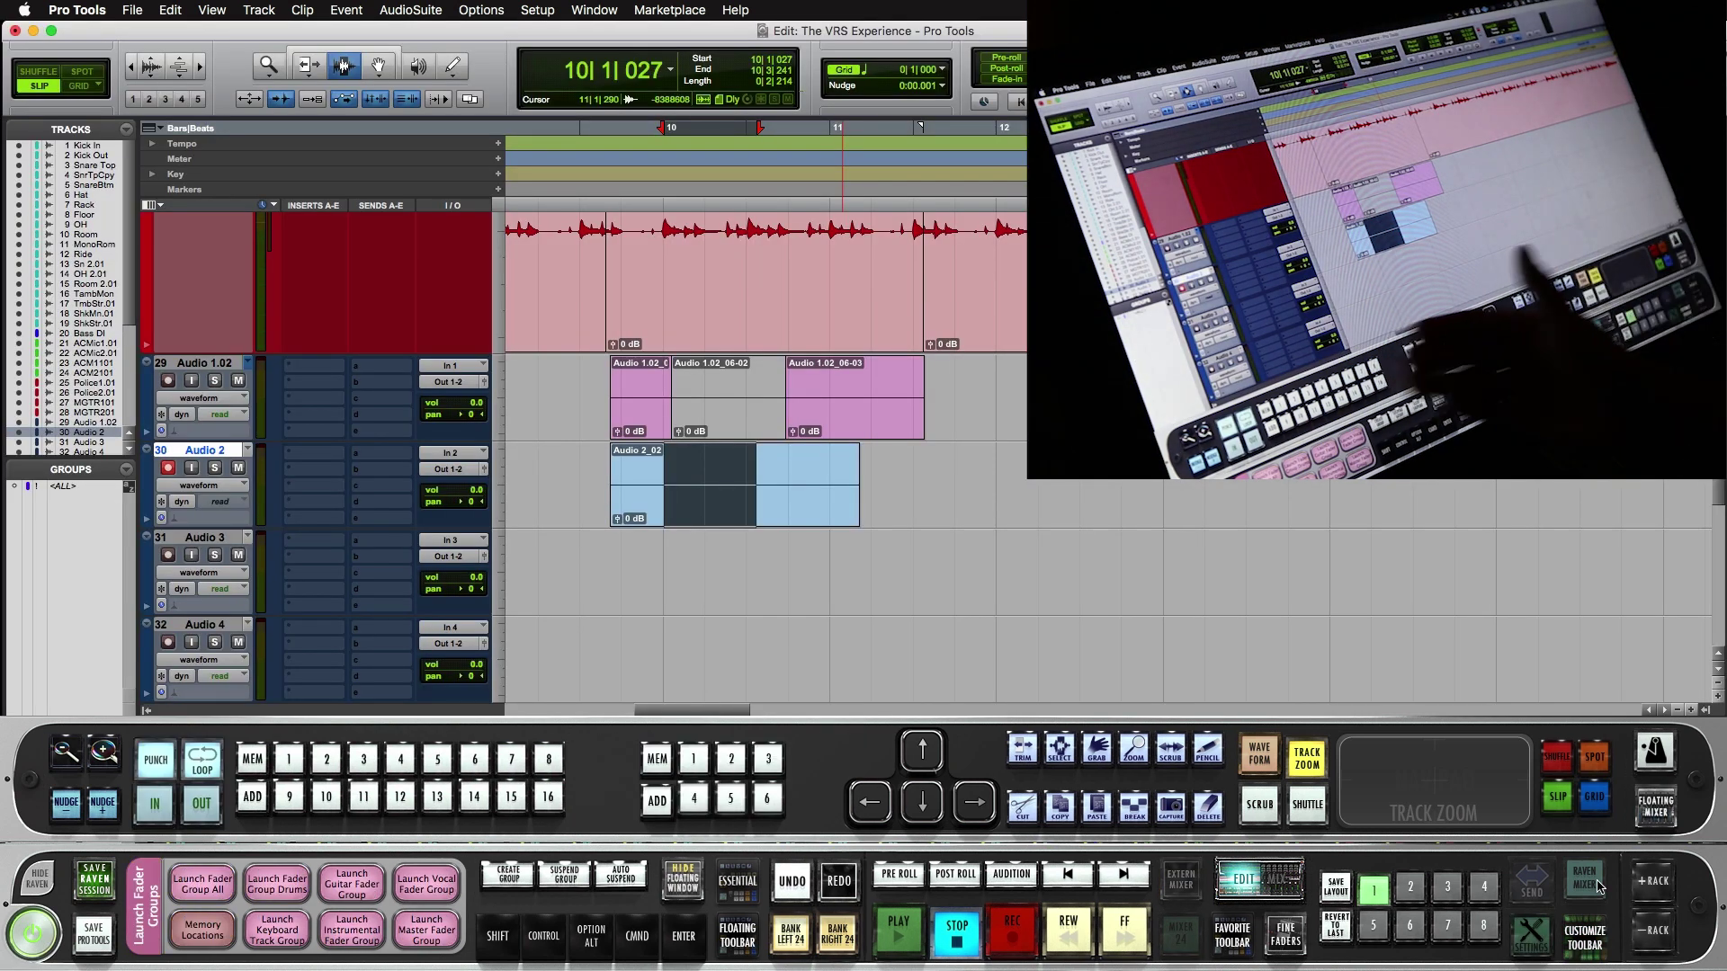
click(94, 878)
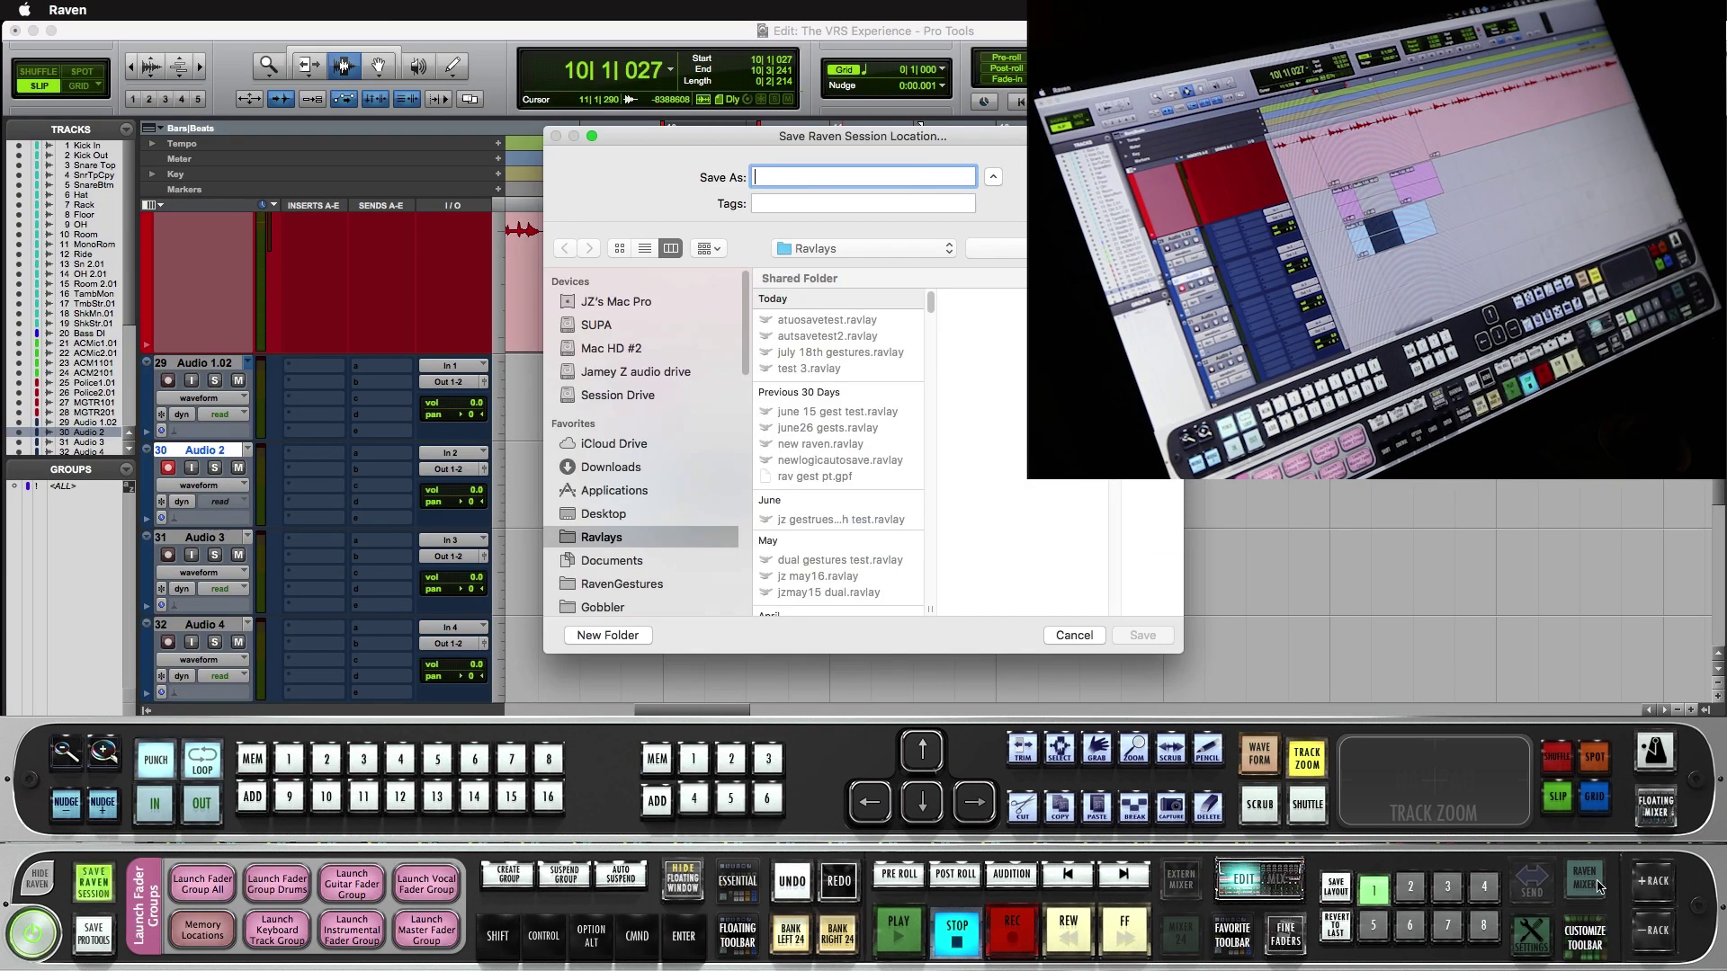
text(auto save test)
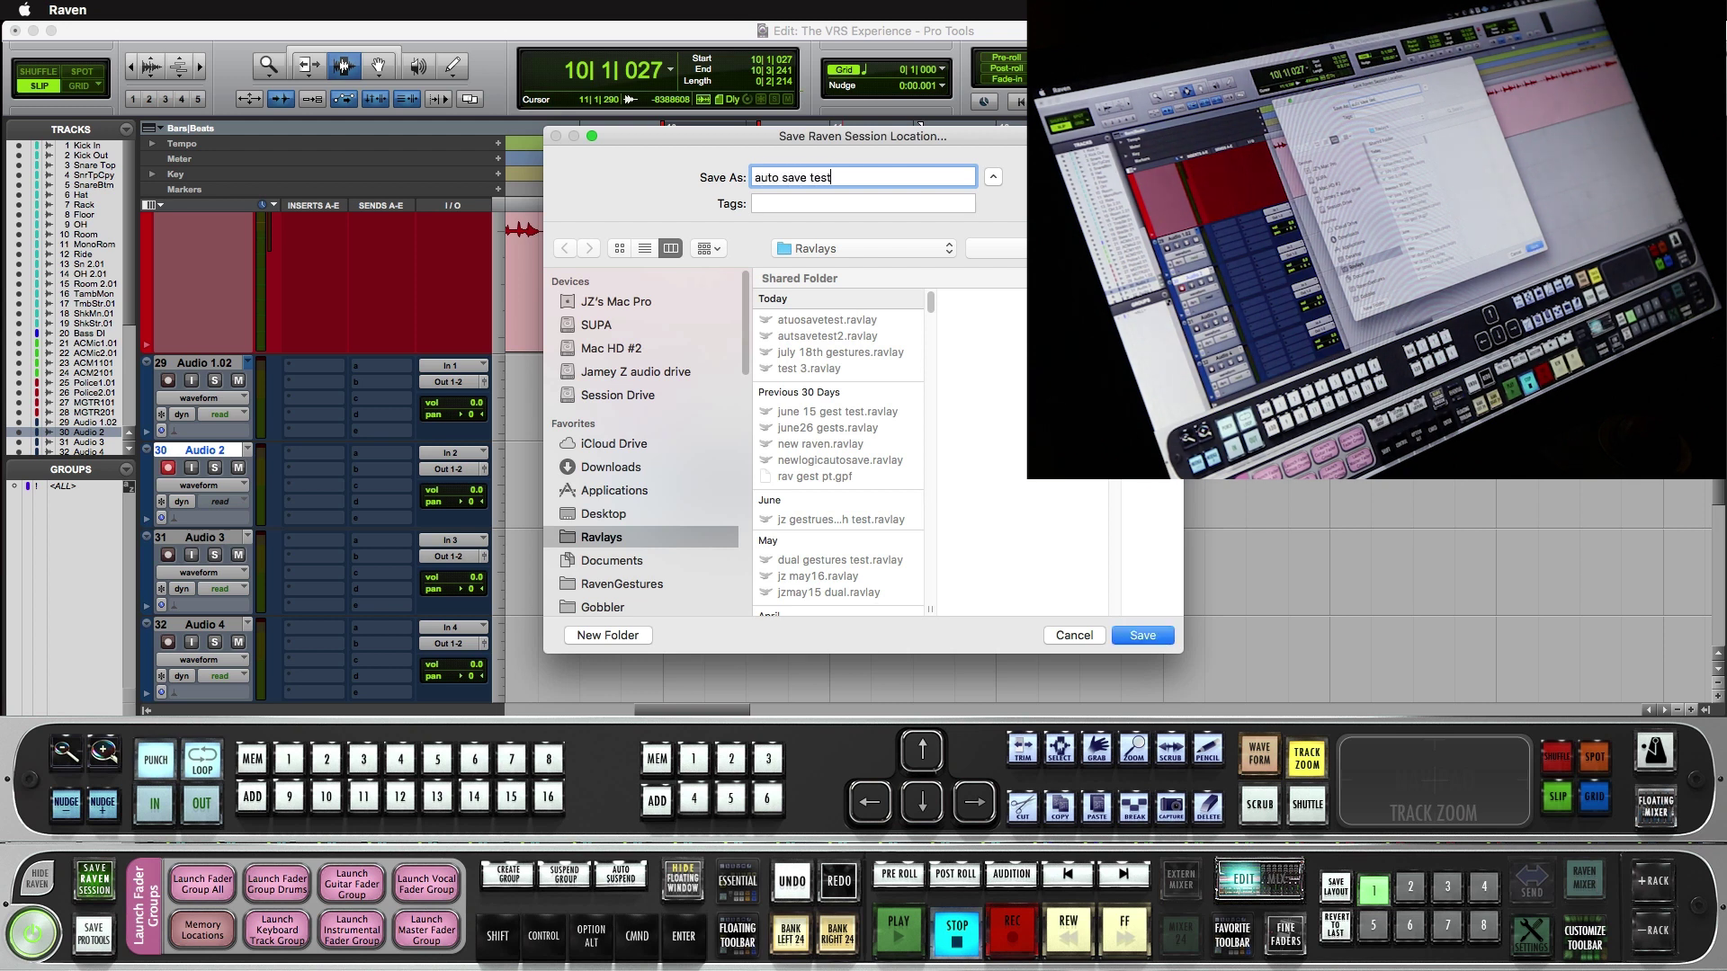
key(Return)
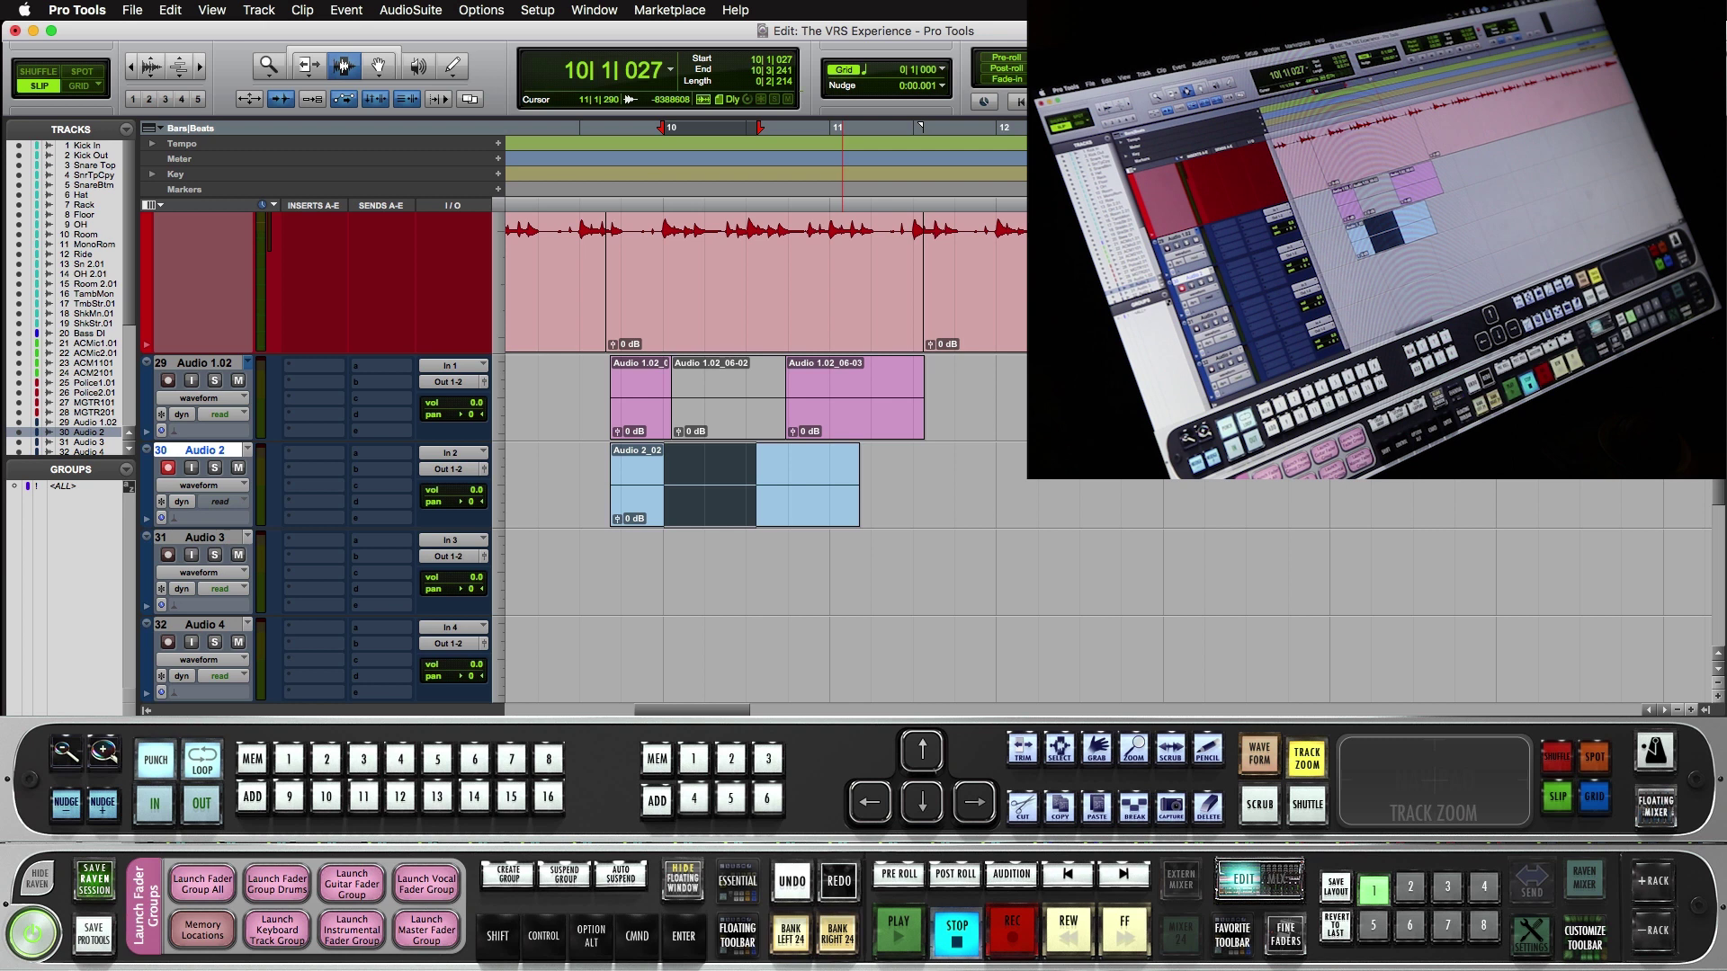
- Quit Raven and relaunch it for Pro Tools 2018 from the Raven launcher
click(32, 933)
click(863, 374)
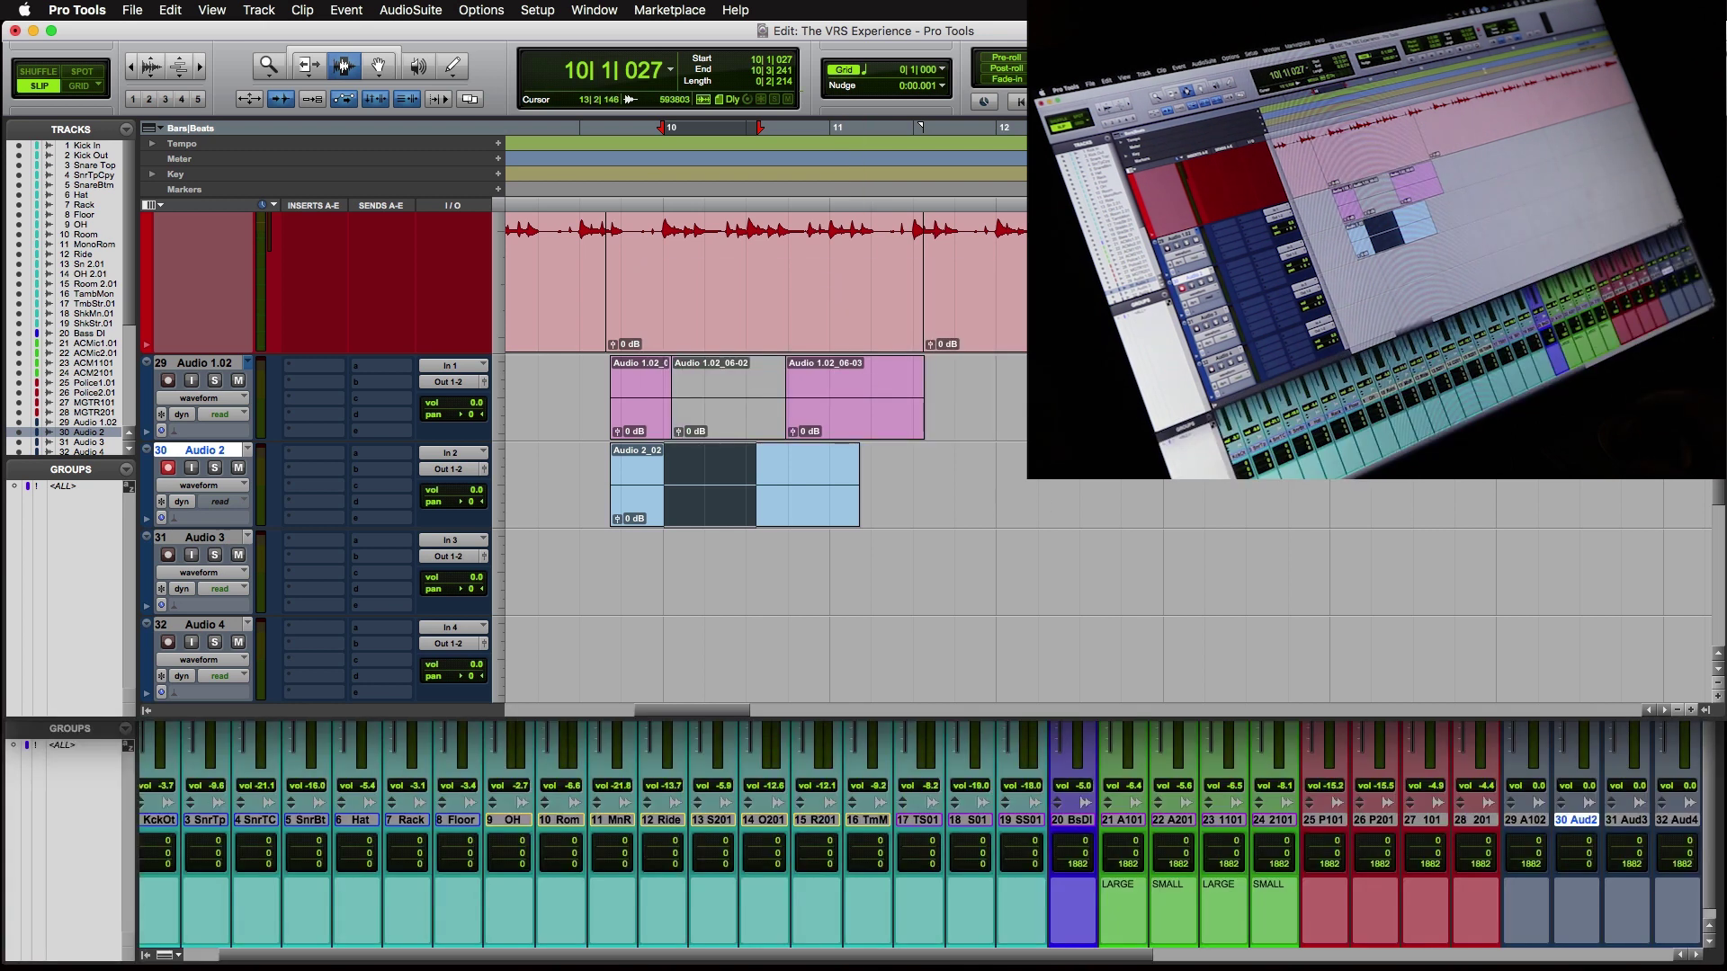
click(1267, 10)
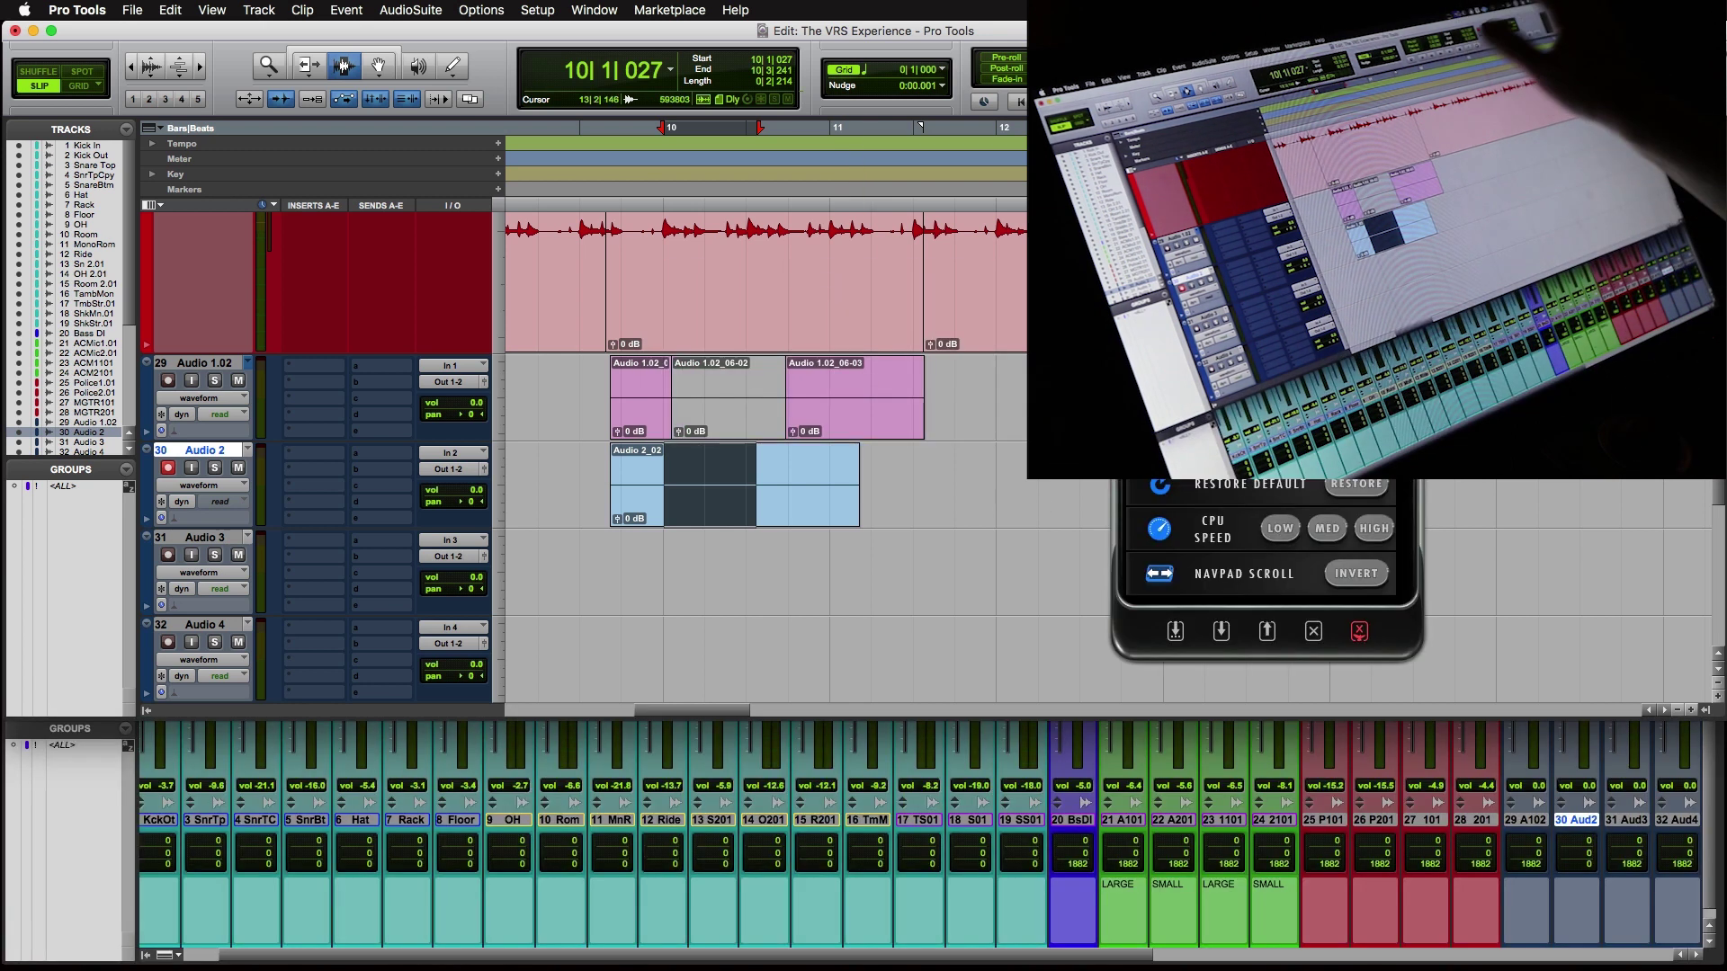
click(1157, 260)
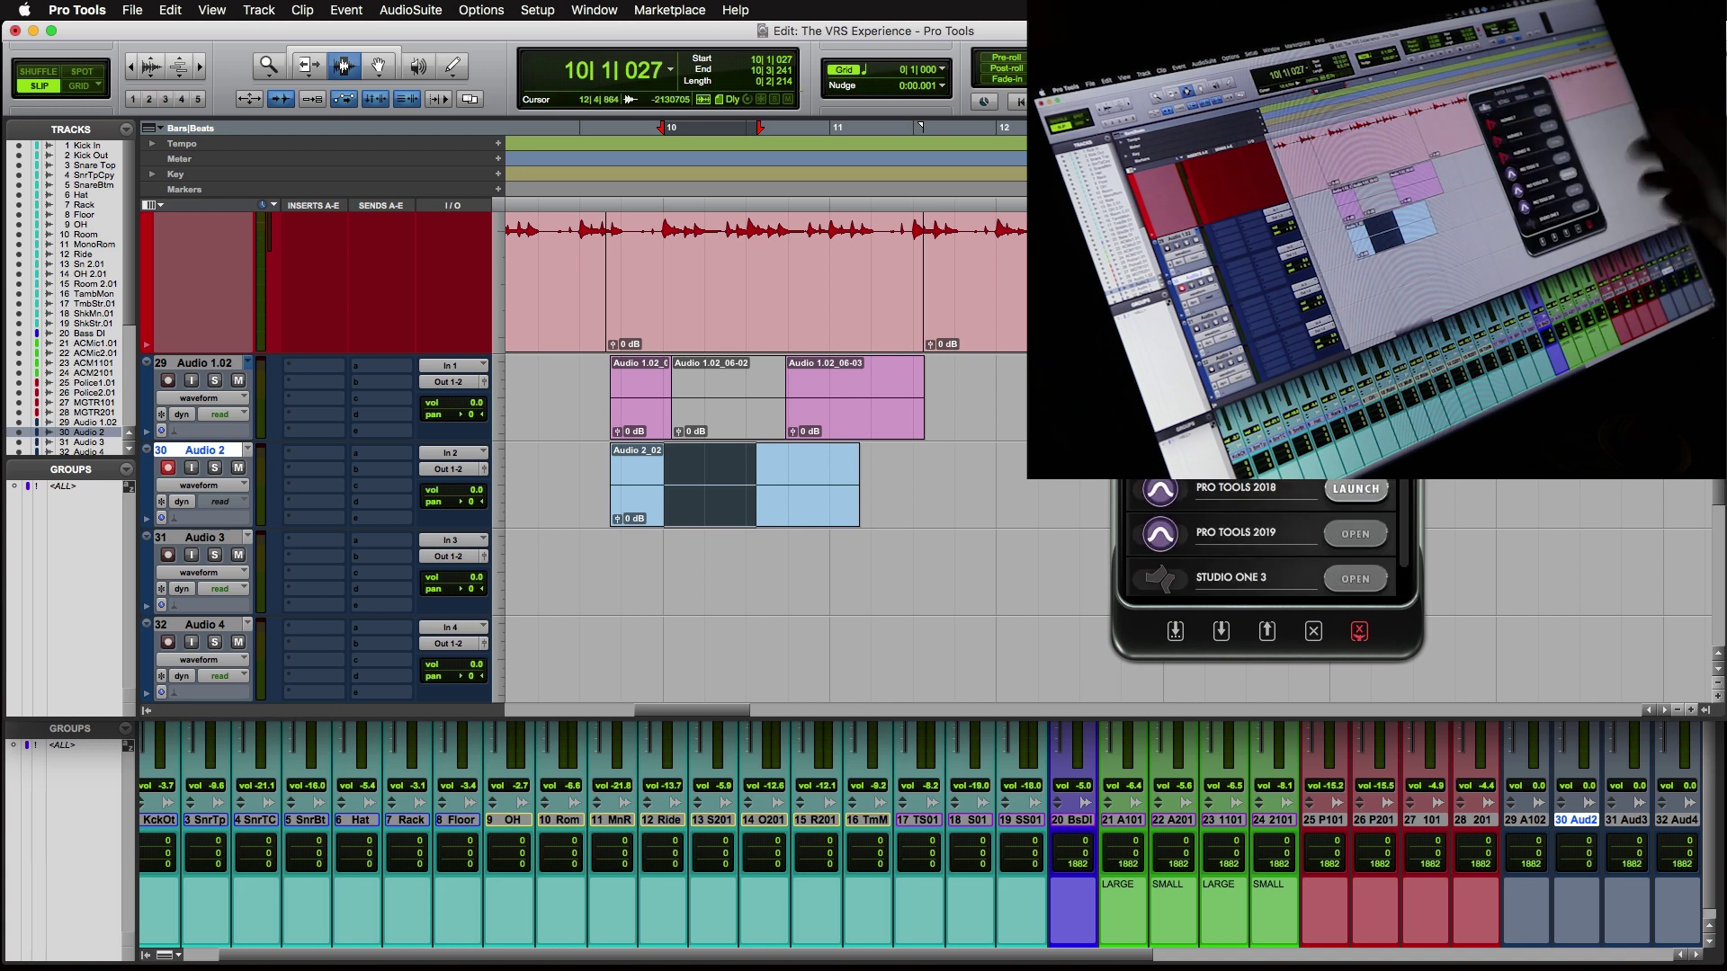
click(1363, 490)
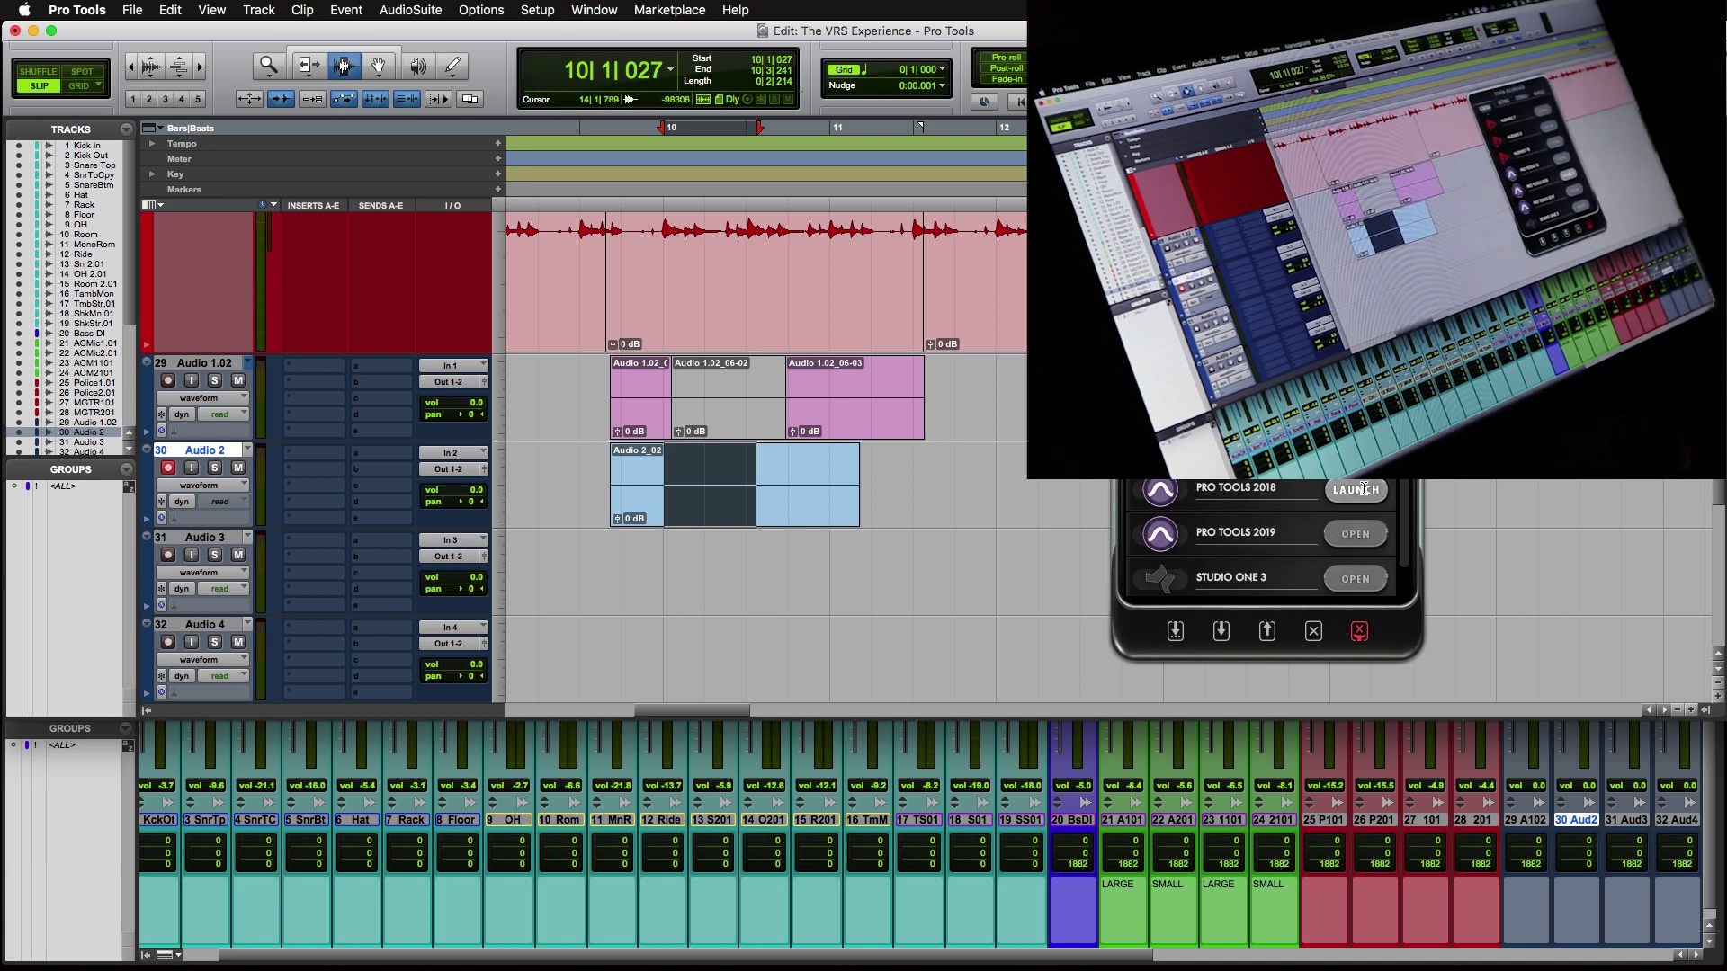